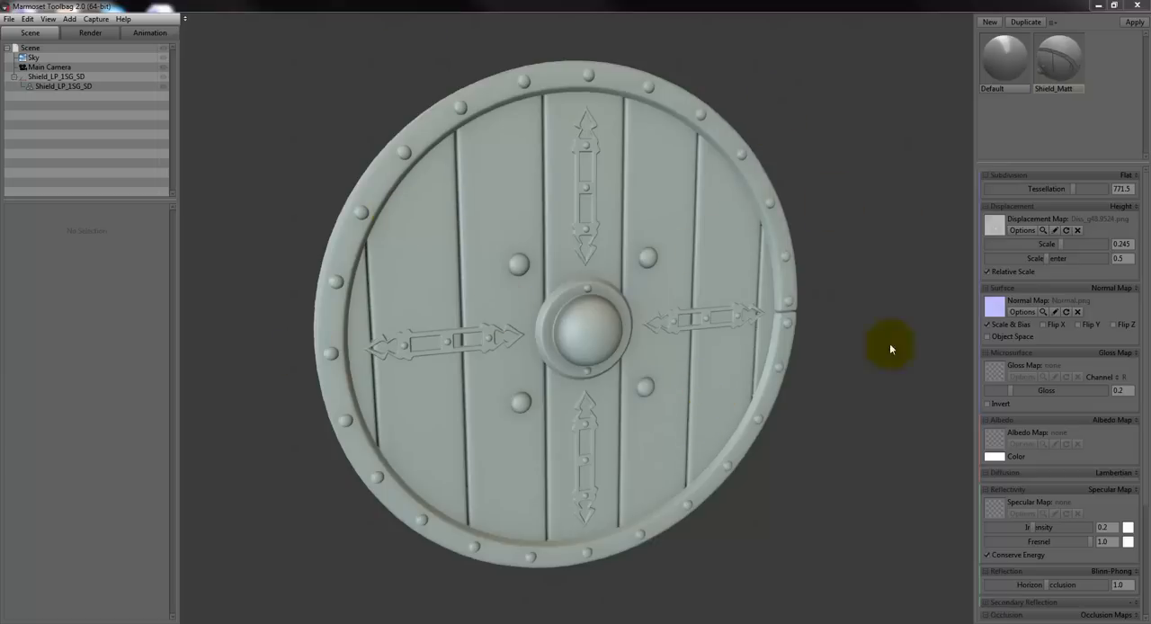
- Show the shield's wireframe and reduce the tessellation to 0, examining the low-poly mesh from the front and sides
{"action": "left_click", "coordinate": [87, 34]}
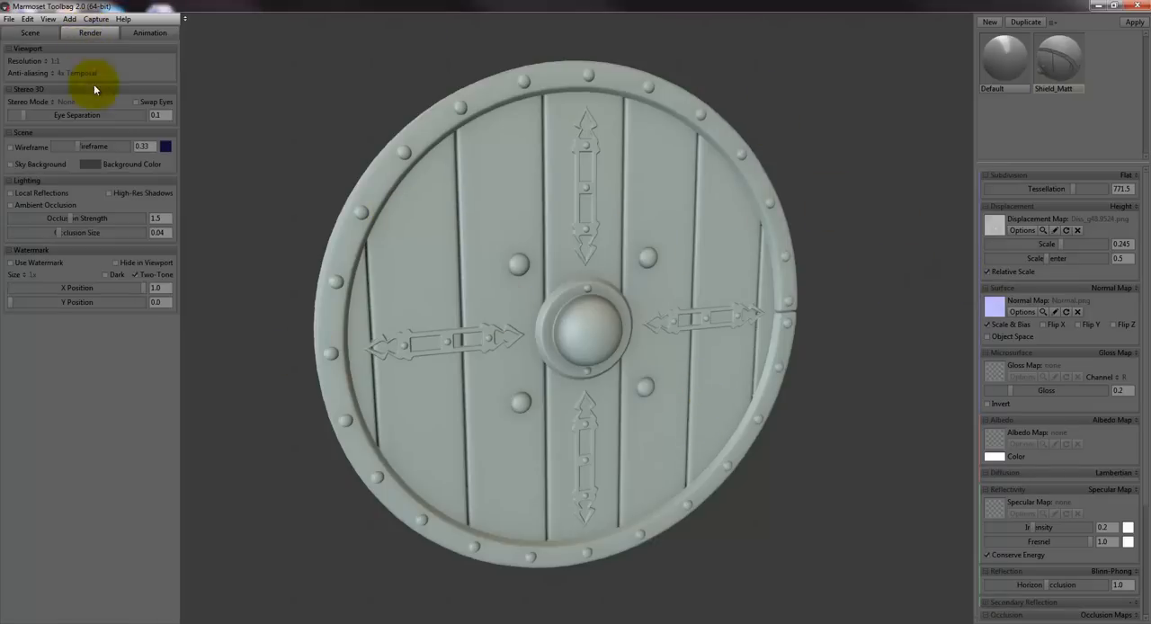
{"action": "left_click", "coordinate": [141, 148]}
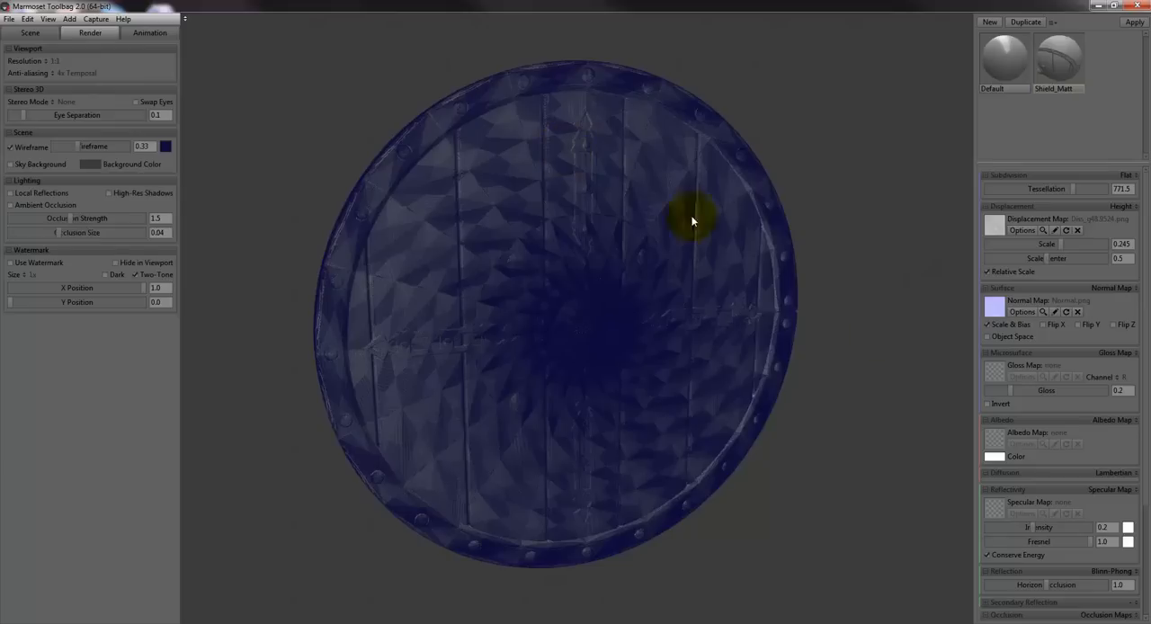
{"action": "left_click_drag", "start_coordinate": [780, 259], "coordinate": [917, 248]}
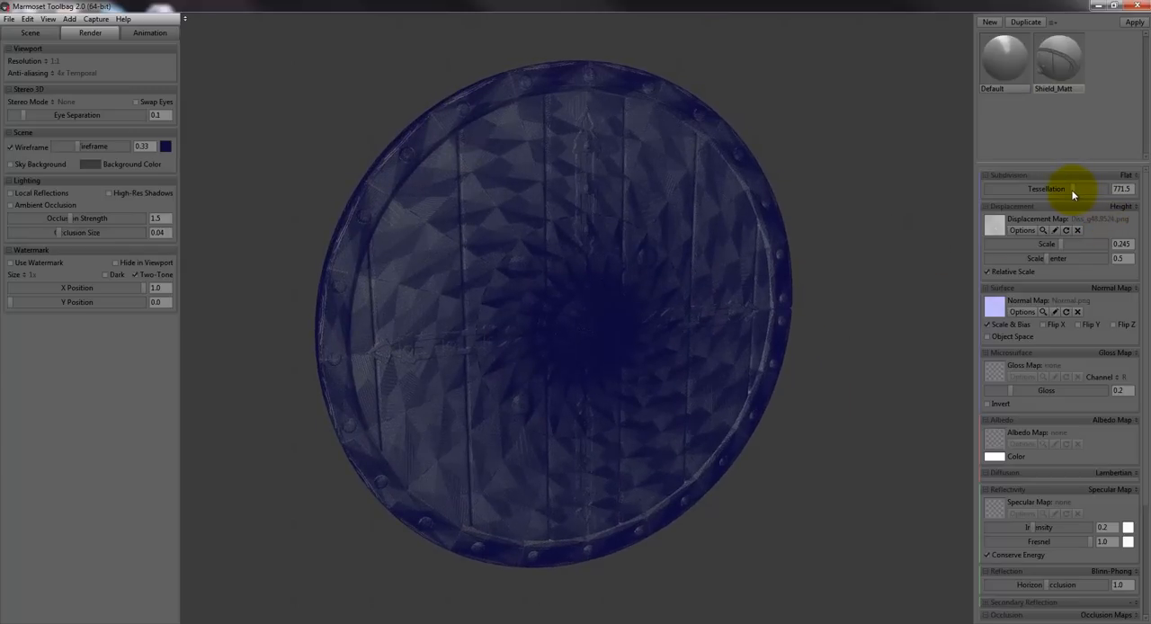
{"action": "left_click_drag", "start_coordinate": [1072, 191], "coordinate": [984, 188]}
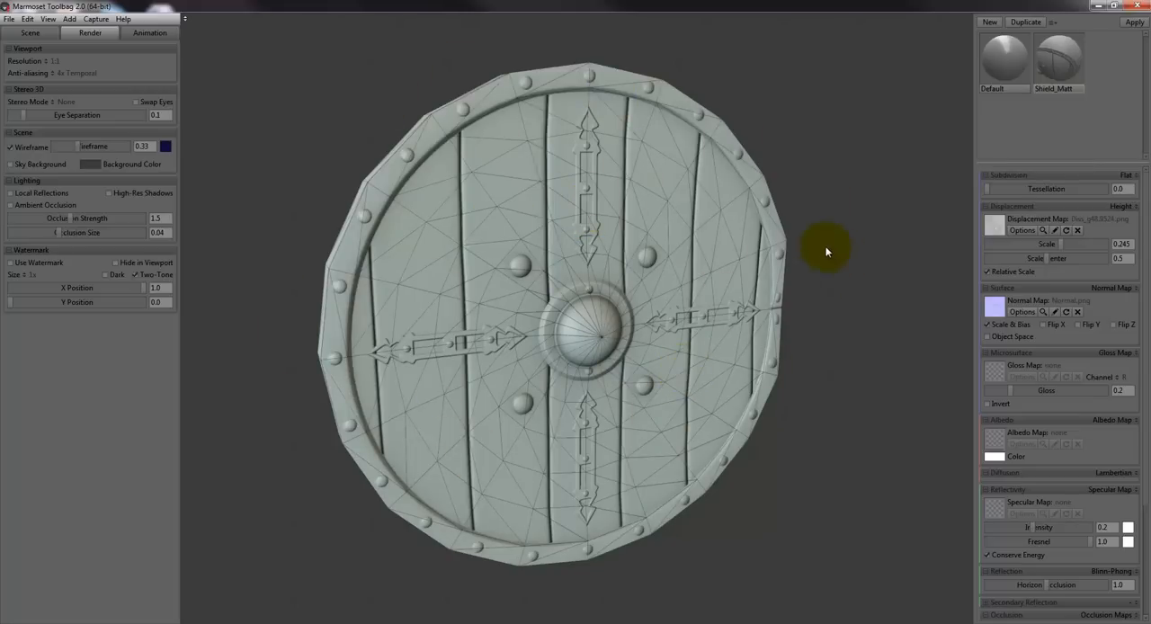
{"action": "left_click_drag", "start_coordinate": [821, 249], "coordinate": [894, 201]}
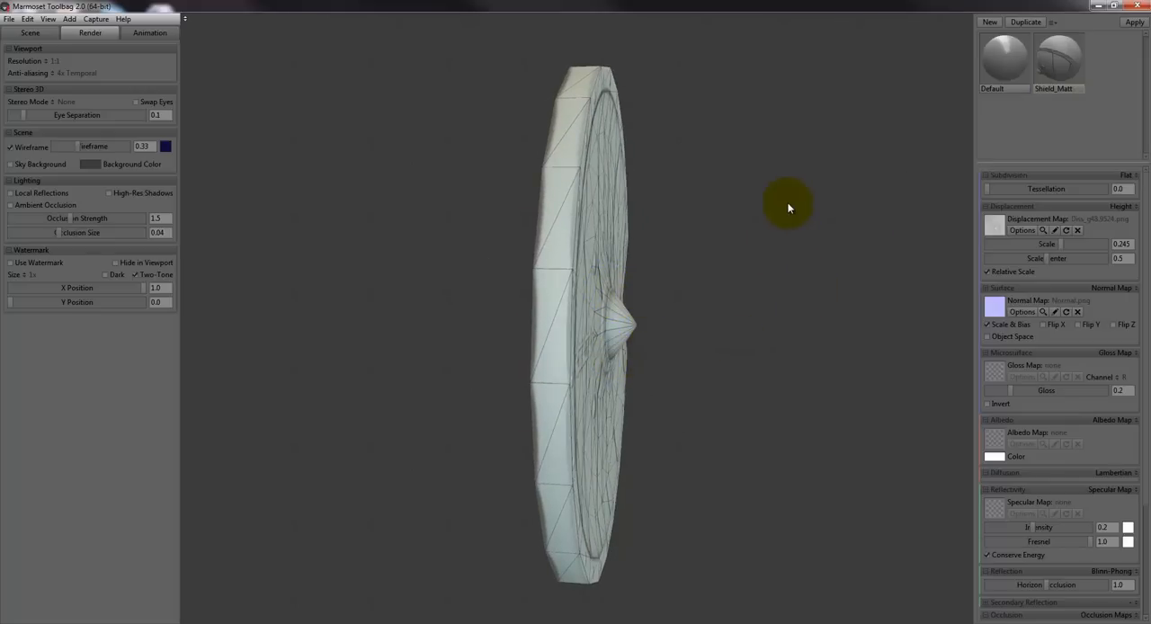
{"action": "left_click_drag", "start_coordinate": [789, 204], "coordinate": [615, 268]}
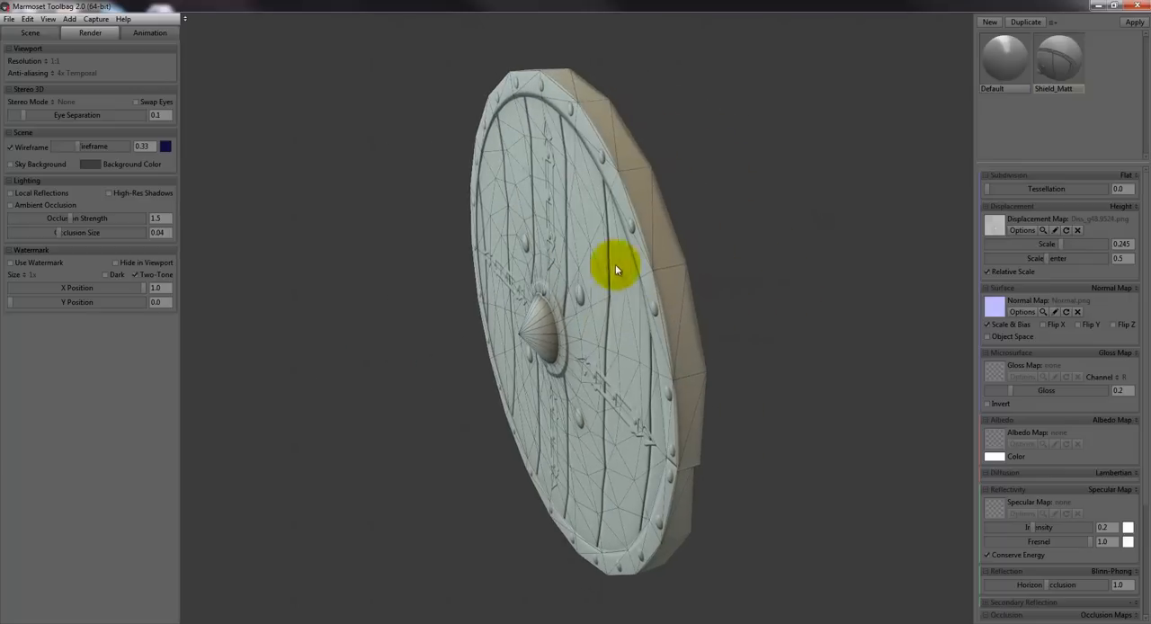
{"action": "left_click_drag", "start_coordinate": [541, 94], "coordinate": [678, 324]}
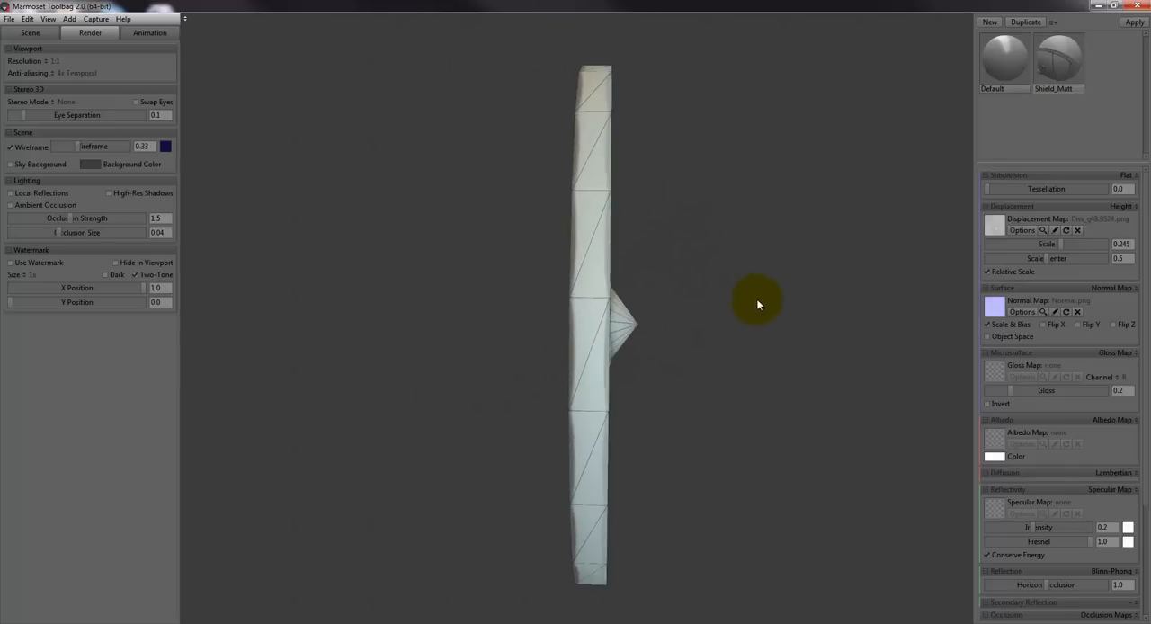
{"action": "left_click_drag", "start_coordinate": [761, 239], "coordinate": [667, 242]}
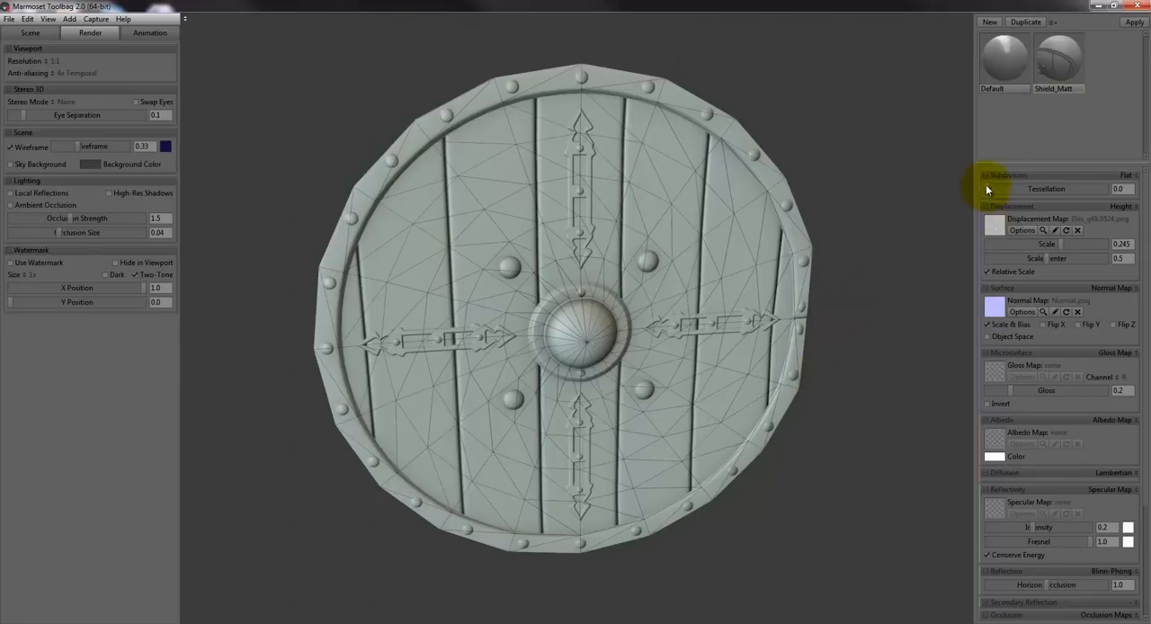
- Raise the shield material's tessellation to 908.3 and hide the wireframe
{"action": "left_click_drag", "start_coordinate": [866, 219], "coordinate": [1081, 210]}
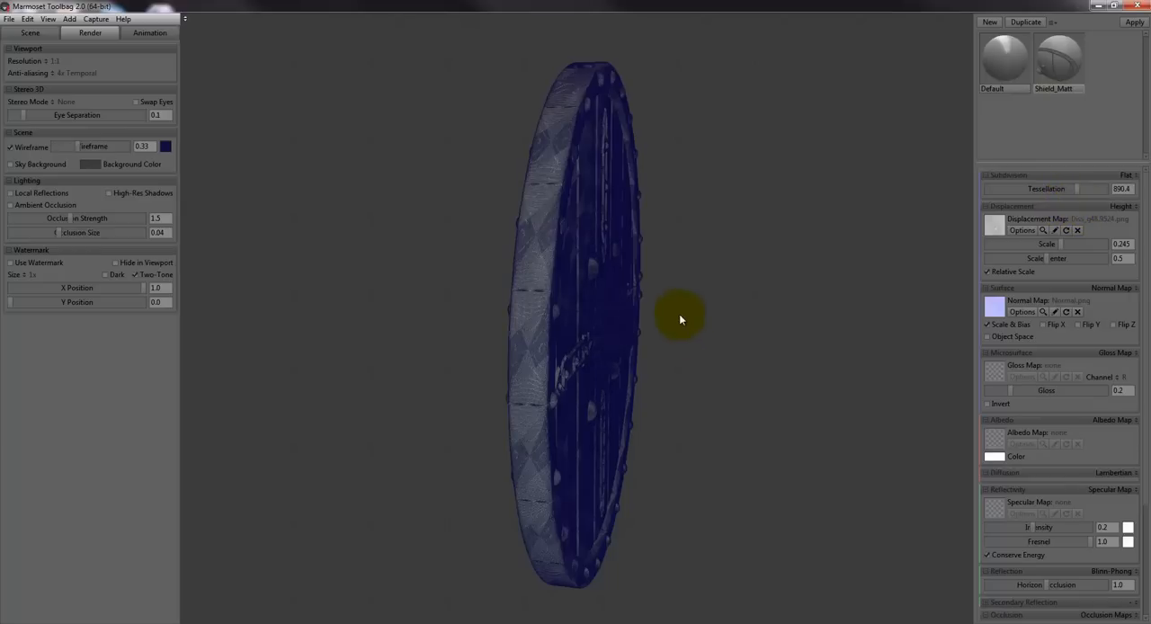
{"action": "left_click_drag", "start_coordinate": [751, 275], "coordinate": [624, 275]}
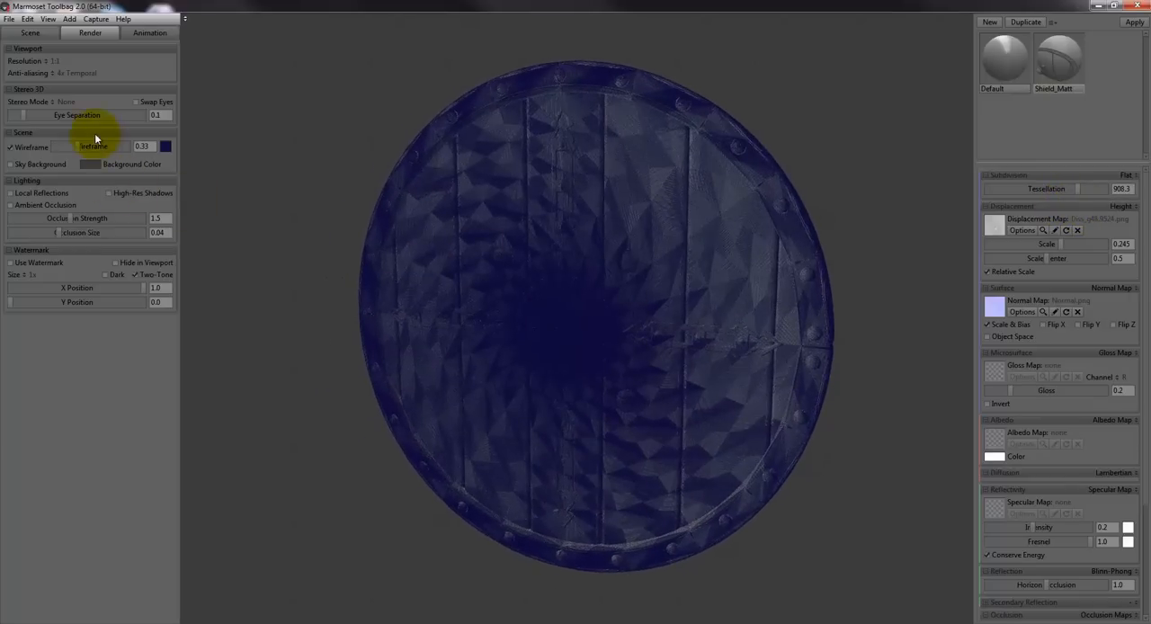
{"action": "left_click", "coordinate": [13, 149]}
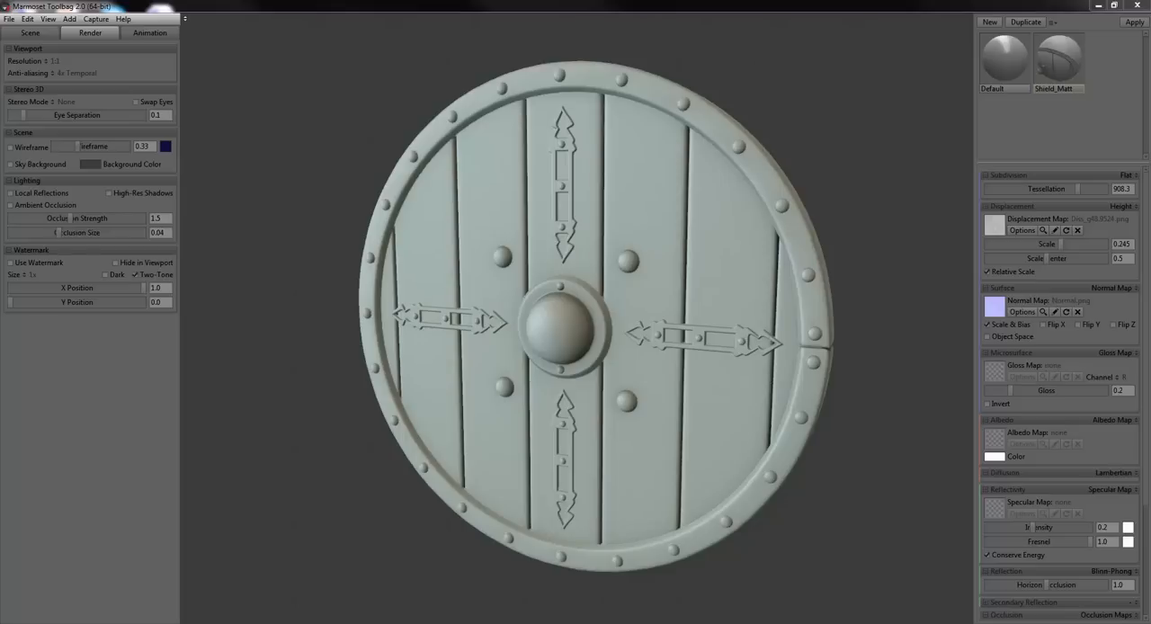
- Switch to the displacement map in Photoshop, collapse its panels, and arrange it side by side with Marmoset Toolbag
{"action": "left_click", "coordinate": [844, 109]}
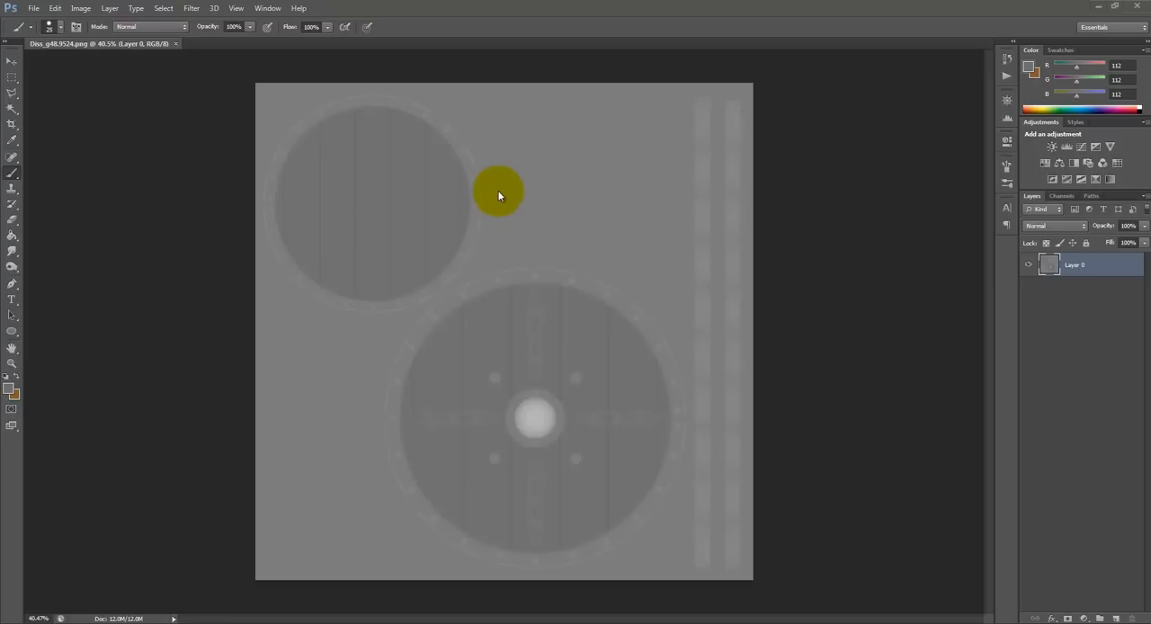
{"action": "left_click", "coordinate": [532, 420]}
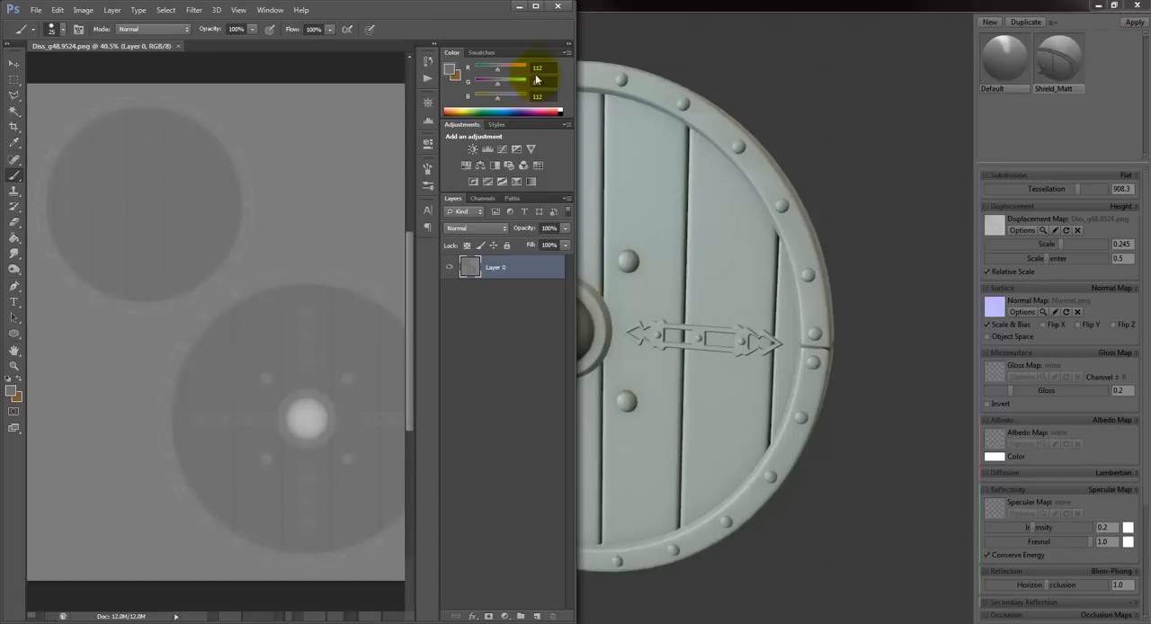
{"action": "left_click", "coordinate": [567, 44]}
{"action": "left_click_drag", "start_coordinate": [647, 8], "coordinate": [869, 15]}
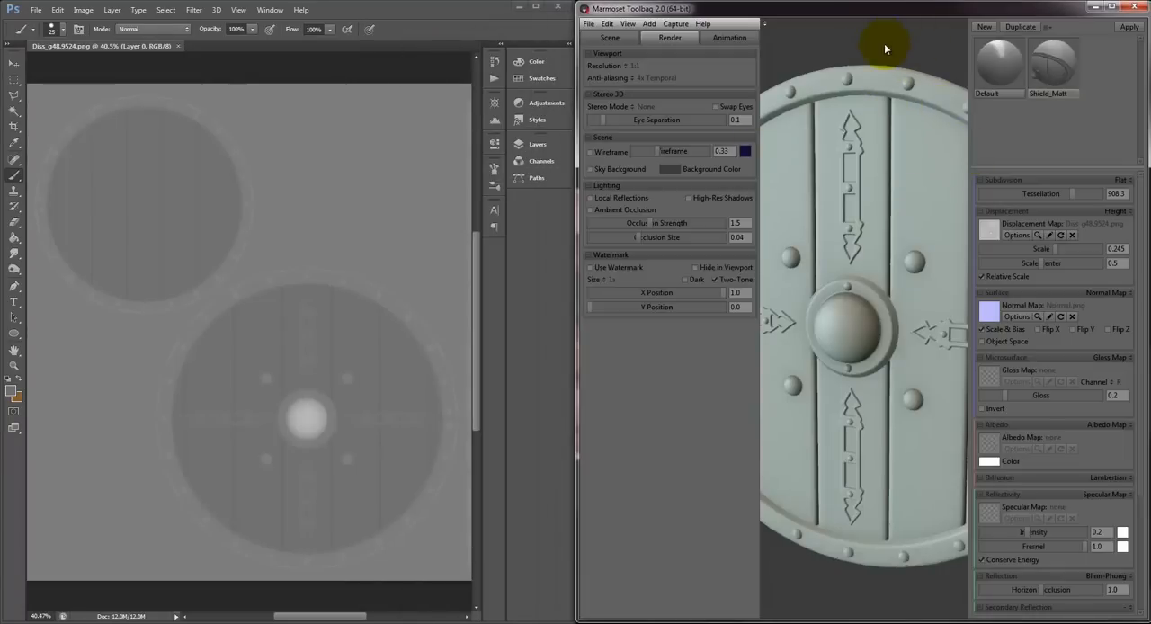
- View the shield from the side, reduce its displacement scale to 0, and raise it to 0.257
{"action": "left_click_drag", "start_coordinate": [883, 44], "coordinate": [854, 37]}
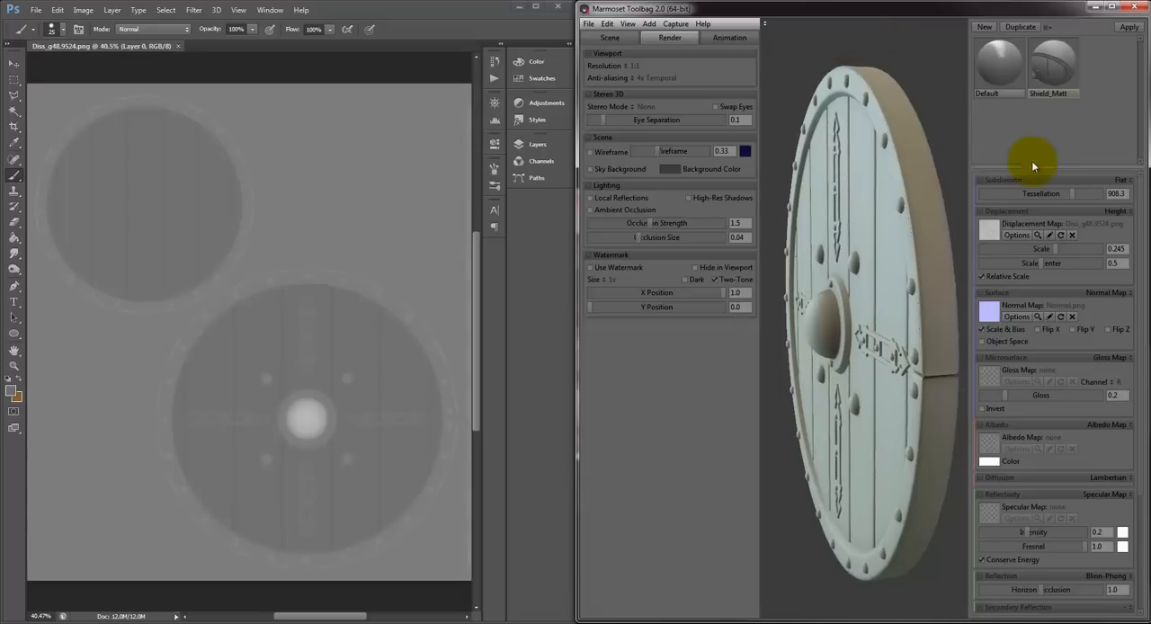
{"action": "left_click_drag", "start_coordinate": [1051, 249], "coordinate": [929, 243]}
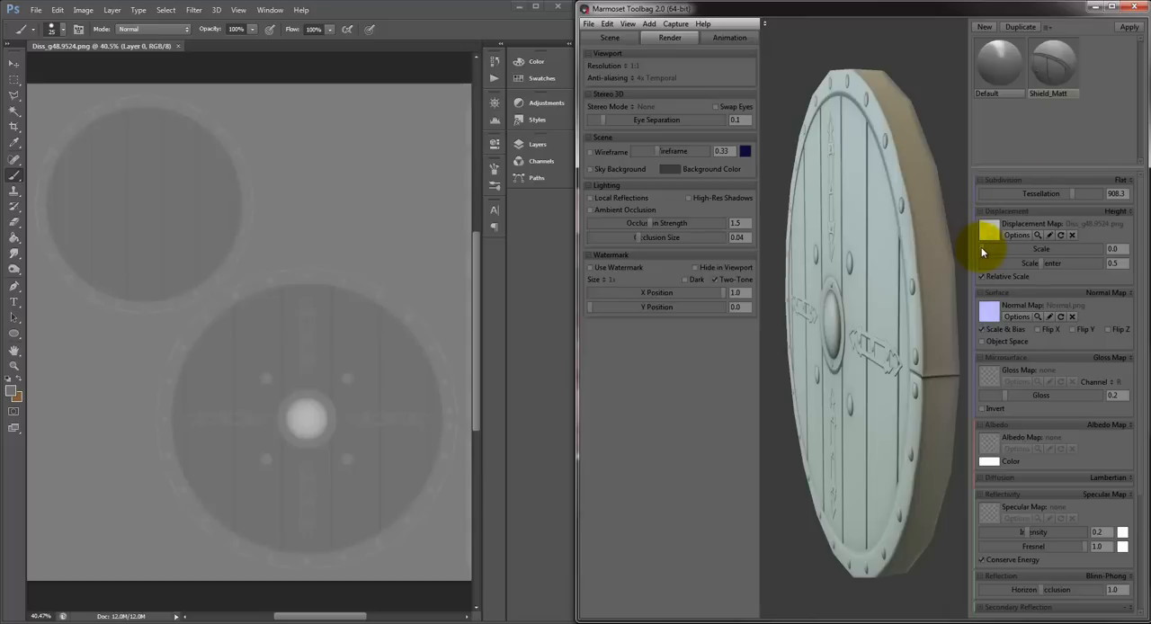
{"action": "left_click_drag", "start_coordinate": [982, 249], "coordinate": [1059, 260]}
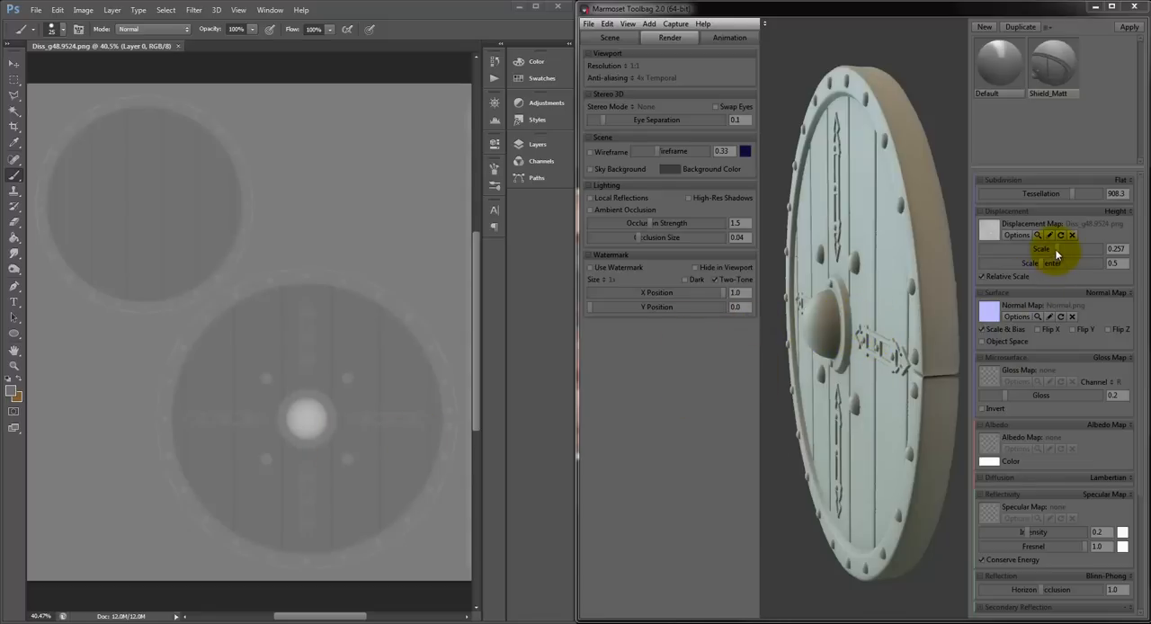
{"action": "mouse_move", "coordinate": [1056, 249]}
{"action": "left_mouse_down"}
{"action": "mouse_move", "coordinate": [1002, 252]}
{"action": "mouse_move", "coordinate": [1062, 252]}
{"action": "left_mouse_up"}
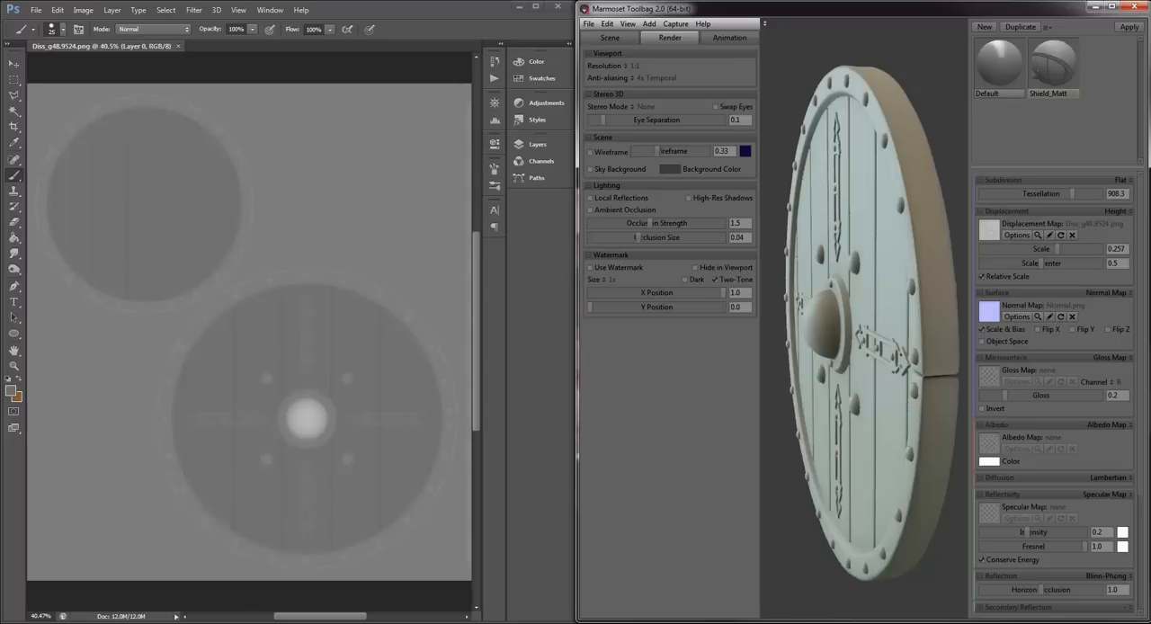
- Maximize Marmoset Toolbag, set the displacement scale to 0, and show the wireframe around the shield's upper rim
{"action": "double_click", "coordinate": [929, 12]}
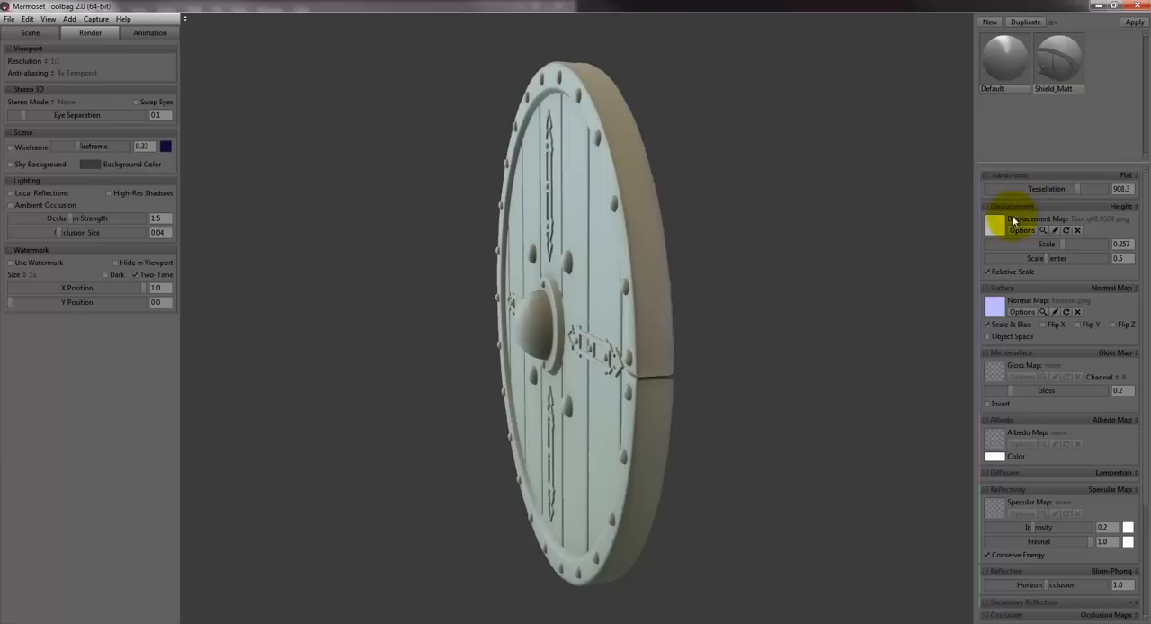
{"action": "left_click_drag", "start_coordinate": [1062, 248], "coordinate": [917, 249]}
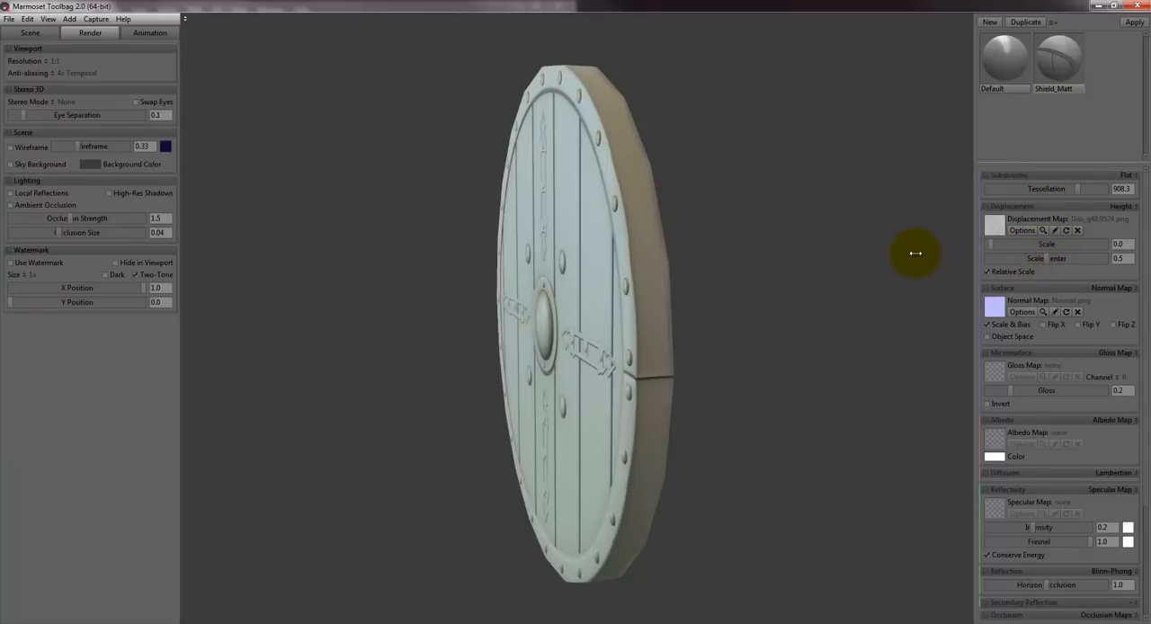
{"action": "left_click", "coordinate": [10, 147]}
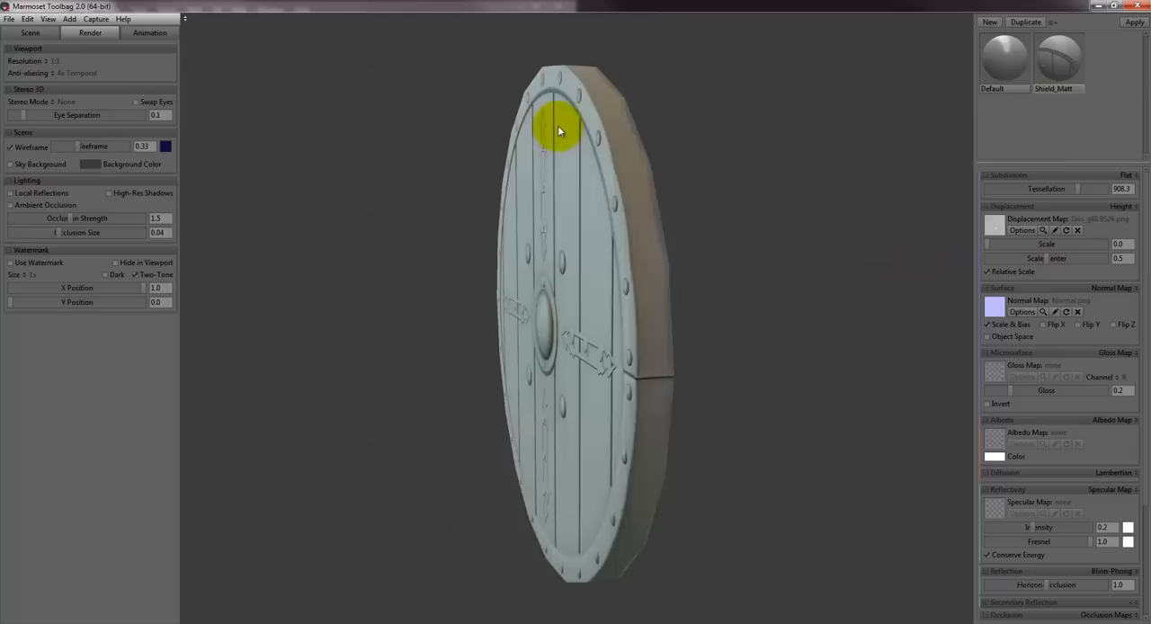
{"action": "left_click_drag", "start_coordinate": [667, 109], "coordinate": [659, 134]}
{"action": "middle_click_drag", "start_coordinate": [659, 134], "coordinate": [638, 187]}
{"action": "right_click_drag", "start_coordinate": [615, 178], "coordinate": [621, 144]}
{"action": "left_click_drag", "start_coordinate": [621, 148], "coordinate": [614, 196]}
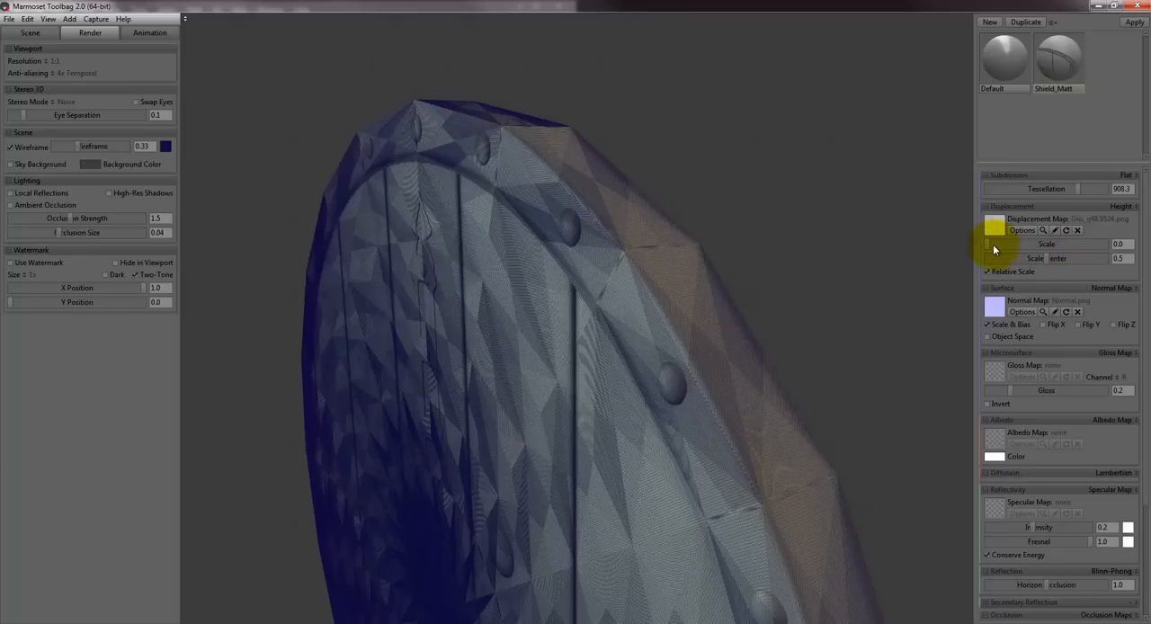
- Raise the displacement scale to 0.251 and examine the displaced mesh along the shield's upper rim
{"action": "left_click_drag", "start_coordinate": [992, 244], "coordinate": [1062, 245]}
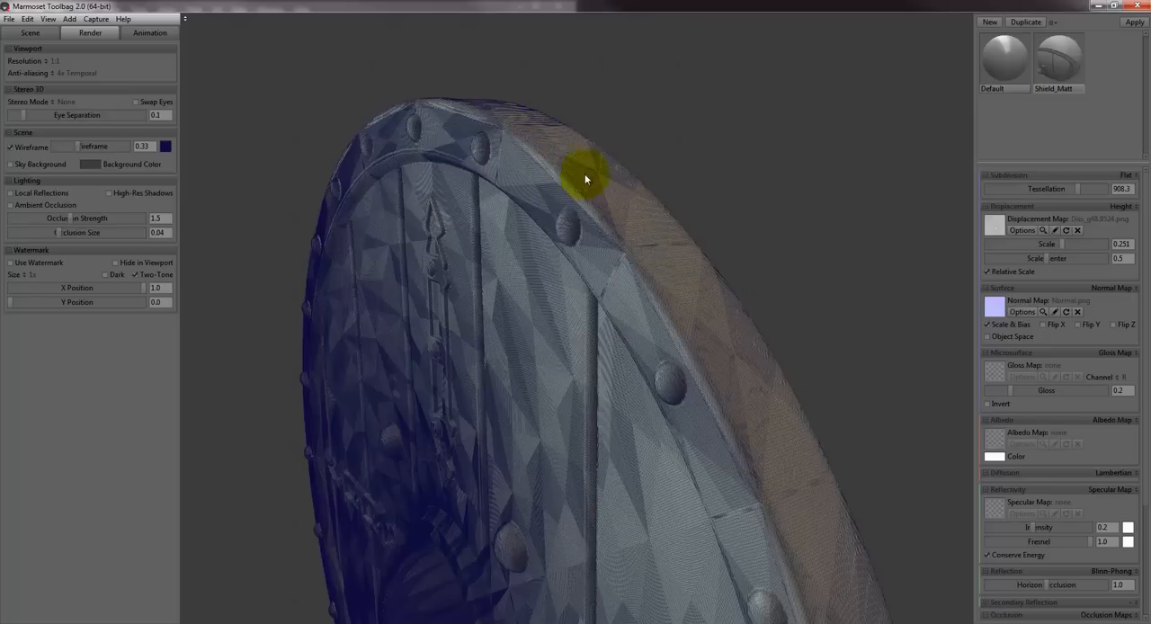
{"action": "left_click_drag", "start_coordinate": [704, 146], "coordinate": [684, 179]}
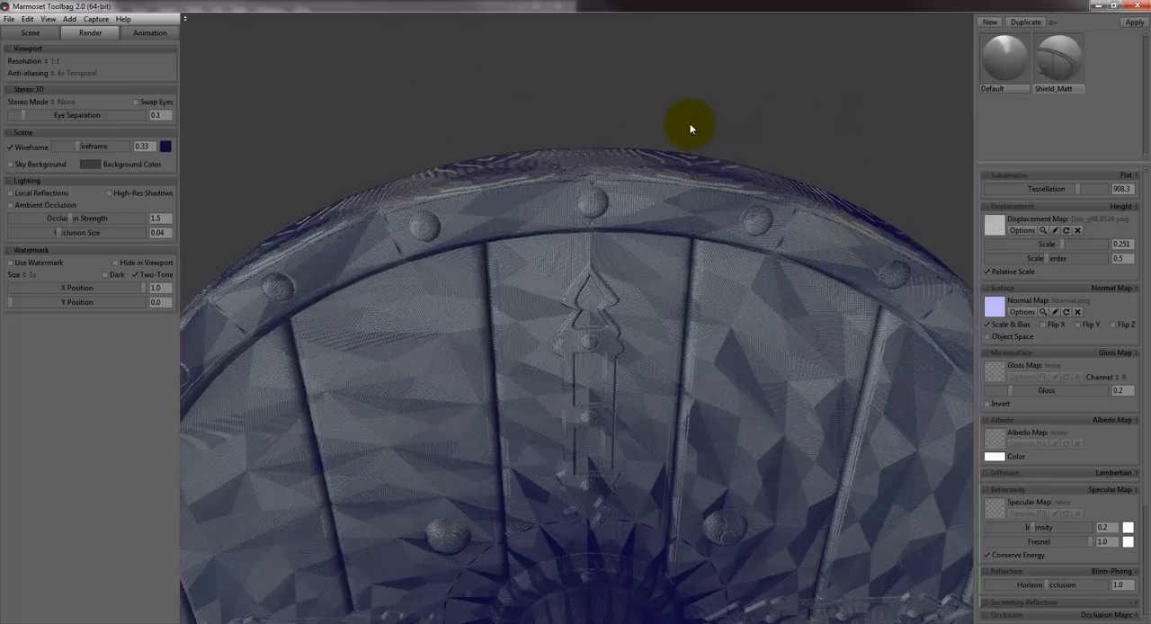
{"action": "left_click_drag", "start_coordinate": [689, 120], "coordinate": [616, 192]}
{"action": "scroll", "coordinate": [620, 193], "scroll_direction": "up", "scroll_amount": 3}
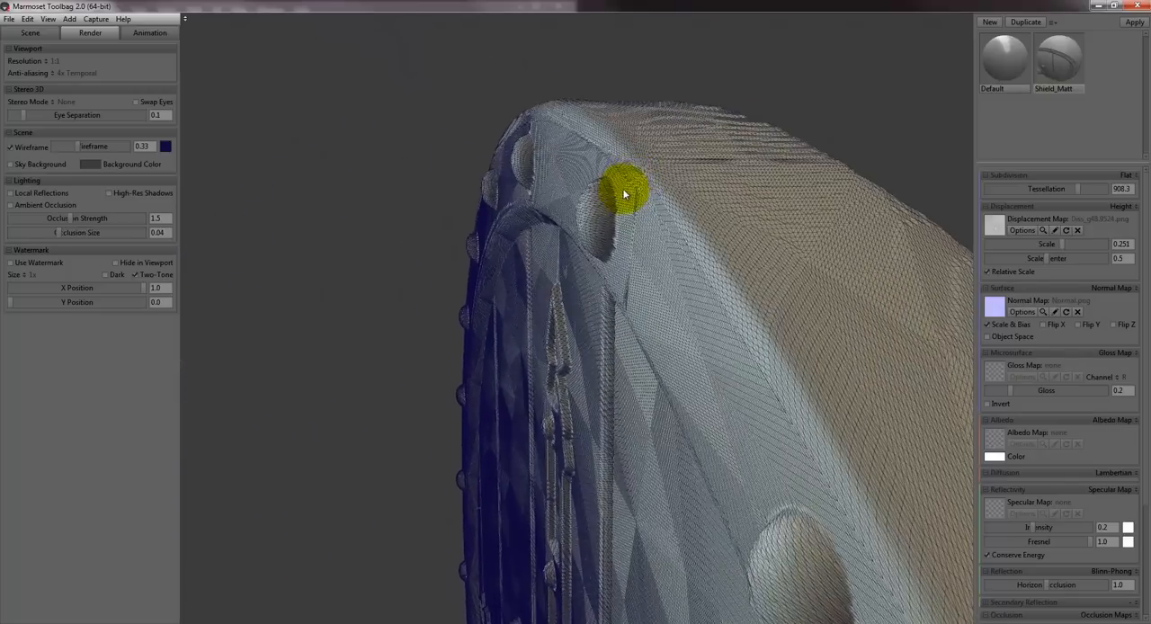
{"action": "middle_click_drag", "start_coordinate": [623, 193], "coordinate": [596, 217]}
- Reduce the displacement scale to 0 and examine the flat outer edge of the rim
{"action": "left_click_drag", "start_coordinate": [972, 239], "coordinate": [879, 253]}
{"action": "left_click_drag", "start_coordinate": [631, 45], "coordinate": [545, 172]}
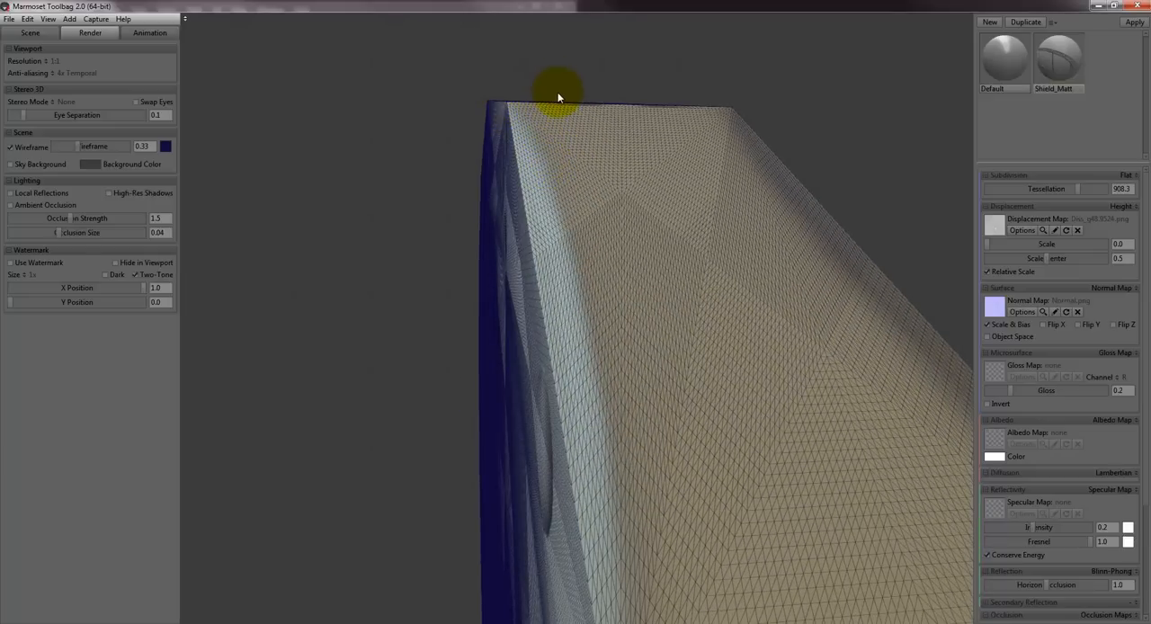
{"action": "left_click_drag", "start_coordinate": [557, 97], "coordinate": [532, 162]}
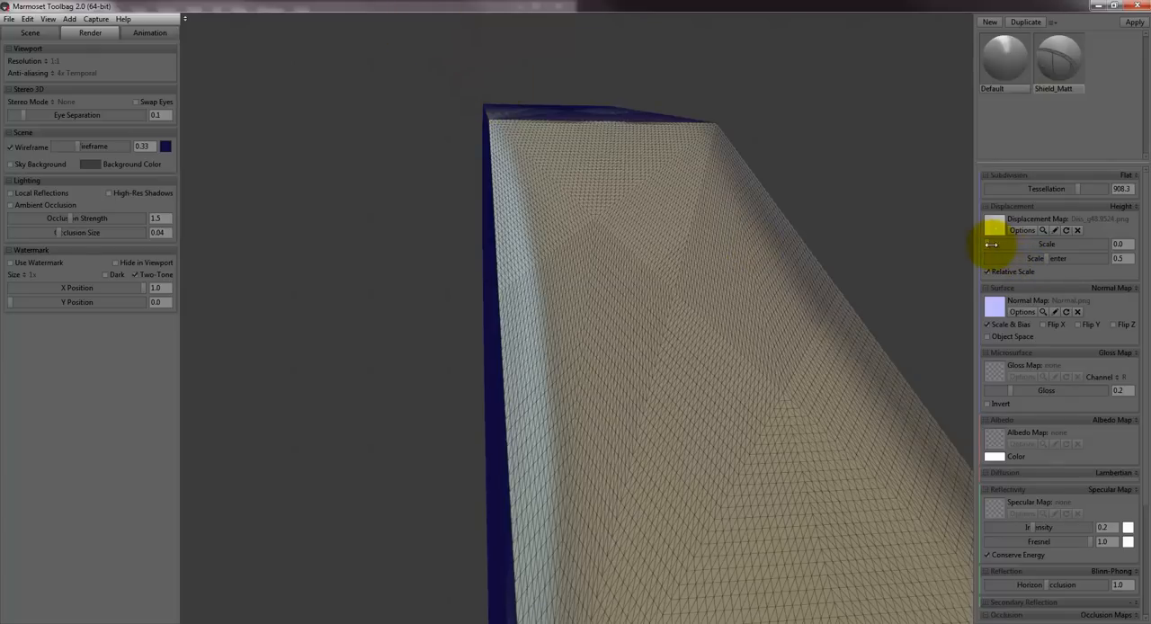
- Set the displacement scale back to 0.251 and examine the rim's rounded edge, rivets and front face close up
{"action": "left_click_drag", "start_coordinate": [992, 244], "coordinate": [1064, 254]}
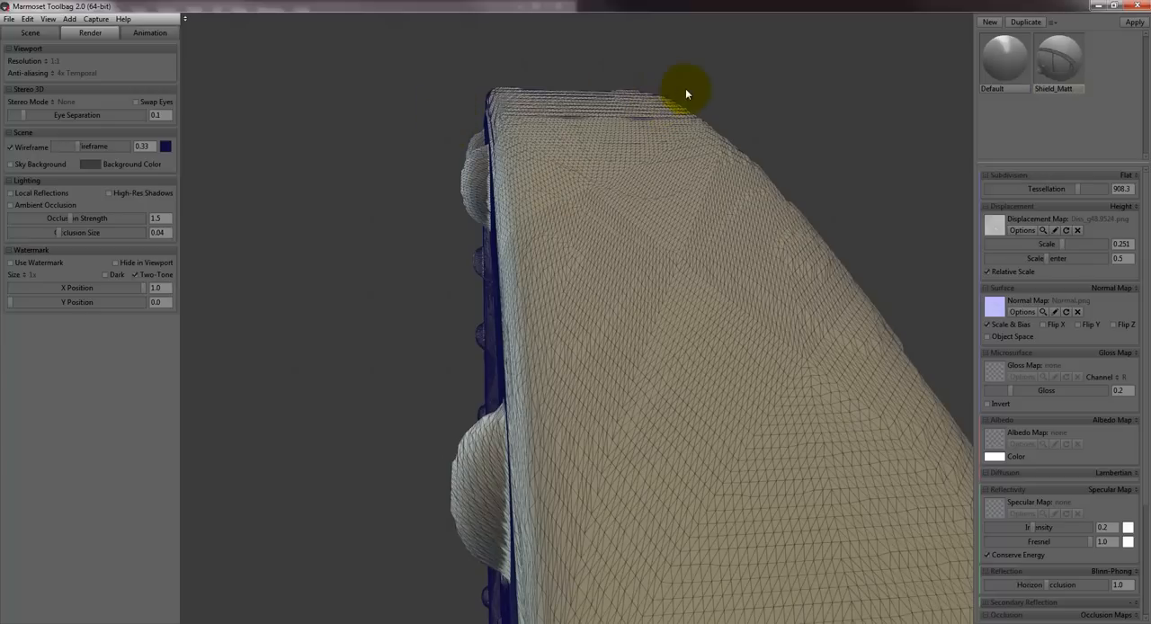
{"action": "left_click_drag", "start_coordinate": [685, 92], "coordinate": [674, 180]}
{"action": "left_click_drag", "start_coordinate": [777, 214], "coordinate": [553, 137]}
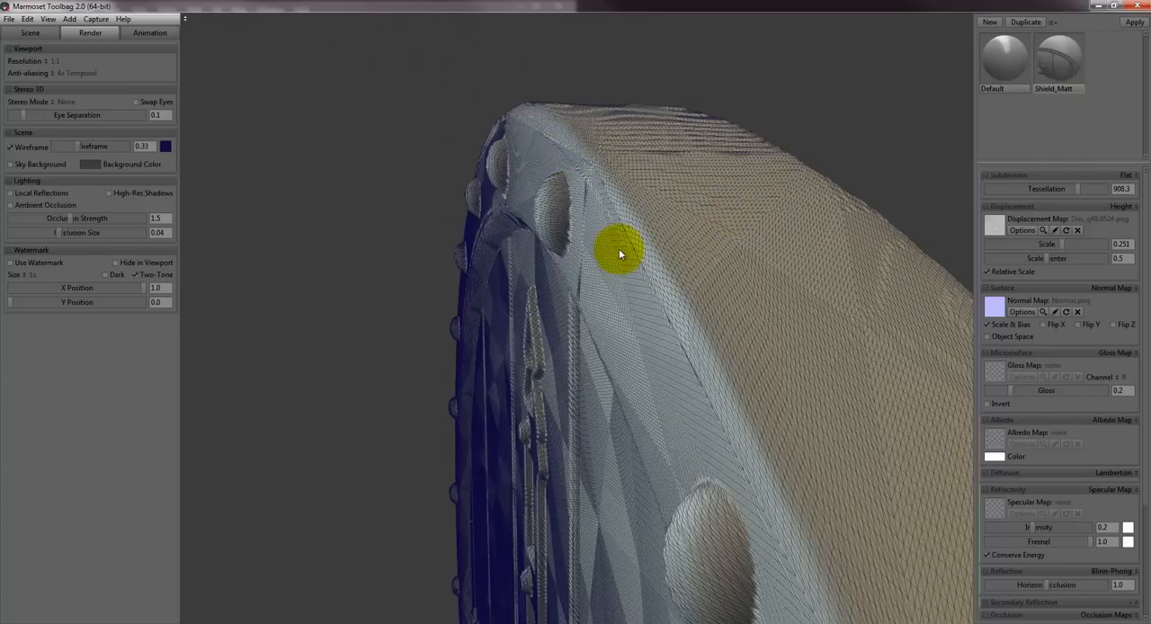
{"action": "left_click_drag", "start_coordinate": [620, 266], "coordinate": [673, 378]}
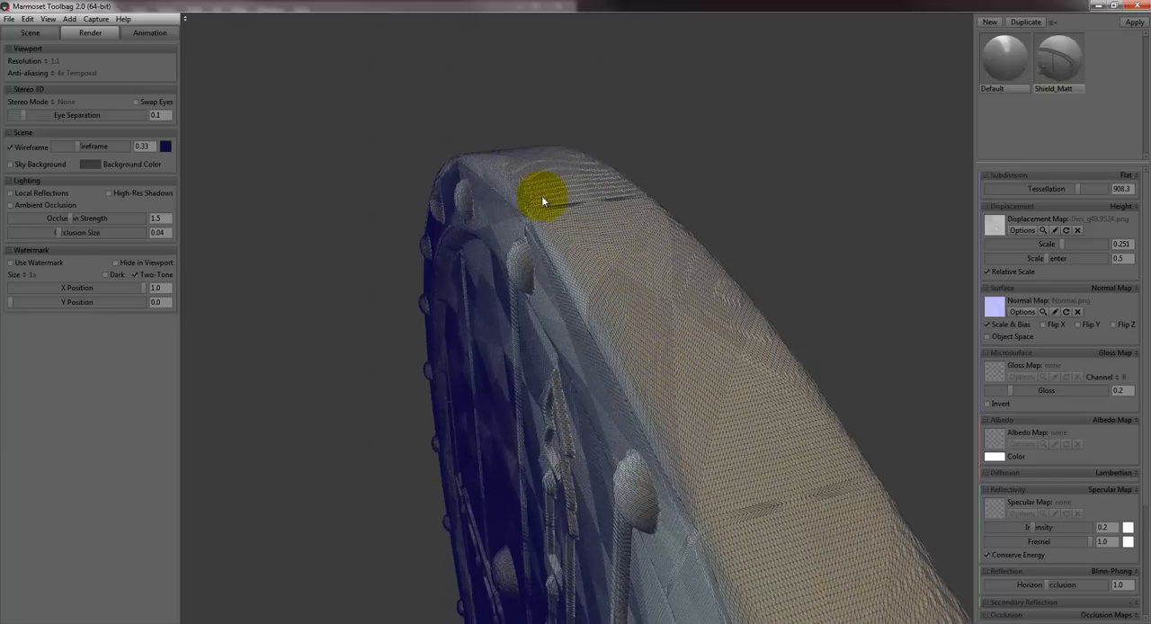
{"action": "left_click_drag", "start_coordinate": [635, 243], "coordinate": [619, 236]}
{"action": "left_click_drag", "start_coordinate": [534, 216], "coordinate": [534, 218]}
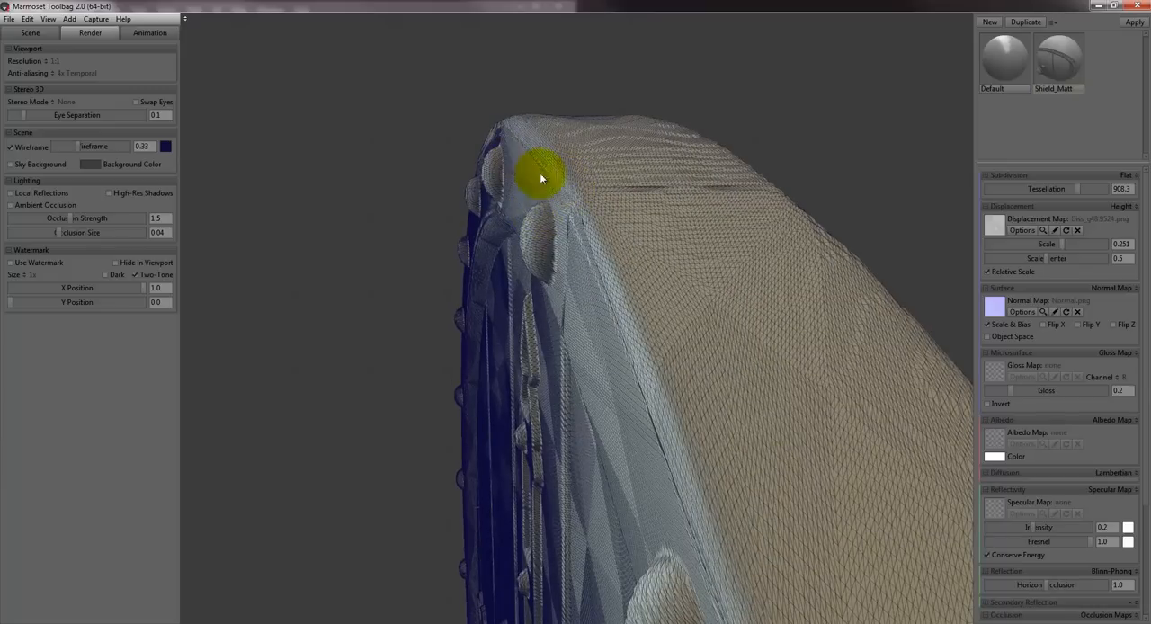
{"action": "left_click_drag", "start_coordinate": [475, 124], "coordinate": [731, 244]}
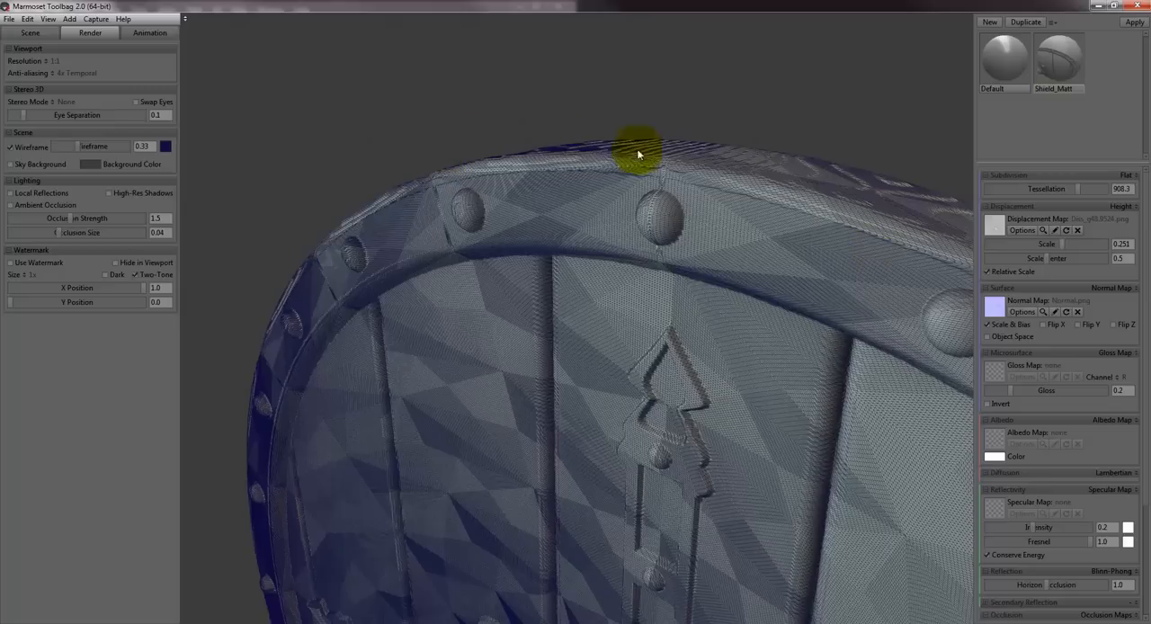
- Switch to 3ds Max, add an Unwrap UVW modifier to the low-poly shield, and open its UV layout in polygon selection mode
{"action": "left_click", "coordinate": [30, 33]}
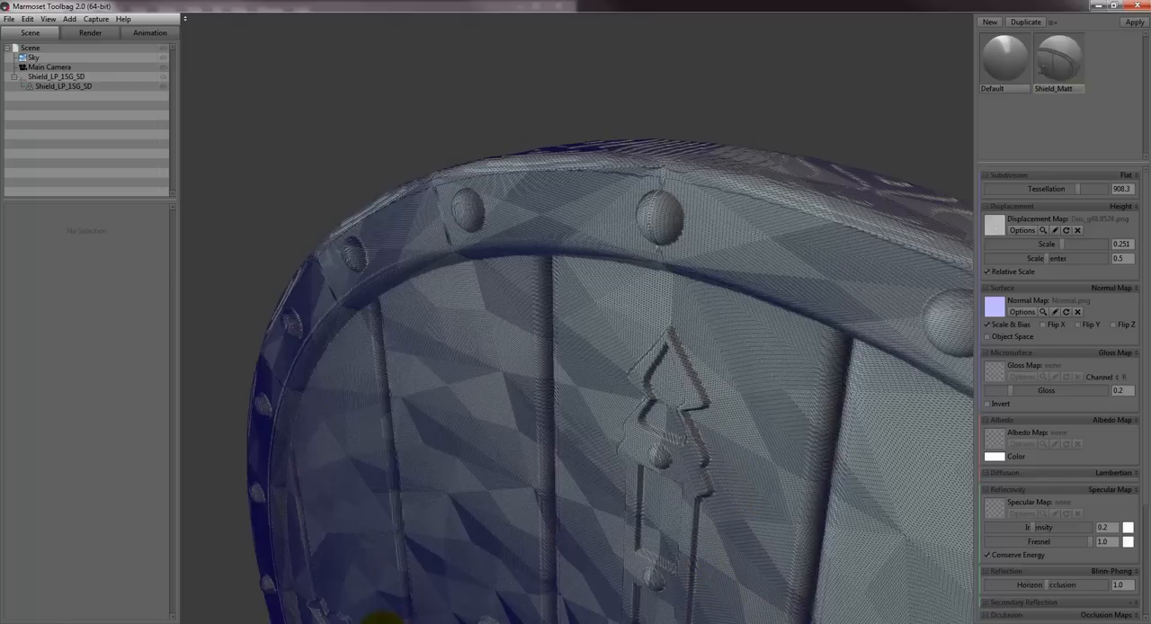
{"action": "left_click", "coordinate": [436, 588]}
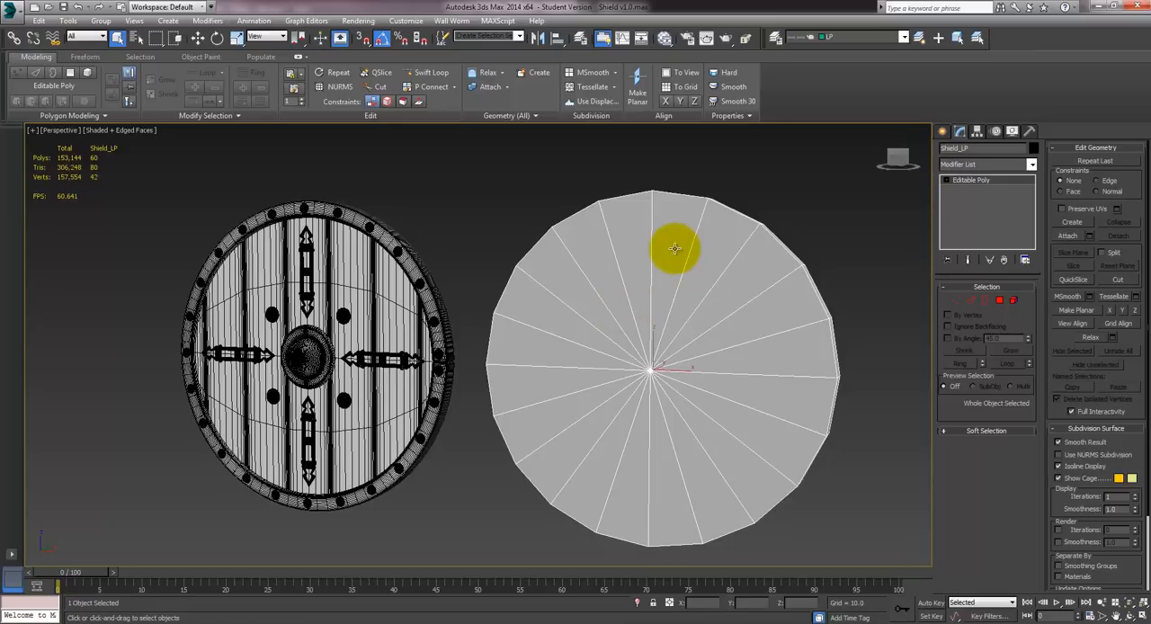
{"action": "left_click", "coordinate": [986, 165]}
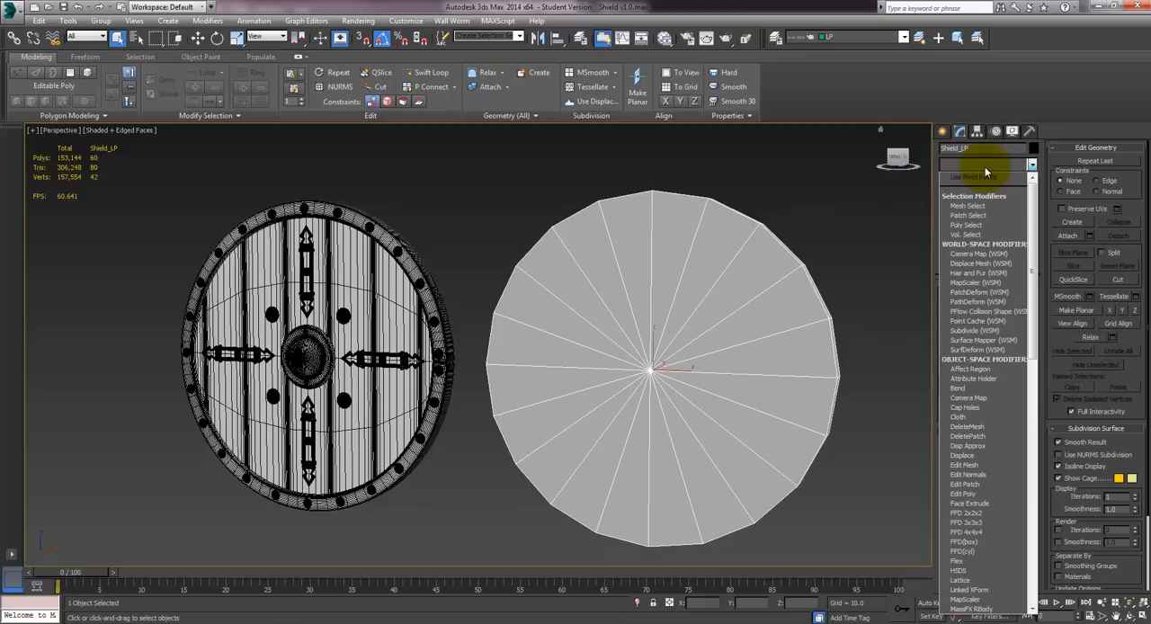
{"action": "key", "text": "u"}
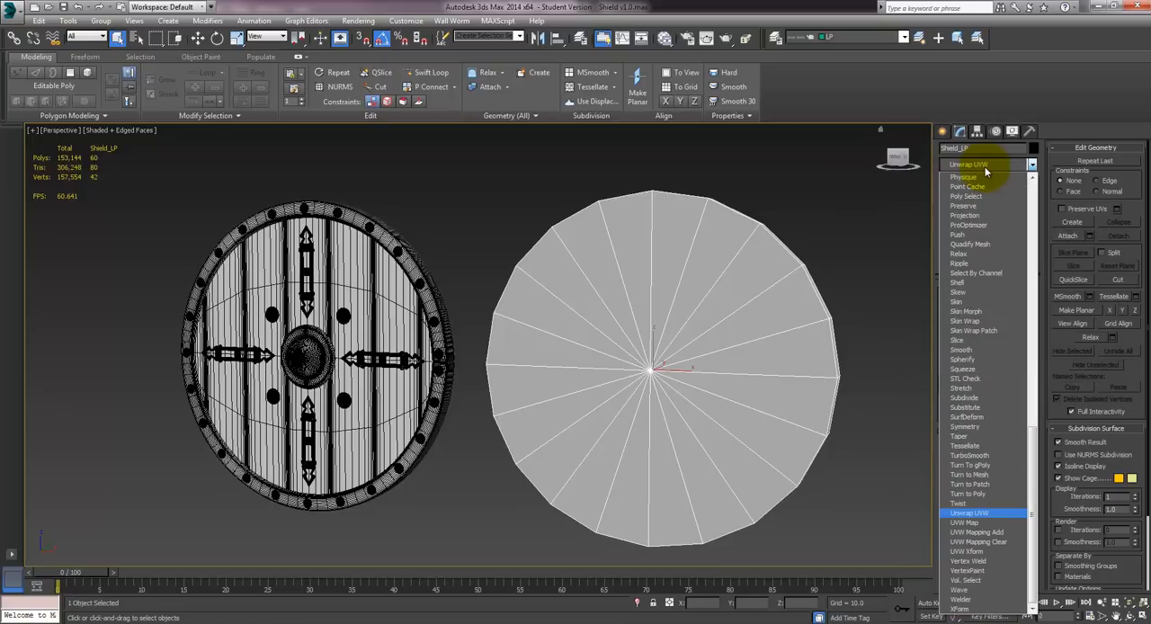
{"action": "key", "text": "Return"}
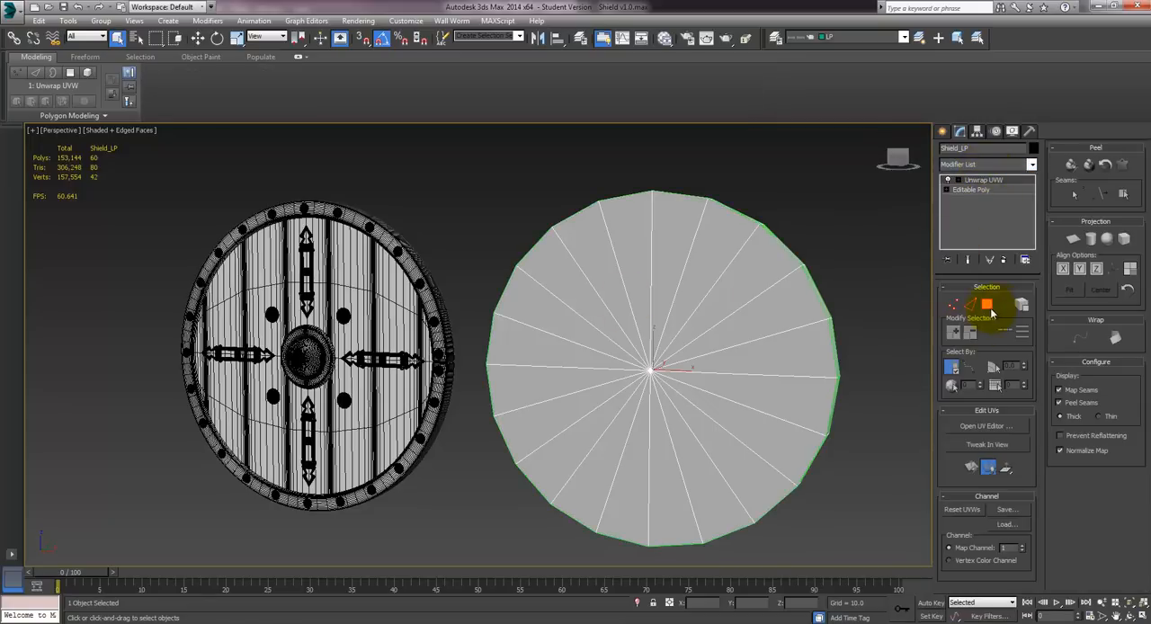
{"action": "left_click", "coordinate": [986, 306]}
{"action": "left_click", "coordinate": [982, 425]}
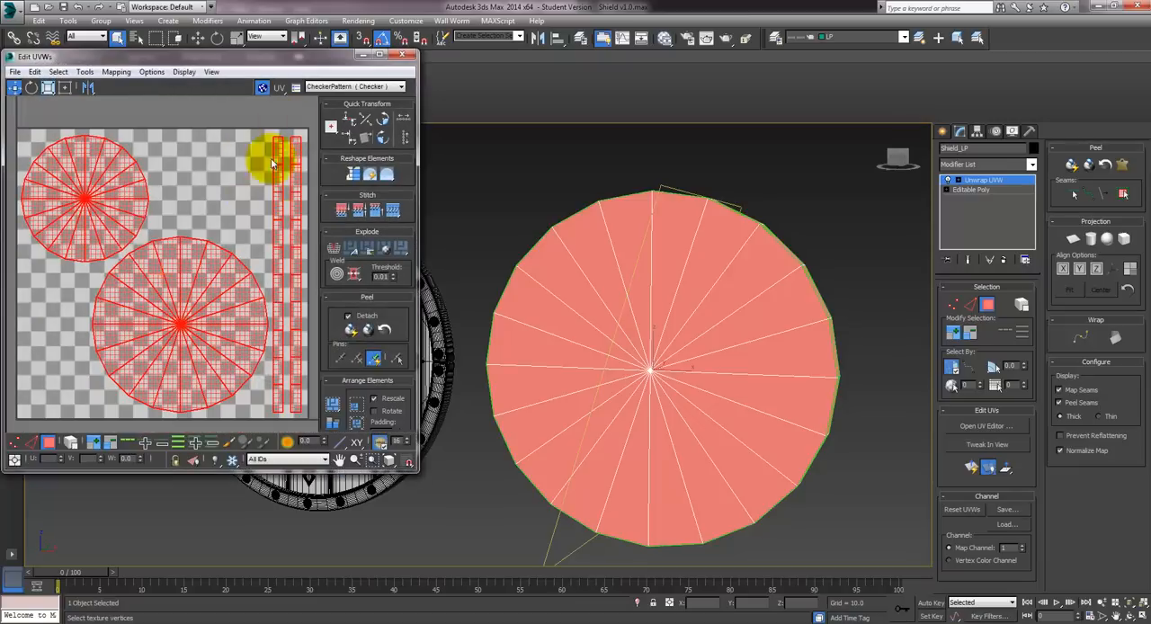
- Examine the shield's circular face islands and its narrow edge strips in the UV layout, and close the UV editor
{"action": "left_click", "coordinate": [173, 175]}
{"action": "left_click", "coordinate": [84, 203]}
{"action": "left_click", "coordinate": [187, 169]}
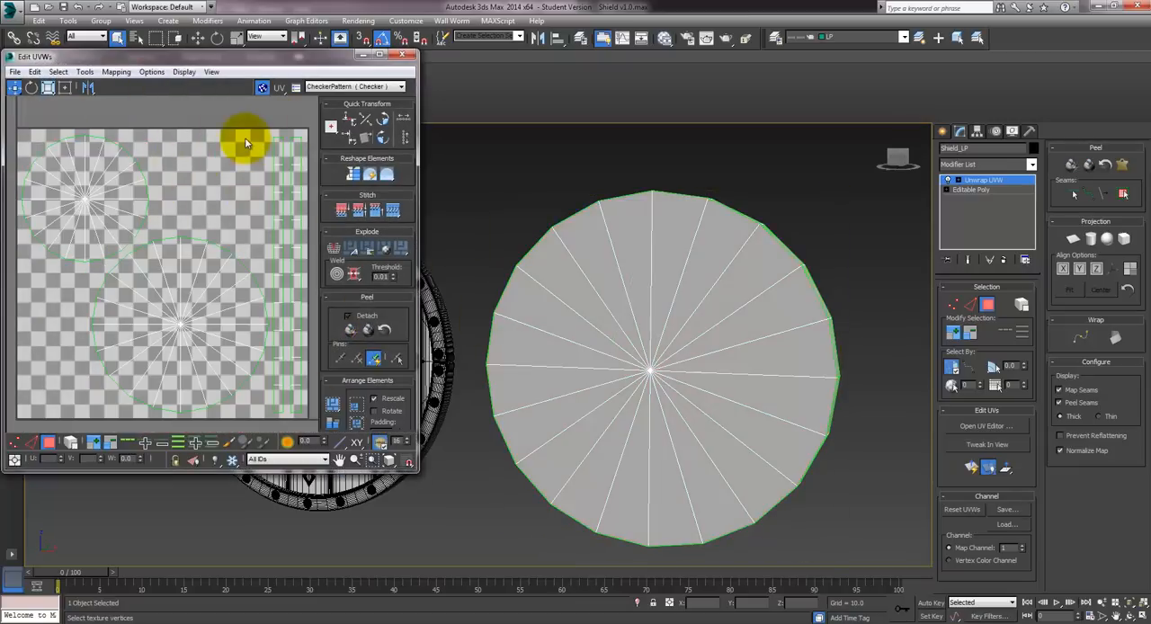
{"action": "left_click_drag", "start_coordinate": [247, 143], "coordinate": [282, 174]}
{"action": "middle_click_drag", "start_coordinate": [728, 407], "coordinate": [391, 303], "text": "alt"}
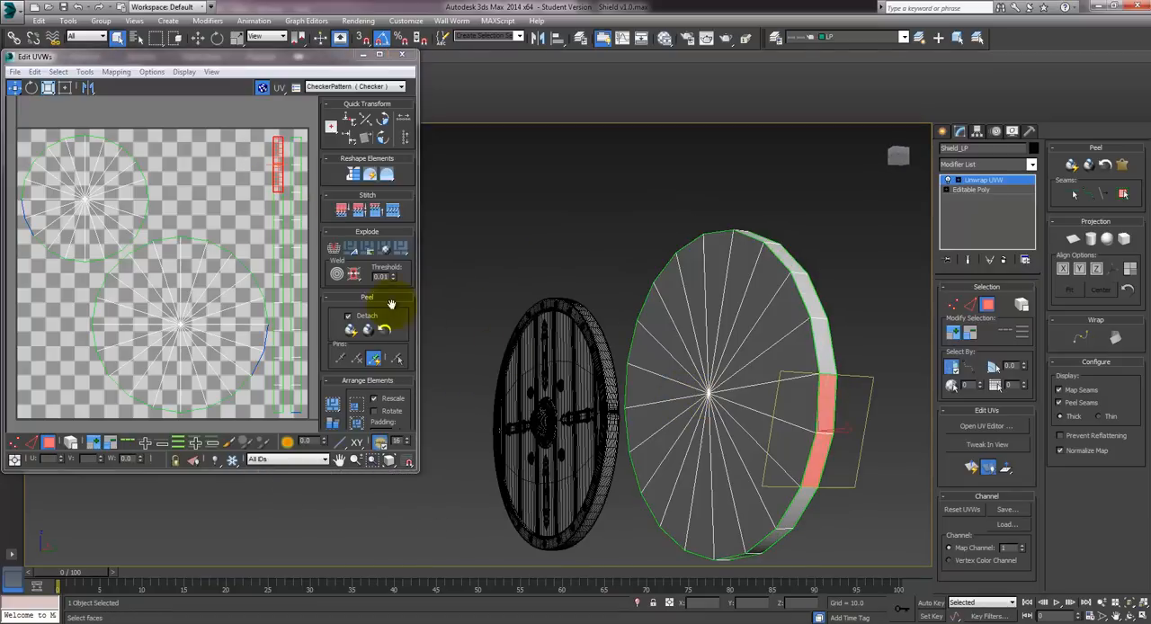
{"action": "left_click_drag", "start_coordinate": [236, 206], "coordinate": [306, 254]}
{"action": "middle_click_drag", "start_coordinate": [730, 403], "coordinate": [624, 403], "text": "alt"}
{"action": "left_click", "coordinate": [399, 56]}
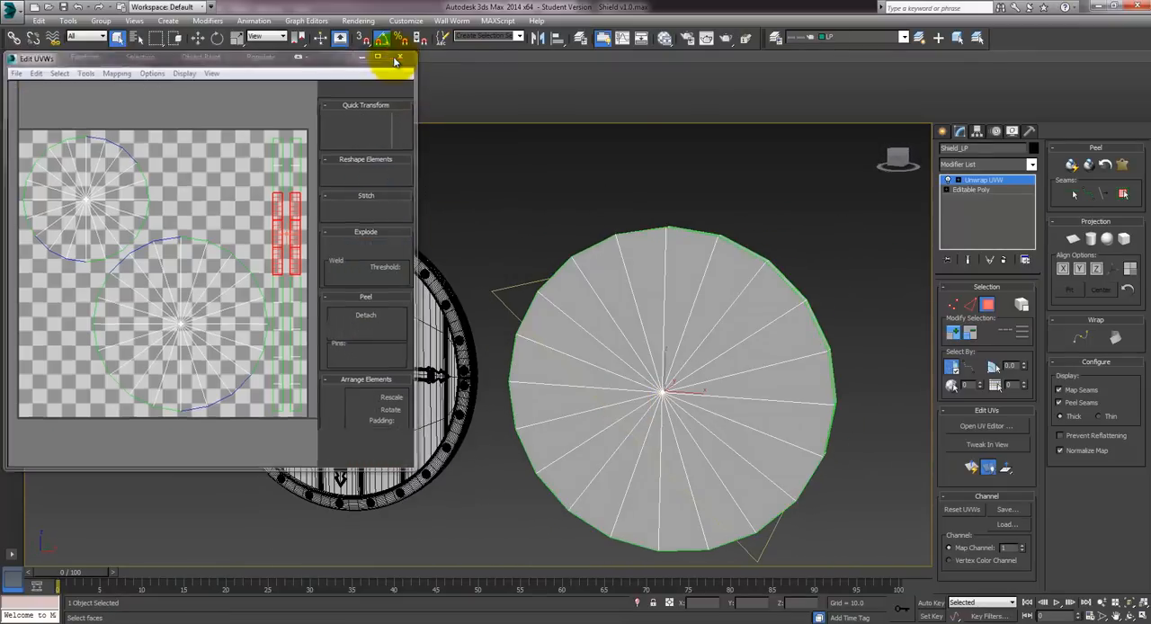
- Collapse the low-poly shield's entire modifier stack into an Editable Poly
{"action": "middle_click_drag", "start_coordinate": [650, 358], "coordinate": [589, 322]}
{"action": "middle_click_drag", "start_coordinate": [519, 320], "coordinate": [554, 341]}
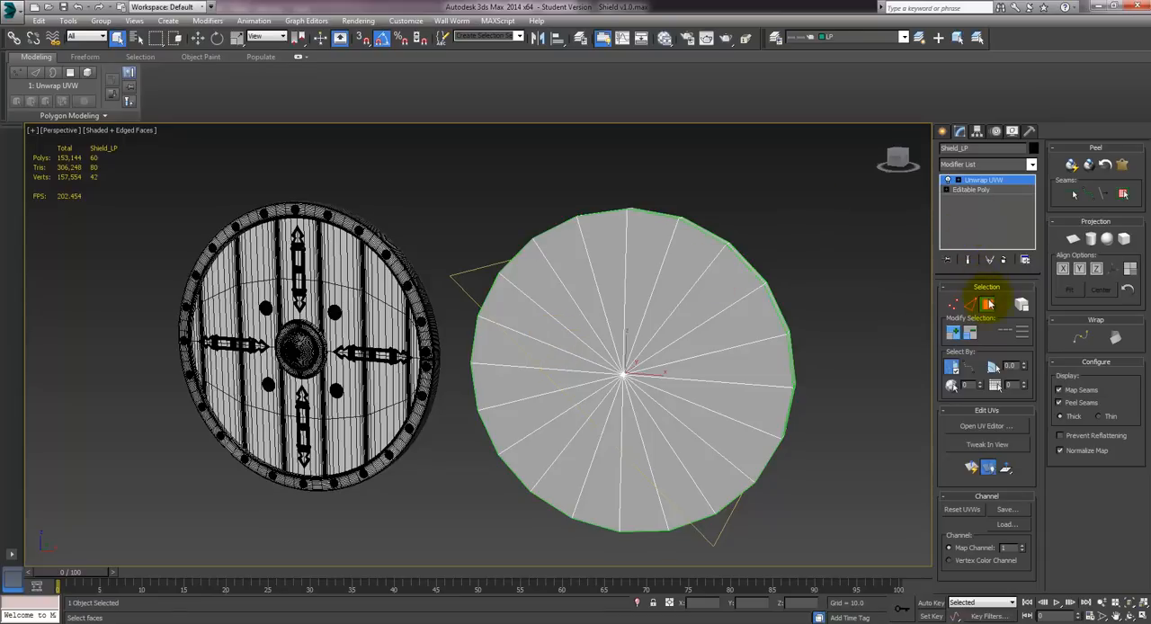
{"action": "right_click", "coordinate": [971, 215]}
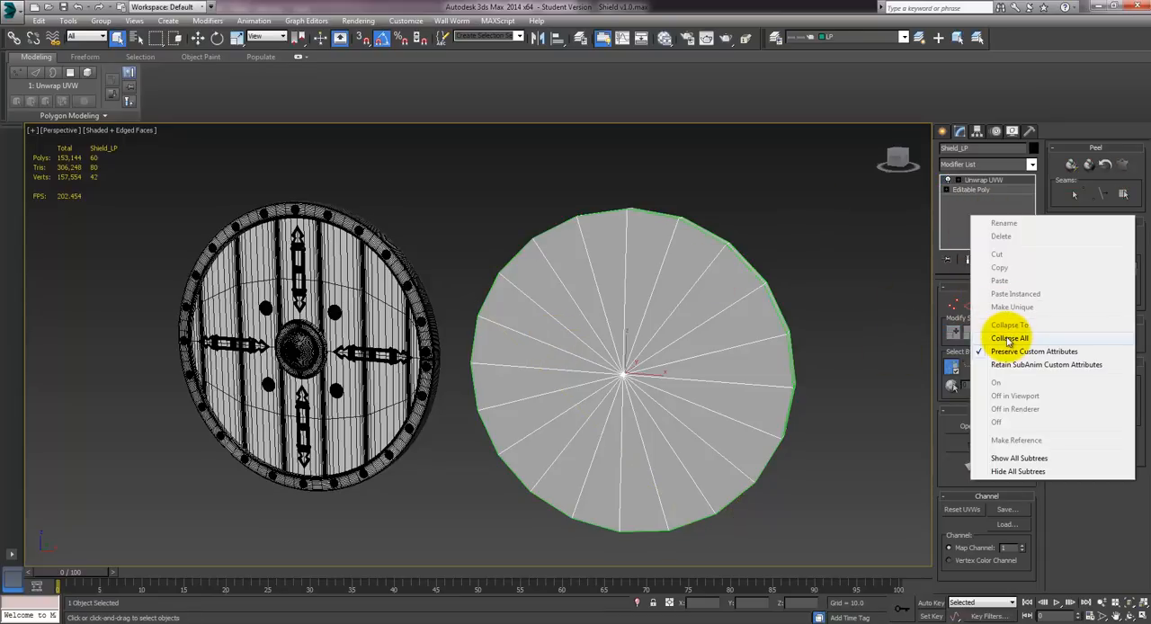
{"action": "left_click", "coordinate": [991, 337]}
{"action": "left_click", "coordinate": [630, 351]}
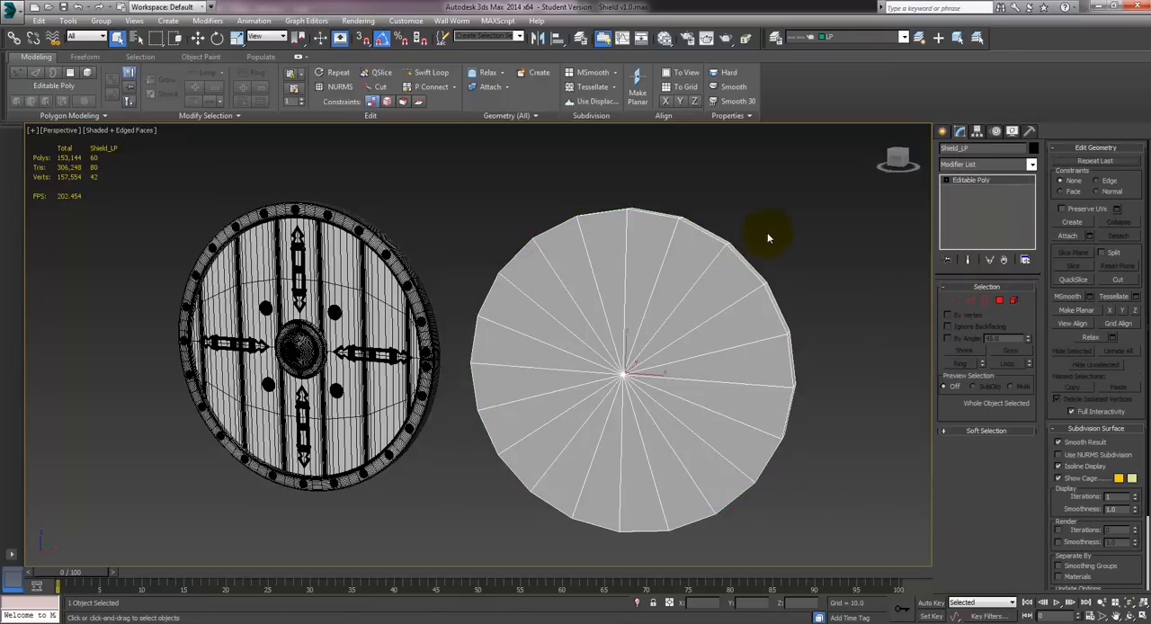
{"action": "middle_click_drag", "start_coordinate": [802, 217], "coordinate": [764, 202], "text": "alt"}
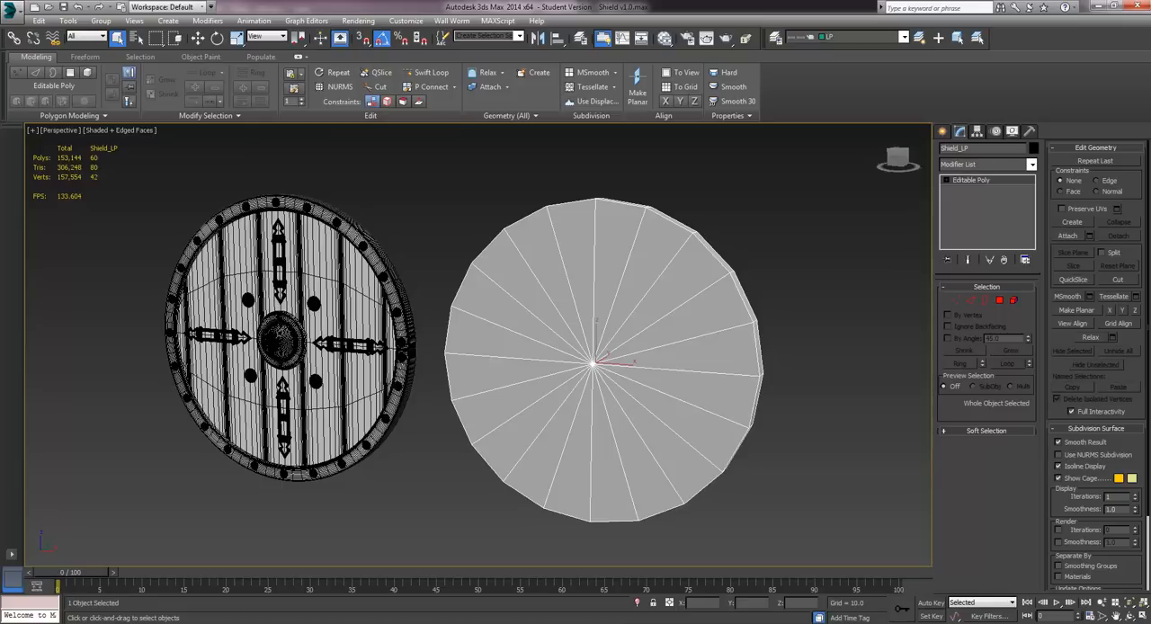
- Select all three high-poly shield objects and set up a selected-only OBJ export to the Desktop with the file name Shield_HP
{"action": "left_click", "coordinate": [328, 280]}
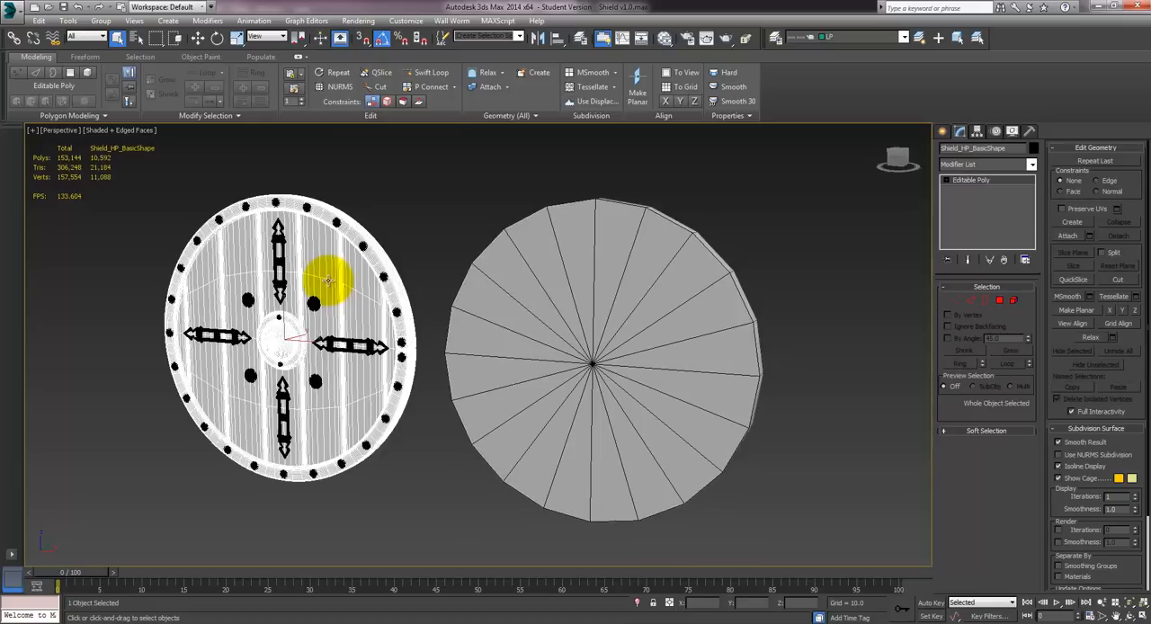
{"action": "key", "text": "w"}
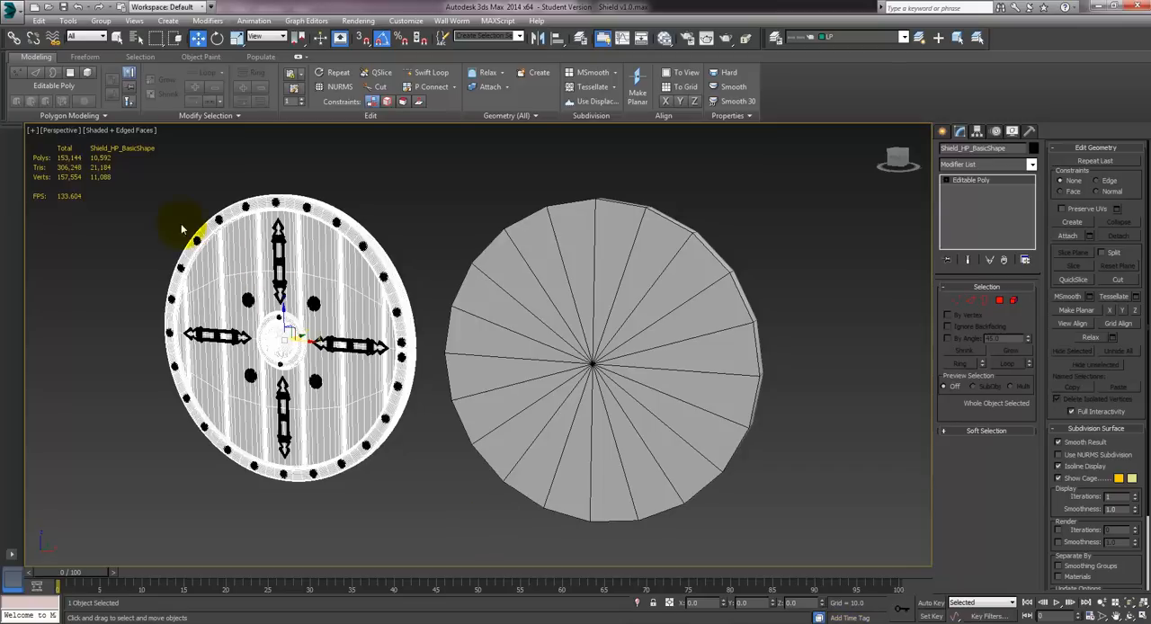
{"action": "left_click_drag", "start_coordinate": [129, 171], "coordinate": [425, 529]}
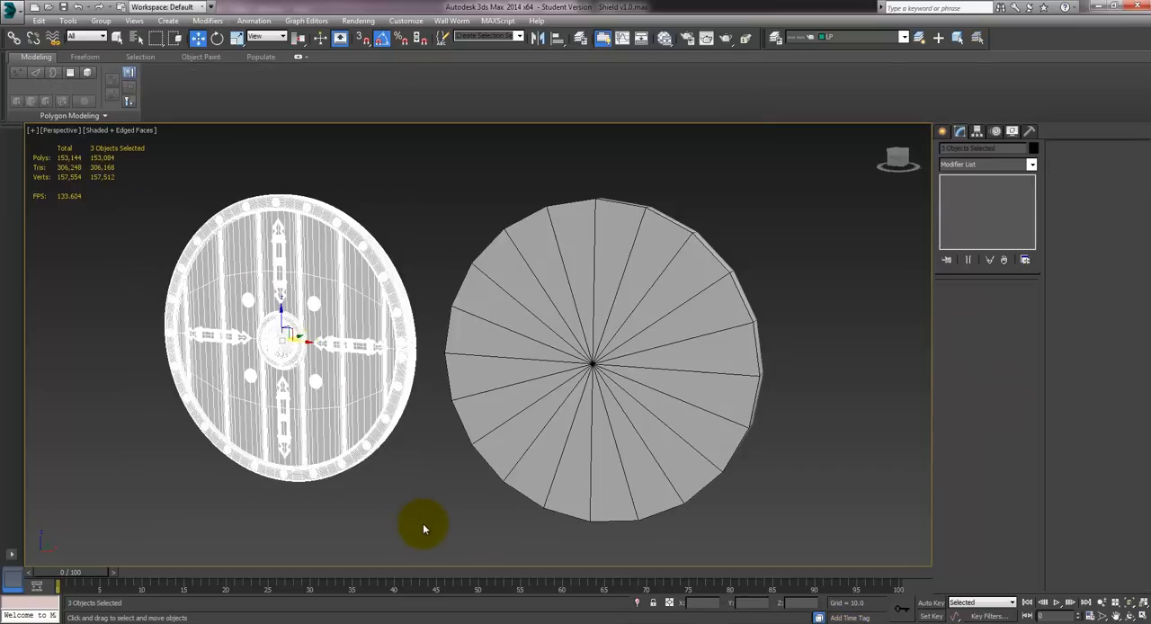
{"action": "left_click", "coordinate": [18, 16]}
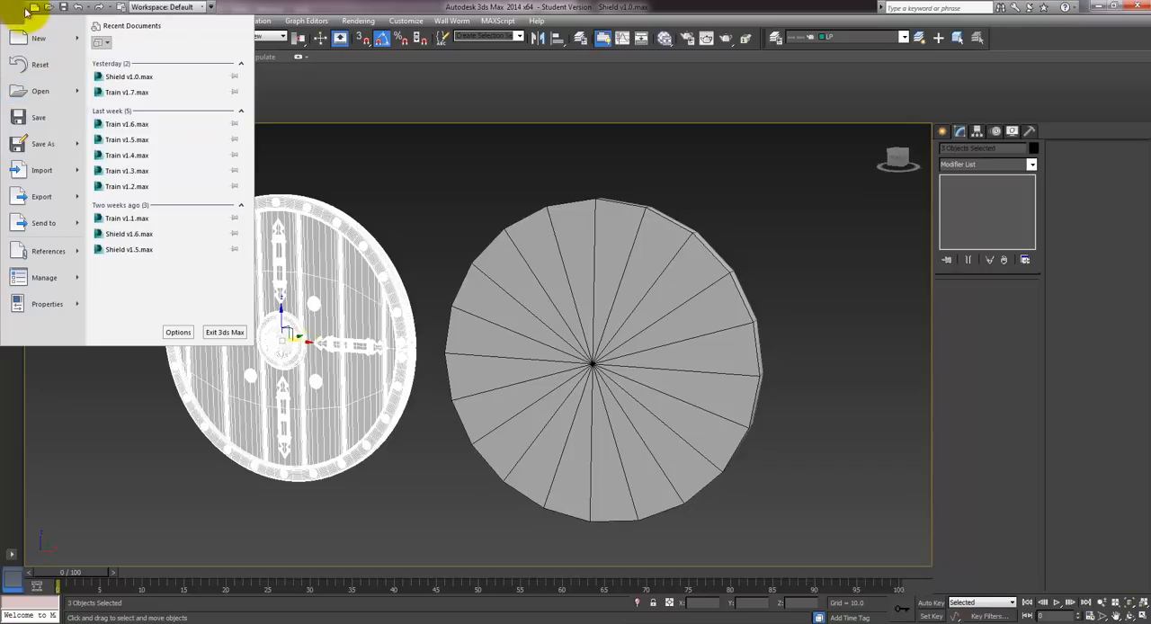
{"action": "mouse_move", "coordinate": [45, 196]}
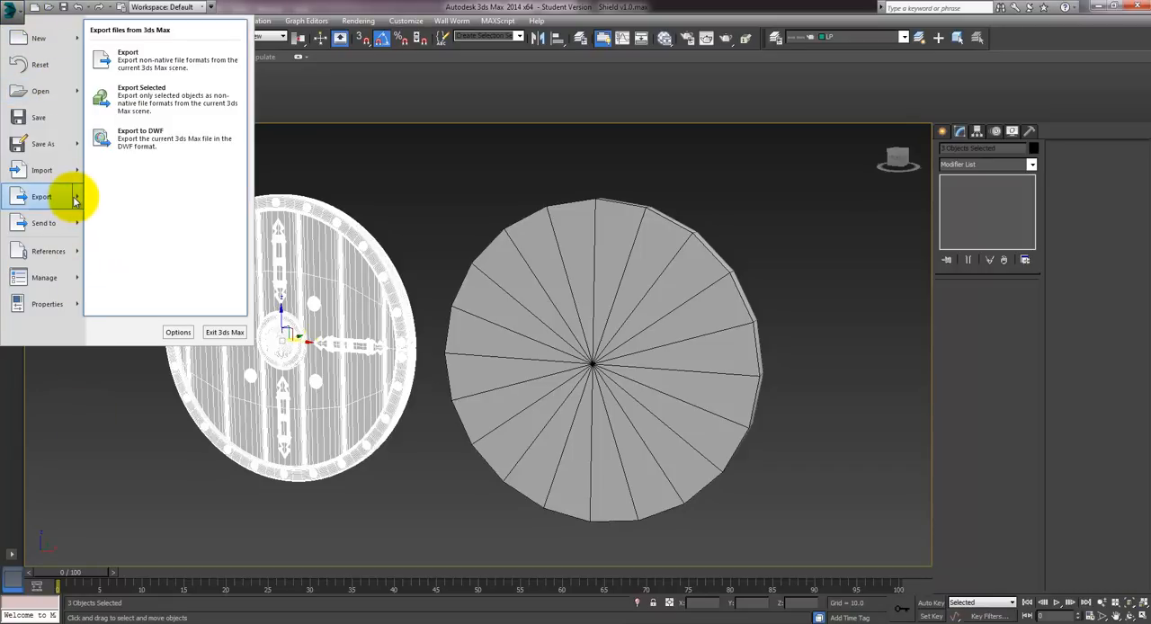
{"action": "left_click", "coordinate": [166, 106]}
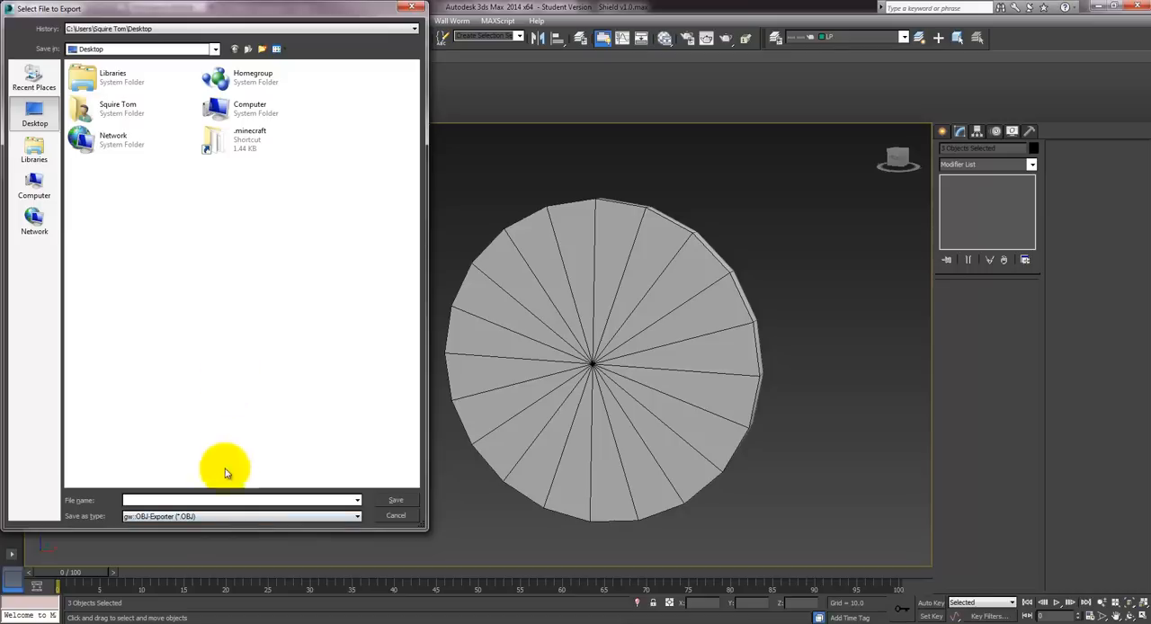
{"action": "left_click", "coordinate": [203, 516]}
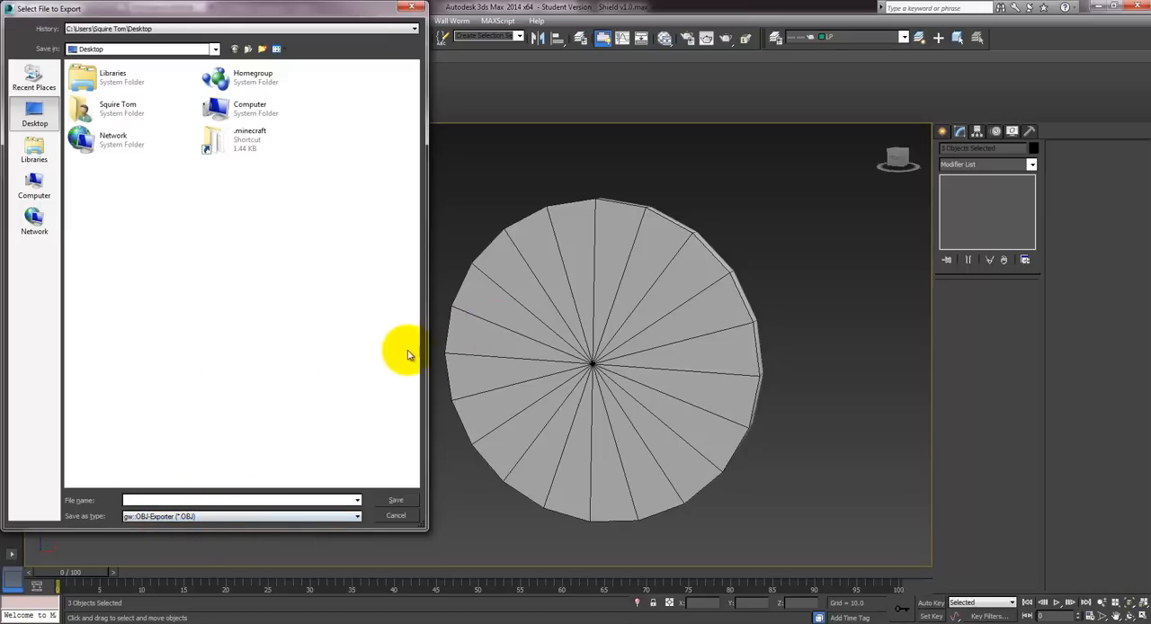
{"action": "type", "text": "Shield_HP"}
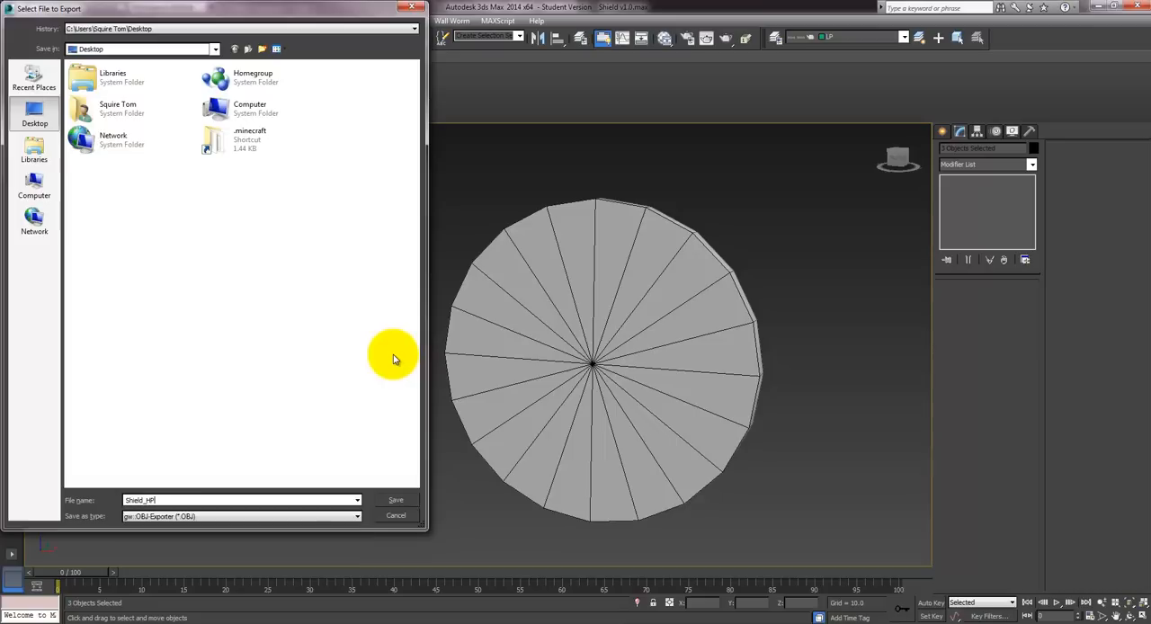
{"action": "left_click", "coordinate": [394, 500]}
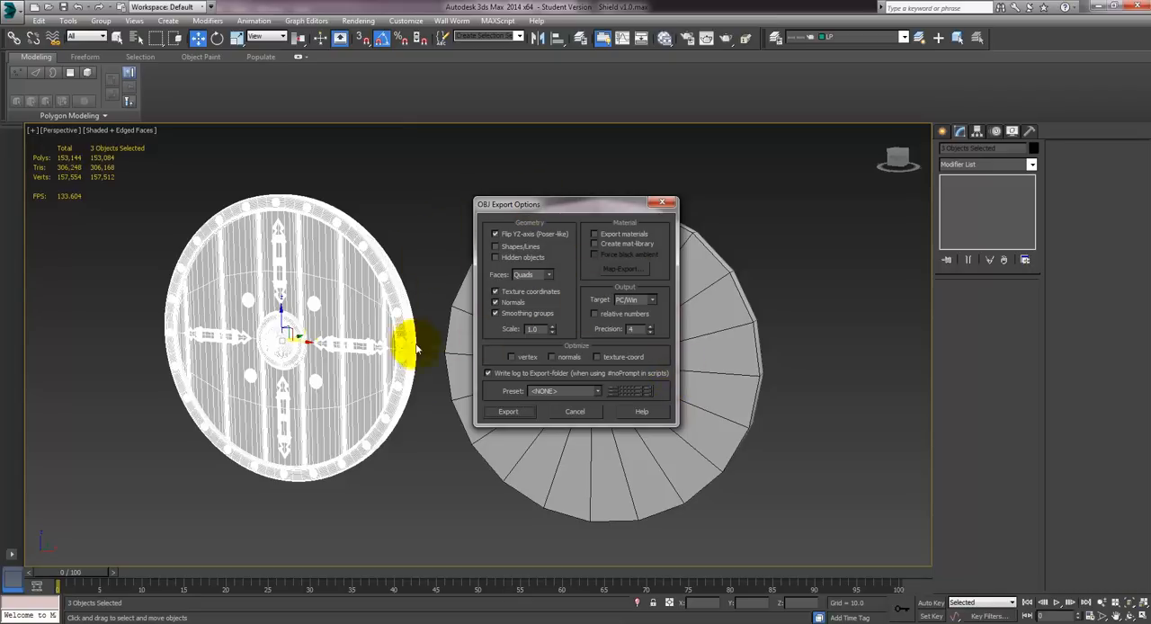
- Try the Mudbox preset with normals enabled for the OBJ export, and return the preset to <NONE>
{"action": "left_click", "coordinate": [562, 392]}
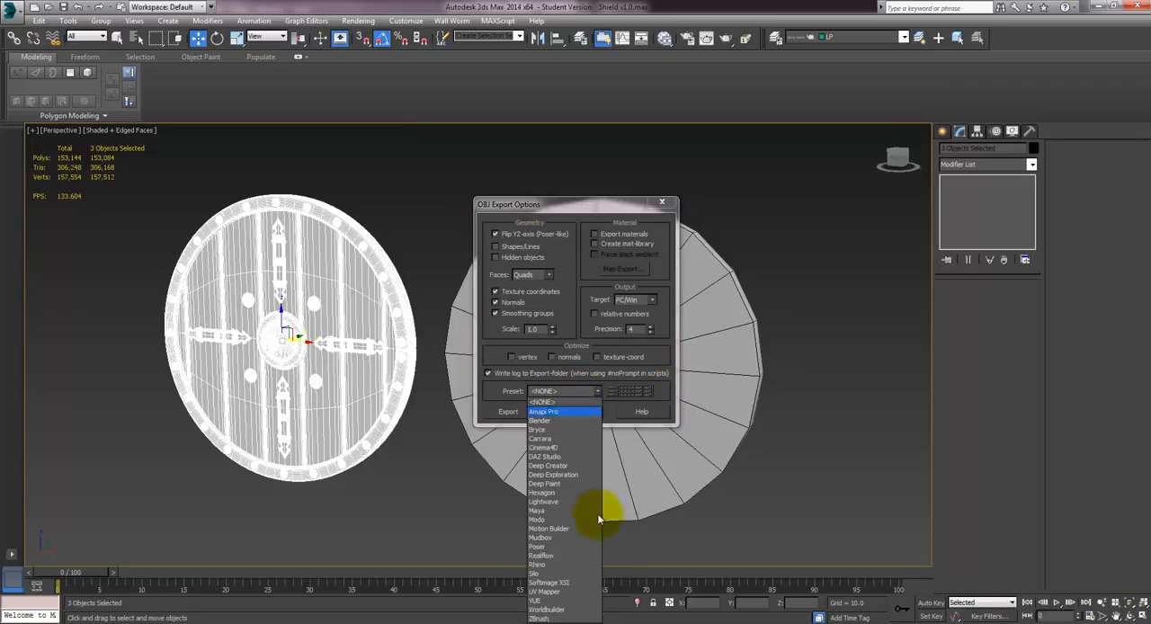
{"action": "left_click", "coordinate": [558, 538]}
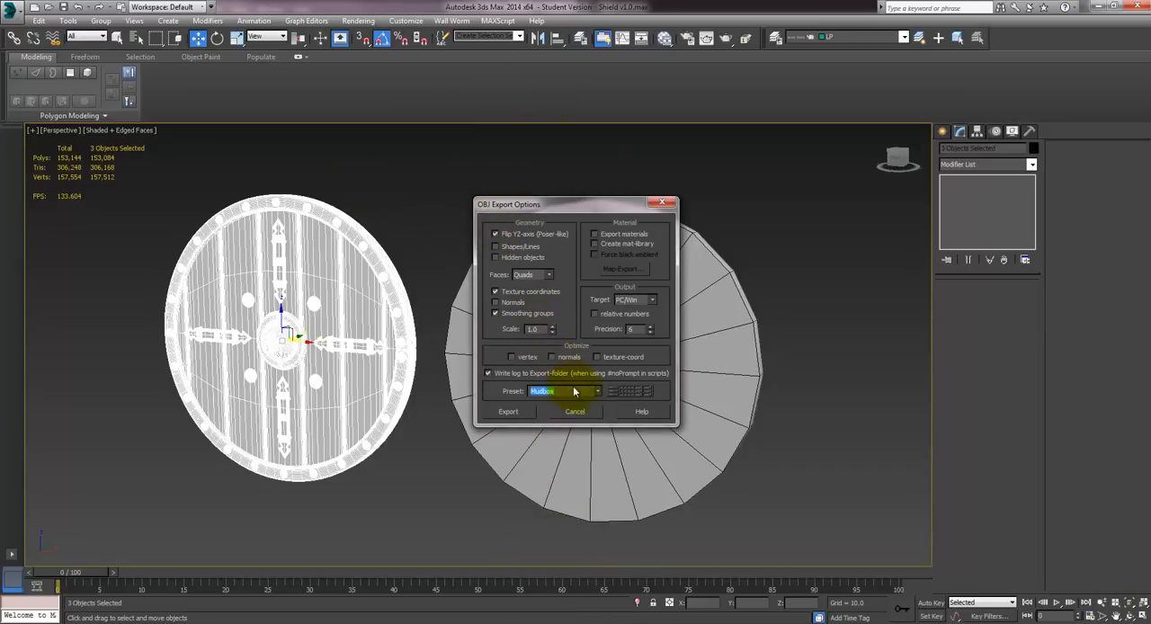
{"action": "left_click", "coordinate": [501, 304]}
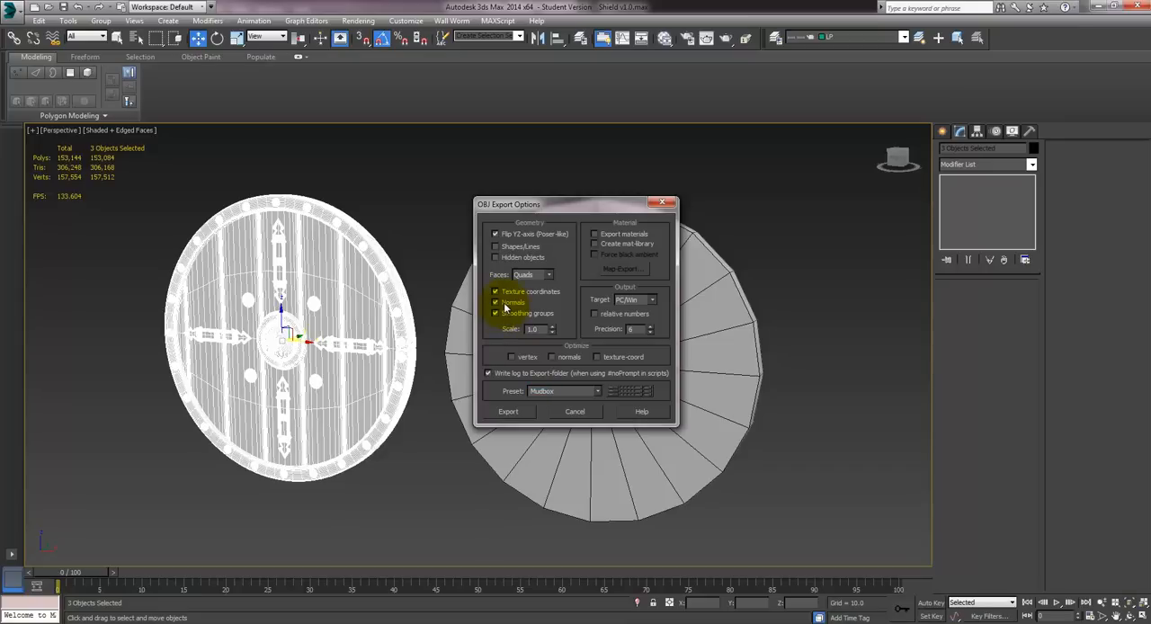
{"action": "left_click", "coordinate": [599, 393]}
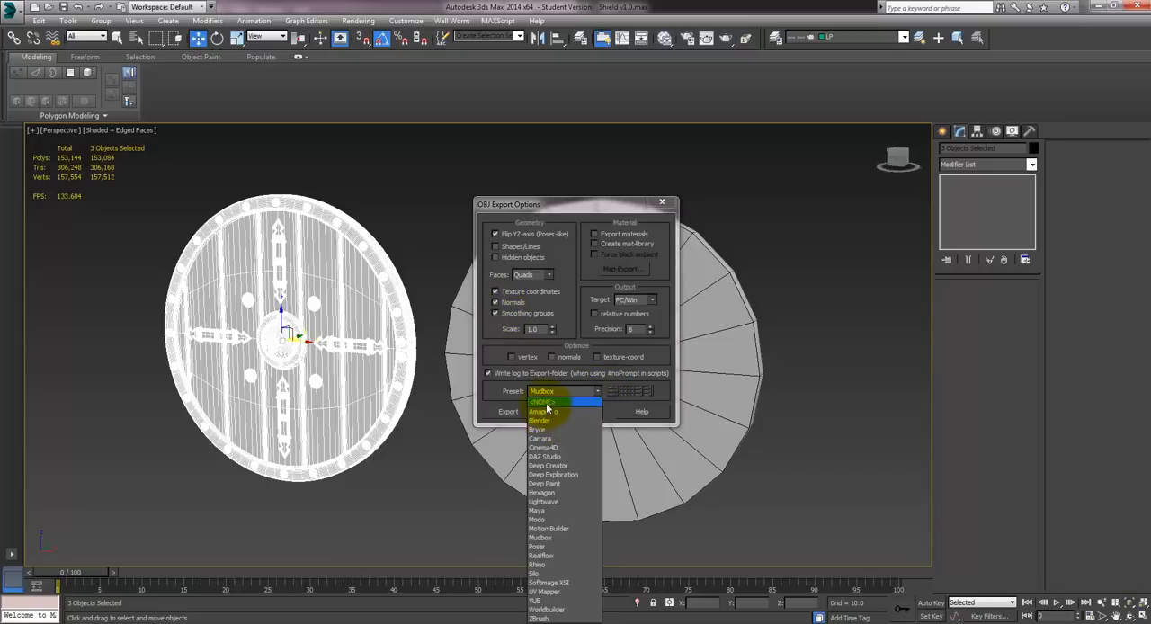
{"action": "left_click", "coordinate": [543, 404]}
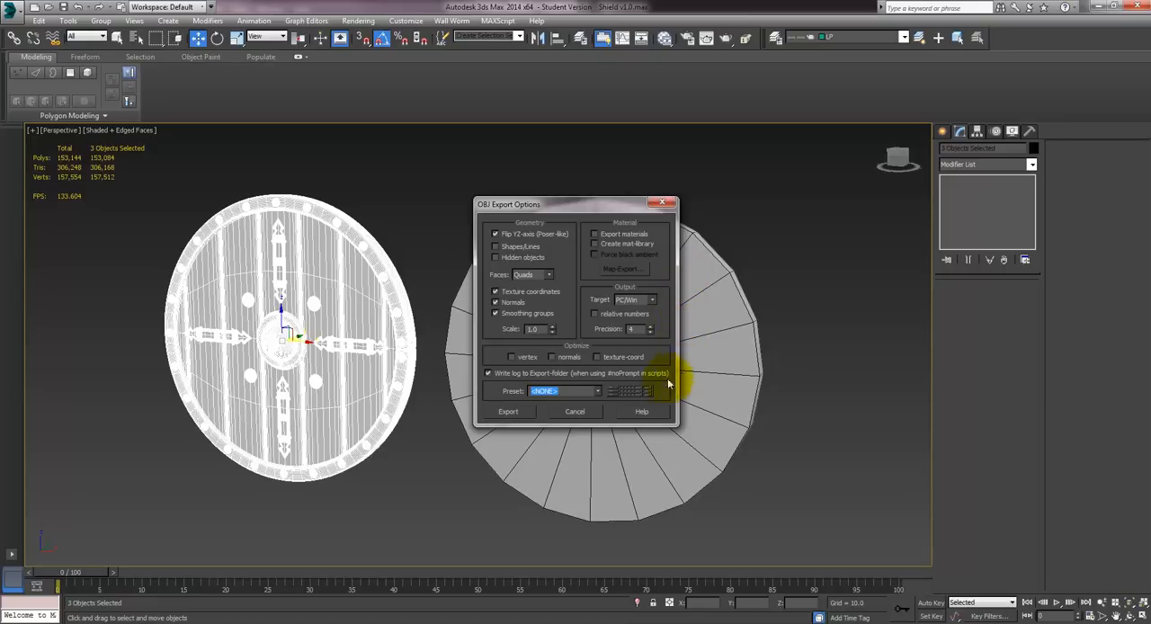
- Run the OBJ export of the high-poly shield and close the export statistics
{"action": "left_click", "coordinate": [509, 412]}
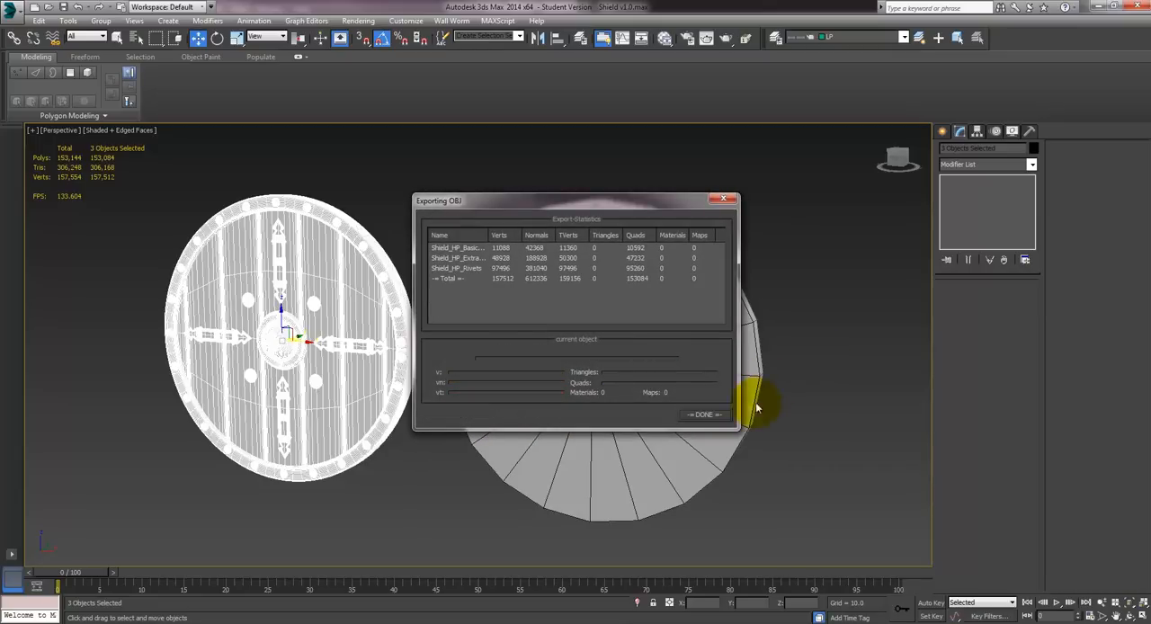
{"action": "left_click", "coordinate": [705, 415]}
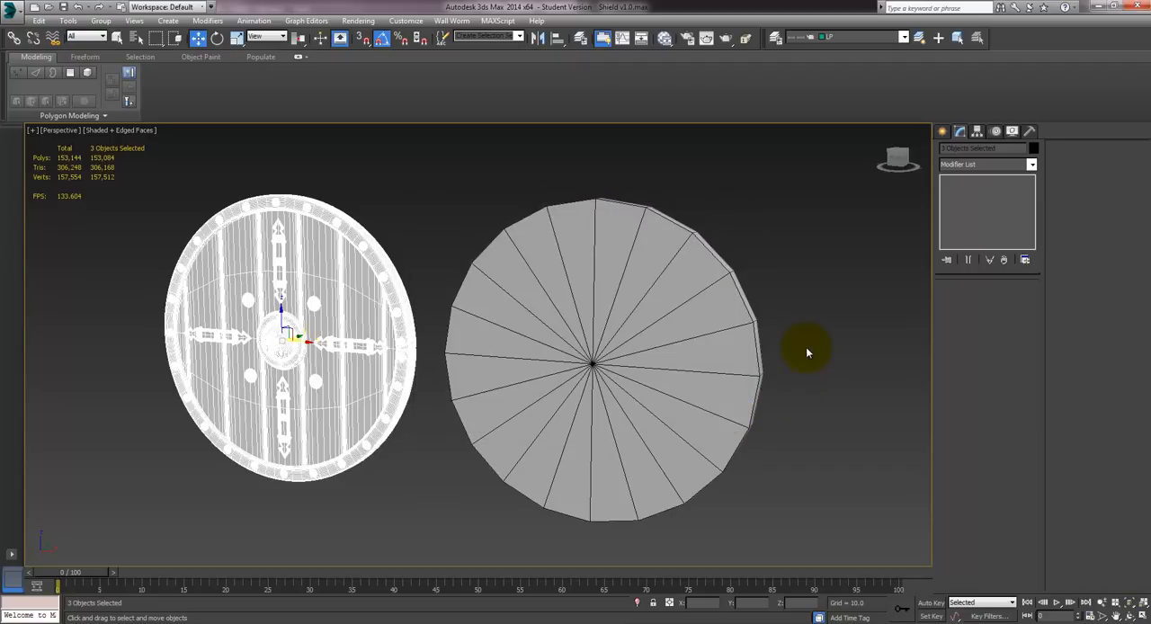
{"action": "left_click", "coordinate": [11, 9]}
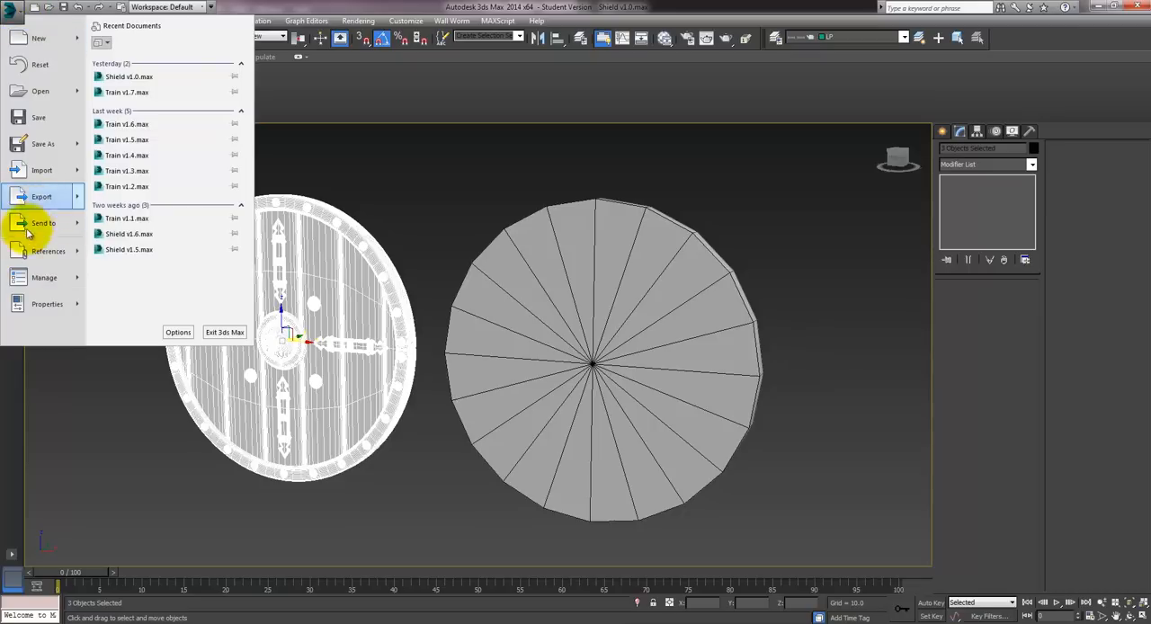
{"action": "mouse_move", "coordinate": [52, 228]}
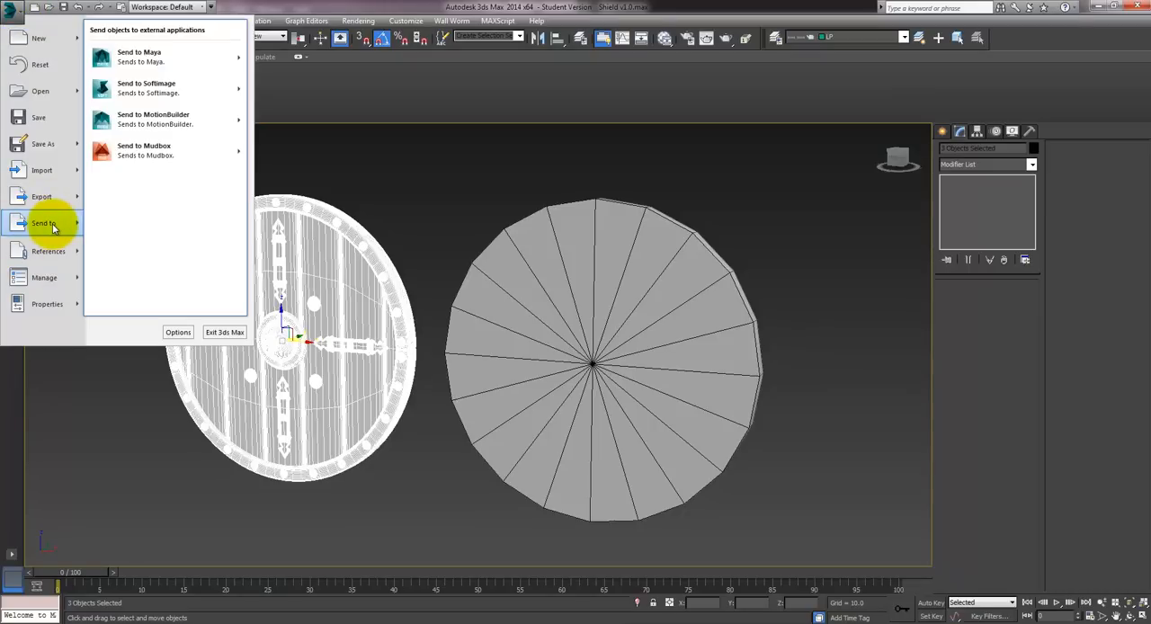
{"action": "left_click", "coordinate": [739, 12]}
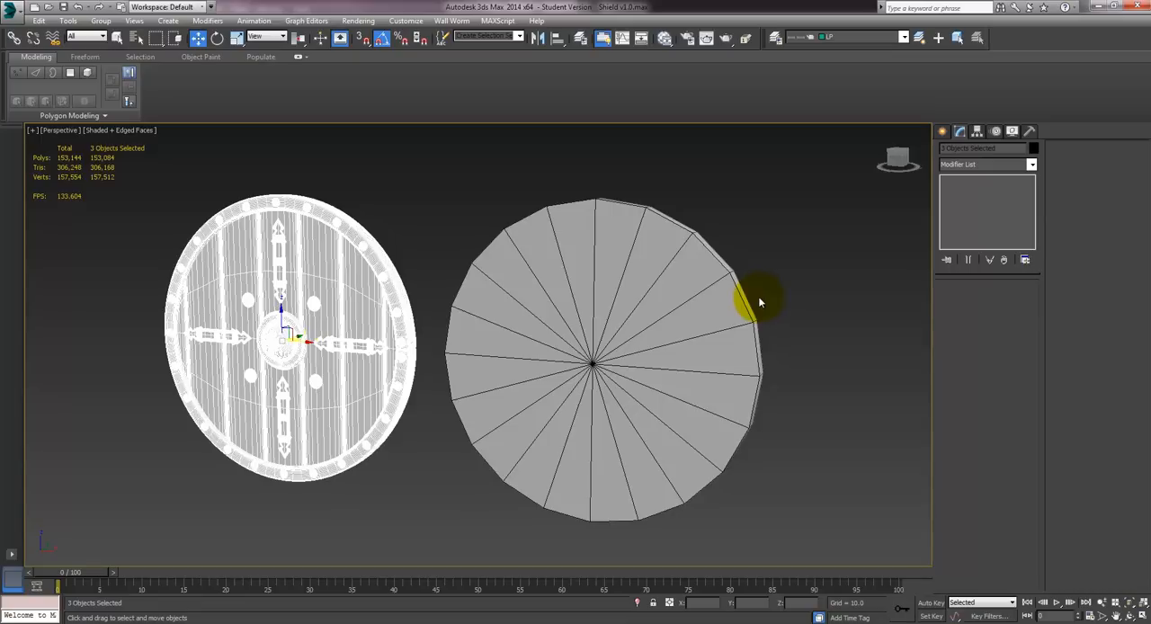
- Align the low-poly shield with the high-poly shield by setting its X position to 0
{"action": "left_click", "coordinate": [670, 297]}
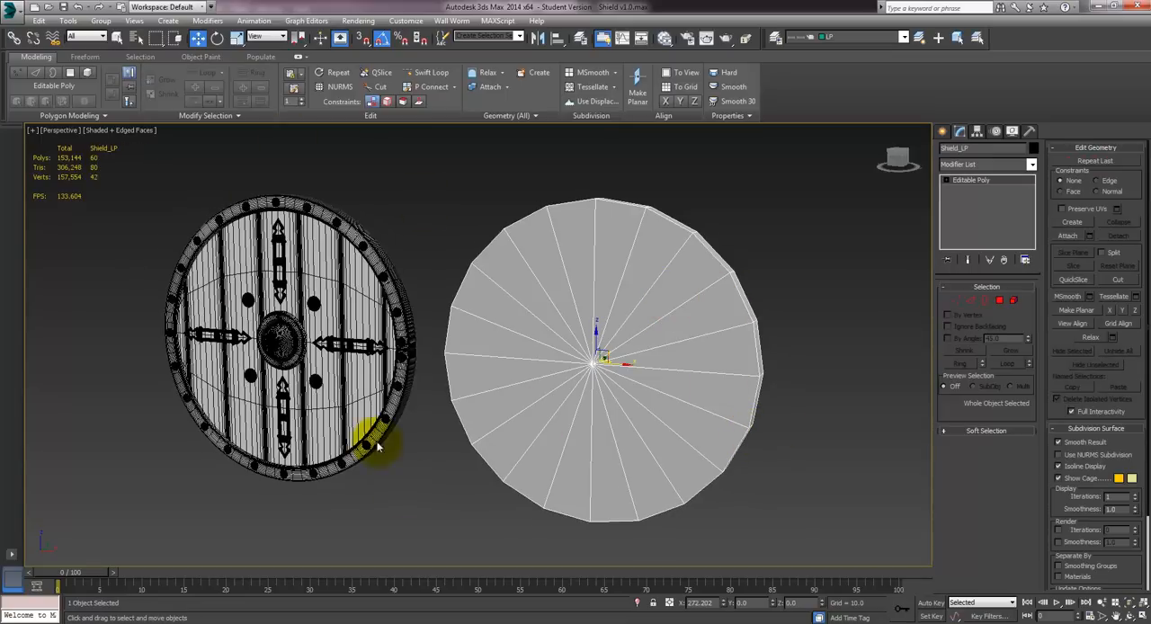
{"action": "right_click", "coordinate": [725, 602]}
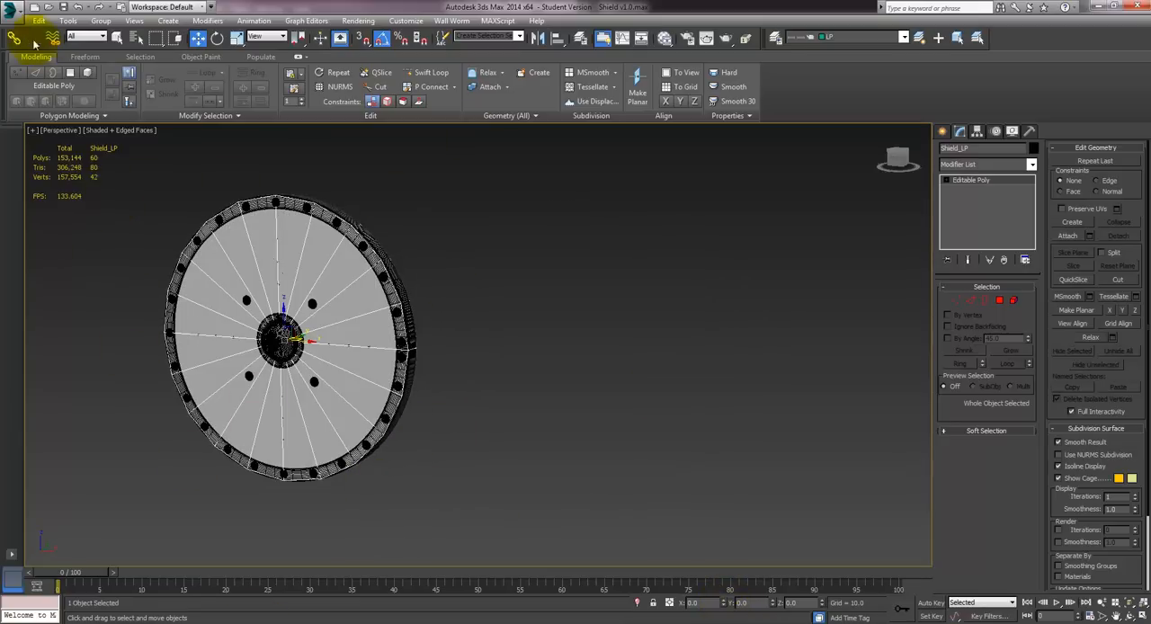
- Export only the selected low-poly shield to the Desktop as an OBJ named Shield_LP and close the export statistics
{"action": "left_click", "coordinate": [20, 15]}
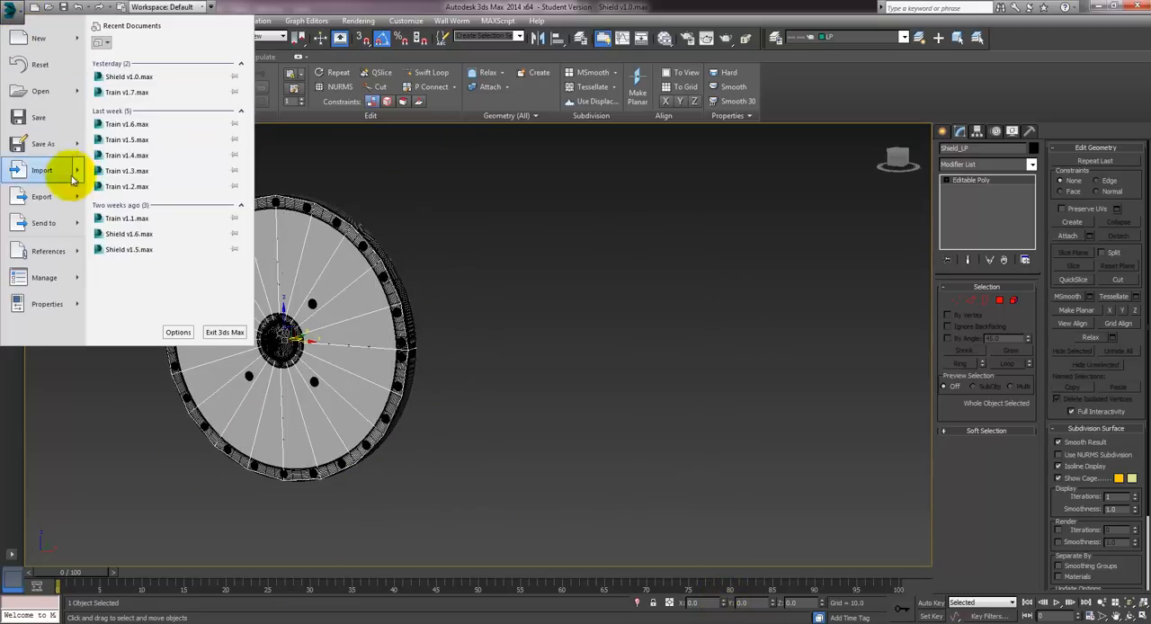
{"action": "mouse_move", "coordinate": [63, 195]}
{"action": "left_click", "coordinate": [137, 102]}
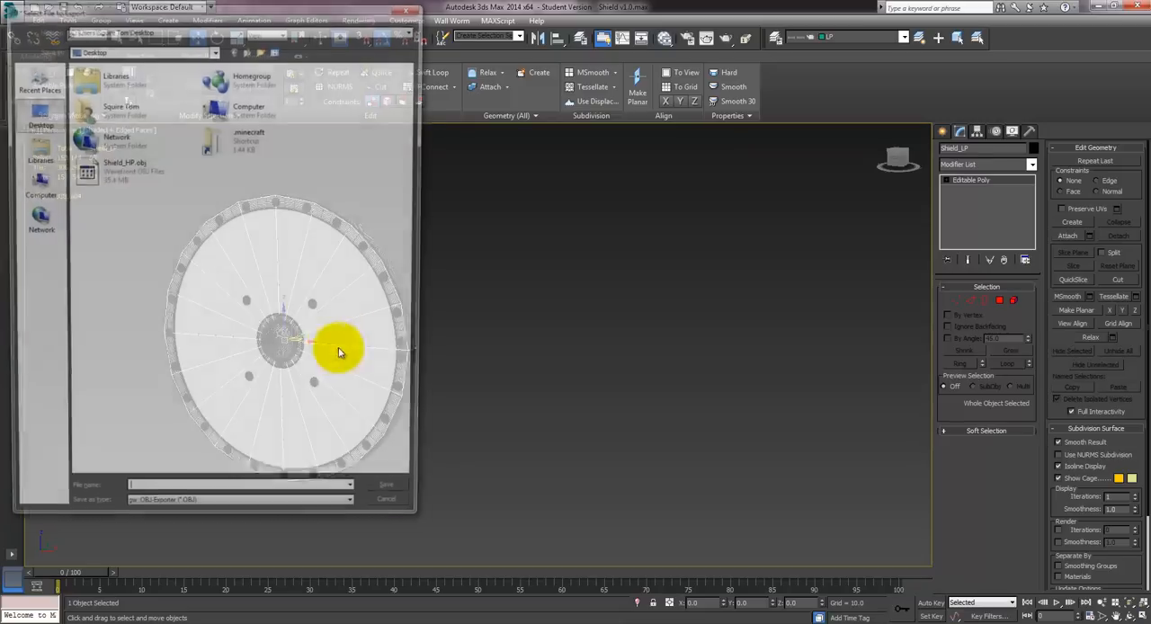
{"action": "type", "text": "Shiel"}
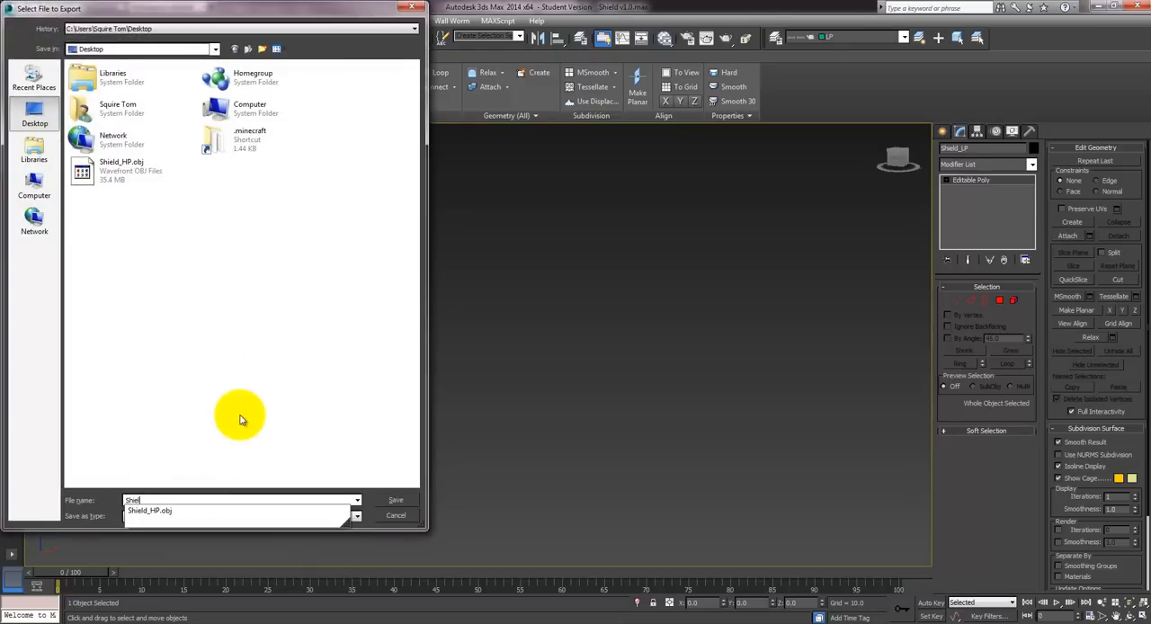
{"action": "type", "text": "d_LP"}
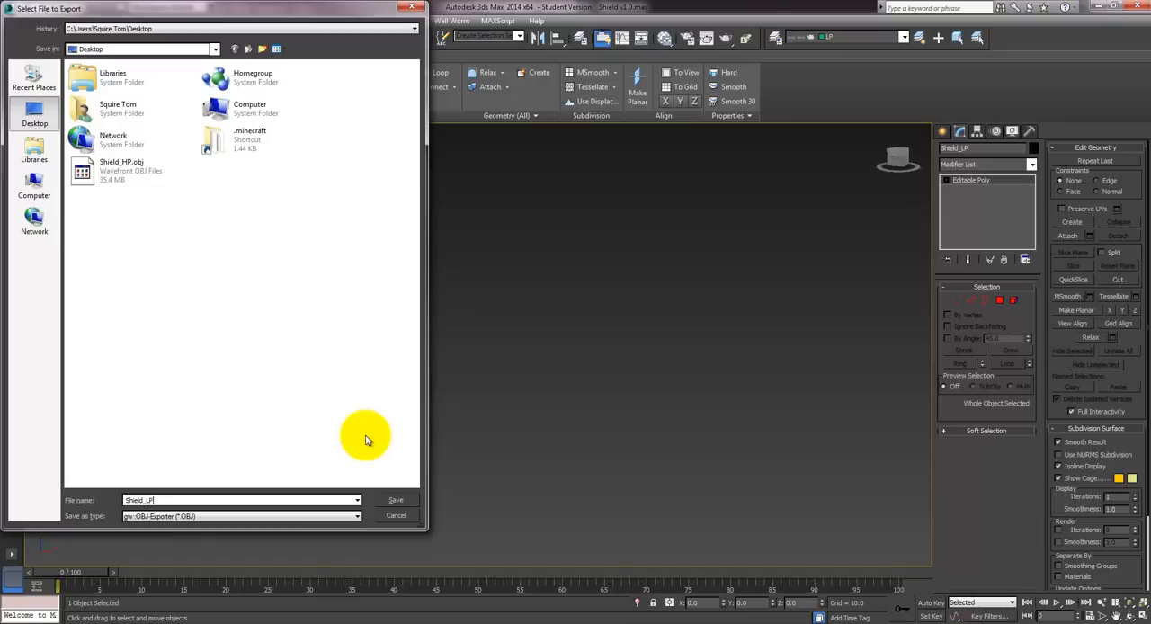
{"action": "left_click", "coordinate": [396, 500]}
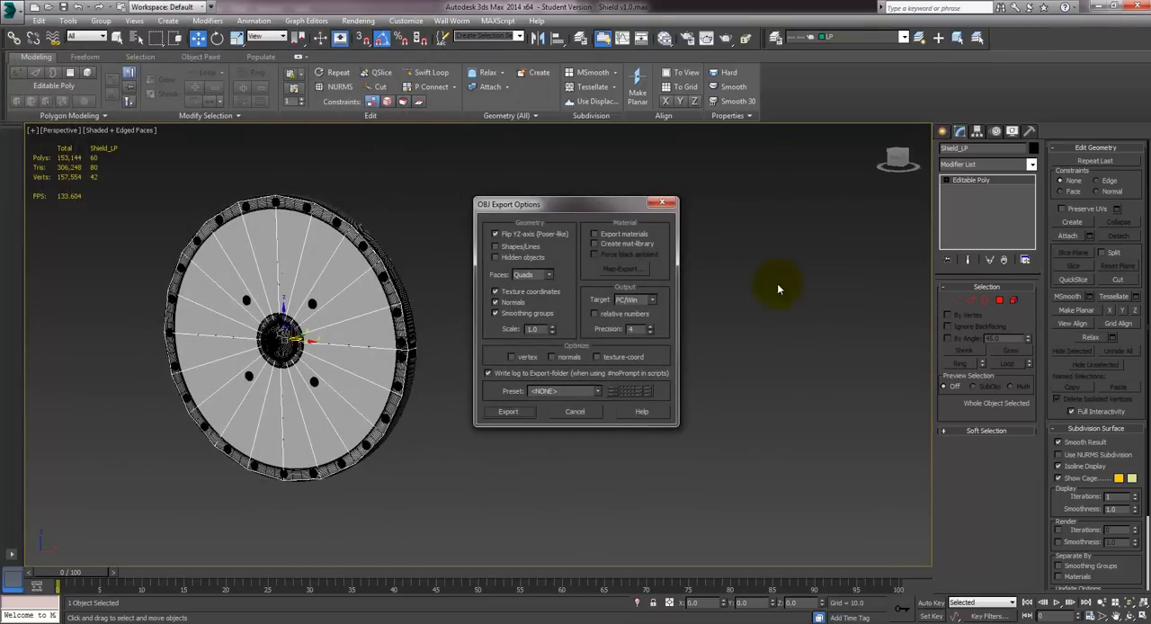
{"action": "left_click", "coordinate": [520, 411]}
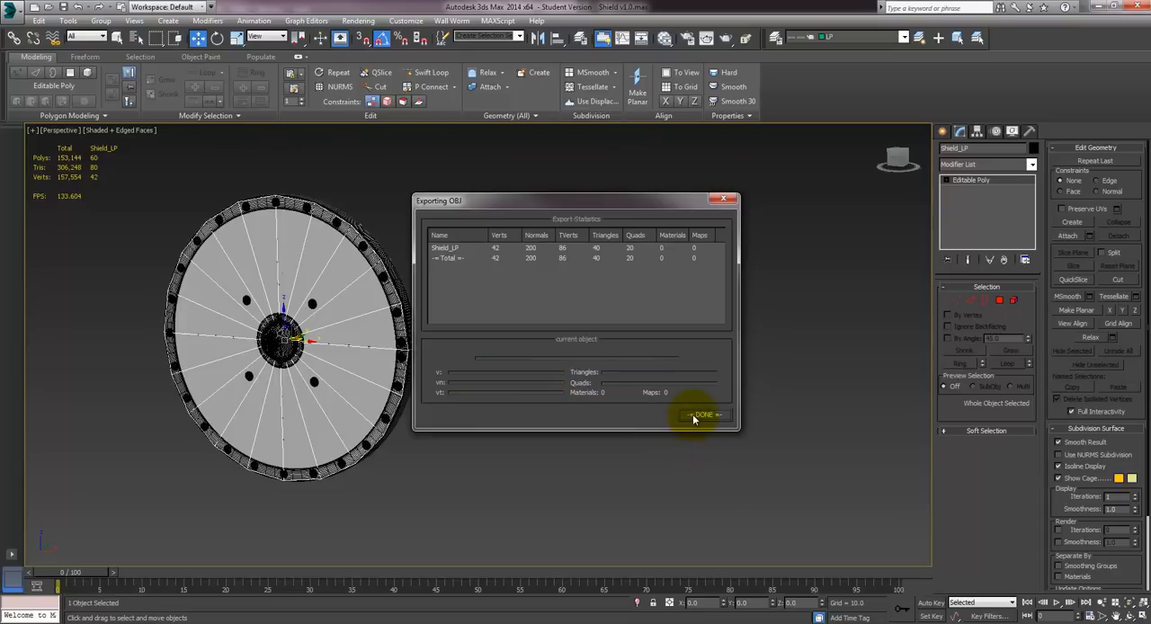
{"action": "left_click", "coordinate": [697, 416]}
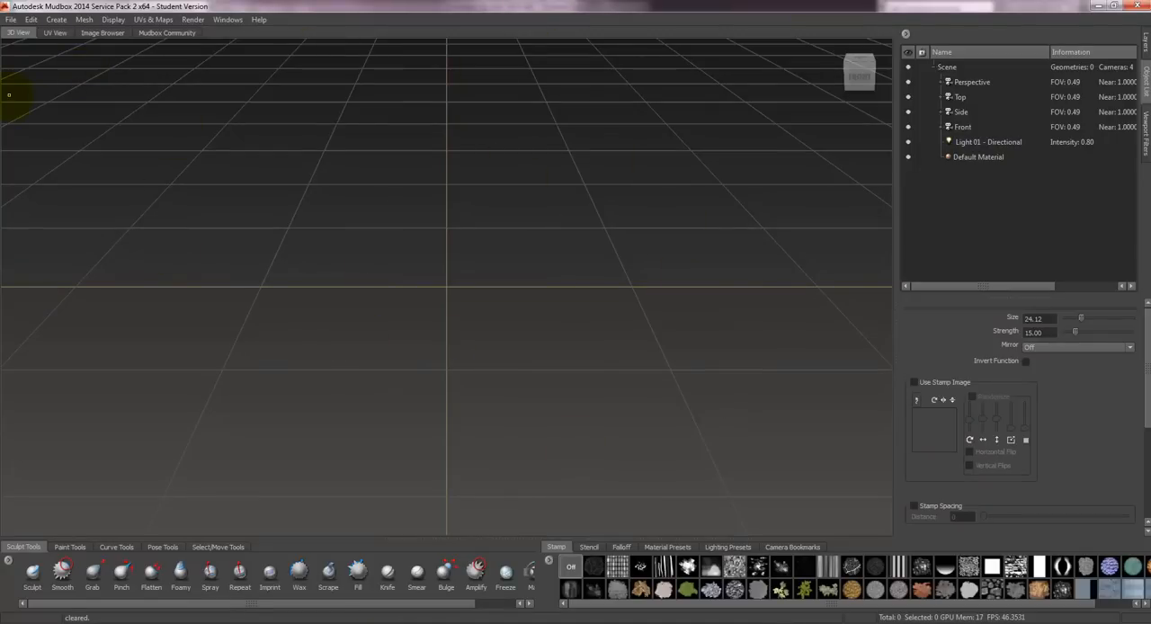
- Switch to Mudbox and import Shield_HP.obj from the Desktop, keeping all meshes despite the detected problems
{"action": "left_click", "coordinate": [13, 19]}
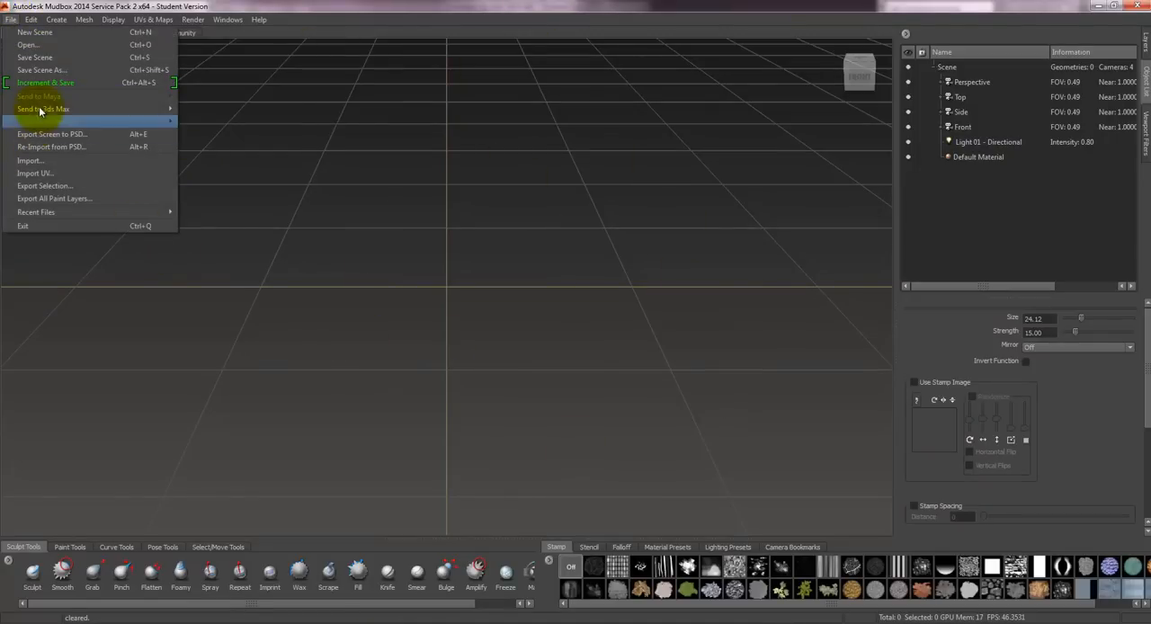
{"action": "left_click", "coordinate": [45, 163]}
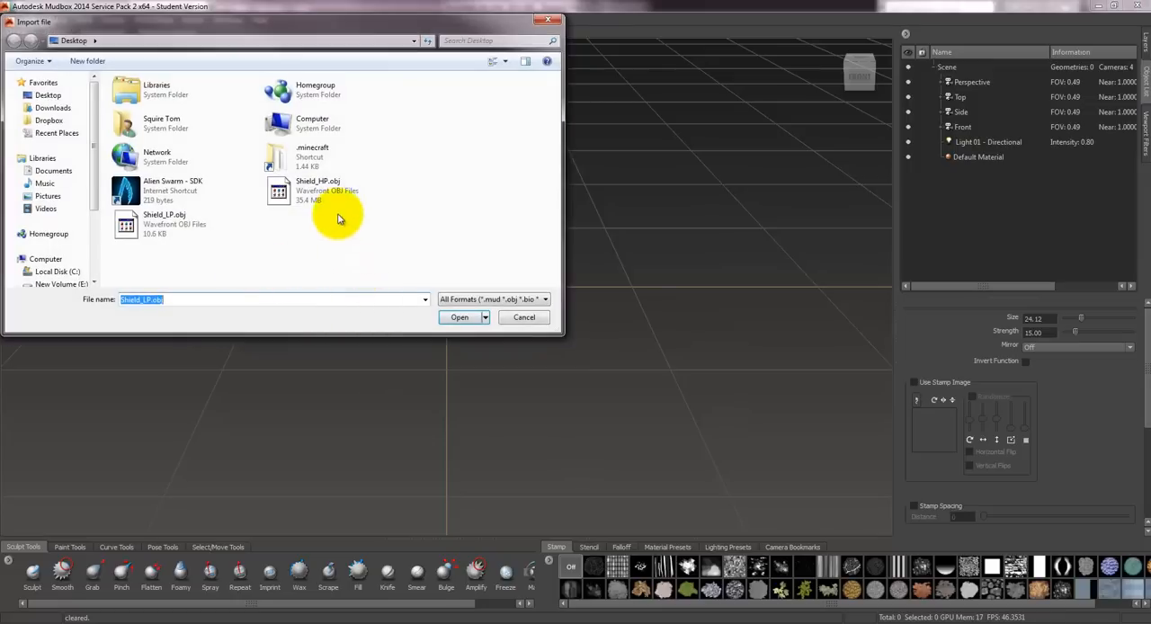
{"action": "left_click", "coordinate": [355, 190]}
{"action": "left_click", "coordinate": [463, 319]}
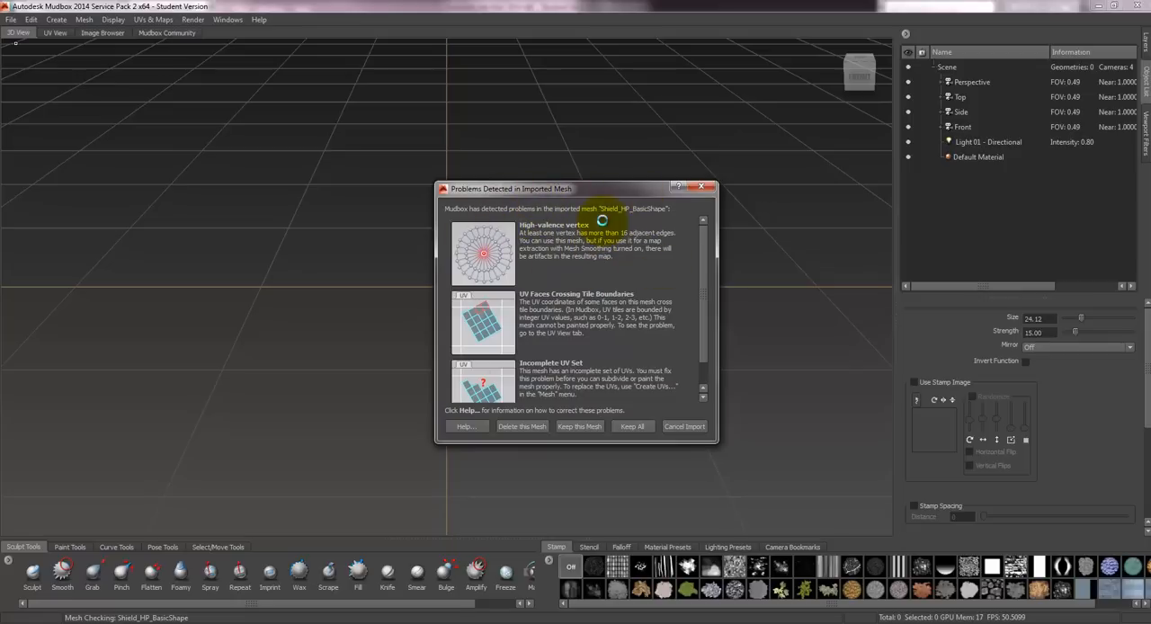
{"action": "left_click", "coordinate": [634, 427]}
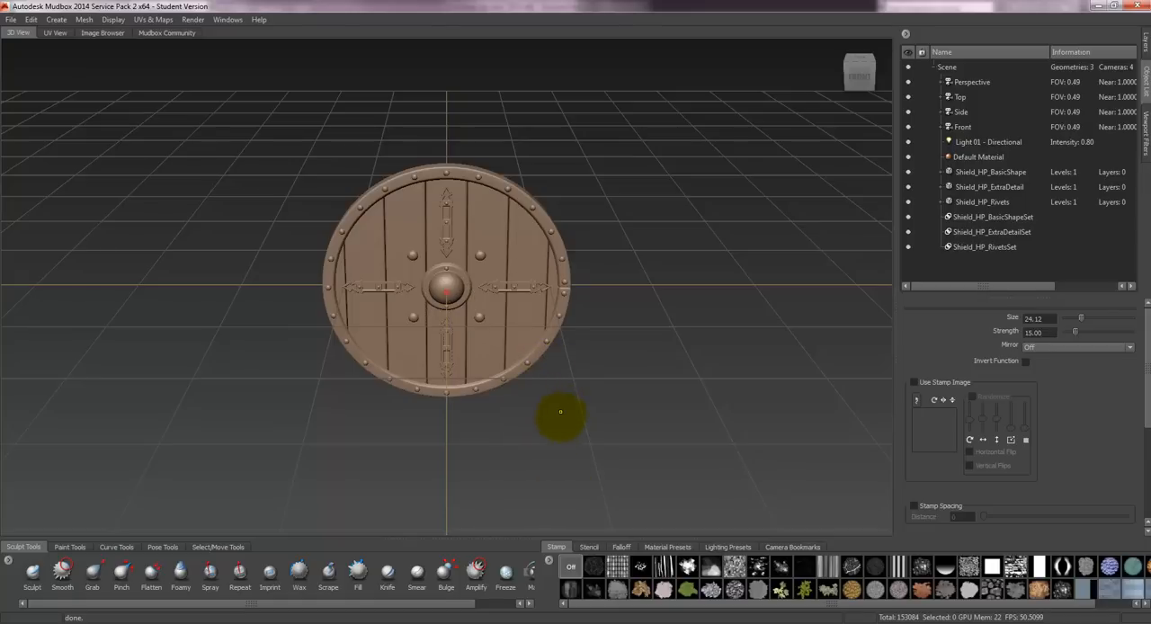
- Examine the imported high-poly shield's central boss, rivets and metal details from several angles
{"action": "left_click_drag", "start_coordinate": [564, 342], "coordinate": [416, 267], "text": "alt"}
{"action": "right_click_drag", "start_coordinate": [417, 267], "coordinate": [475, 454], "text": "alt"}
{"action": "left_click_drag", "start_coordinate": [519, 333], "coordinate": [437, 302], "text": "alt"}
{"action": "right_click_drag", "start_coordinate": [384, 267], "coordinate": [409, 385], "text": "alt"}
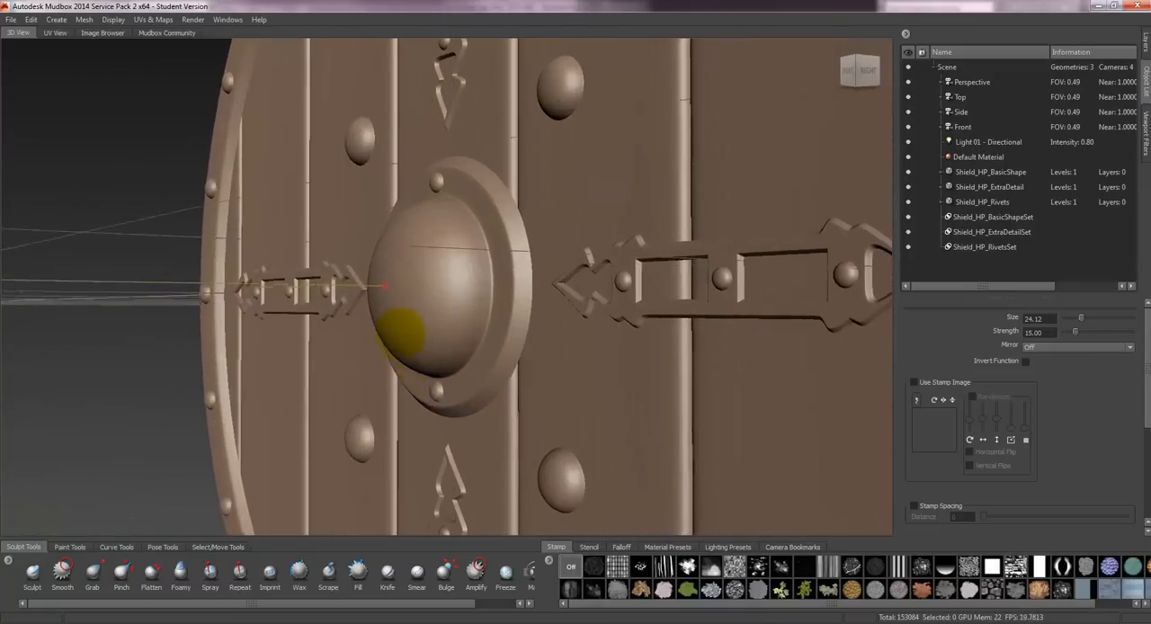
{"action": "left_click_drag", "start_coordinate": [401, 331], "coordinate": [665, 243], "text": "alt"}
{"action": "right_click_drag", "start_coordinate": [665, 244], "coordinate": [705, 322], "text": "alt"}
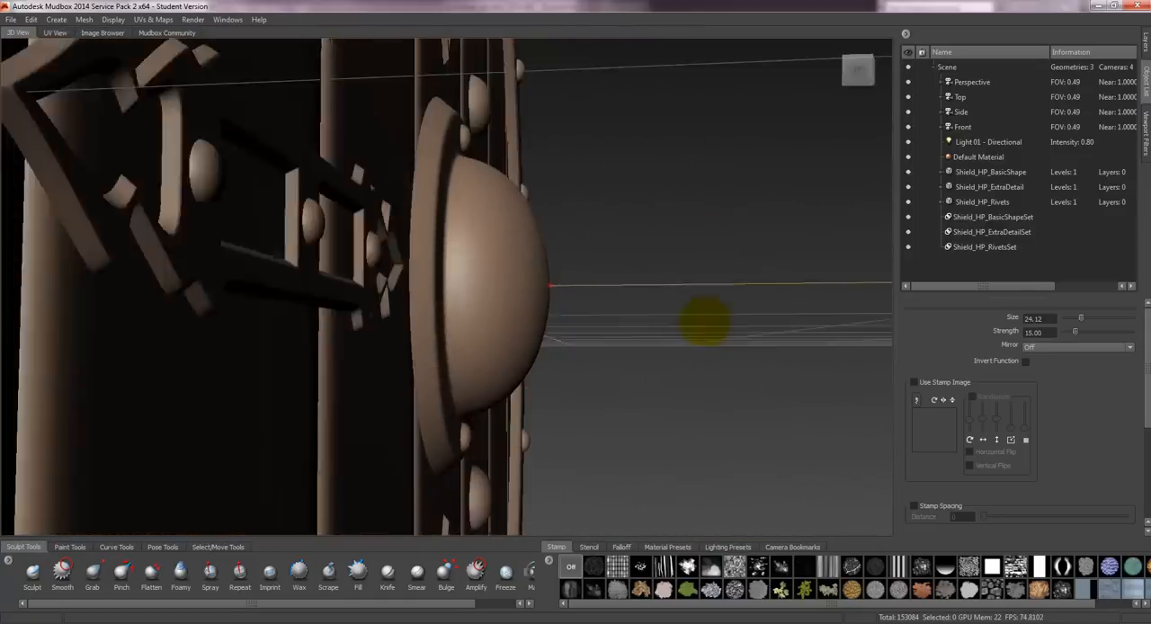
{"action": "left_click_drag", "start_coordinate": [704, 321], "coordinate": [488, 327], "text": "alt"}
{"action": "right_click_drag", "start_coordinate": [488, 326], "coordinate": [439, 22], "text": "alt"}
{"action": "left_click_drag", "start_coordinate": [712, 239], "coordinate": [786, 205], "text": "alt"}
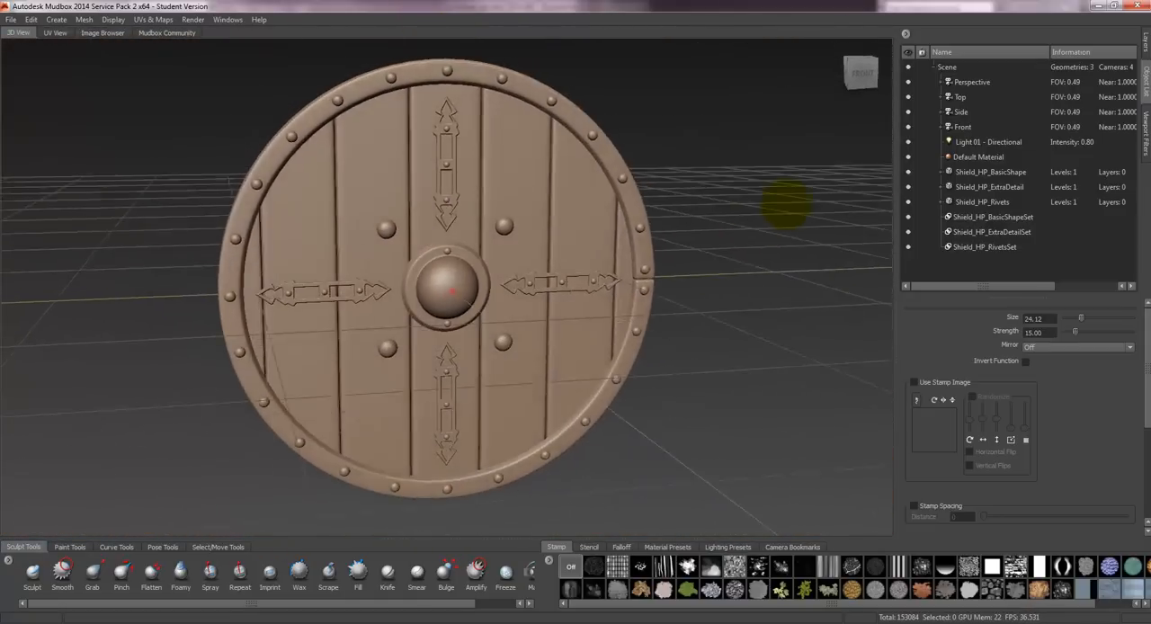
- Hide the high-poly shield's basic shape, extra detail and rivets meshes along with their sets
{"action": "left_click", "coordinate": [907, 171]}
{"action": "left_click", "coordinate": [907, 187]}
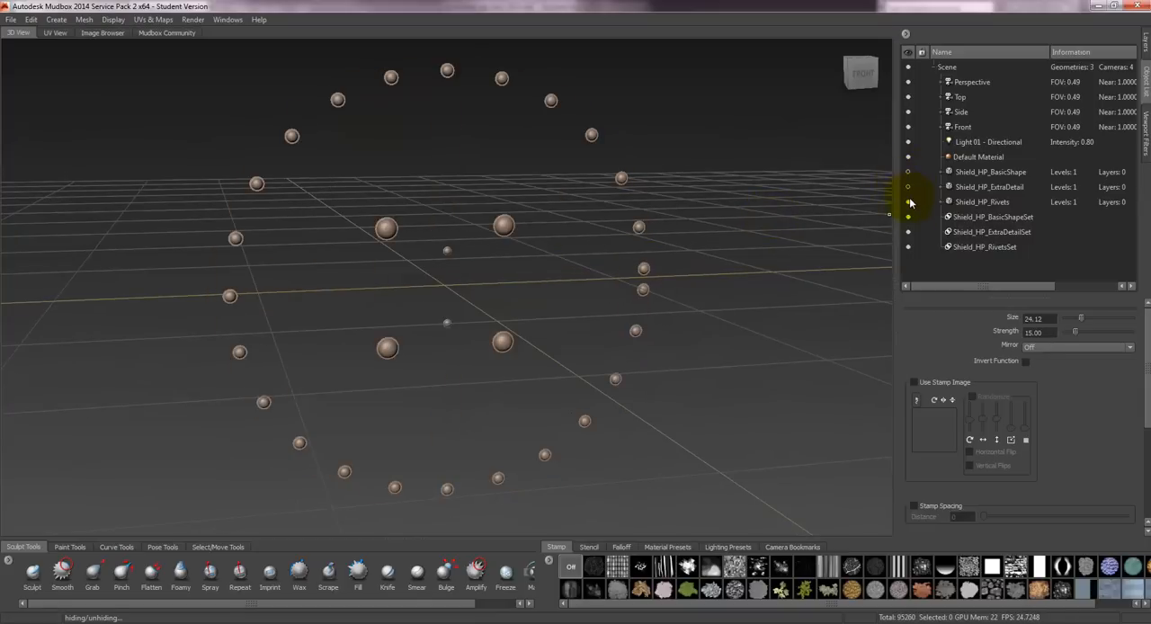
{"action": "left_click", "coordinate": [907, 201]}
{"action": "left_click", "coordinate": [907, 217]}
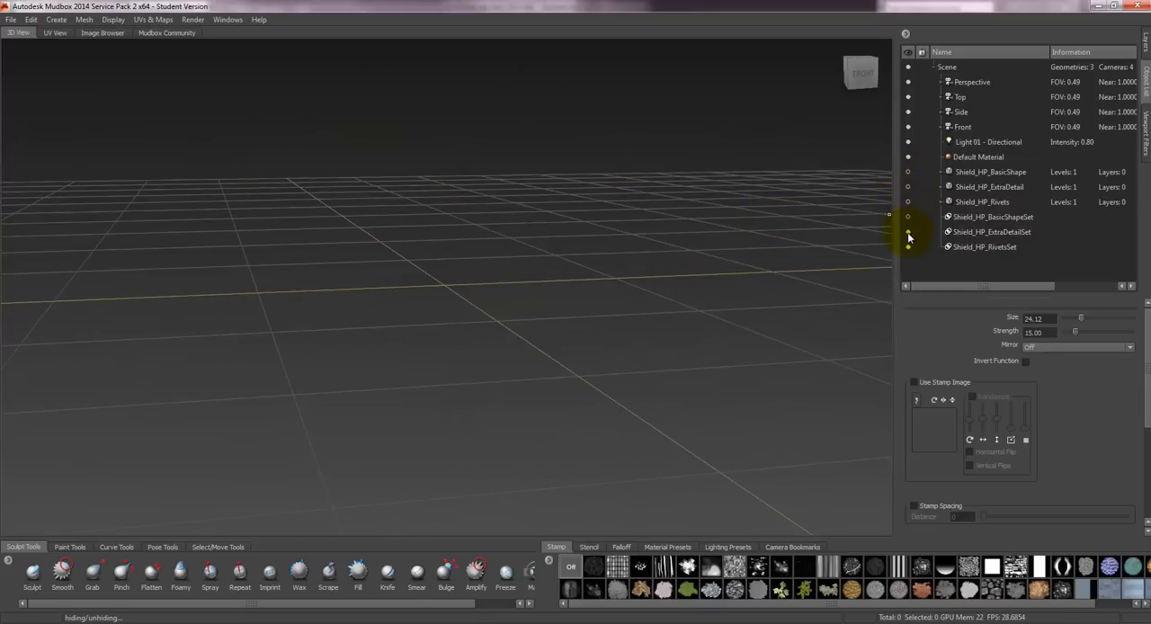
- Import Shield_LP.obj from the Desktop, keeping the mesh despite the high-valence vertex problem
{"action": "left_click", "coordinate": [10, 19]}
{"action": "left_click", "coordinate": [32, 160]}
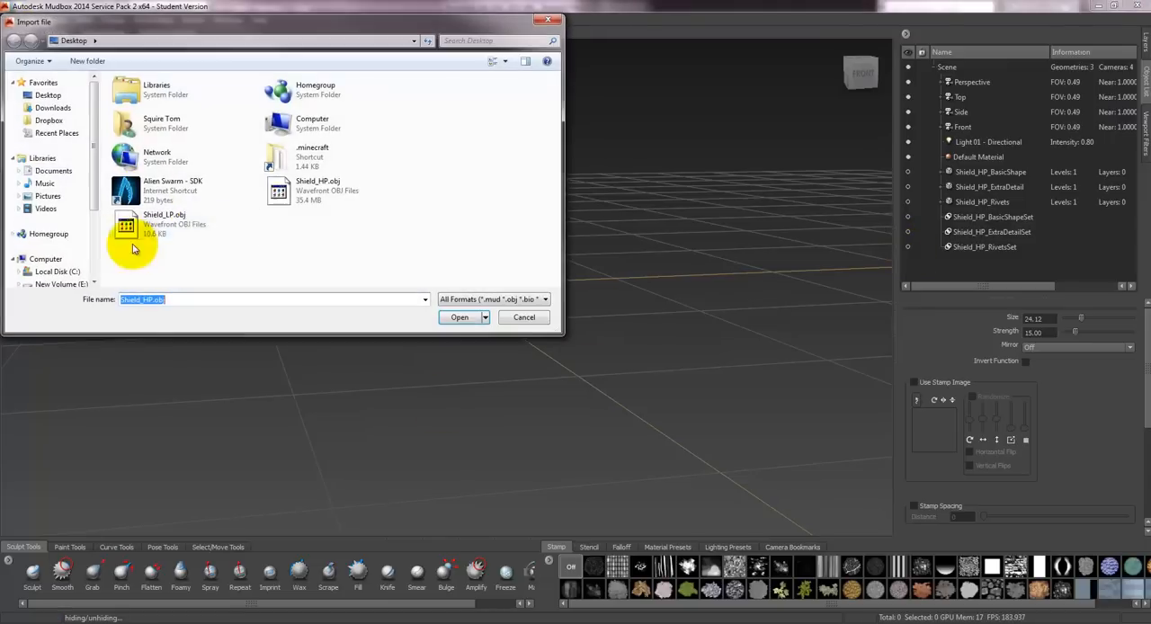
{"action": "left_click", "coordinate": [167, 224]}
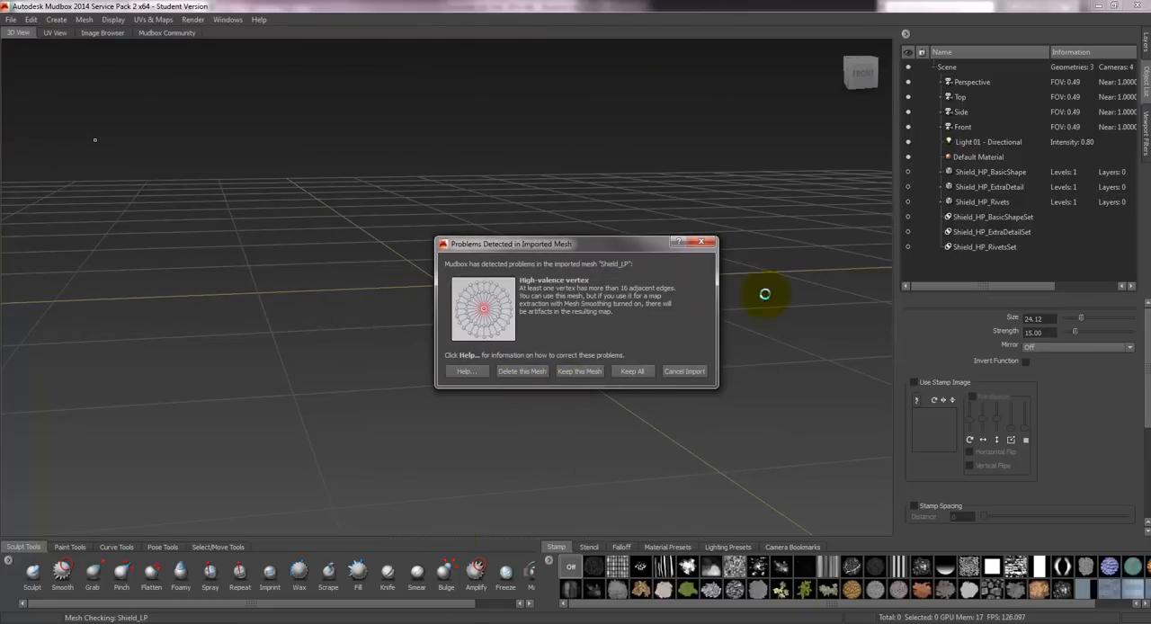
{"action": "left_click", "coordinate": [638, 370]}
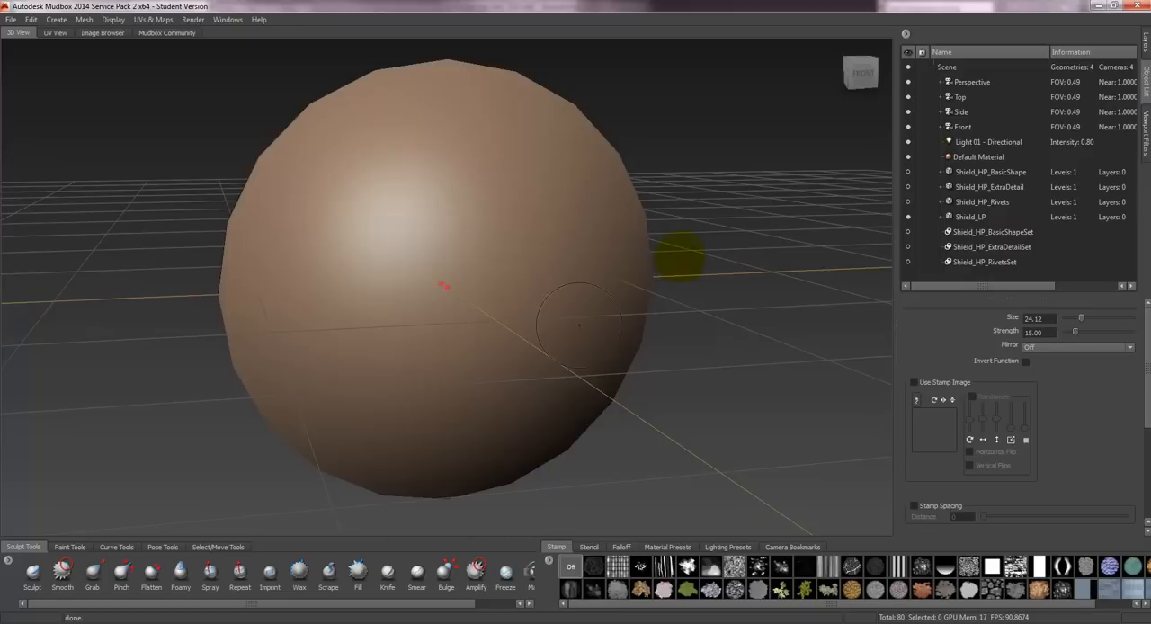
- Create a new texture map extraction operation with Ambient Occlusion, Displacement and Normal maps enabled
{"action": "left_click_drag", "start_coordinate": [686, 259], "coordinate": [600, 209], "text": "alt"}
{"action": "mouse_move", "coordinate": [430, 286]}
{"action": "left_mouse_down", "text": "alt"}
{"action": "mouse_move", "coordinate": [527, 206]}
{"action": "mouse_move", "coordinate": [440, 190]}
{"action": "mouse_move", "coordinate": [612, 135]}
{"action": "mouse_move", "coordinate": [617, 210]}
{"action": "mouse_move", "coordinate": [786, 187]}
{"action": "mouse_move", "coordinate": [764, 187]}
{"action": "left_mouse_up", "text": "alt"}
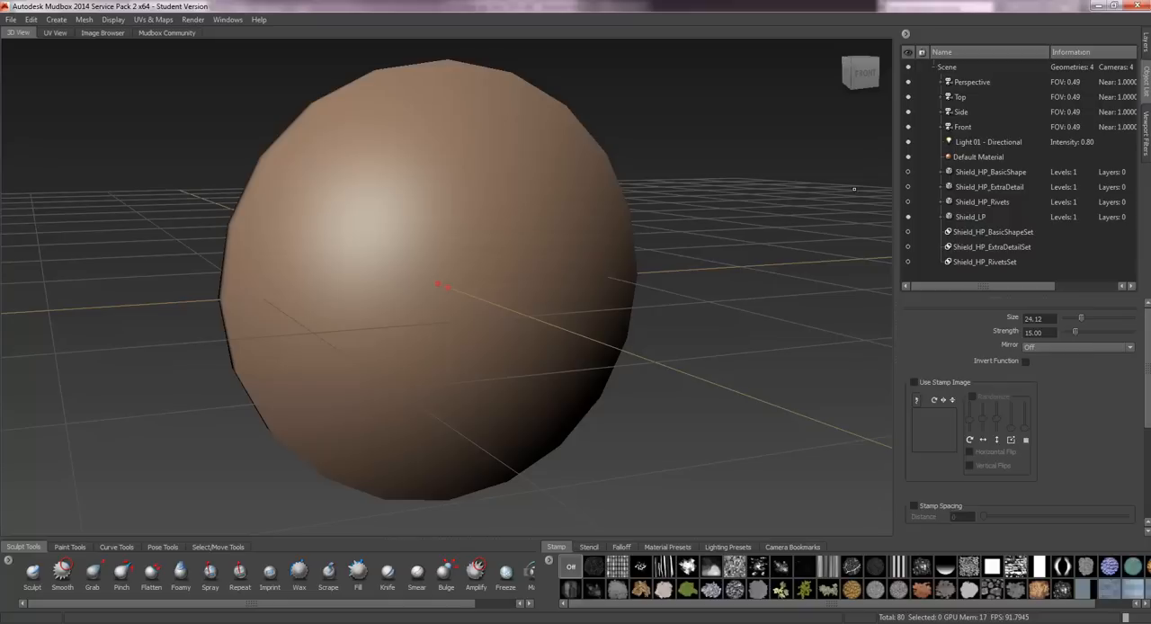
{"action": "left_click", "coordinate": [164, 23]}
{"action": "mouse_move", "coordinate": [200, 101]}
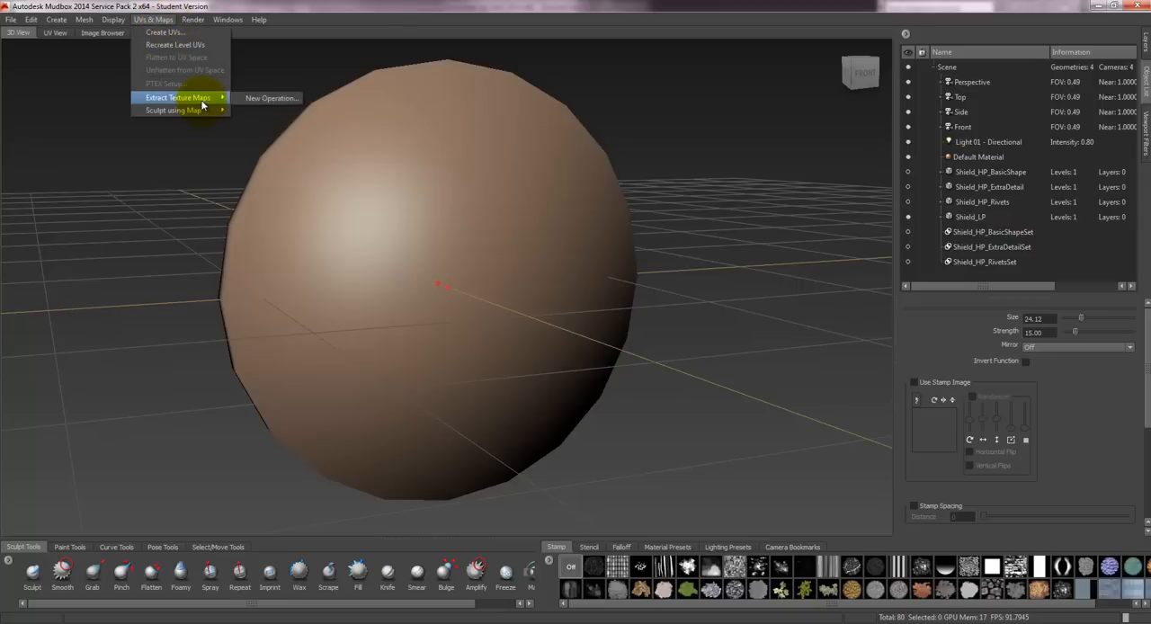
{"action": "left_click", "coordinate": [265, 100]}
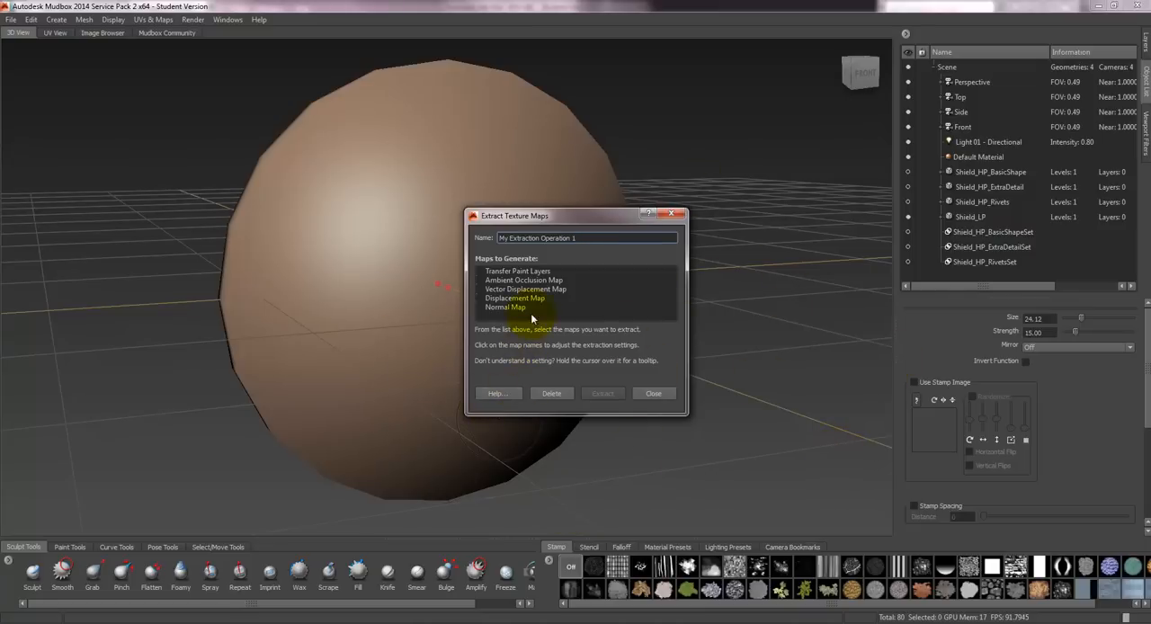
{"action": "left_click", "coordinate": [481, 282]}
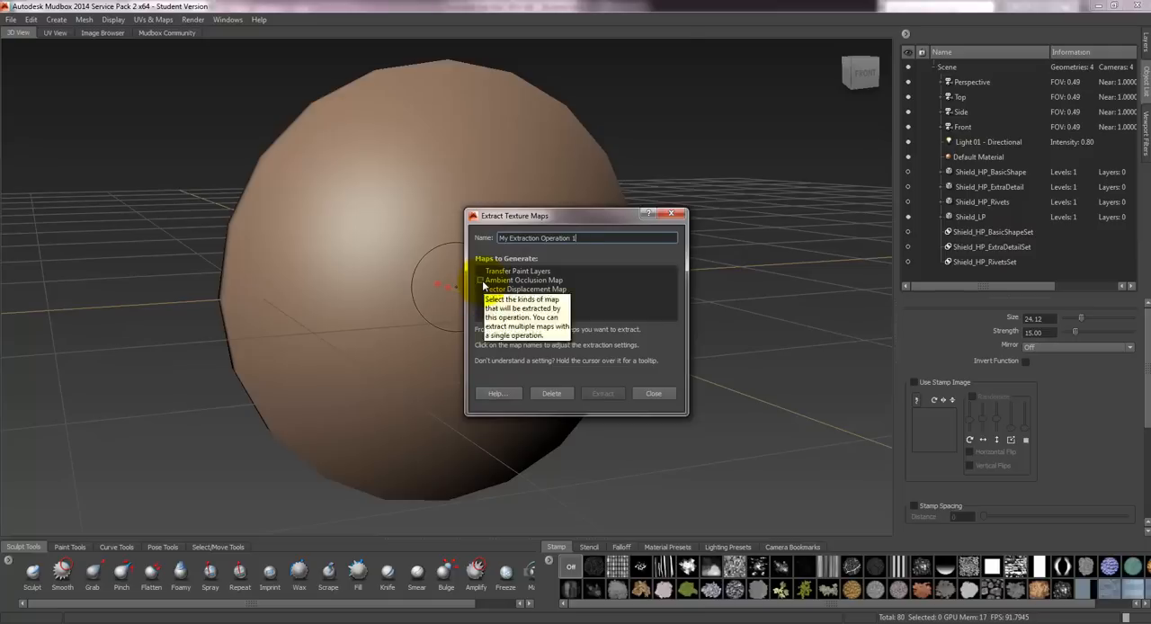
{"action": "left_click", "coordinate": [480, 121]}
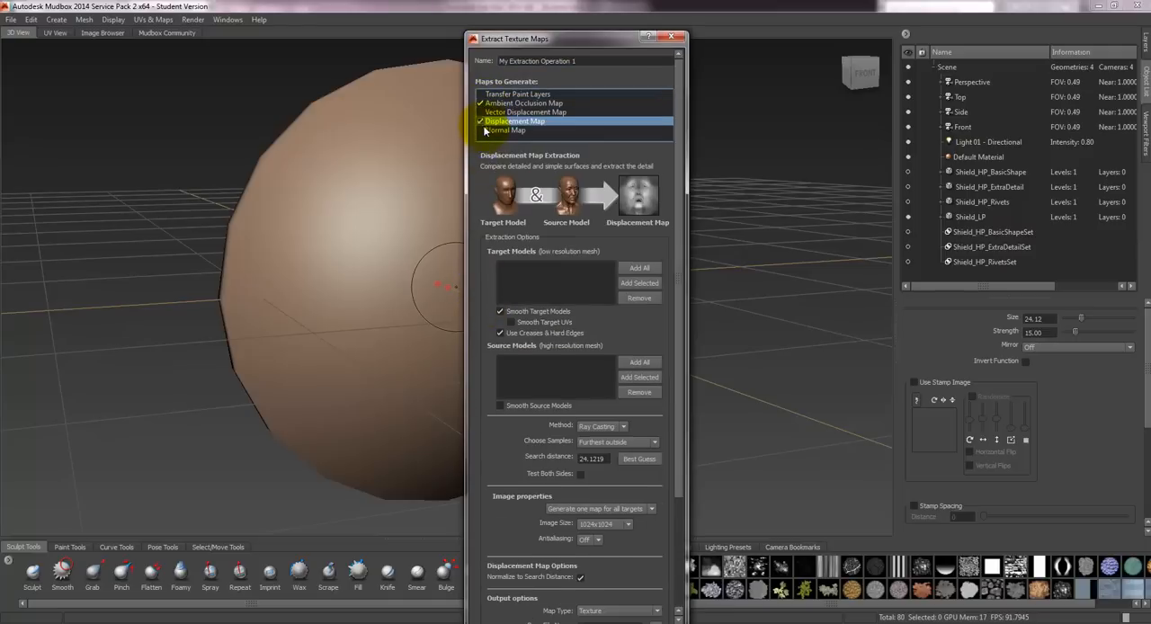
{"action": "left_click", "coordinate": [481, 131]}
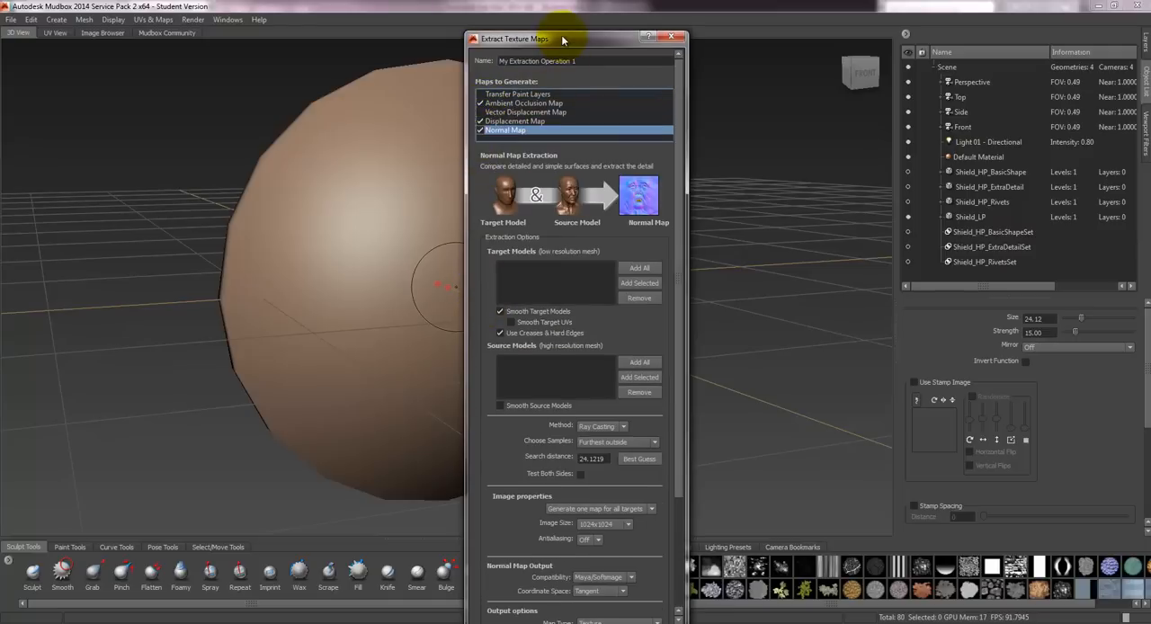
{"action": "left_click_drag", "start_coordinate": [572, 39], "coordinate": [570, 17]}
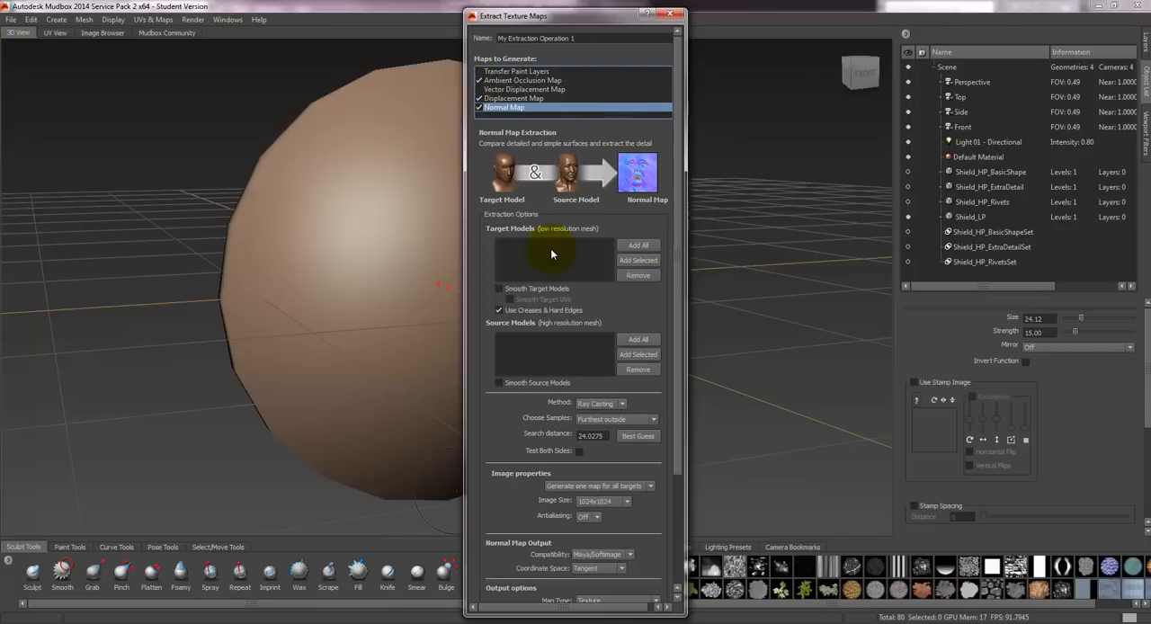
- Make Shield_LP the ambient occlusion map's only target model by adding all models and removing the three high-poly meshes
{"action": "left_click", "coordinate": [516, 80]}
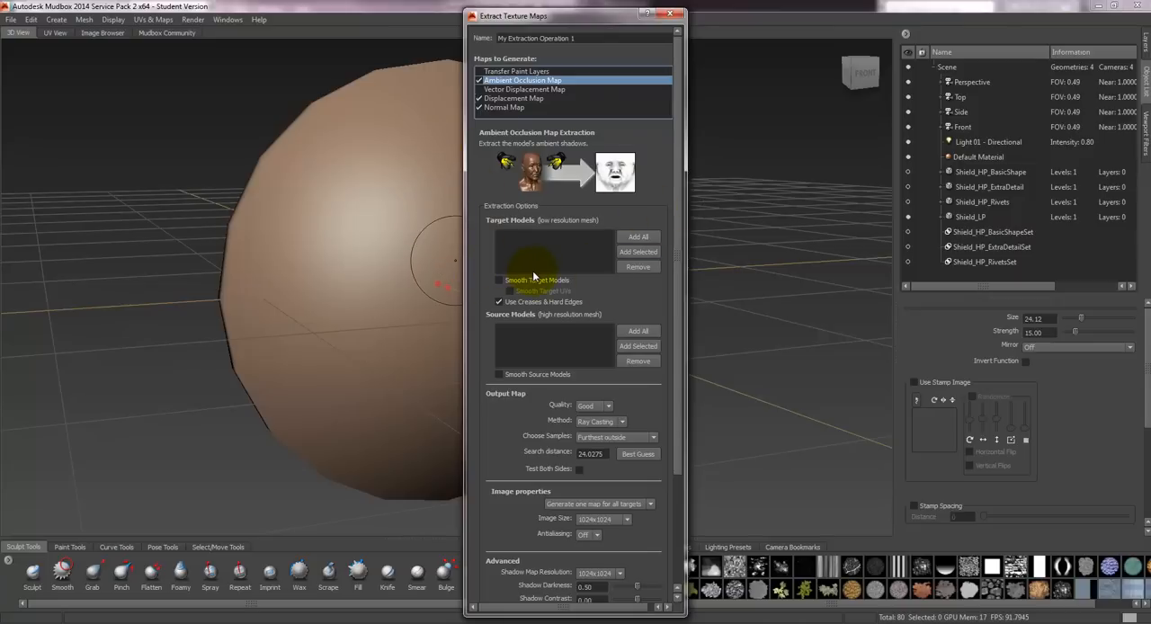
{"action": "left_click", "coordinate": [631, 239]}
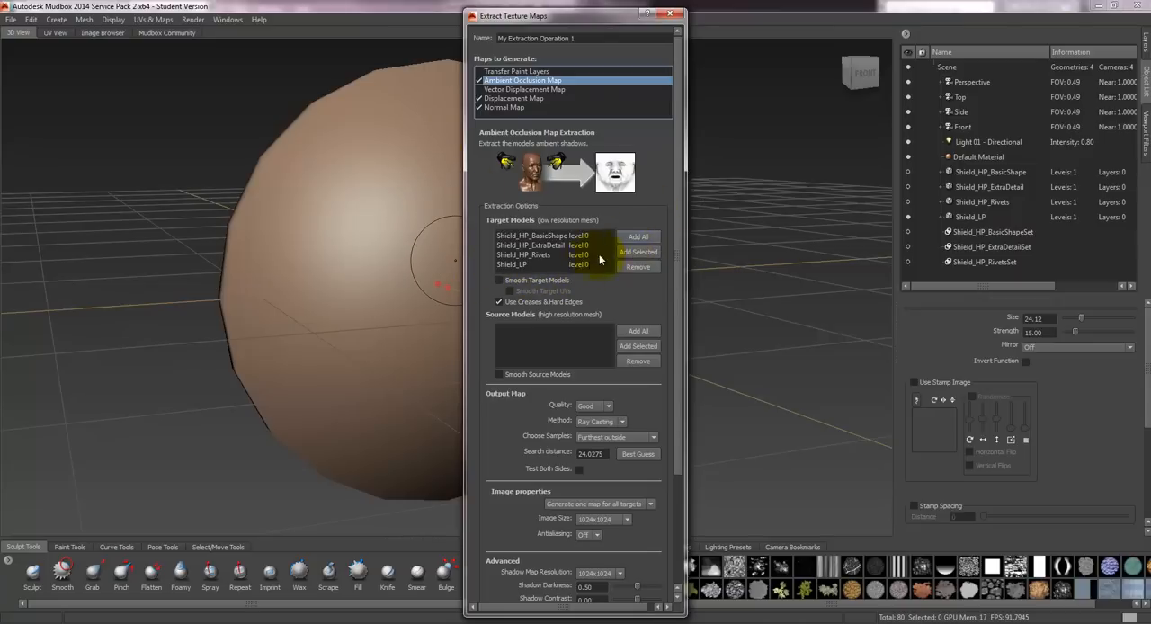
{"action": "left_click", "coordinate": [531, 255]}
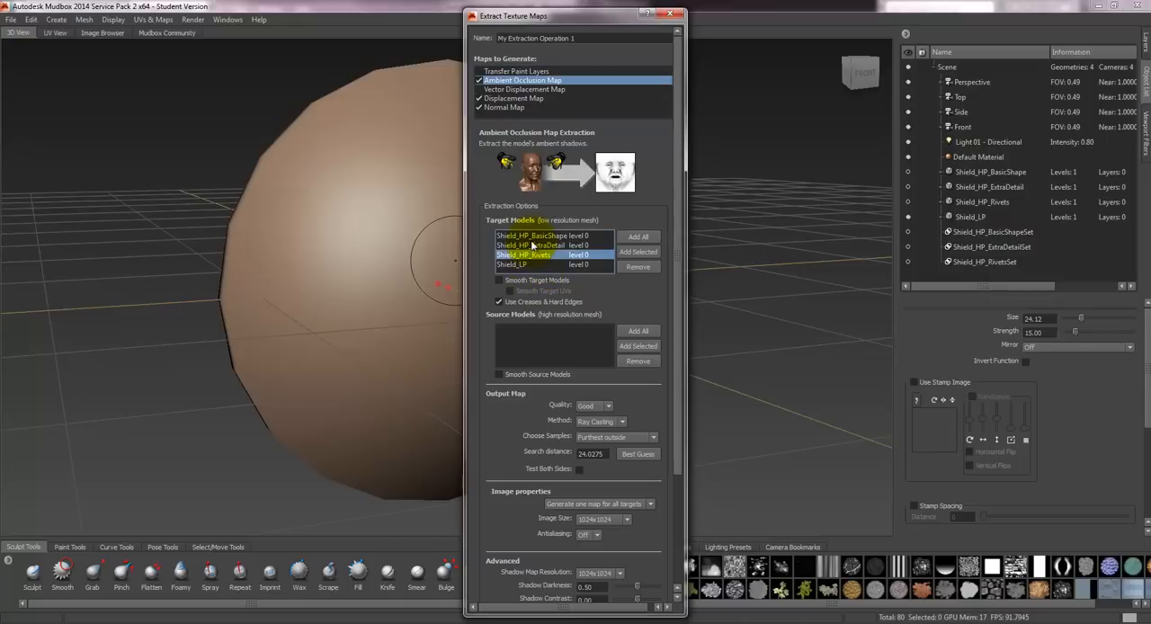
{"action": "left_click", "coordinate": [534, 236], "text": "shift"}
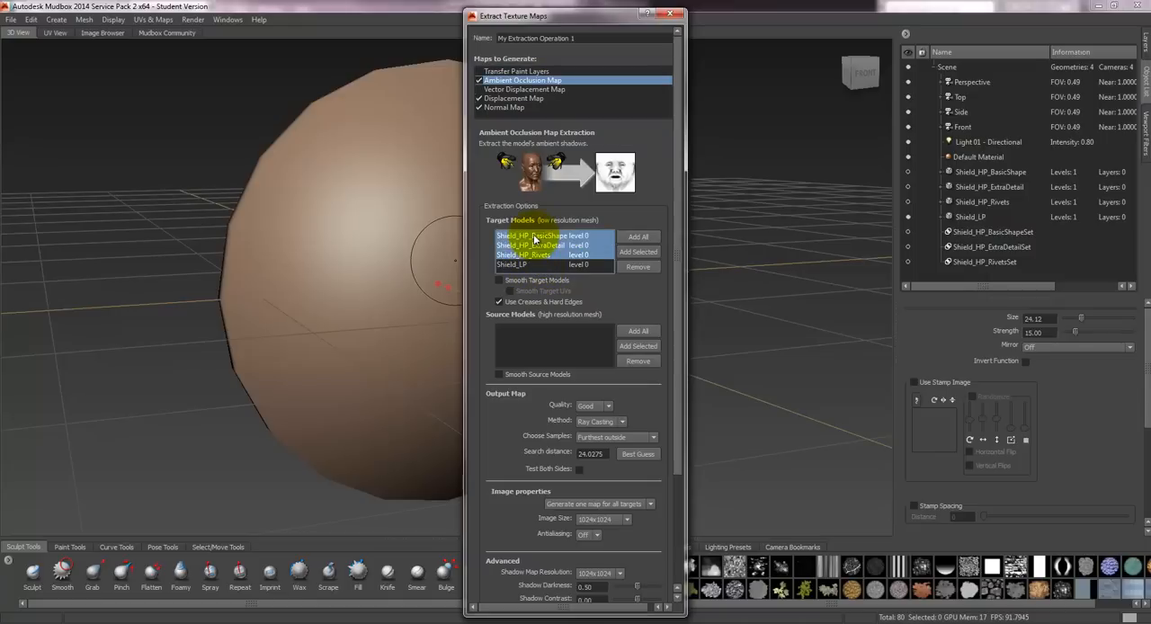
{"action": "left_click", "coordinate": [640, 268]}
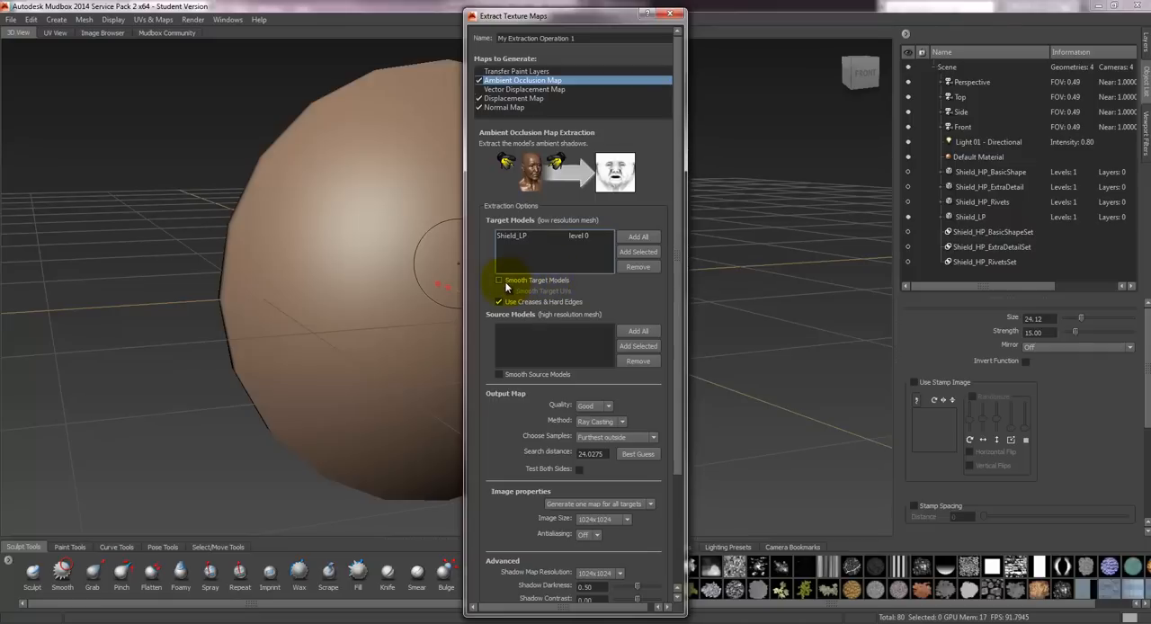
- Make the three high-poly shield meshes the ambient occlusion map's source models by adding all models and removing Shield_LP
{"action": "mouse_move", "coordinate": [504, 285]}
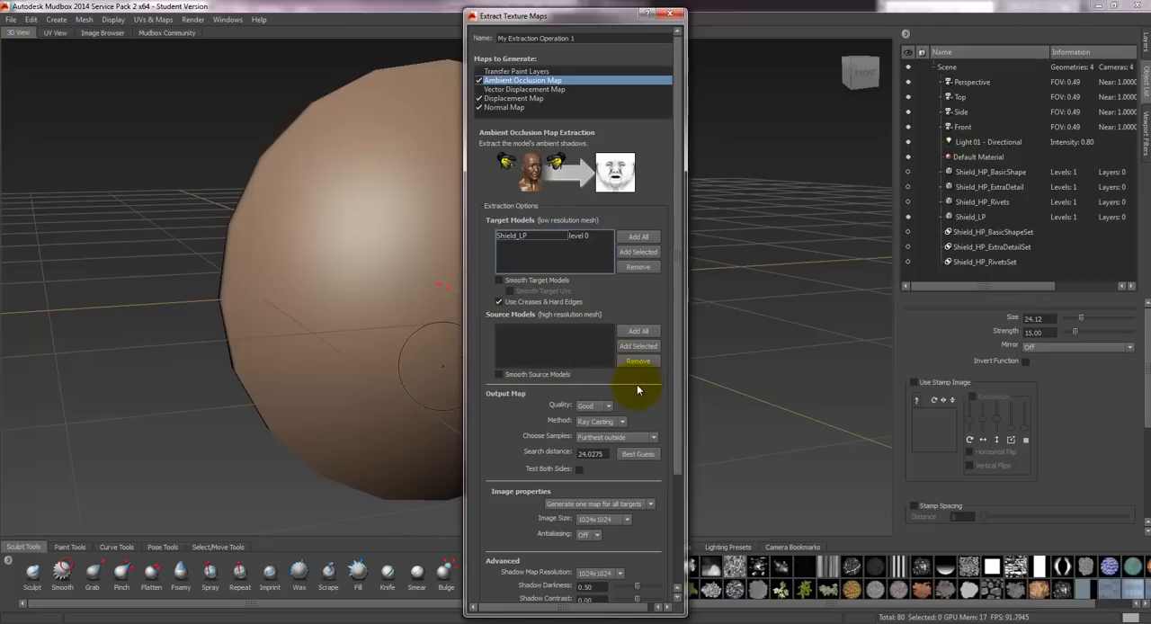
{"action": "left_click", "coordinate": [640, 332]}
{"action": "left_click", "coordinate": [529, 359]}
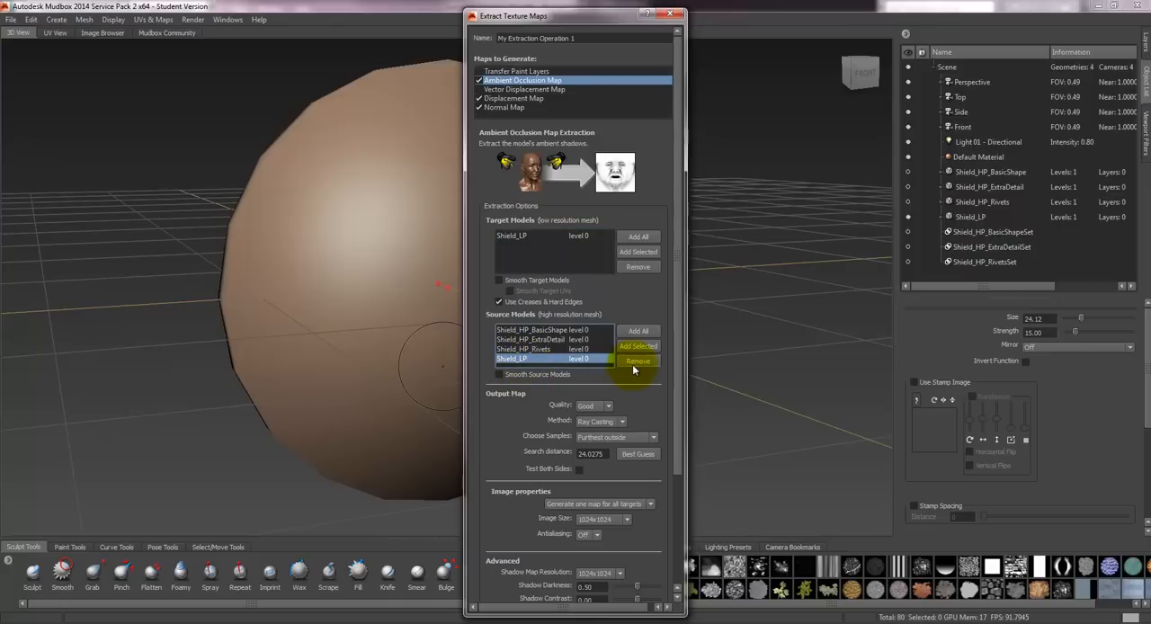
{"action": "left_click", "coordinate": [633, 361]}
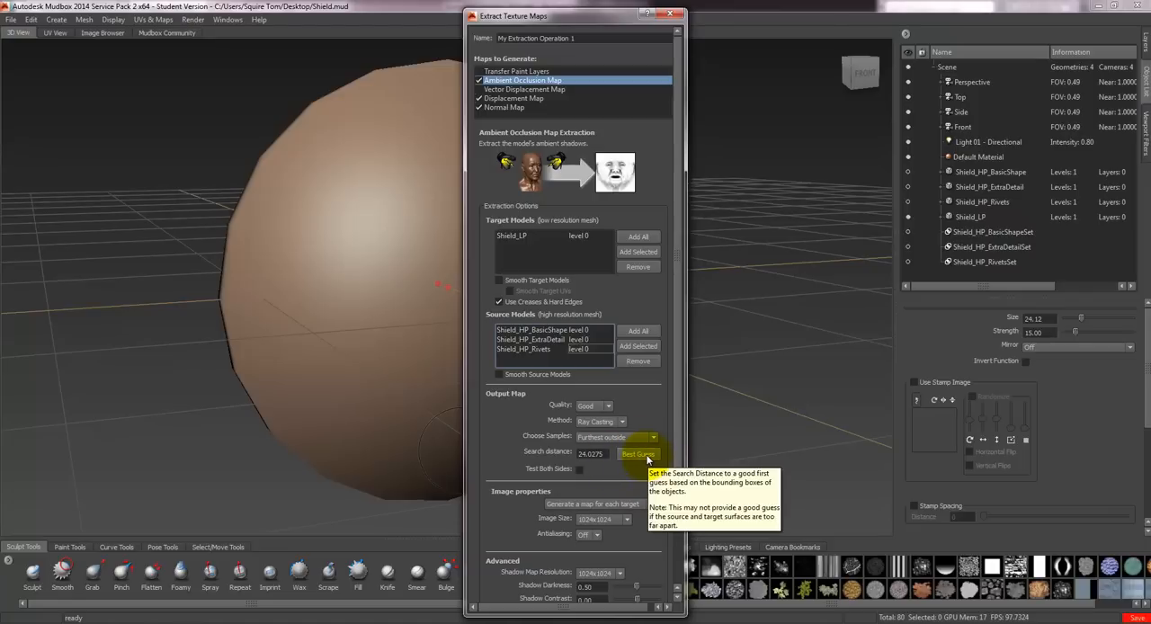
- Set the ambient occlusion map's search distance with Best Guess after trying a value of 8
{"action": "left_click_drag", "start_coordinate": [606, 455], "coordinate": [513, 469]}
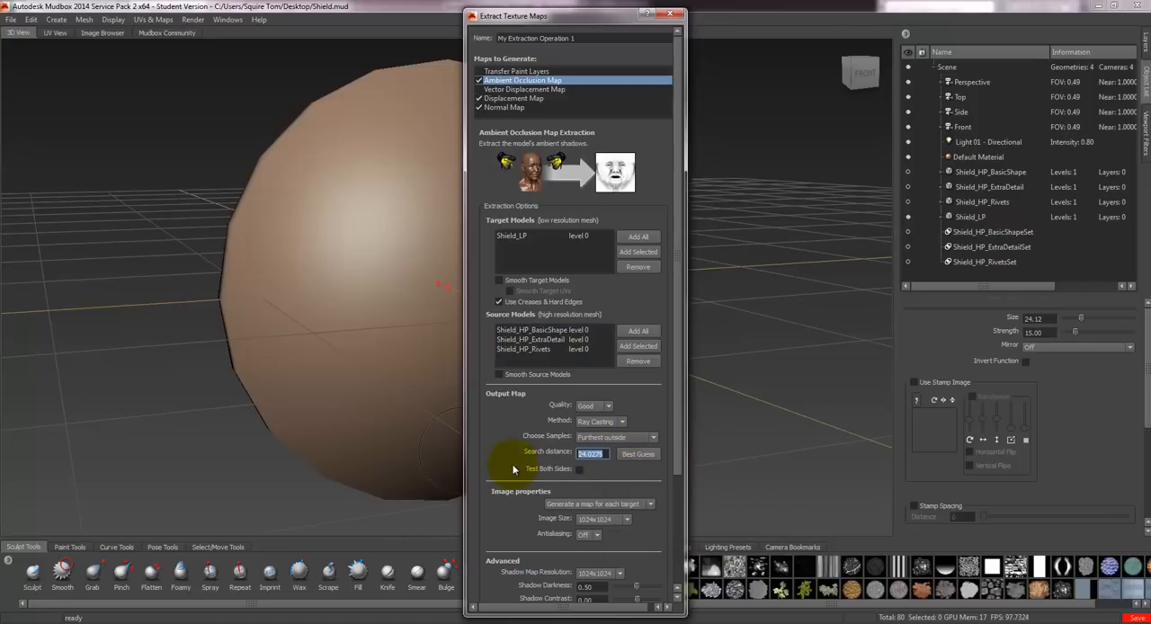
{"action": "type", "text": "877"}
{"action": "left_click", "coordinate": [640, 455]}
- Set the ambient occlusion map's image properties to generate one map for all targets
{"action": "scroll", "coordinate": [680, 458], "scroll_direction": "down", "scroll_amount": 3}
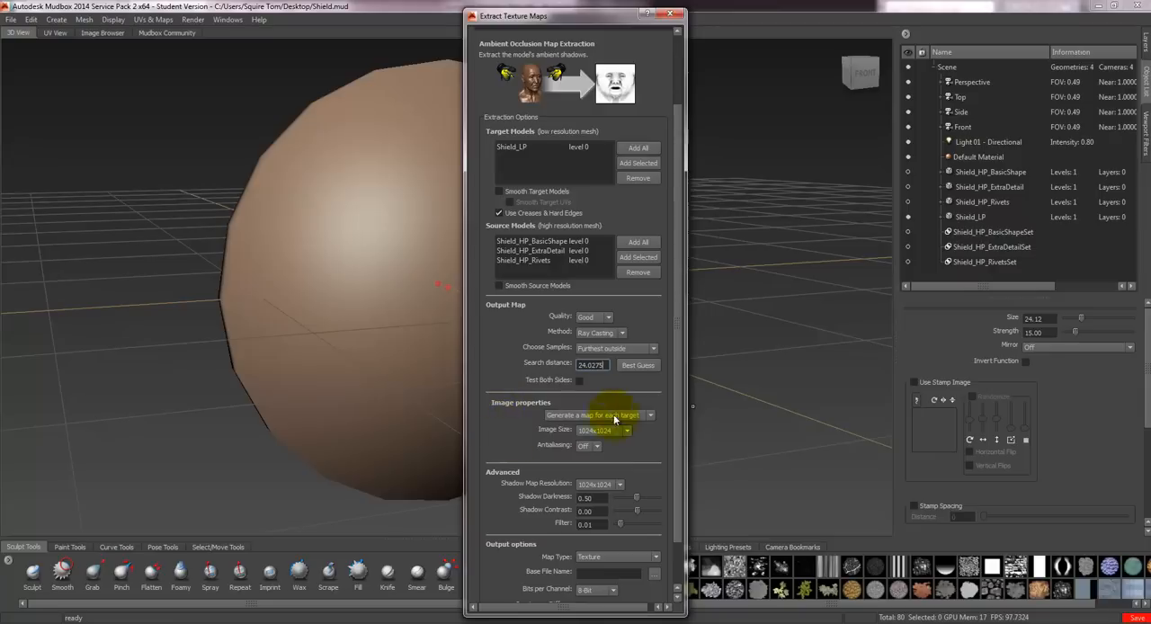
{"action": "scroll", "coordinate": [674, 405], "scroll_direction": "up", "scroll_amount": 3}
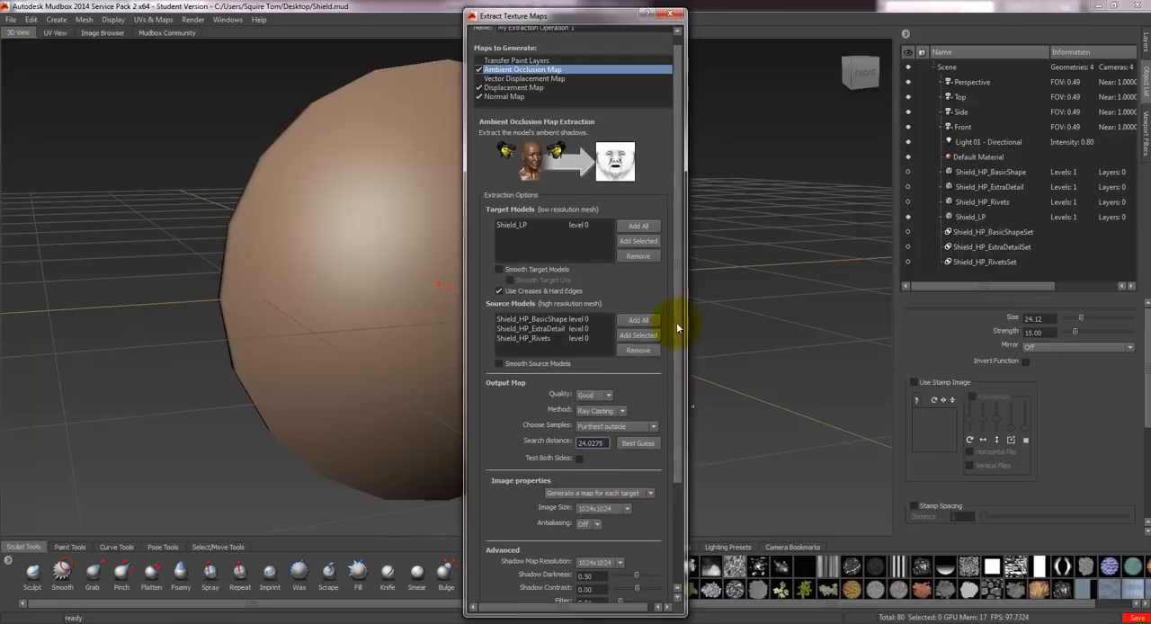
{"action": "scroll", "coordinate": [682, 319], "scroll_direction": "down", "scroll_amount": 3}
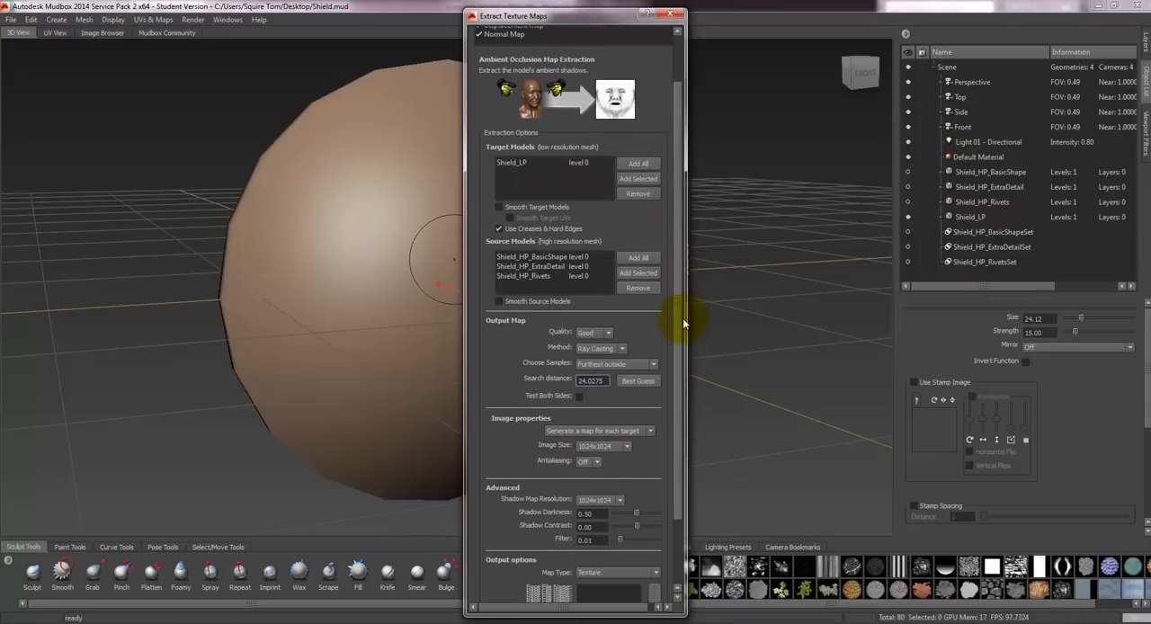
{"action": "scroll", "coordinate": [682, 320], "scroll_direction": "down", "scroll_amount": 2}
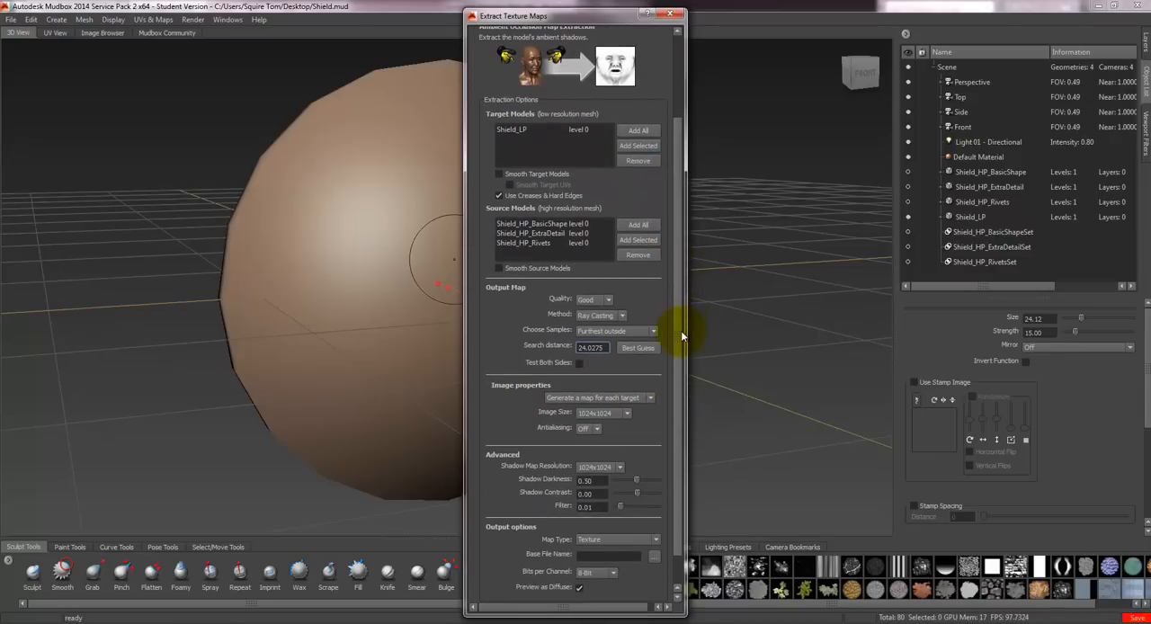
{"action": "left_click", "coordinate": [647, 398]}
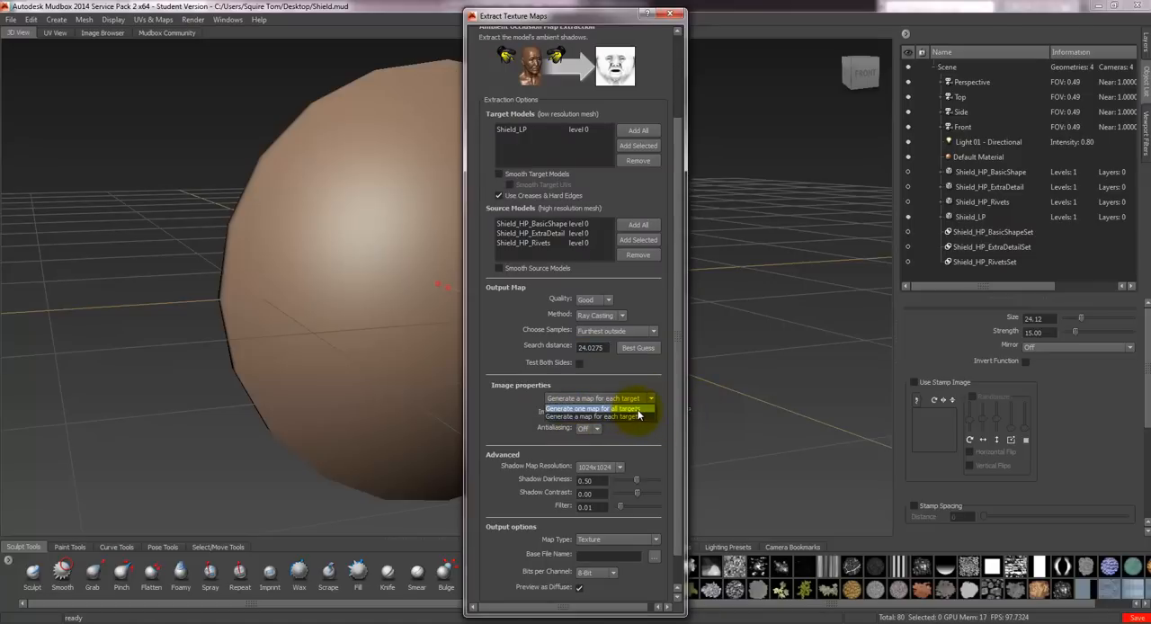
{"action": "left_click", "coordinate": [639, 412]}
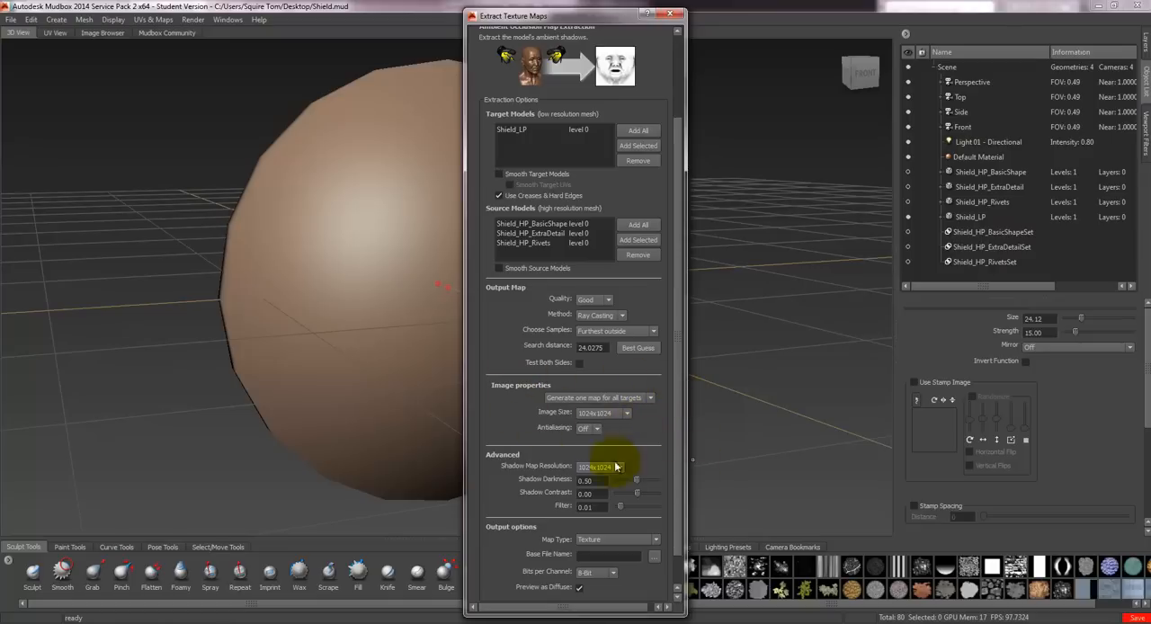
- Review the remaining ambient occlusion options and the displacement and normal map settings
{"action": "scroll", "coordinate": [680, 398], "scroll_direction": "down", "scroll_amount": 2}
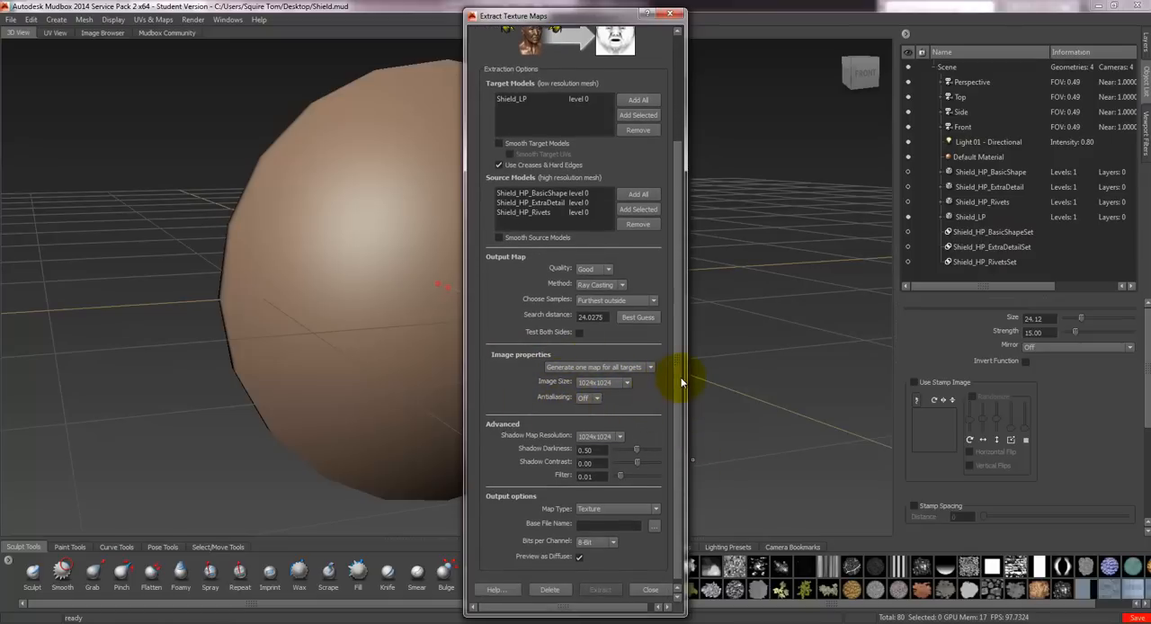
{"action": "scroll", "coordinate": [677, 373], "scroll_direction": "down", "scroll_amount": 1}
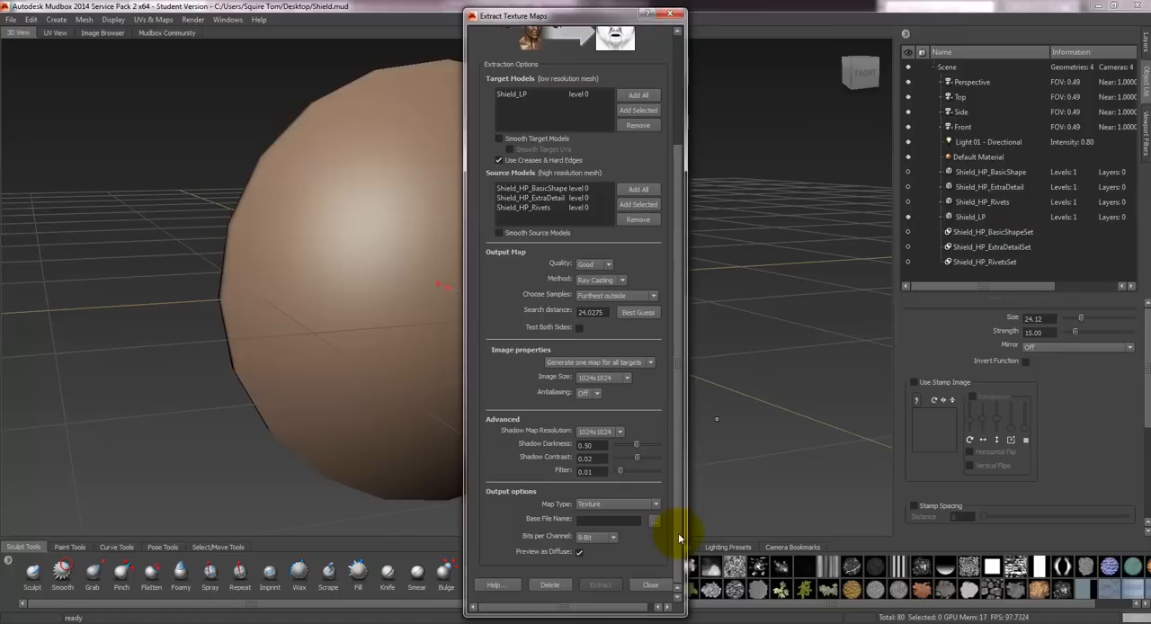
{"action": "scroll", "coordinate": [679, 537], "scroll_direction": "up", "scroll_amount": 4}
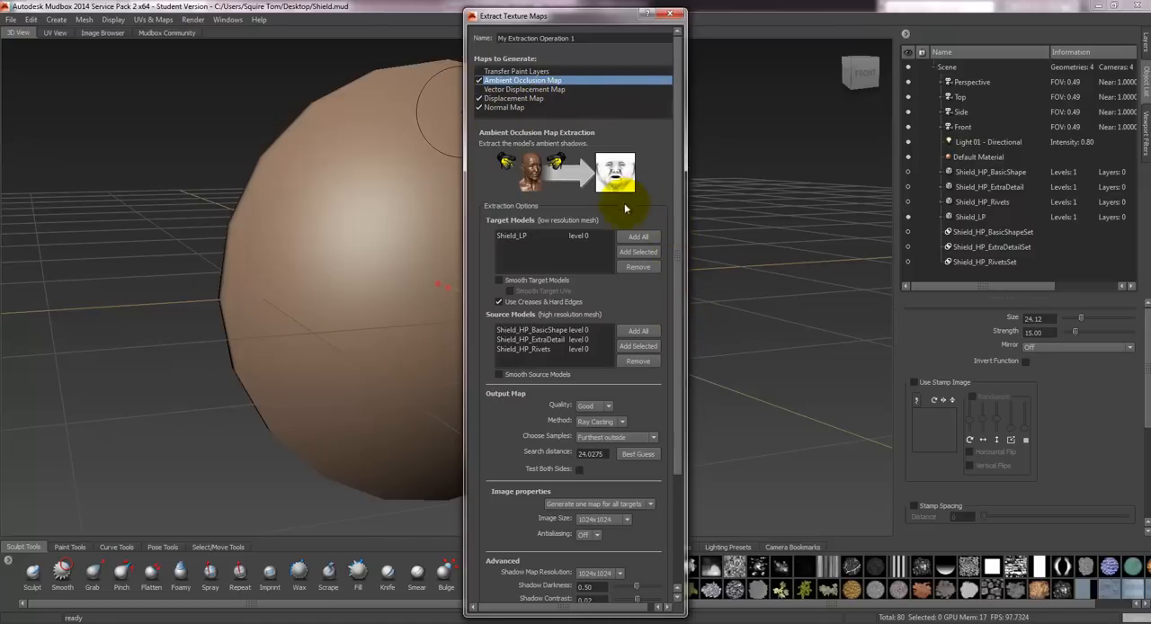
{"action": "left_click", "coordinate": [520, 99]}
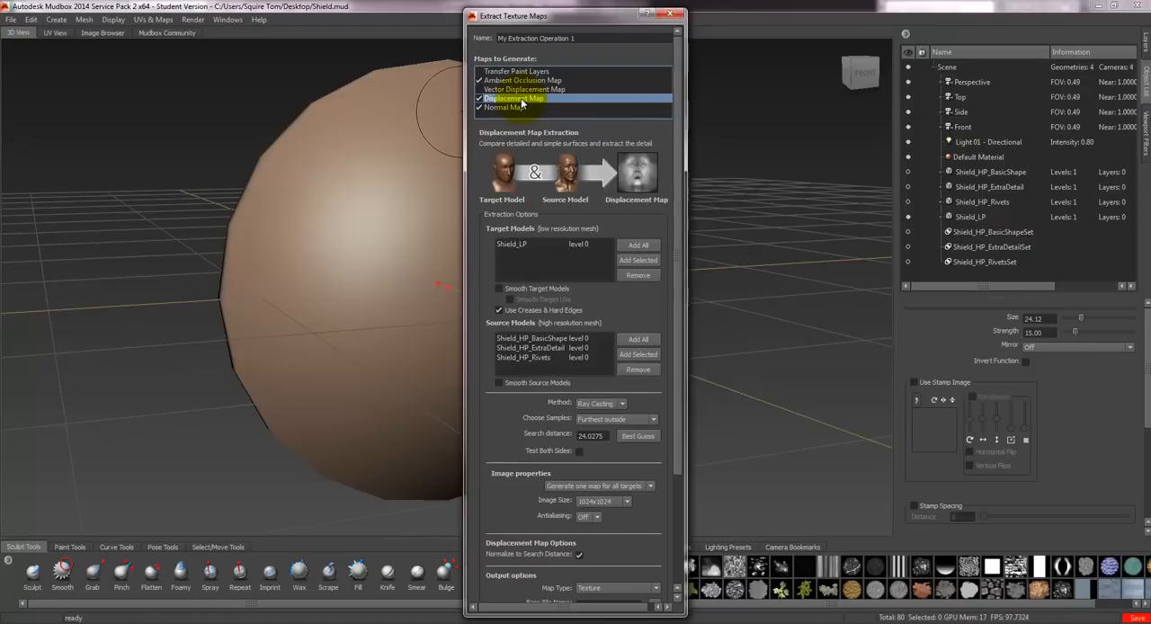
{"action": "left_click", "coordinate": [516, 108]}
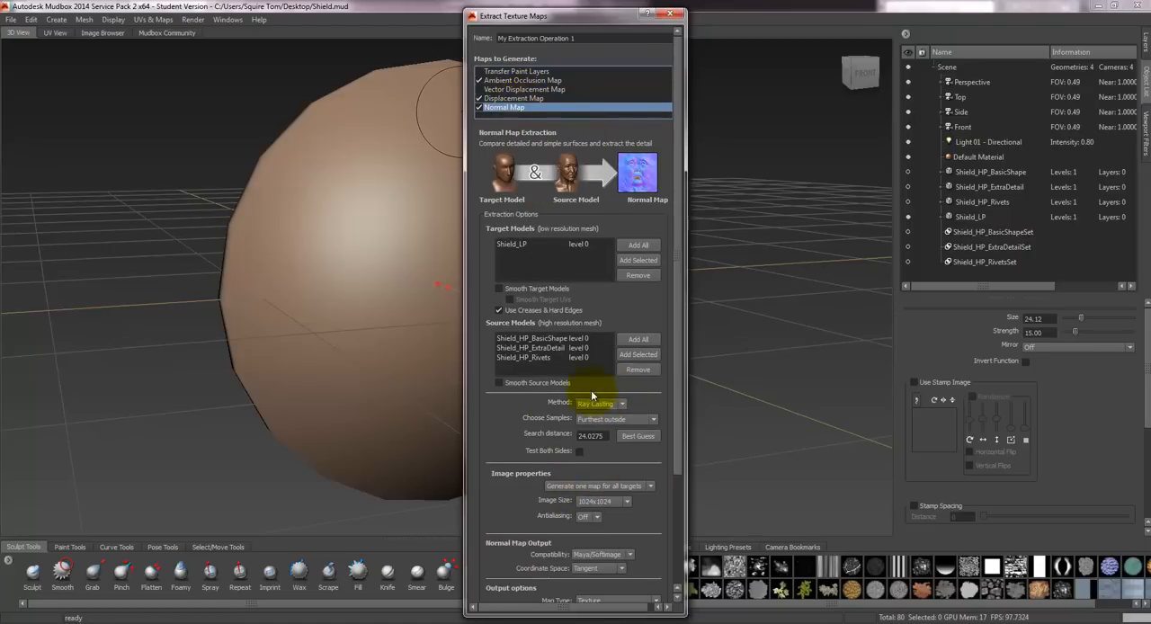
- Set the ambient occlusion image size to 2048x2048 and check the image size of the normal and displacement maps
{"action": "left_click", "coordinate": [521, 80]}
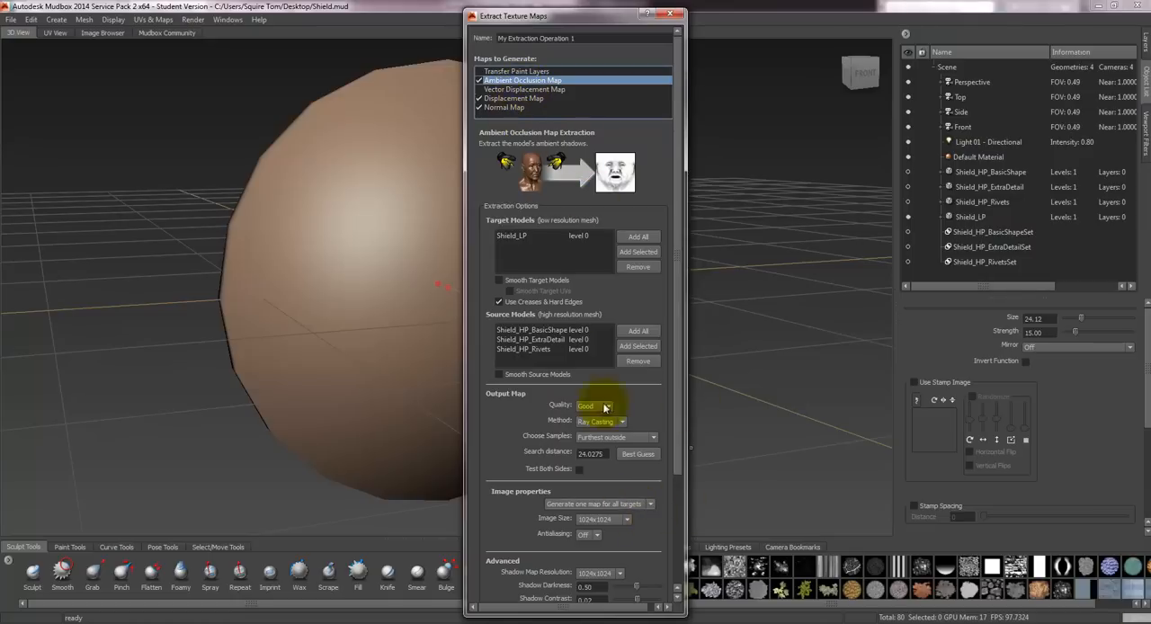
{"action": "left_click", "coordinate": [617, 520]}
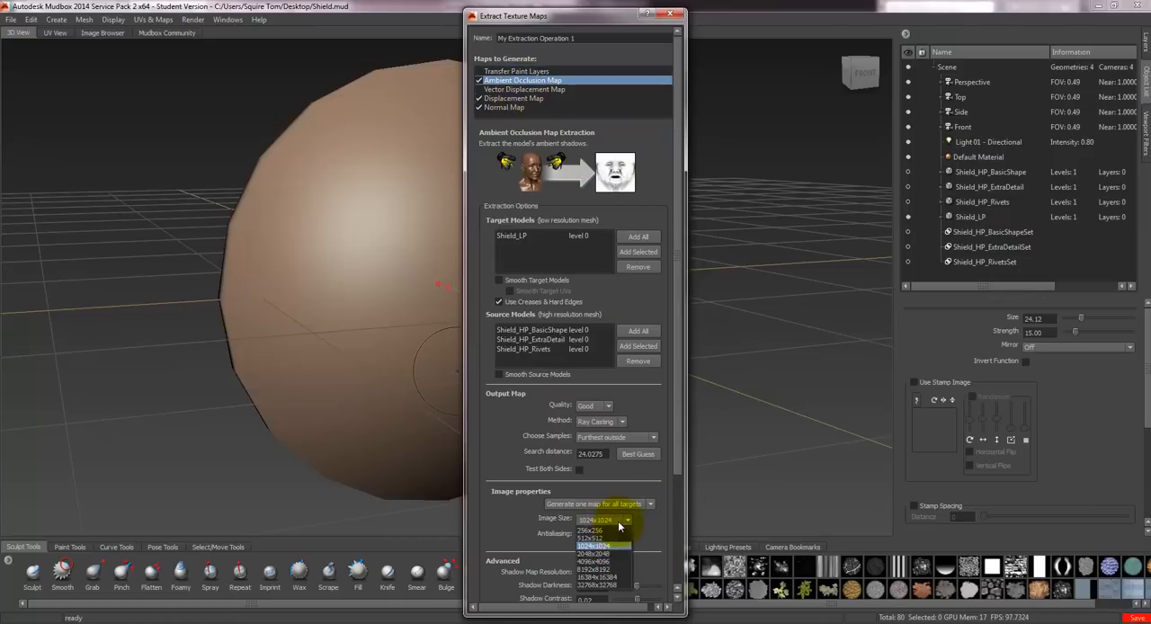
{"action": "left_click", "coordinate": [605, 555]}
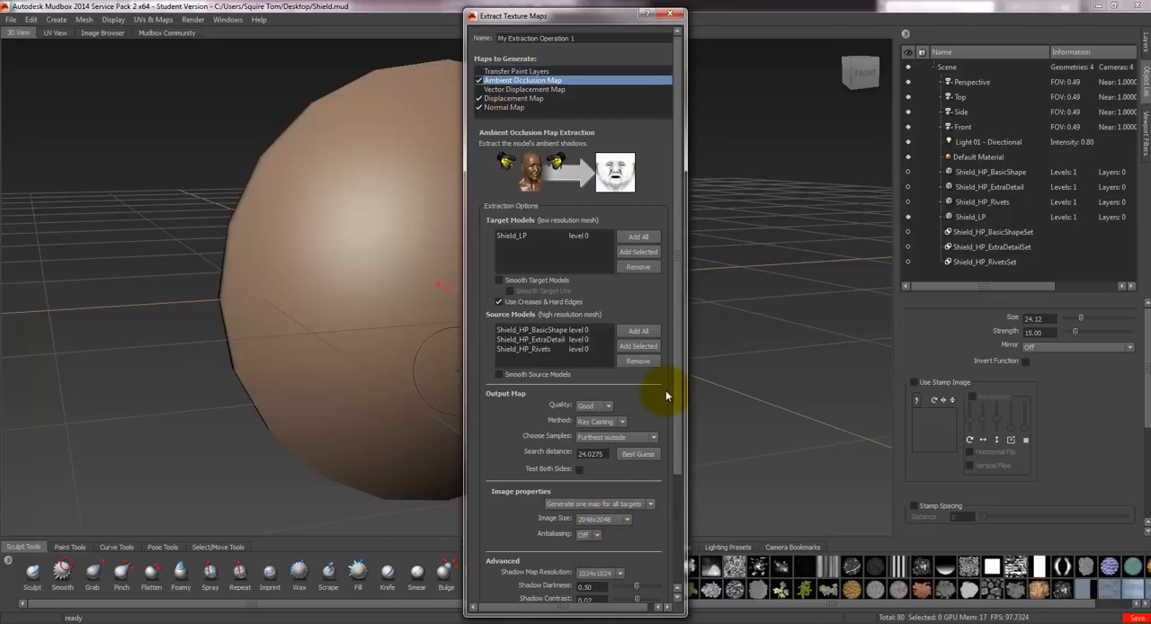
{"action": "left_click", "coordinate": [516, 108]}
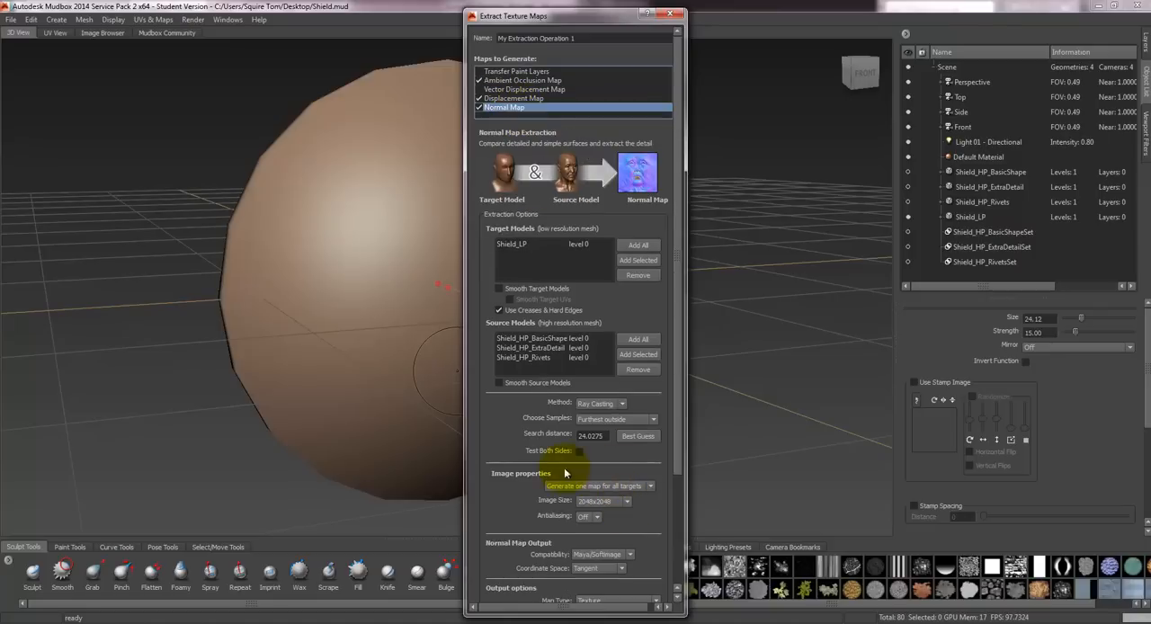
{"action": "left_click", "coordinate": [541, 99]}
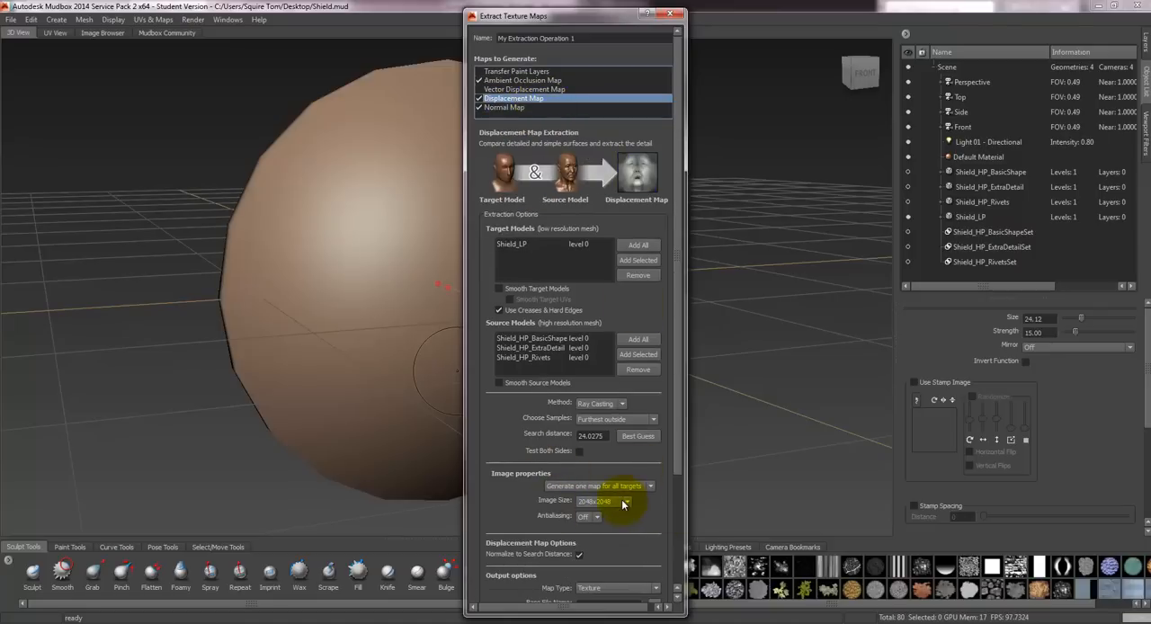
- Set the ambient occlusion map's image size to 1024x1024
{"action": "left_click", "coordinate": [530, 81]}
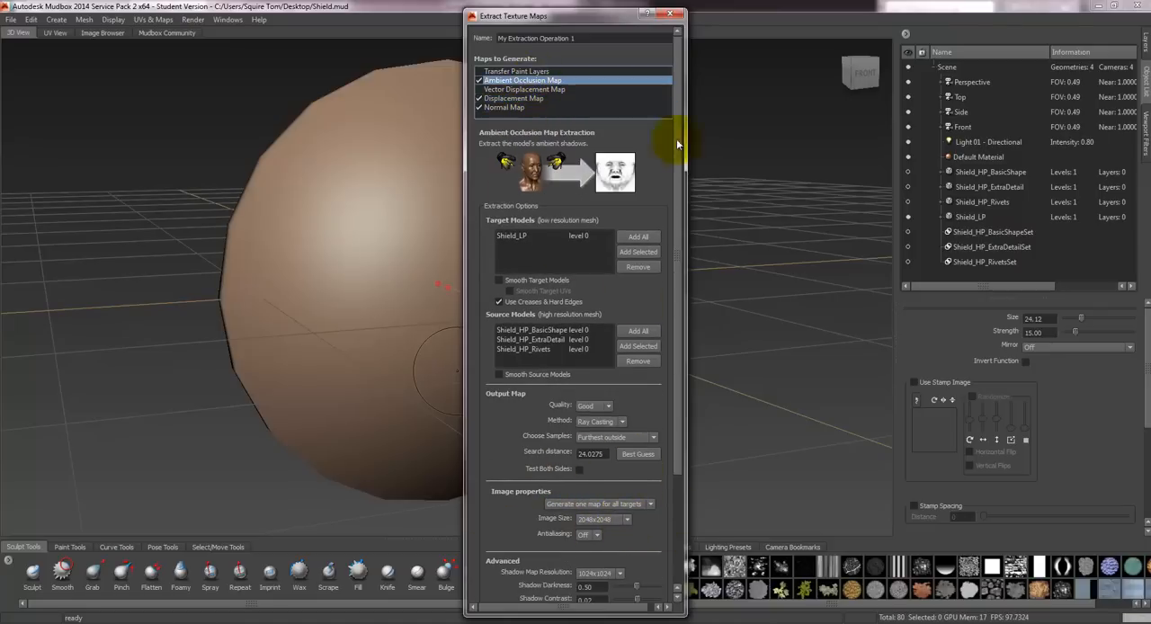
{"action": "left_click_drag", "start_coordinate": [680, 146], "coordinate": [676, 308]}
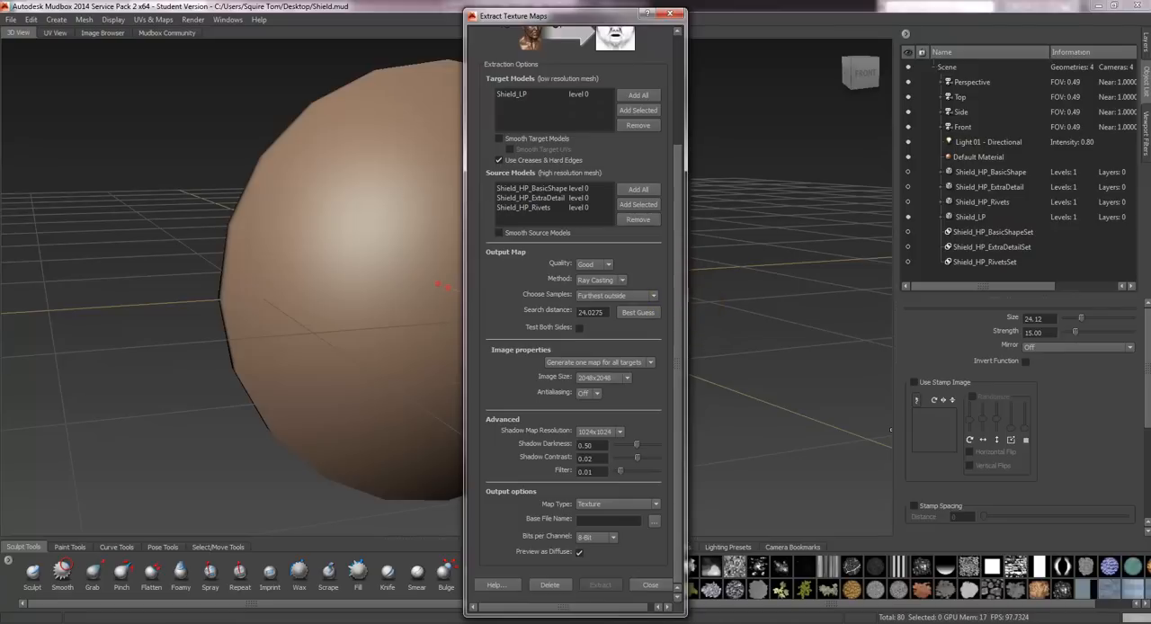
{"action": "left_click", "coordinate": [624, 379]}
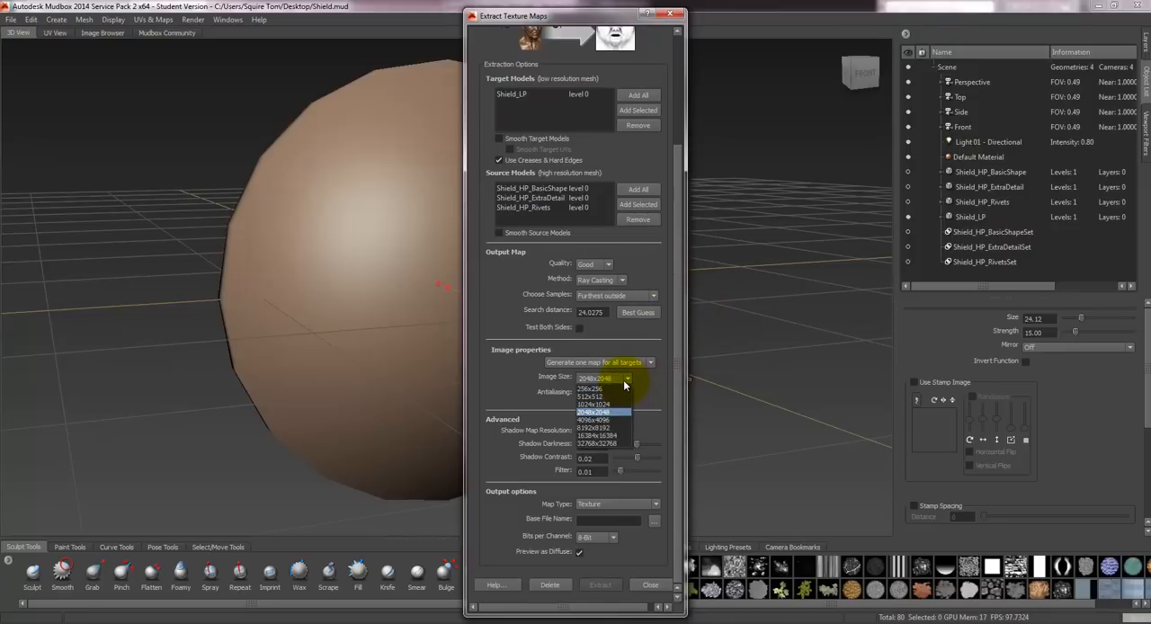
{"action": "left_click", "coordinate": [610, 405]}
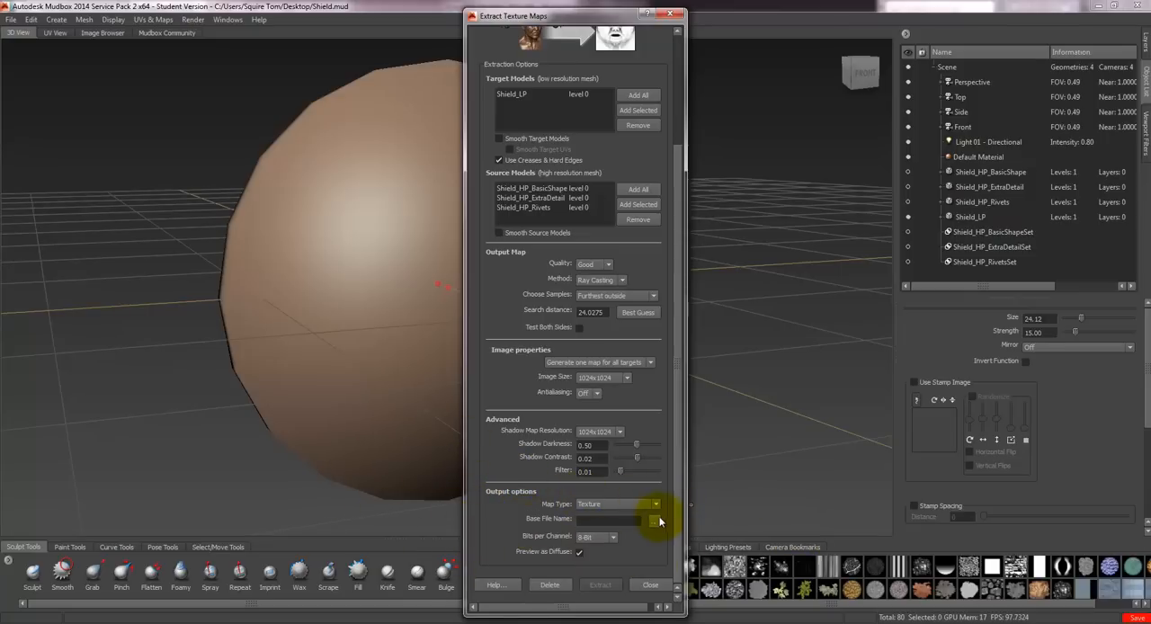
- Keep Texture as the ambient occlusion map type and set its base file to Shield_AO on the Desktop as an 8-bit RGBA PNG
{"action": "left_click", "coordinate": [590, 506]}
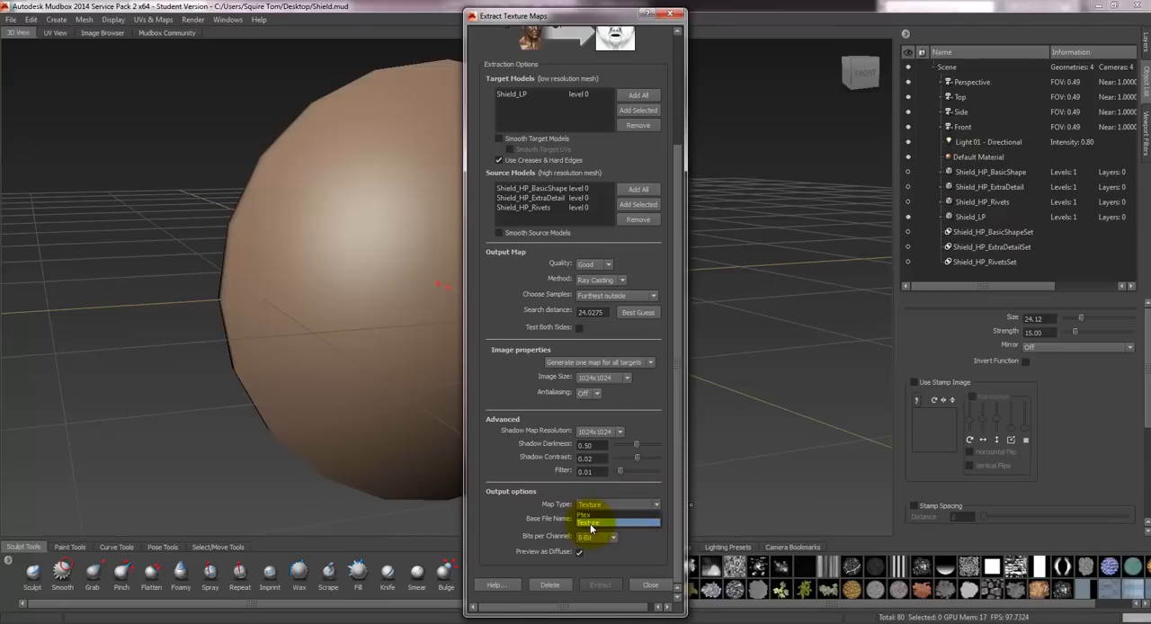
{"action": "left_click", "coordinate": [589, 524]}
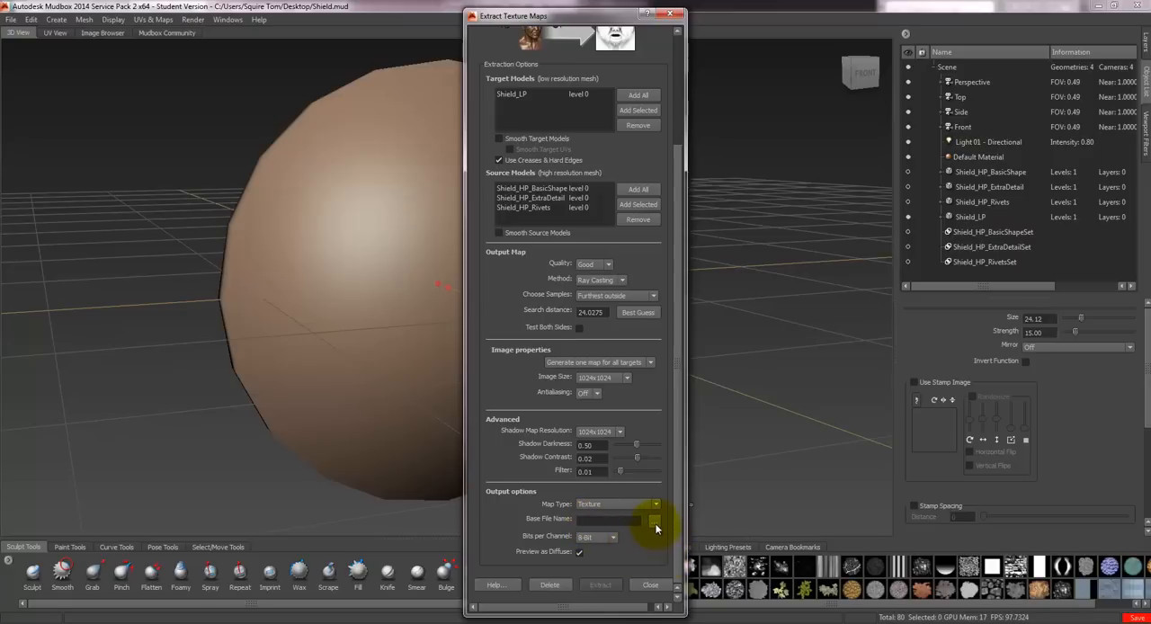
{"action": "left_click", "coordinate": [654, 522]}
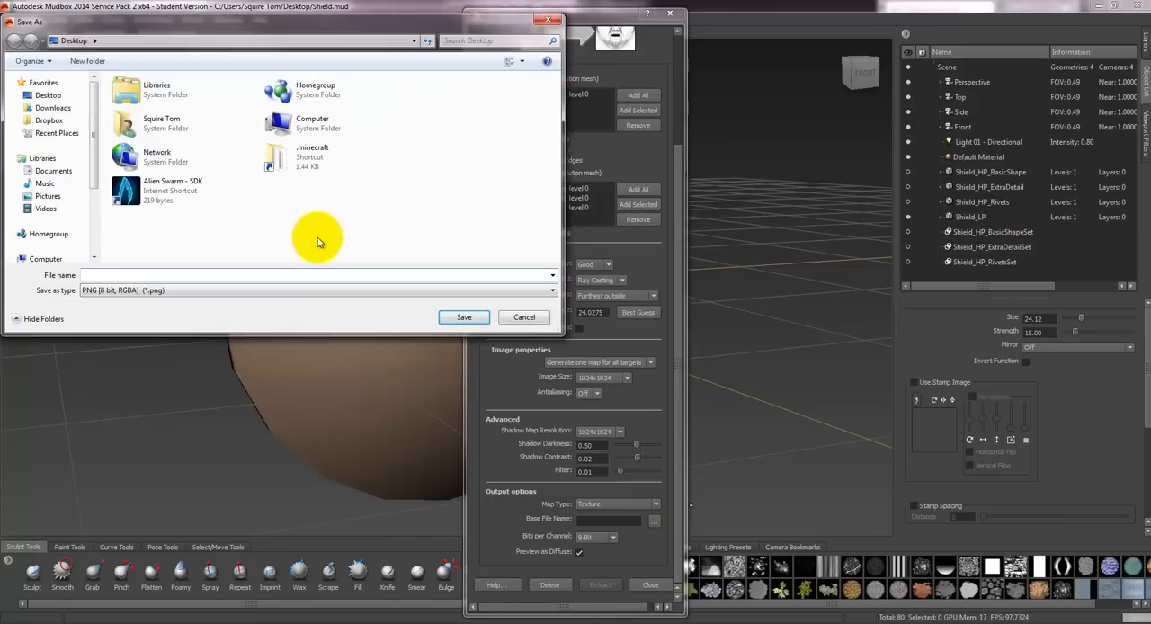
{"action": "type", "text": "Shie"}
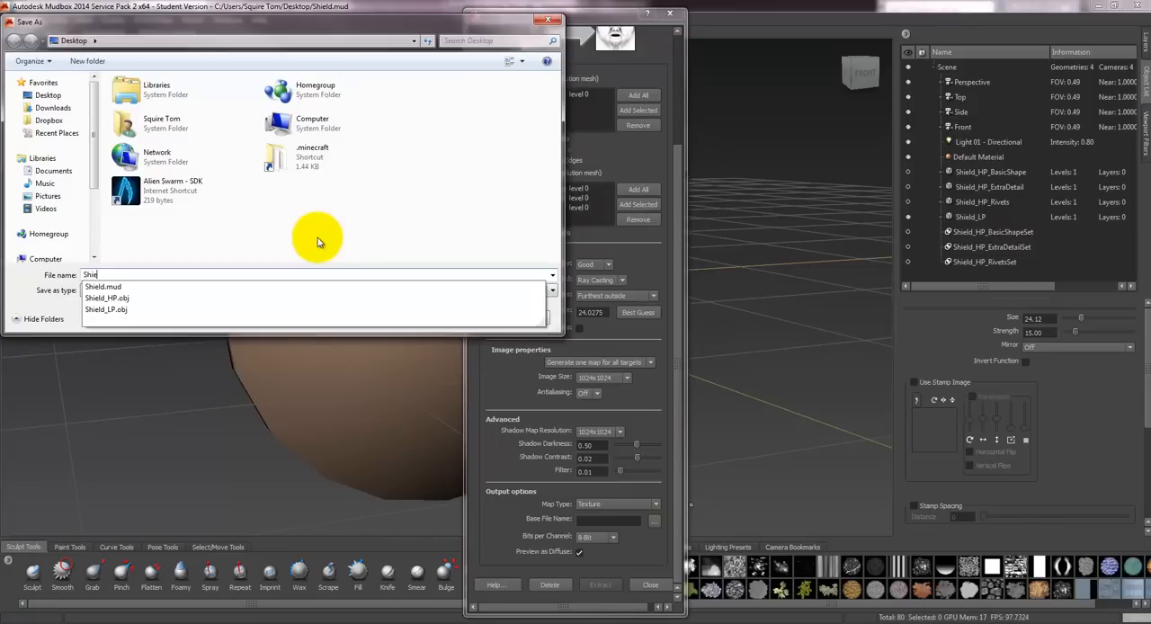
{"action": "type", "text": "ld_"}
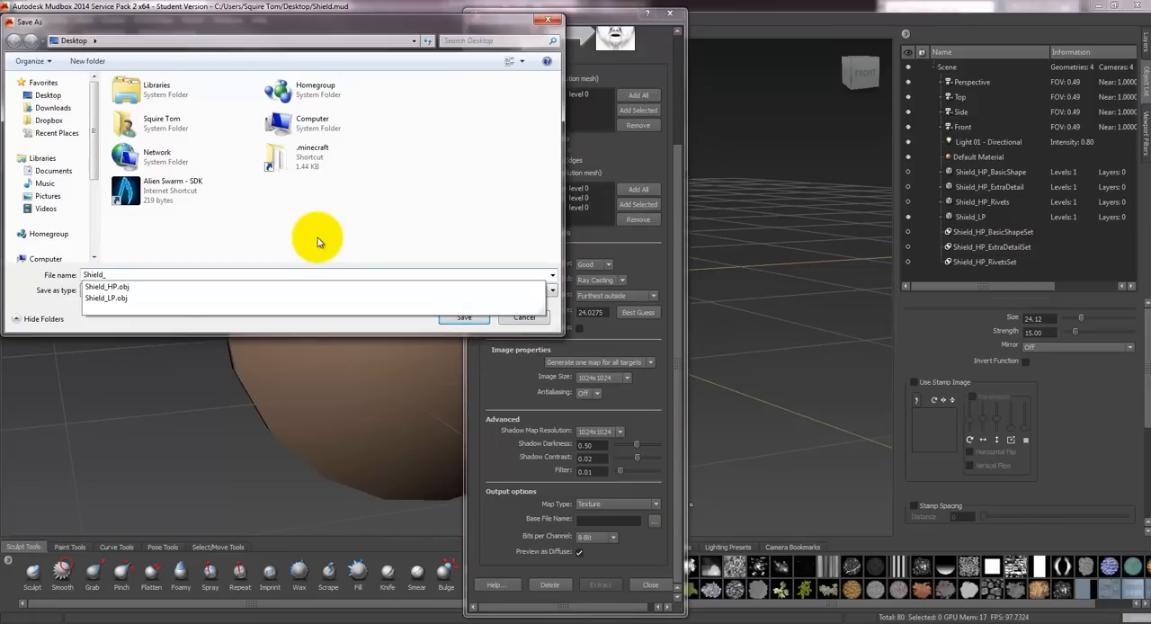
{"action": "type", "text": "AO"}
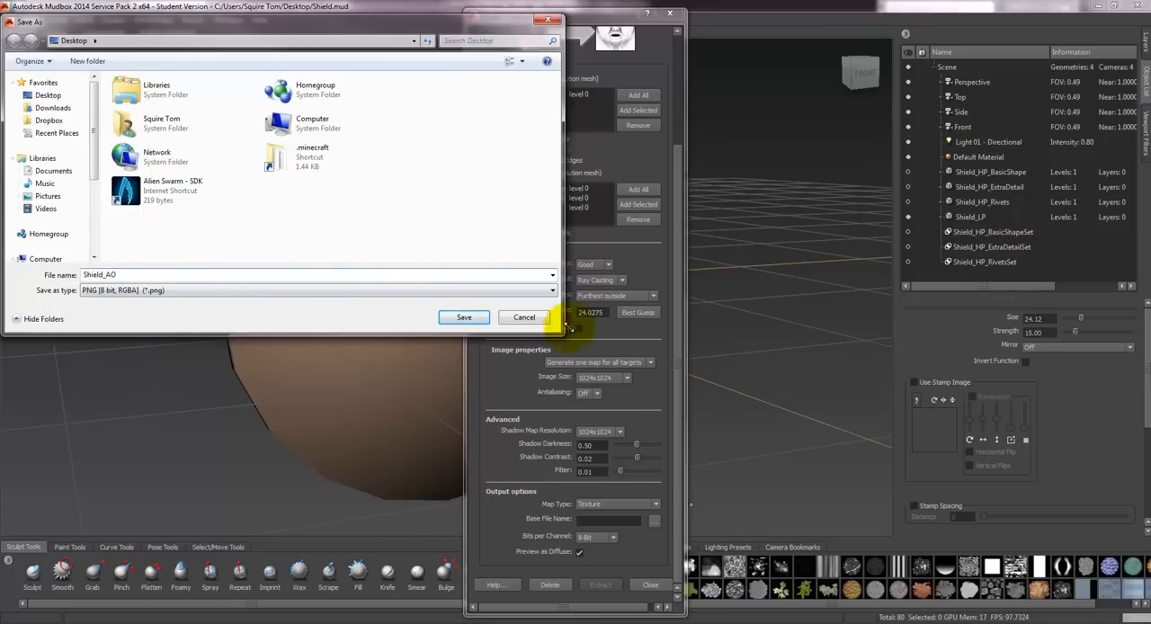
{"action": "left_click", "coordinate": [464, 317]}
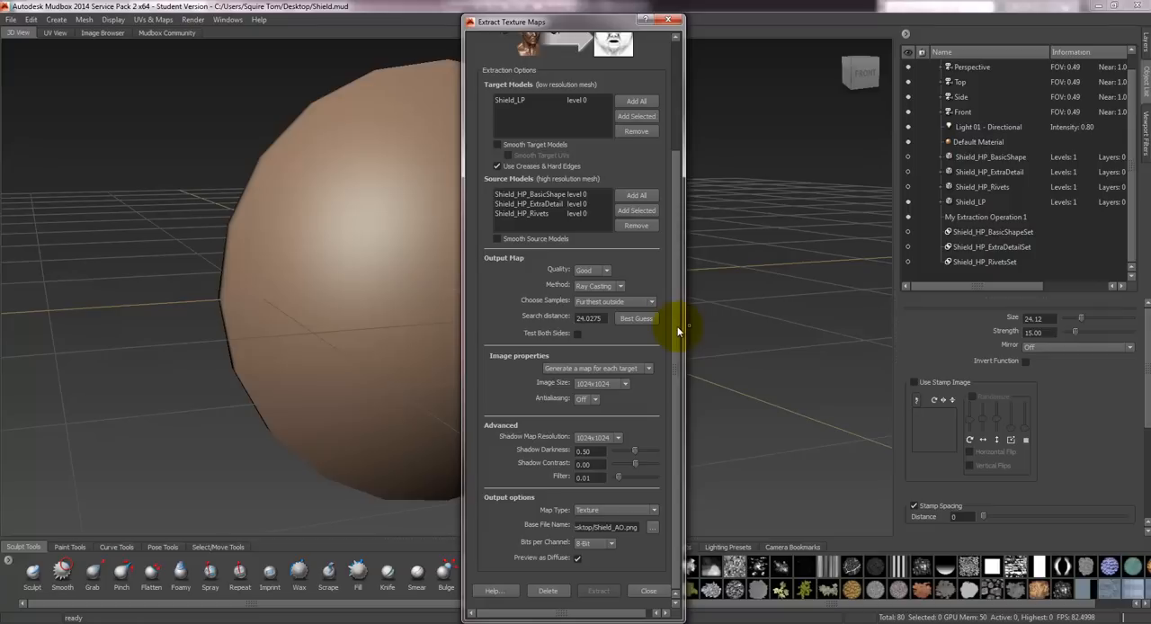
- Select the displacement map's settings and set its base file to Shield_Dis on the Desktop as an 8-bit RGBA PNG
{"action": "left_click_drag", "start_coordinate": [677, 329], "coordinate": [673, 246]}
{"action": "left_click", "coordinate": [512, 104]}
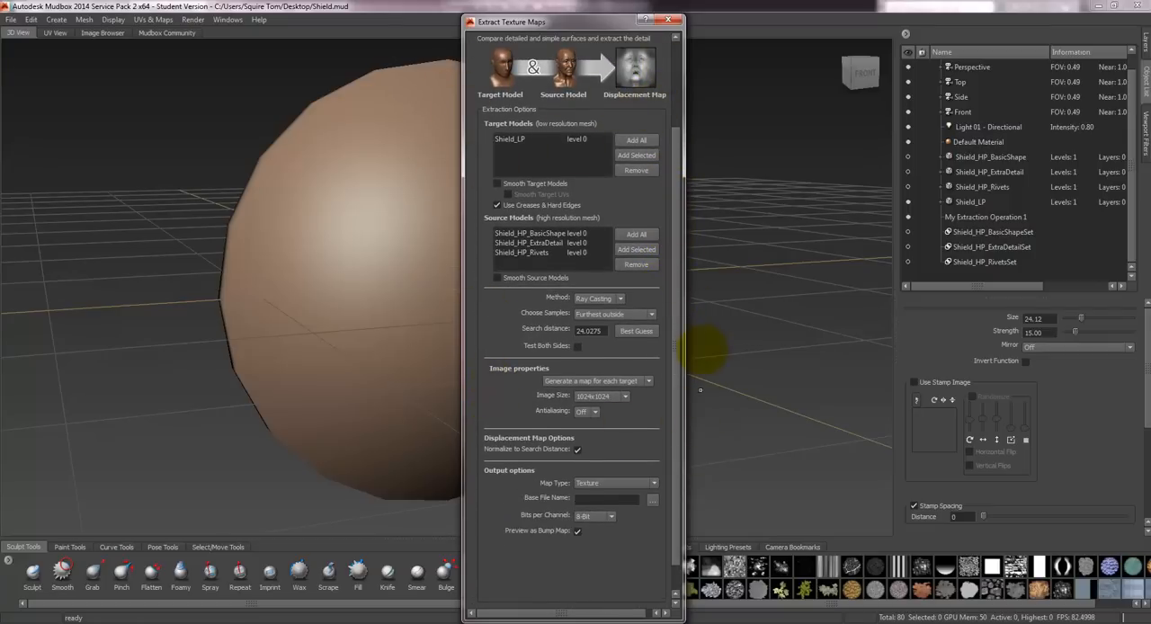
{"action": "scroll", "coordinate": [674, 319], "scroll_direction": "down", "scroll_amount": 1}
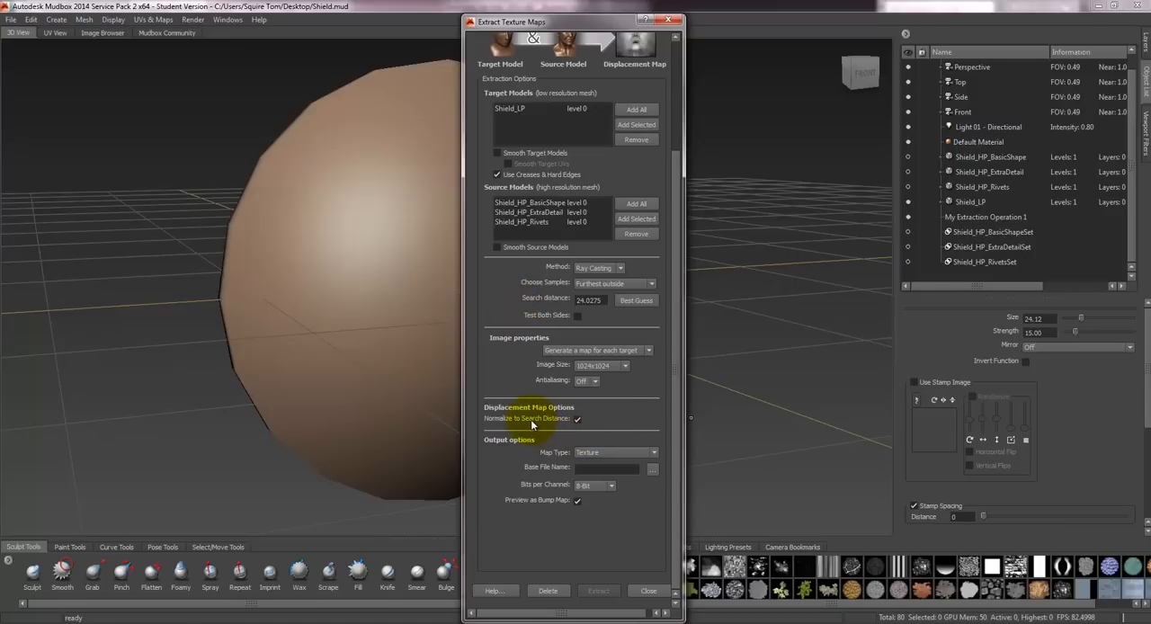
{"action": "mouse_move", "coordinate": [531, 426]}
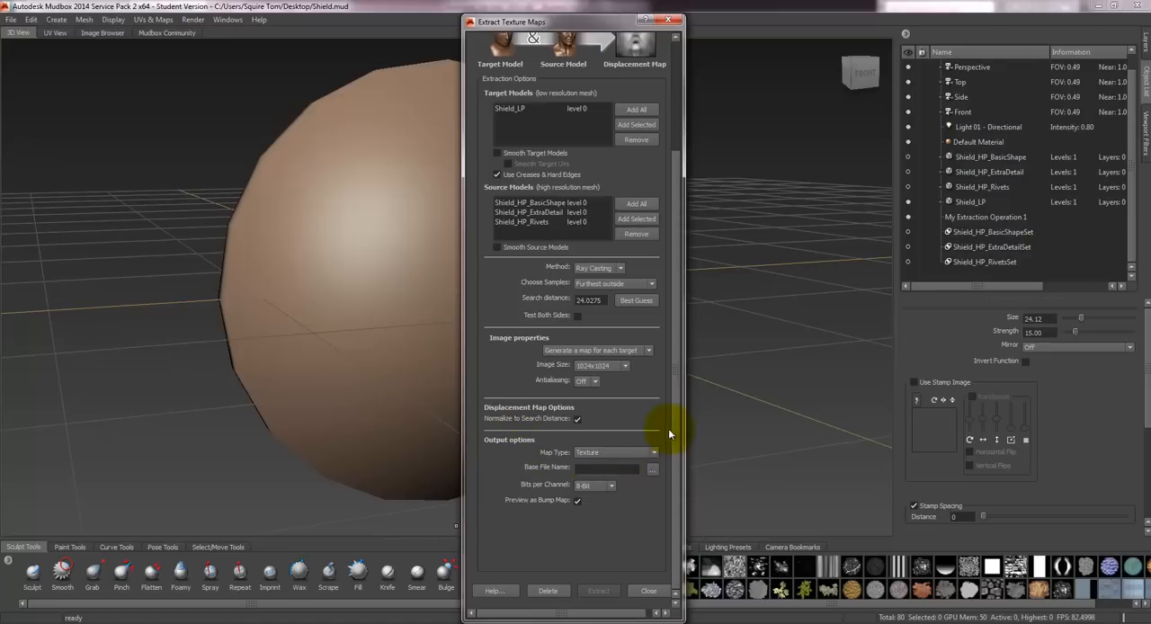
{"action": "left_click", "coordinate": [651, 469]}
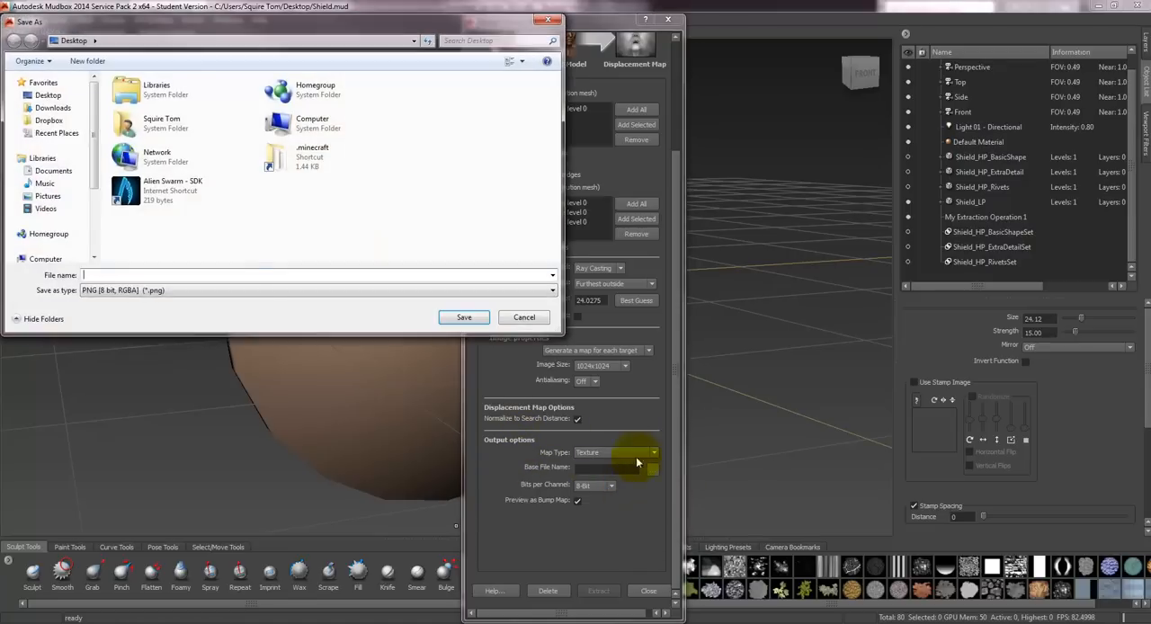
{"action": "type", "text": "S"}
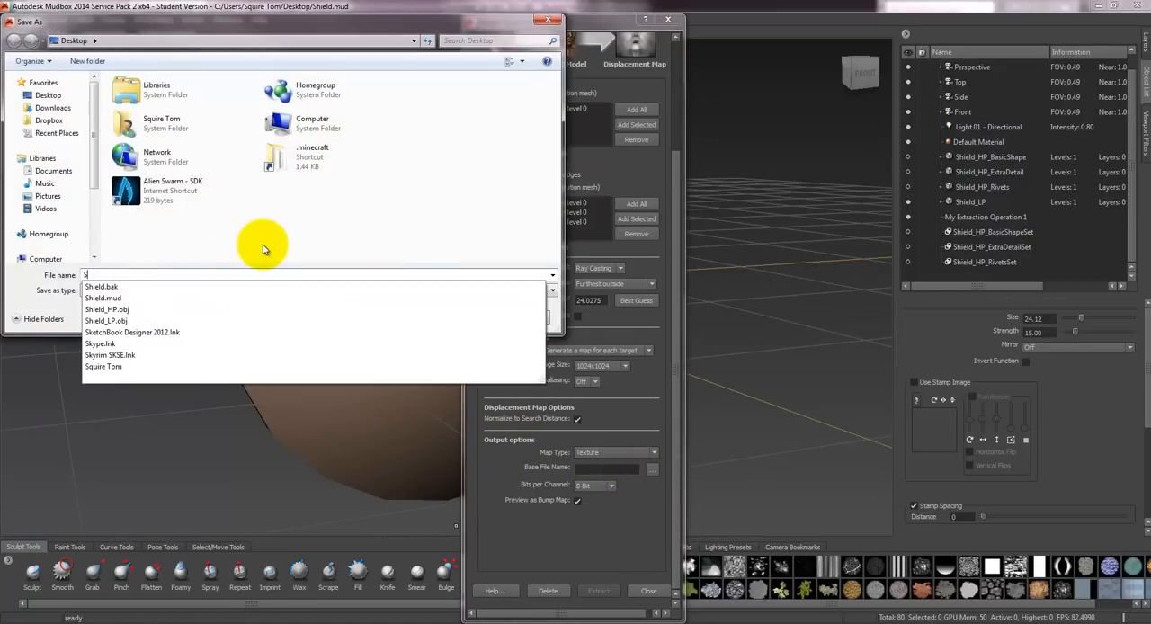
{"action": "type", "text": "hield"}
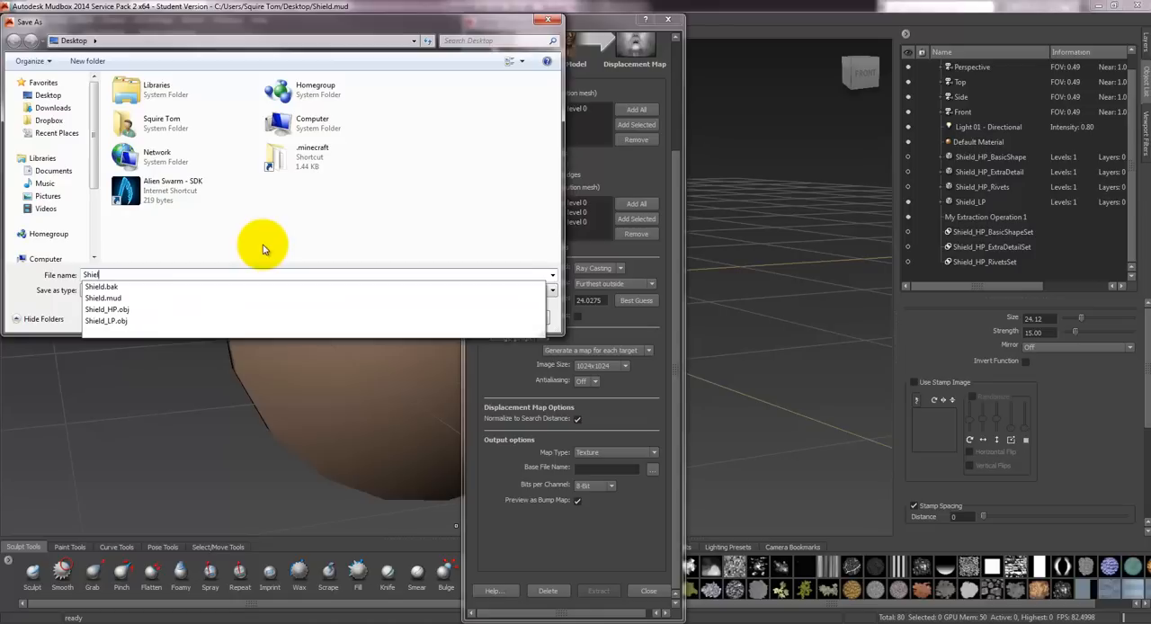
{"action": "type", "text": "_"}
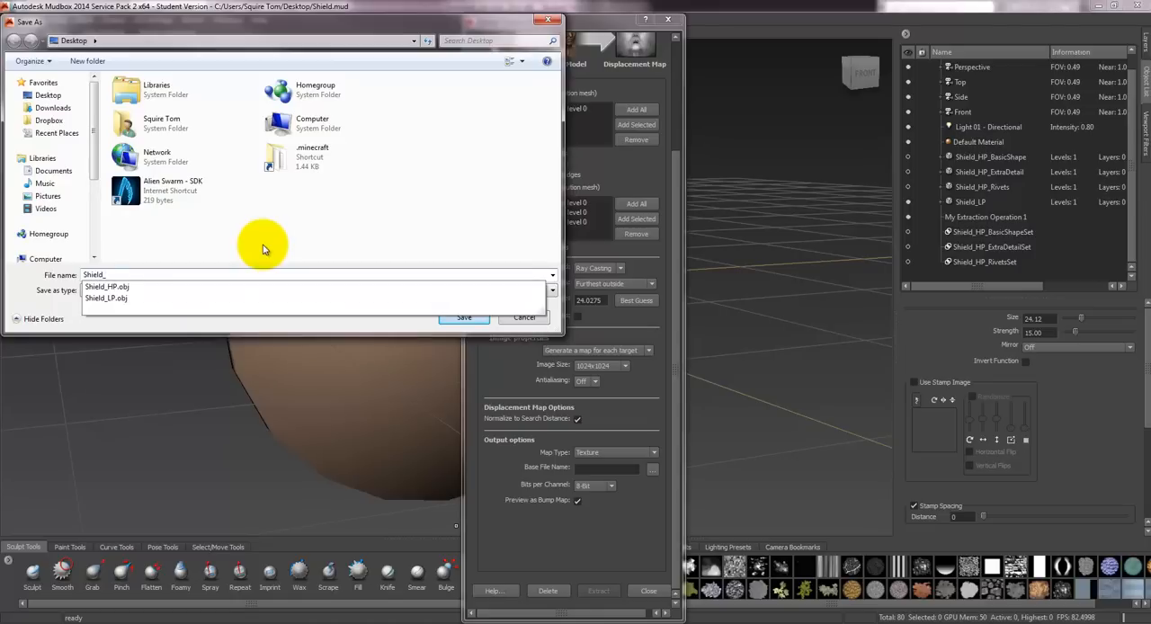
{"action": "type", "text": "Dis"}
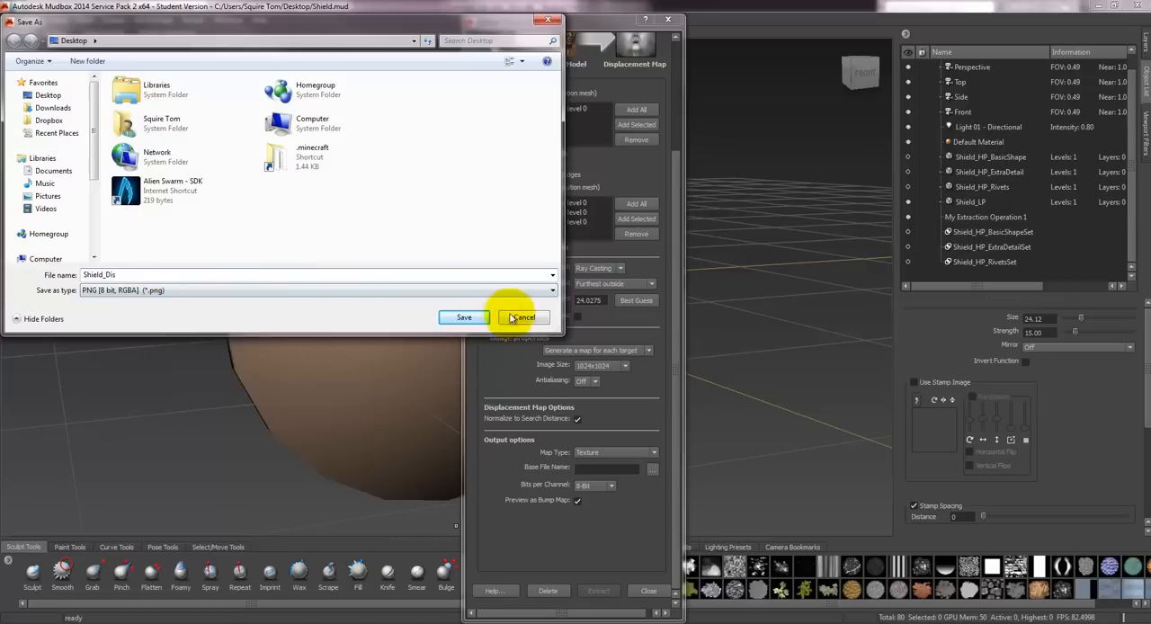
{"action": "left_click", "coordinate": [464, 319]}
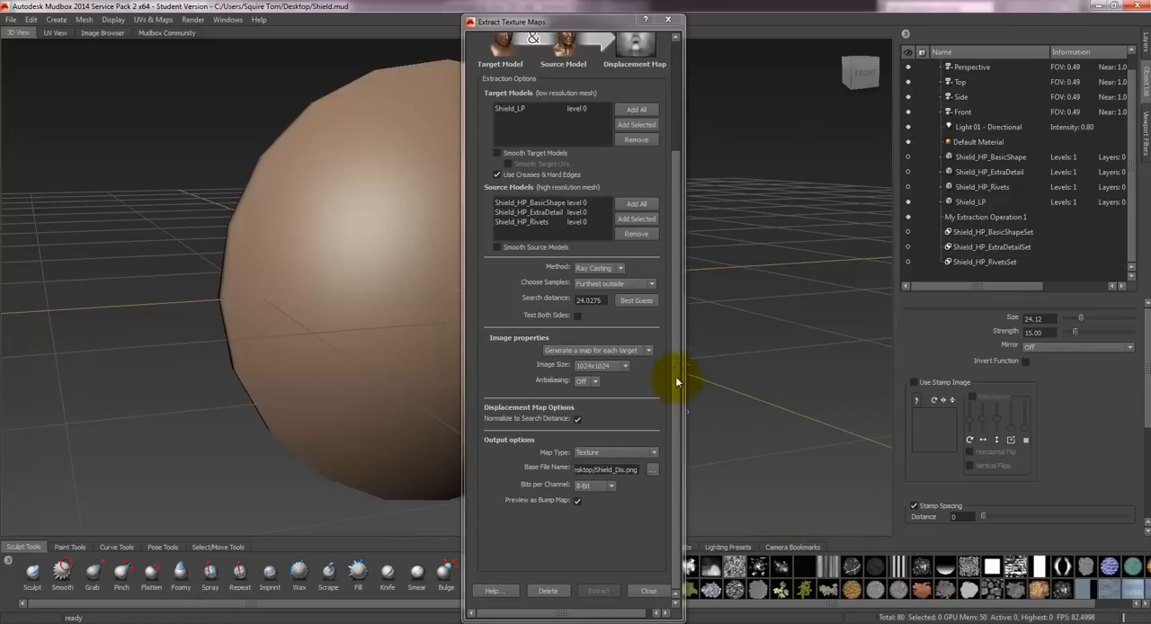
- Select the normal map among the maps to generate and bring up its output options
{"action": "scroll", "coordinate": [675, 375], "scroll_direction": "up", "scroll_amount": 5}
{"action": "left_click", "coordinate": [512, 113]}
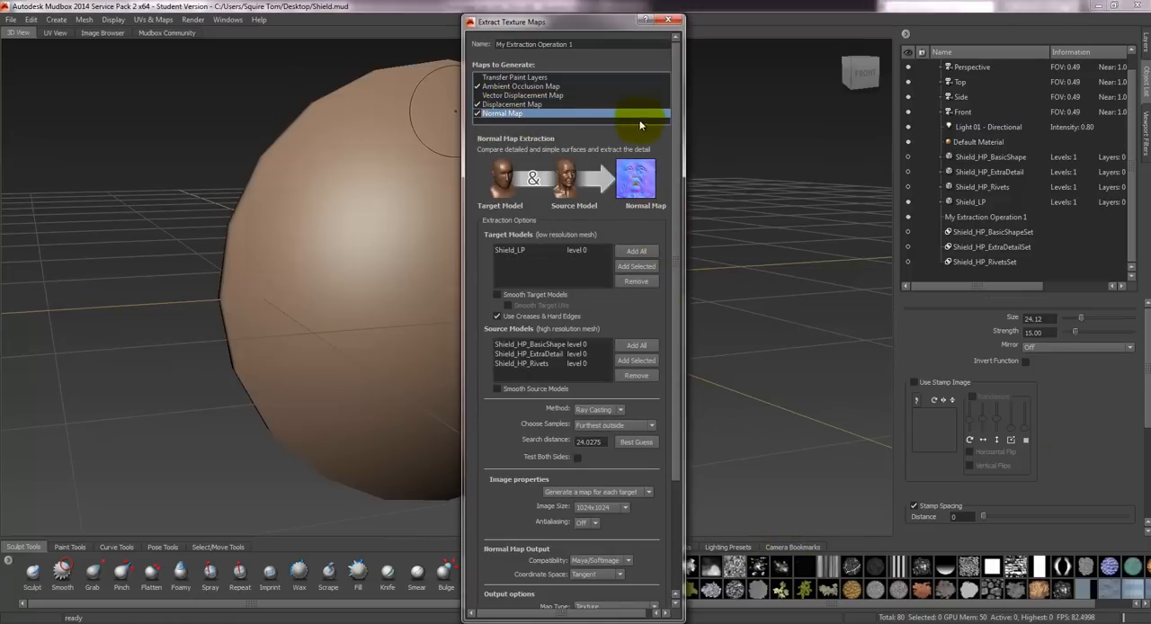
{"action": "left_click_drag", "start_coordinate": [675, 115], "coordinate": [679, 236]}
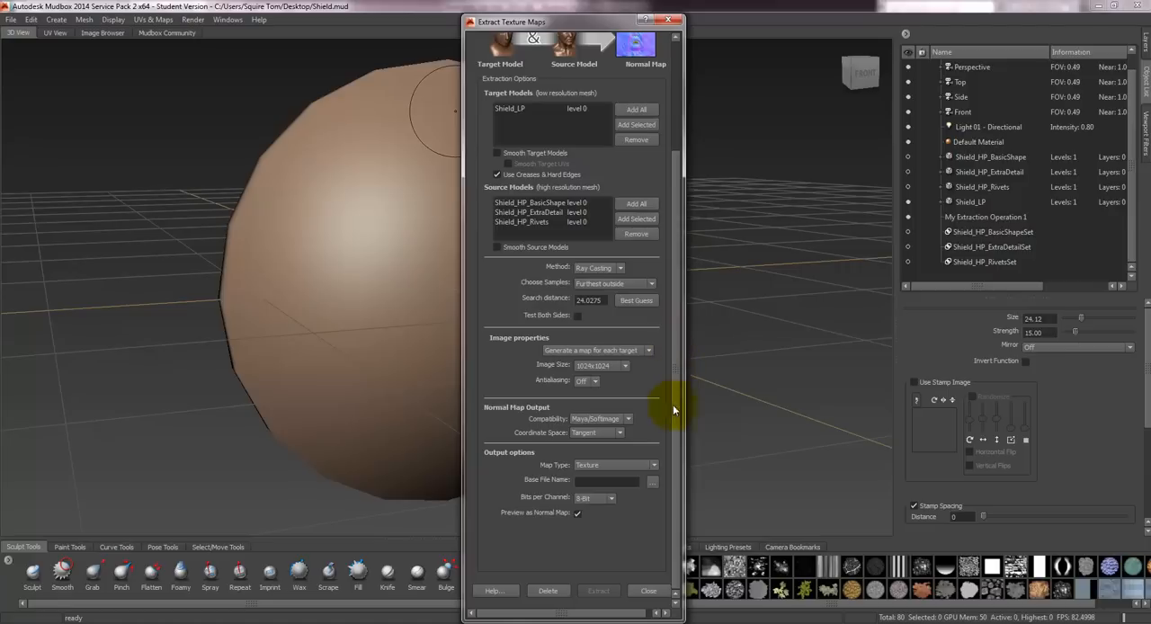
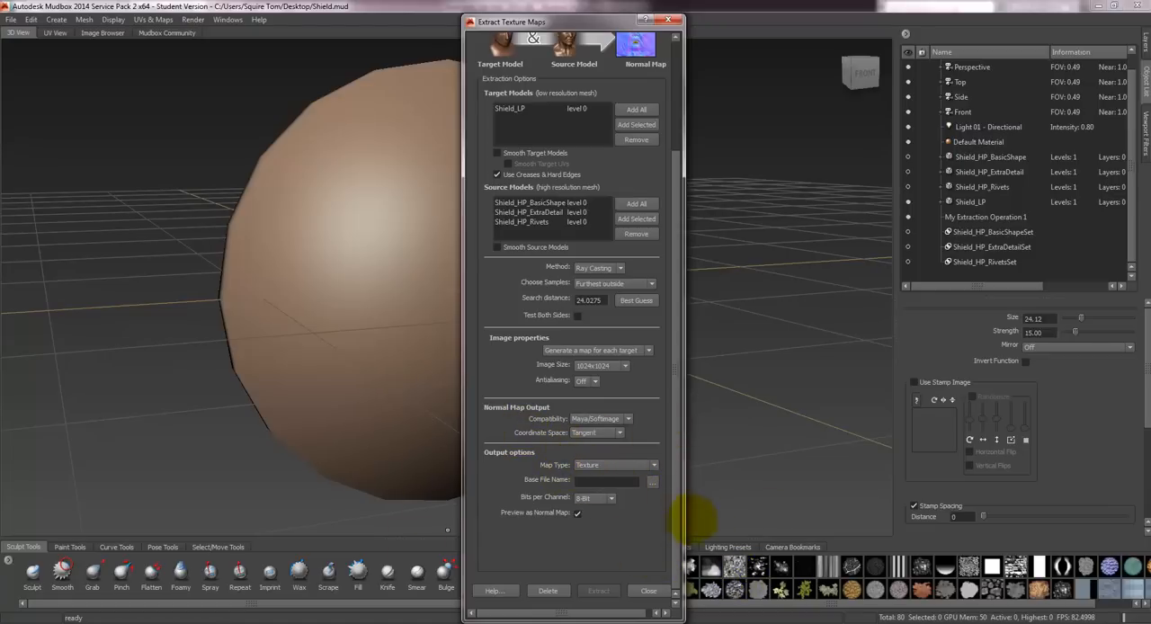
- Set the normal map's base file to Shield_Normal on the Desktop as an 8-bit RGBA PNG
{"action": "left_click", "coordinate": [653, 483]}
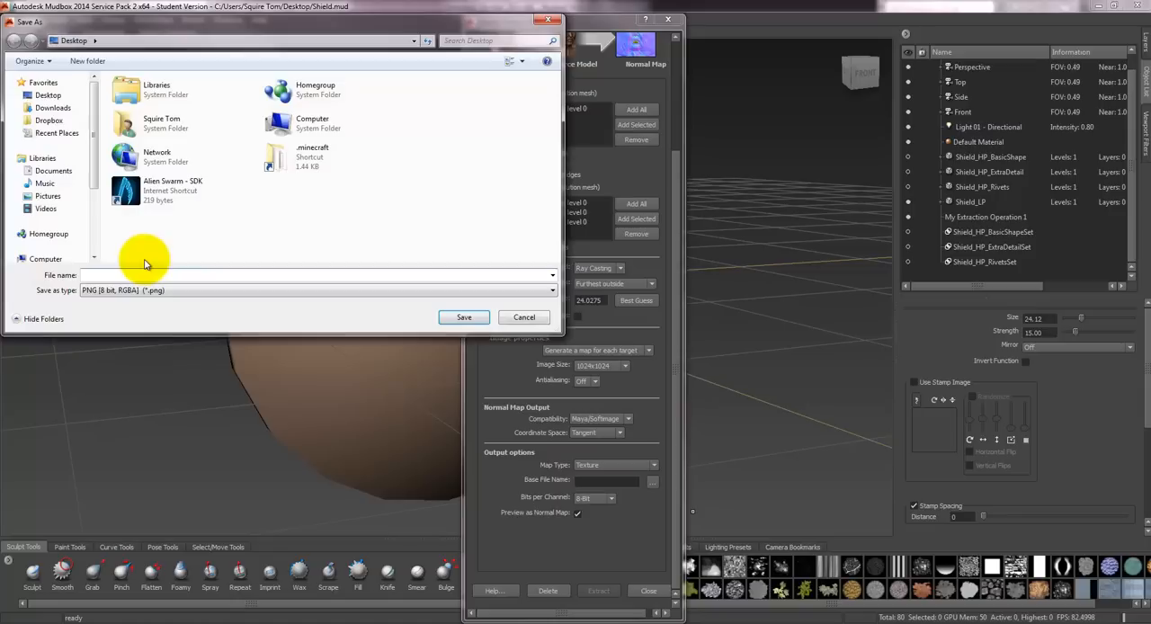
{"action": "type", "text": "Shi"}
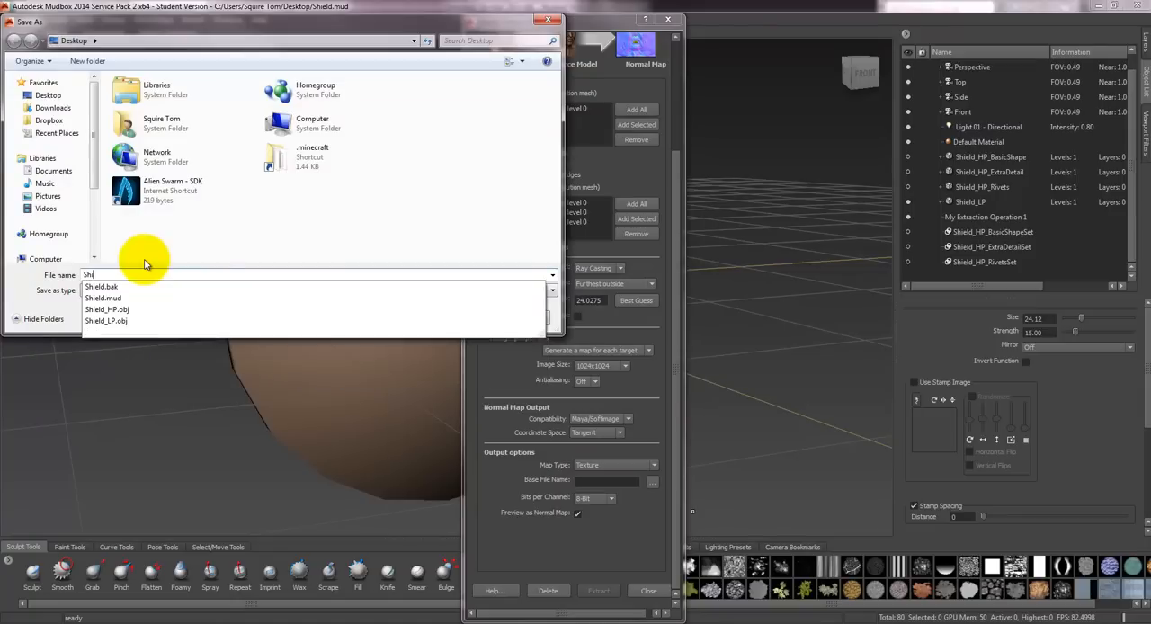
{"action": "type", "text": "eld_"}
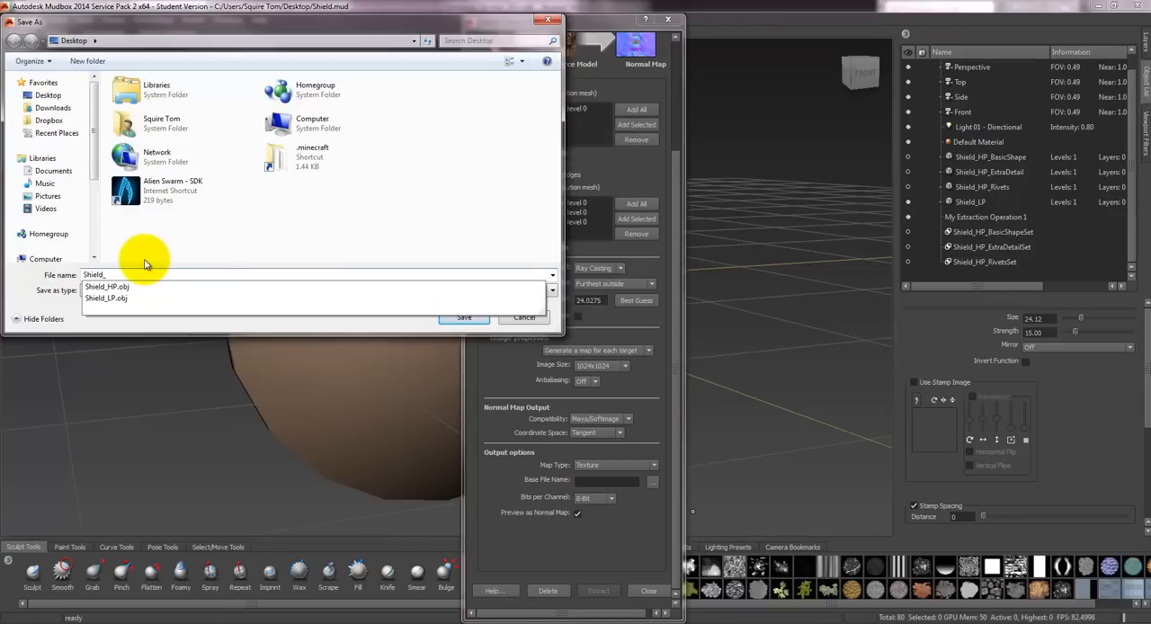
{"action": "type", "text": "Norm"}
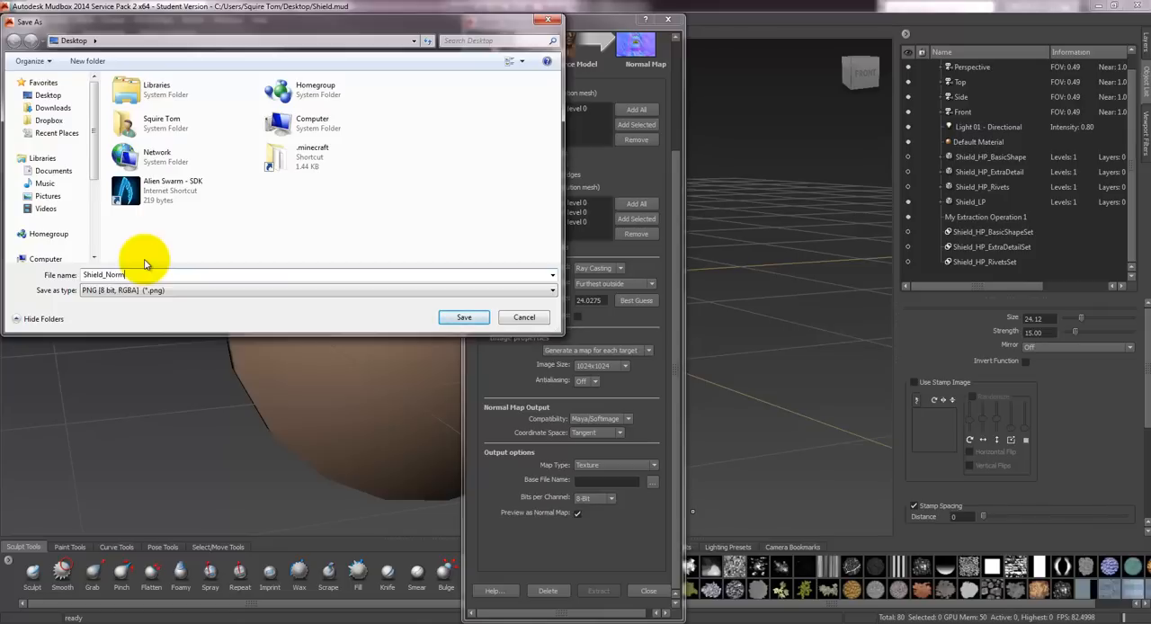
{"action": "type", "text": "al"}
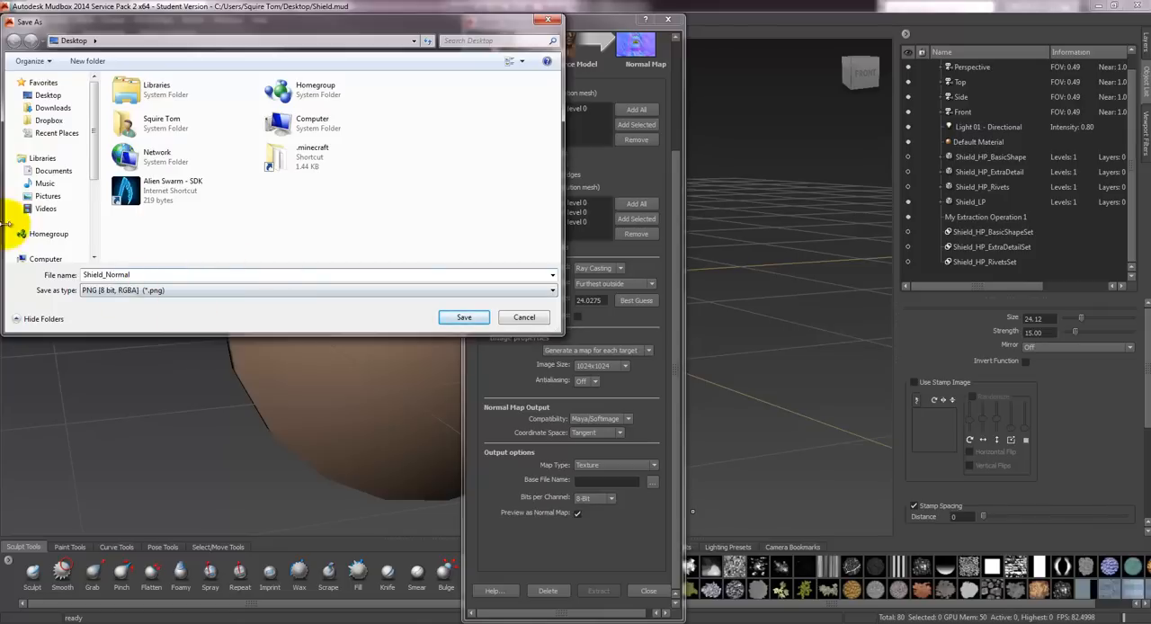
{"action": "left_click", "coordinate": [464, 319]}
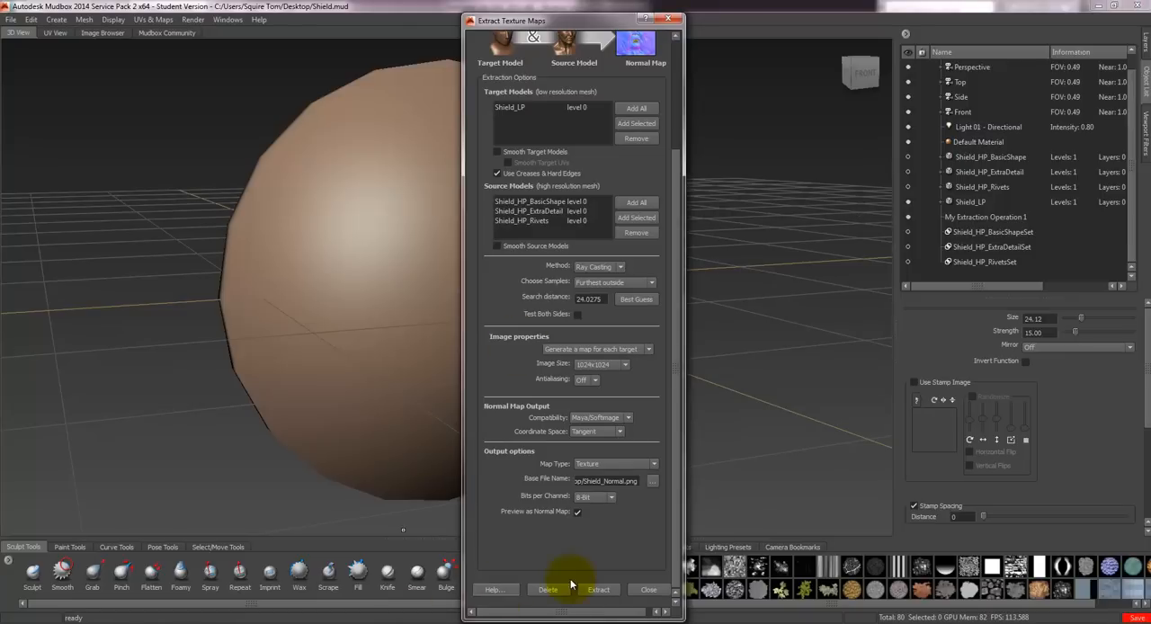
- Extract the normal, displacement and ambient occlusion maps and dismiss the extraction results
{"action": "left_click", "coordinate": [597, 589]}
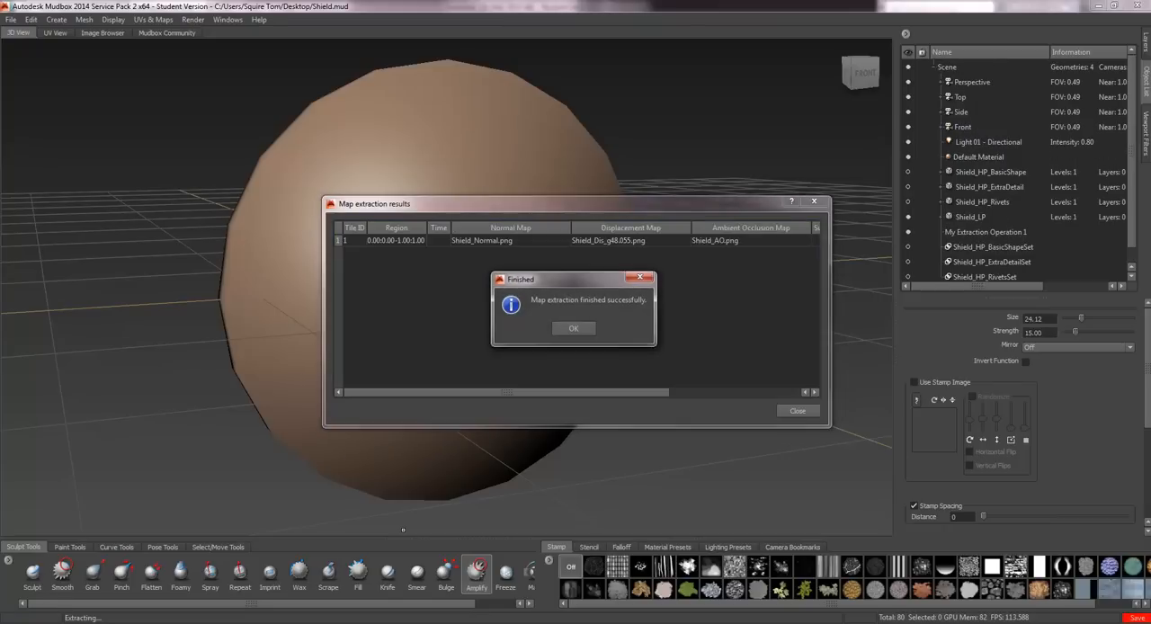
{"action": "left_click", "coordinate": [585, 328]}
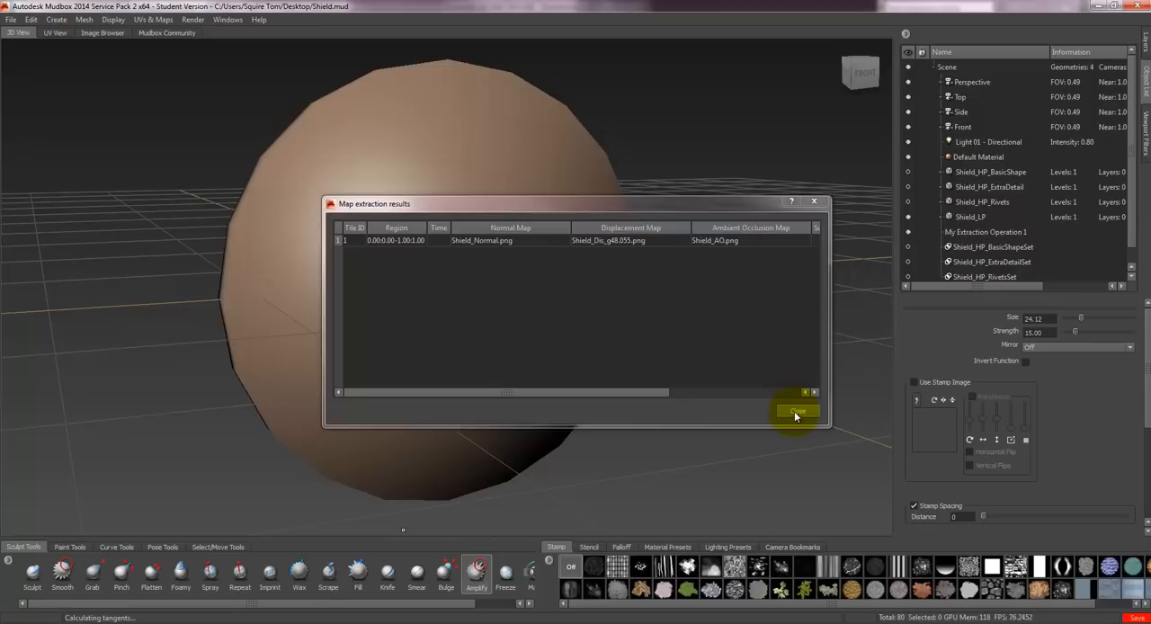
{"action": "left_click", "coordinate": [795, 412]}
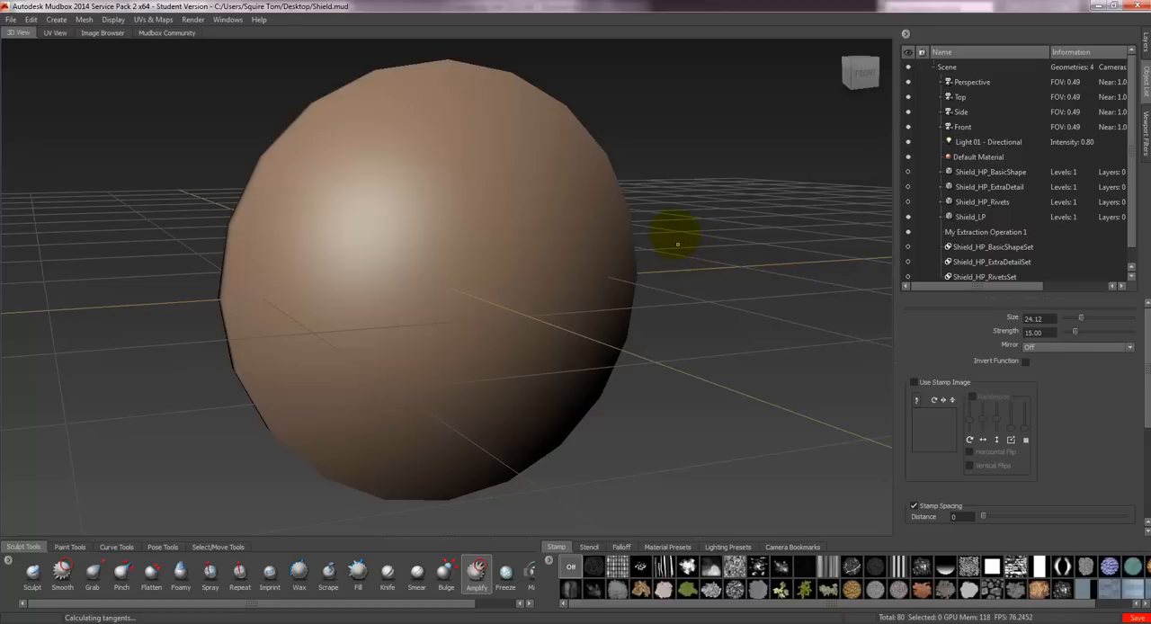
{"action": "mouse_move", "coordinate": [669, 212]}
{"action": "left_mouse_down", "text": "alt"}
{"action": "mouse_move", "coordinate": [642, 236]}
{"action": "mouse_move", "coordinate": [567, 210]}
{"action": "mouse_move", "coordinate": [513, 237]}
{"action": "mouse_move", "coordinate": [593, 267]}
{"action": "mouse_move", "coordinate": [668, 252]}
{"action": "mouse_move", "coordinate": [692, 196]}
{"action": "mouse_move", "coordinate": [599, 170]}
{"action": "mouse_move", "coordinate": [560, 195]}
{"action": "mouse_move", "coordinate": [568, 239]}
{"action": "mouse_move", "coordinate": [646, 238]}
{"action": "mouse_move", "coordinate": [749, 206]}
{"action": "mouse_move", "coordinate": [741, 277]}
{"action": "mouse_move", "coordinate": [524, 213]}
{"action": "mouse_move", "coordinate": [611, 175]}
{"action": "mouse_move", "coordinate": [680, 225]}
{"action": "mouse_move", "coordinate": [599, 236]}
{"action": "mouse_move", "coordinate": [626, 303]}
{"action": "mouse_move", "coordinate": [668, 213]}
{"action": "left_mouse_up", "text": "alt"}
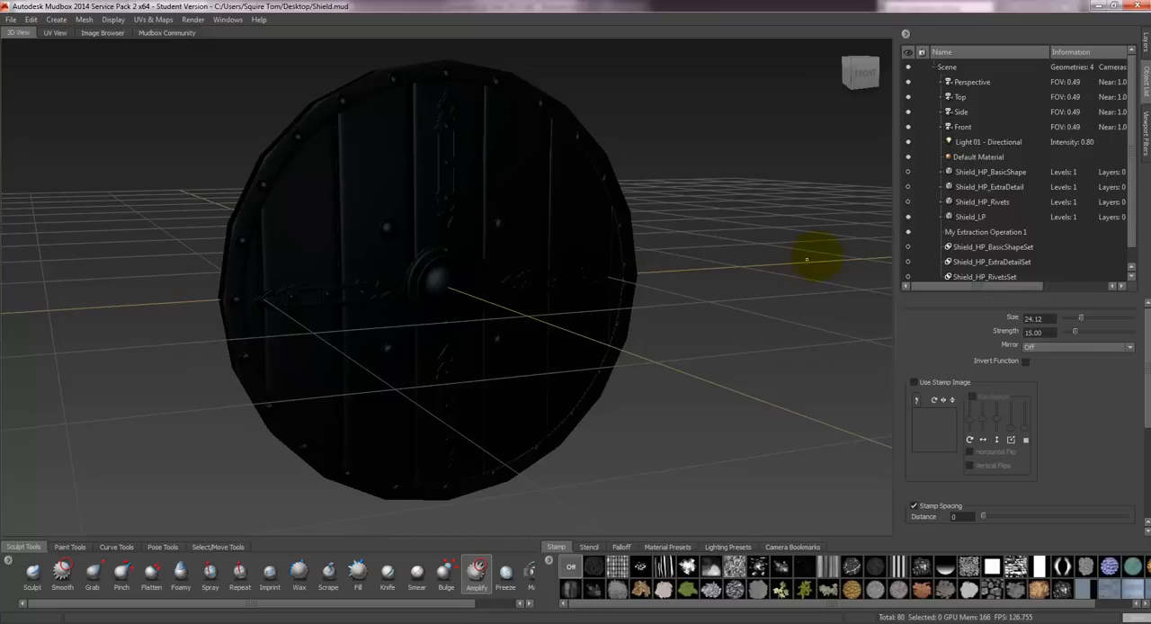
- Bring up the low-poly shield's paint layers and hide the Shield_AO diffuse layer
{"action": "left_click", "coordinate": [1145, 43]}
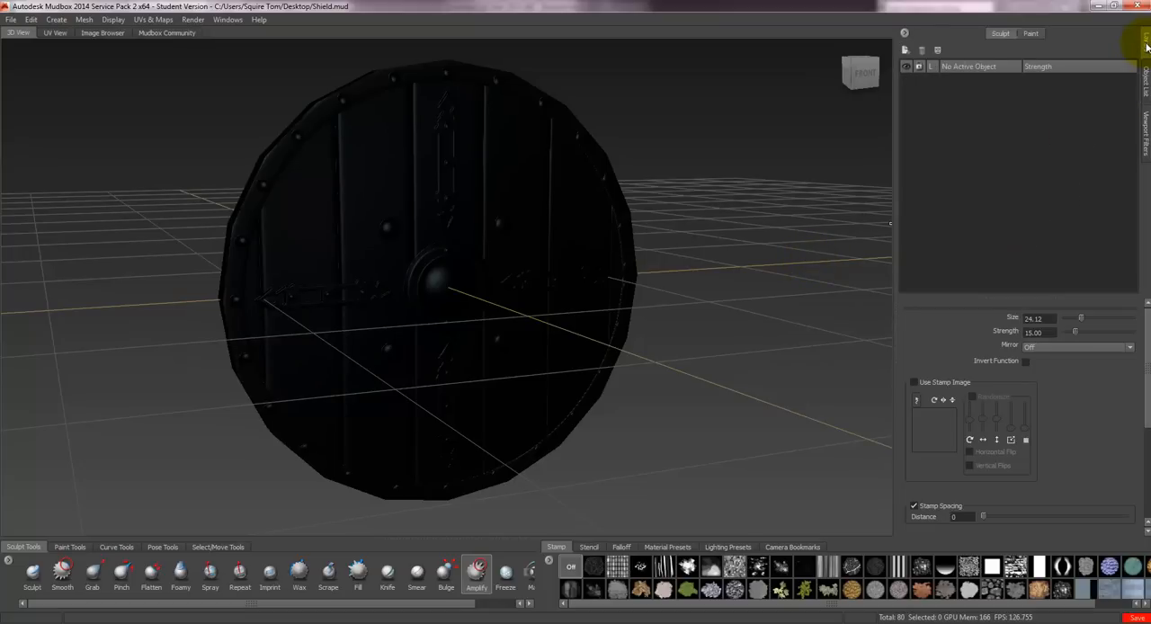
{"action": "left_click", "coordinate": [1032, 35]}
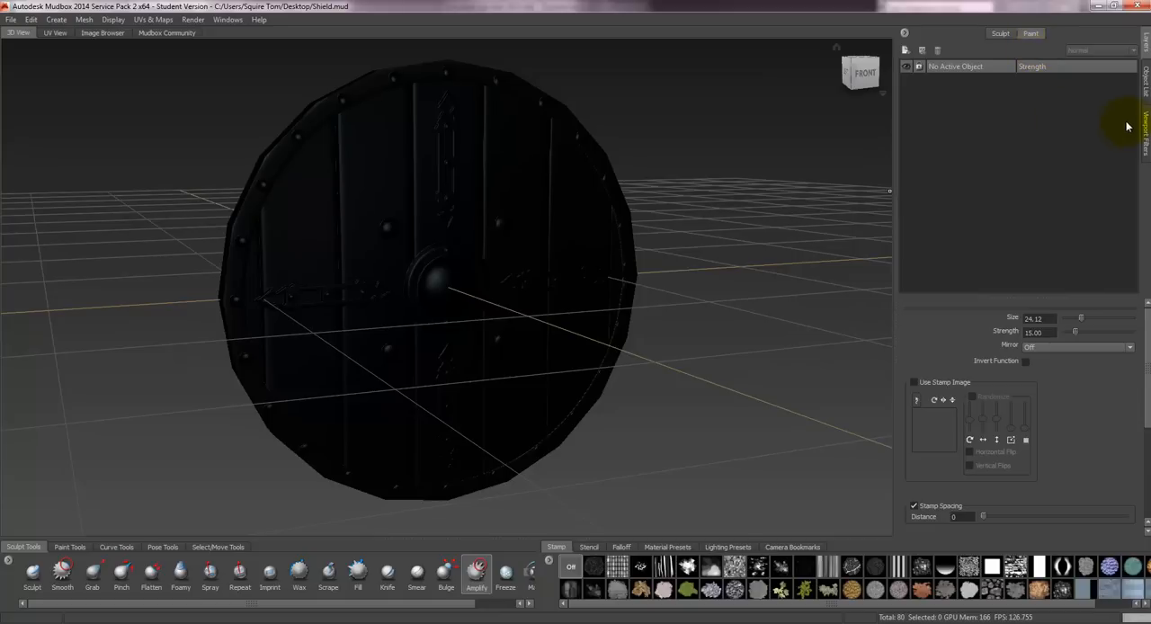
{"action": "left_click", "coordinate": [512, 215]}
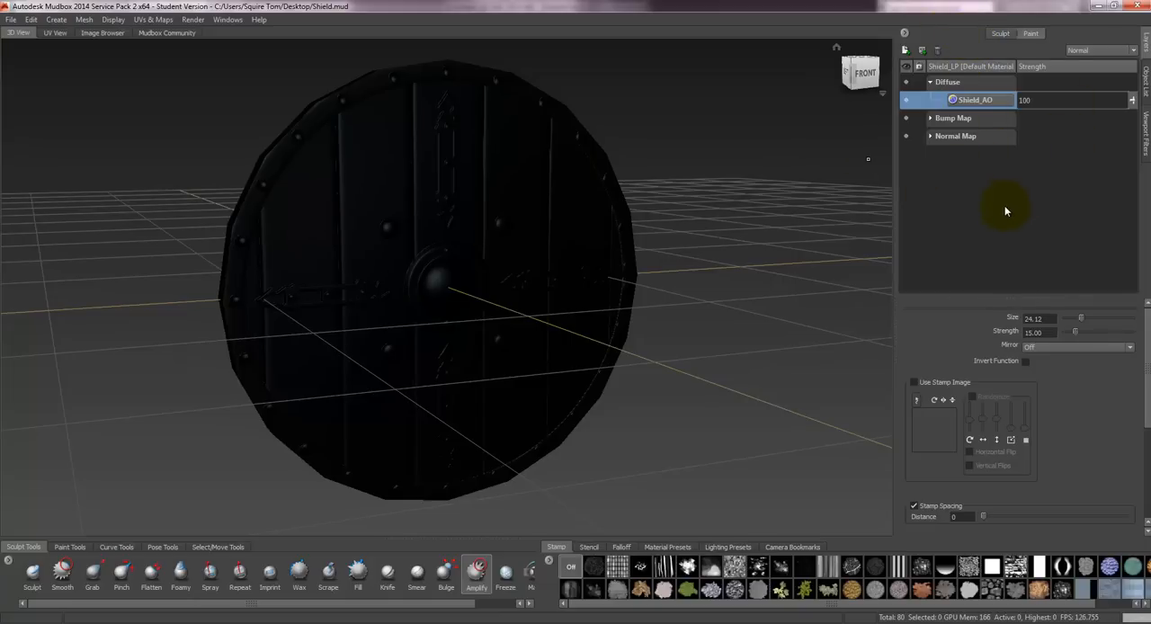
{"action": "left_click", "coordinate": [906, 98]}
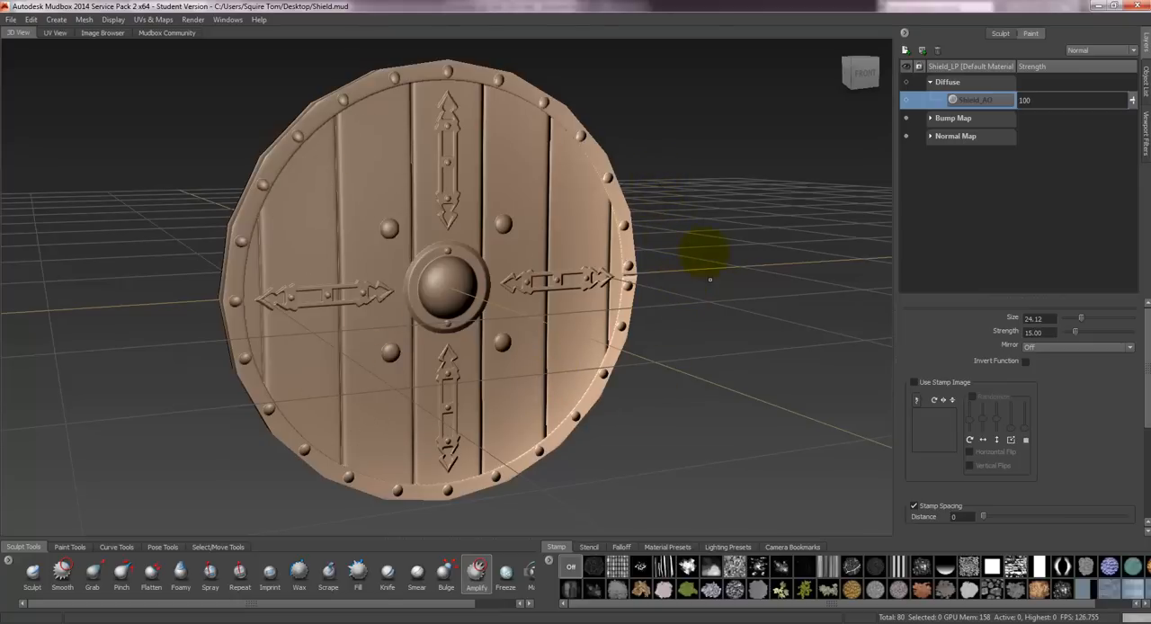
- Examine the normal-mapped detail on the low-poly shield from the front, the sides and near edge-on
{"action": "left_click_drag", "start_coordinate": [687, 249], "coordinate": [638, 220], "text": "alt"}
{"action": "mouse_move", "coordinate": [675, 319]}
{"action": "left_mouse_down", "text": "alt"}
{"action": "mouse_move", "coordinate": [650, 290]}
{"action": "mouse_move", "coordinate": [639, 318]}
{"action": "mouse_move", "coordinate": [636, 296]}
{"action": "mouse_move", "coordinate": [599, 275]}
{"action": "mouse_move", "coordinate": [592, 315]}
{"action": "mouse_move", "coordinate": [673, 180]}
{"action": "left_mouse_up", "text": "alt"}
{"action": "mouse_move", "coordinate": [714, 229]}
{"action": "left_mouse_down", "text": "alt"}
{"action": "mouse_move", "coordinate": [725, 178]}
{"action": "mouse_move", "coordinate": [789, 222]}
{"action": "left_mouse_up", "text": "alt"}
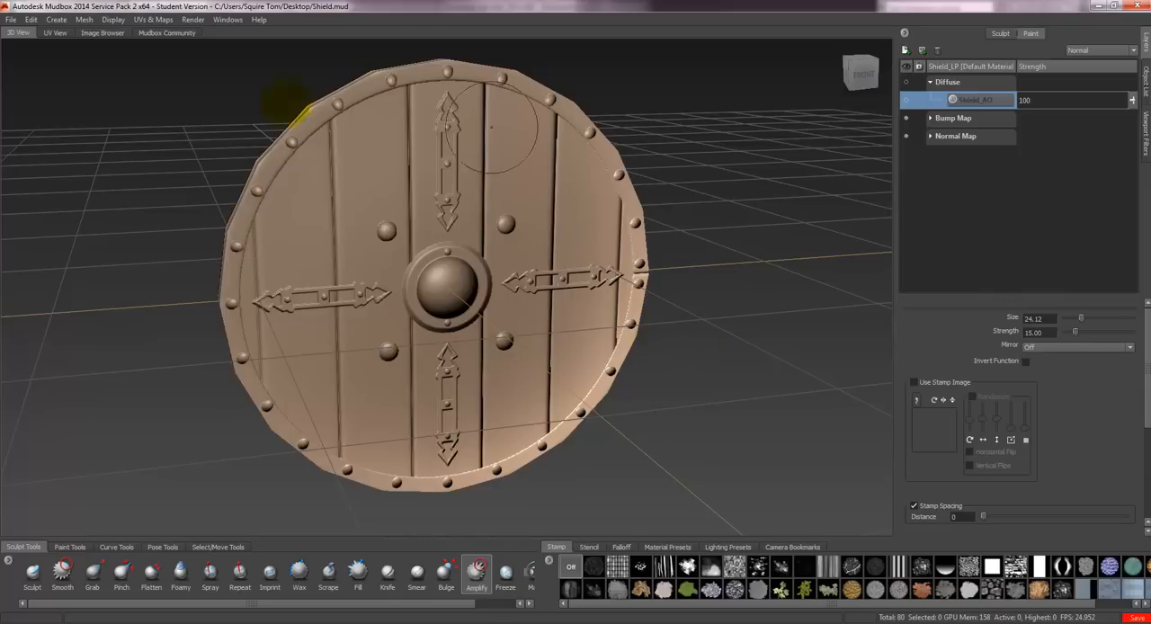
{"action": "left_click_drag", "start_coordinate": [746, 326], "coordinate": [715, 284], "text": "alt"}
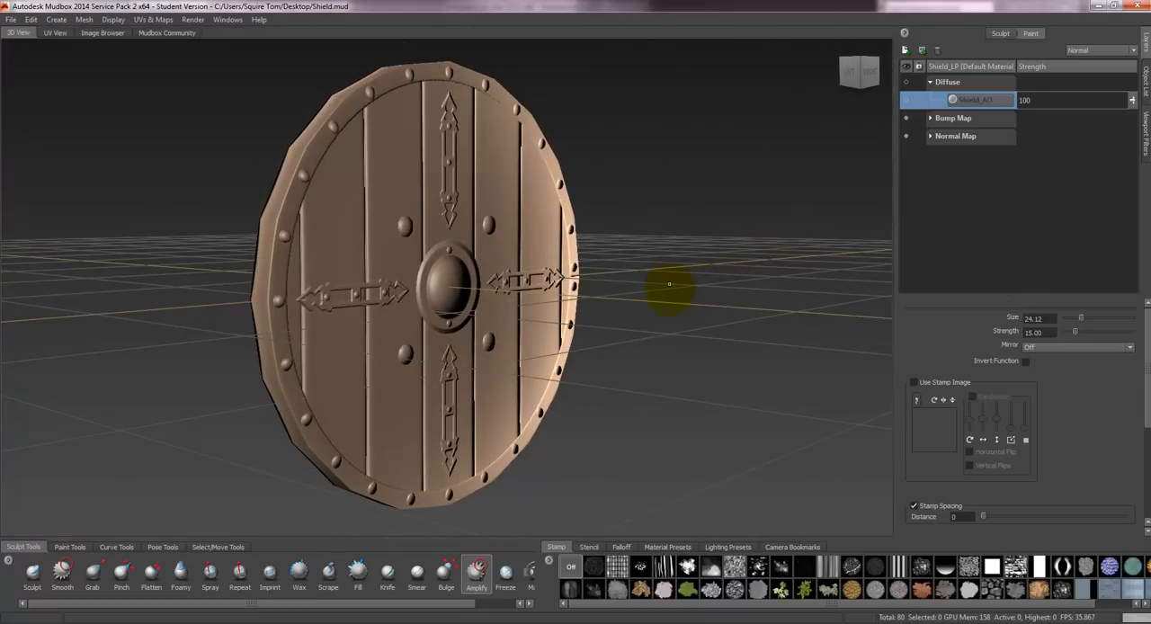
{"action": "left_click_drag", "start_coordinate": [639, 185], "coordinate": [649, 281], "text": "alt"}
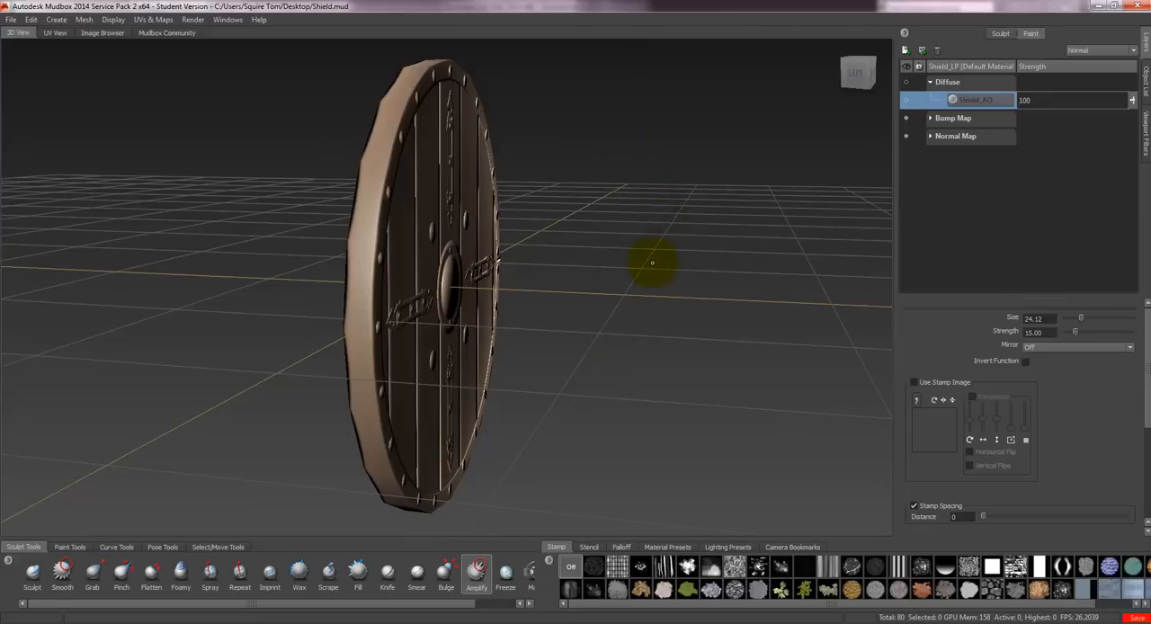
{"action": "left_click_drag", "start_coordinate": [607, 268], "coordinate": [380, 206], "text": "alt"}
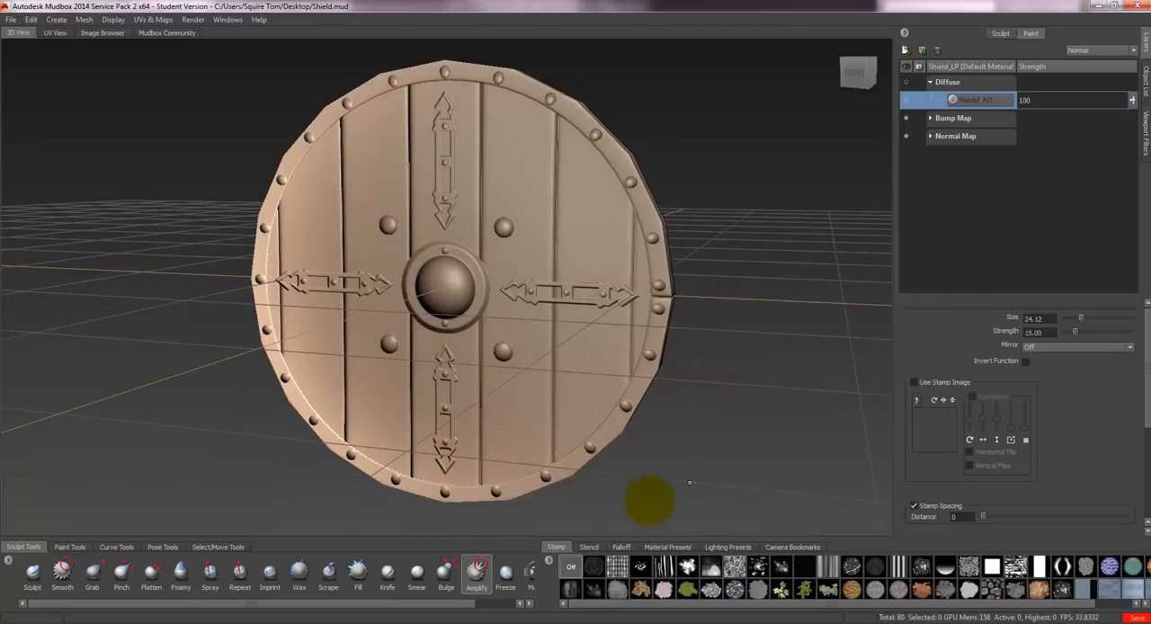
- Switch to Marmoset Toolbag and start a new scene
{"action": "left_click", "coordinate": [585, 622]}
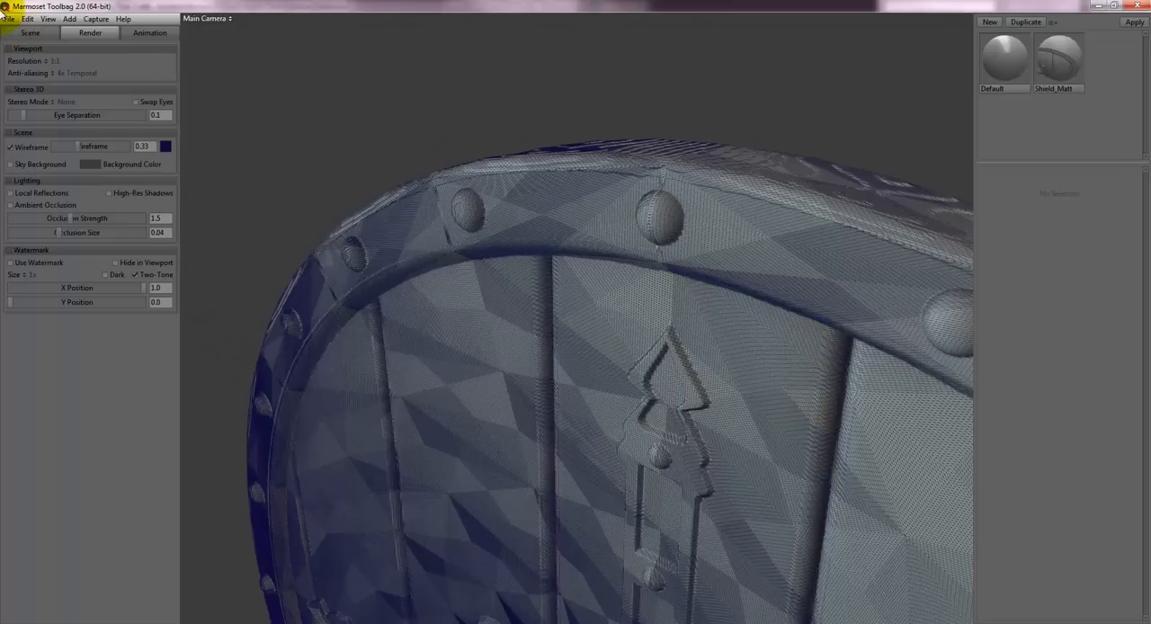
{"action": "left_click", "coordinate": [8, 19]}
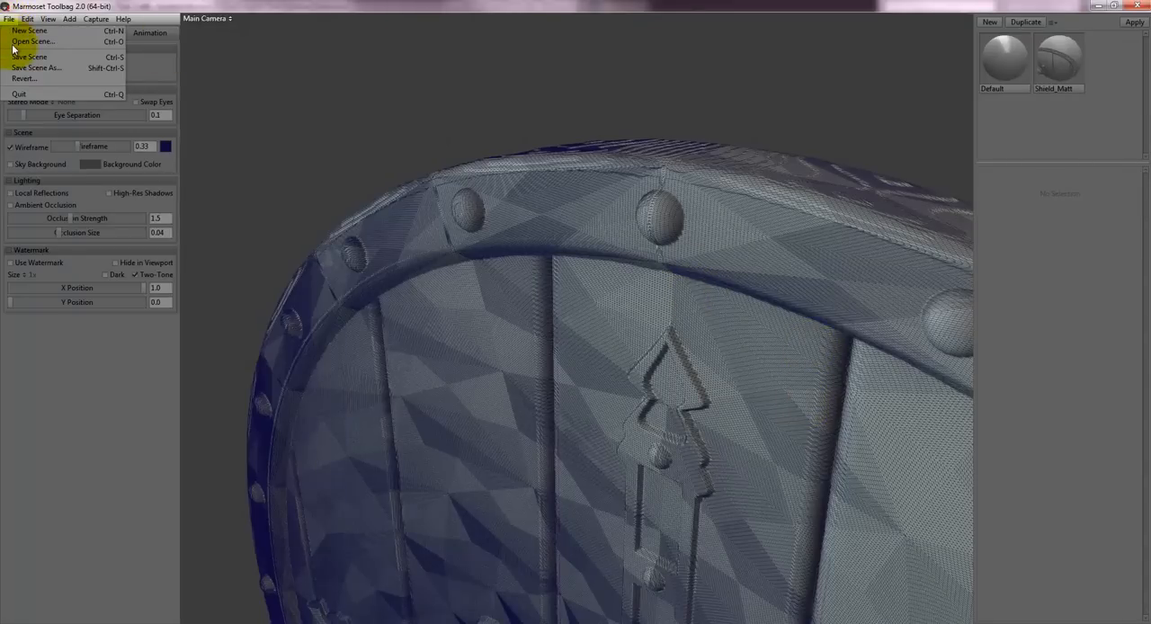
{"action": "left_click", "coordinate": [29, 31]}
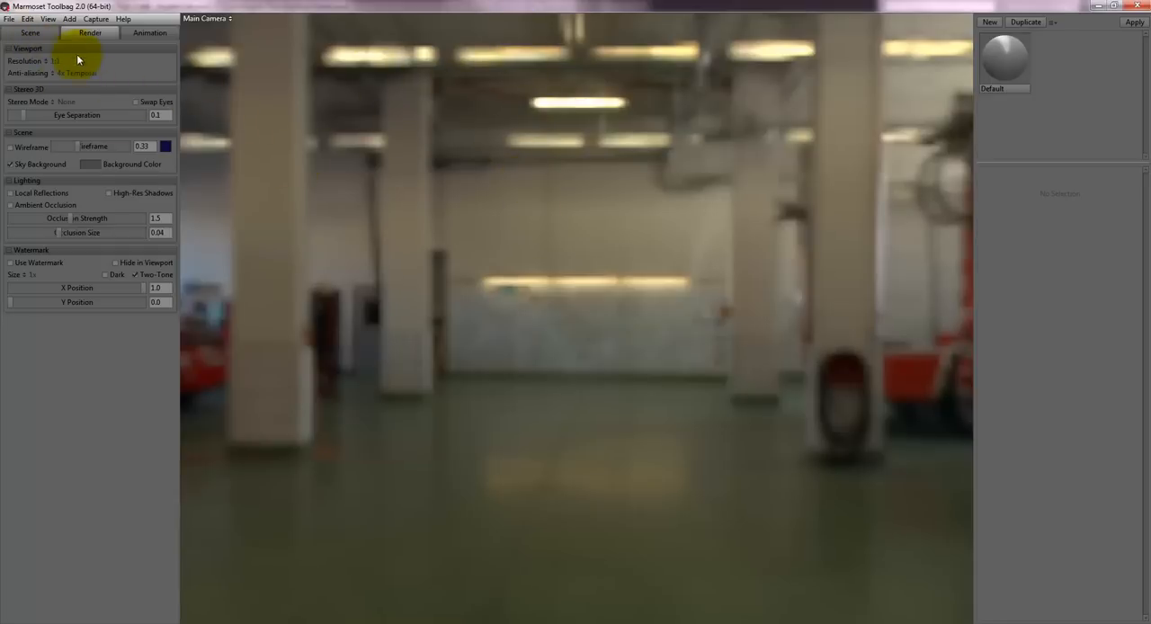
- Add the Shield_LP.obj mesh from the Desktop to the scene
{"action": "left_click", "coordinate": [68, 18]}
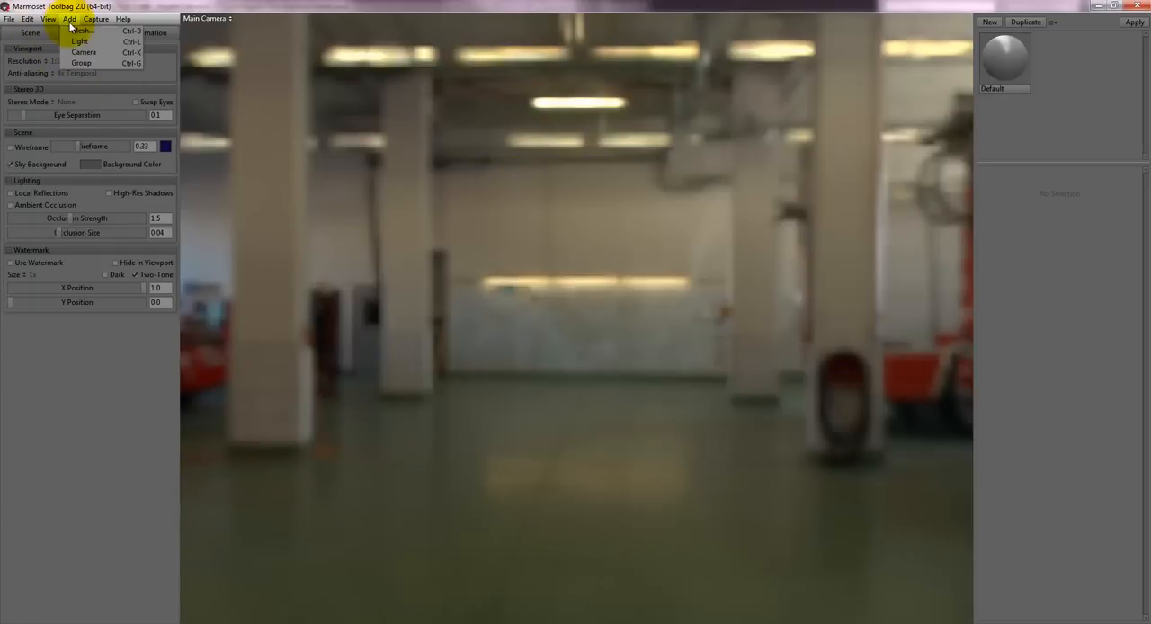
{"action": "left_click", "coordinate": [77, 31]}
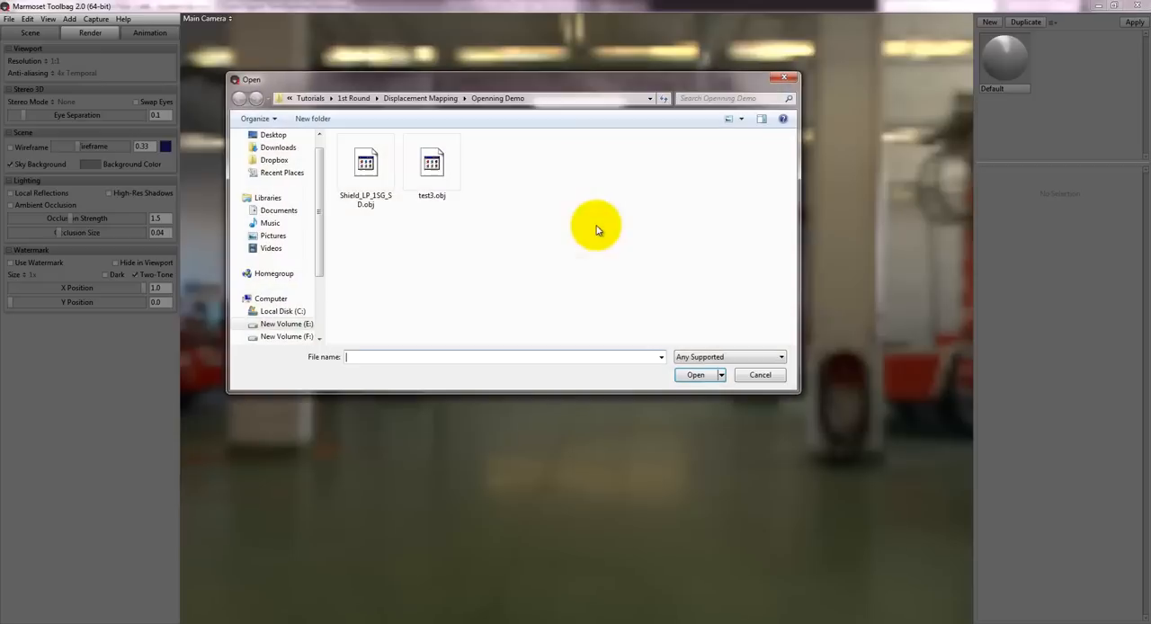
{"action": "left_click", "coordinate": [270, 135]}
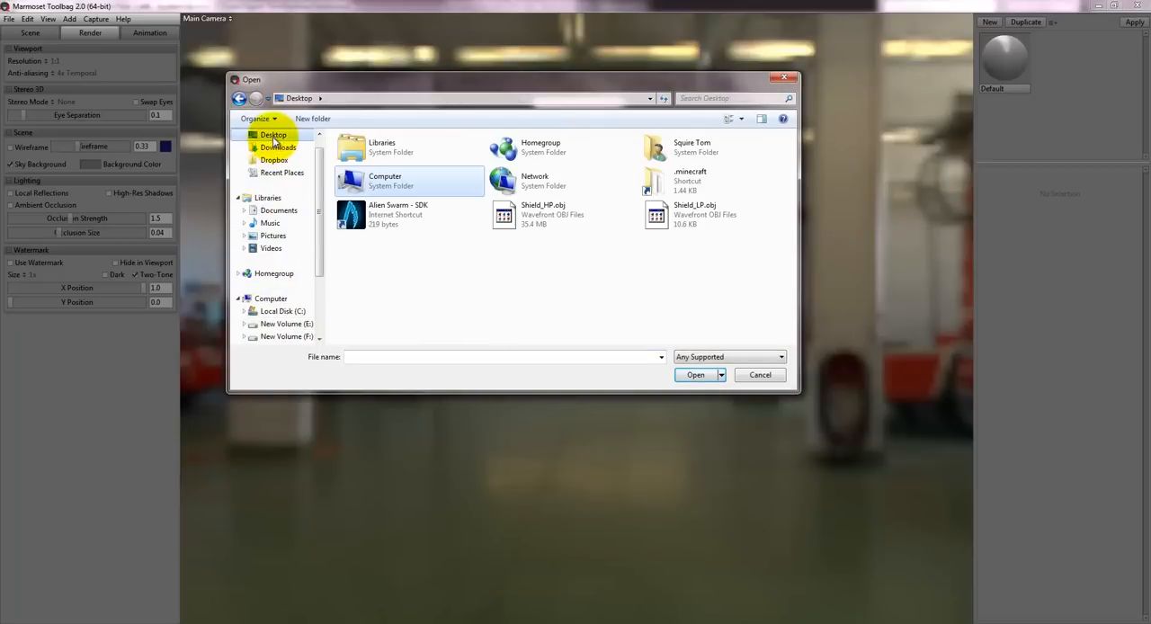
{"action": "left_click", "coordinate": [710, 216]}
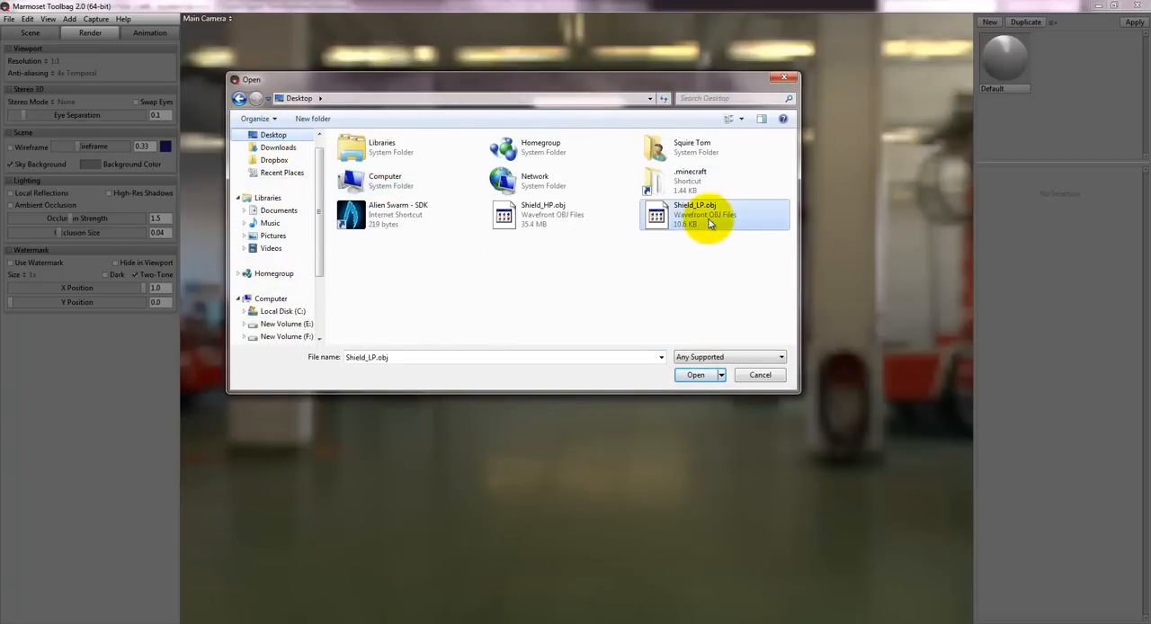
{"action": "left_click", "coordinate": [695, 374]}
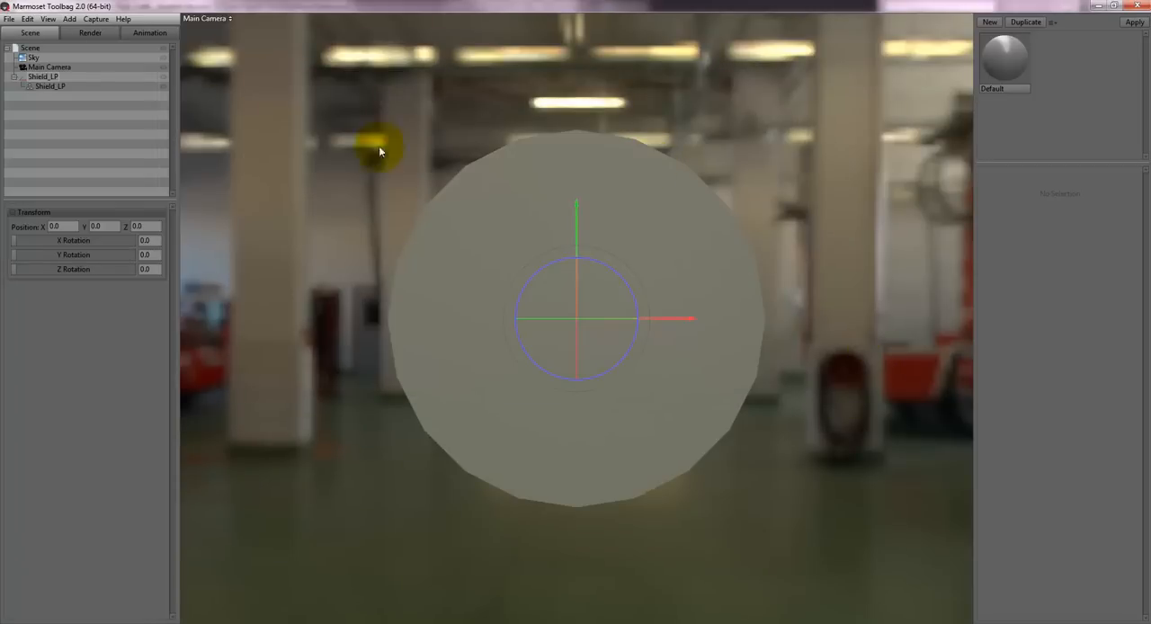
- Turn off the sky background in the render settings to show a plain background
{"action": "left_click", "coordinate": [91, 33]}
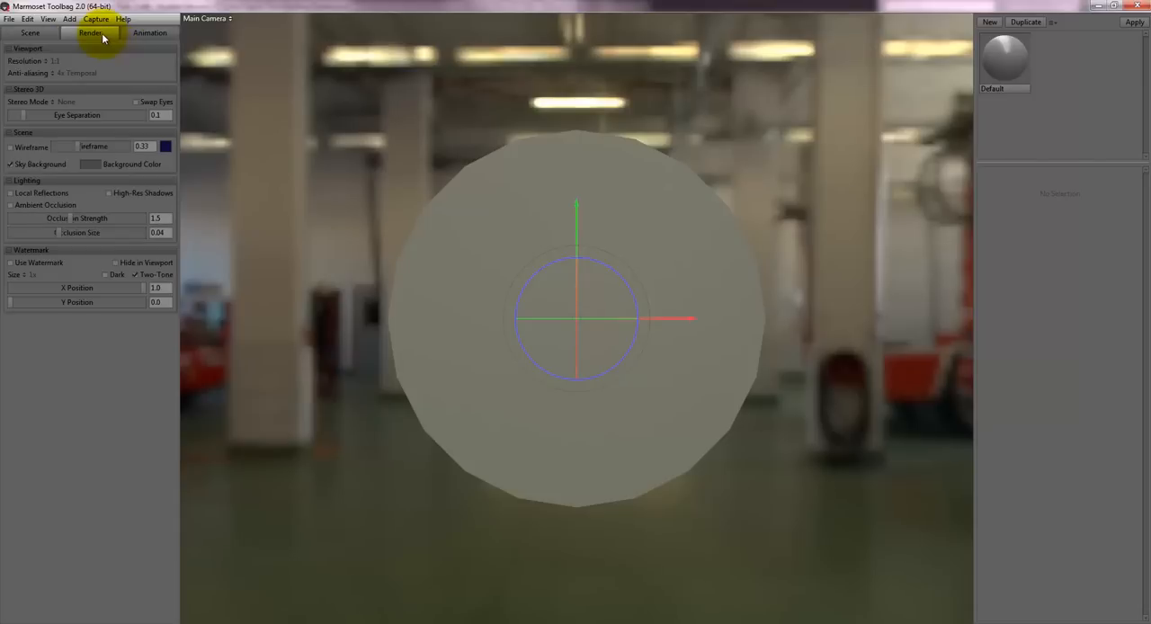
{"action": "left_click", "coordinate": [11, 165]}
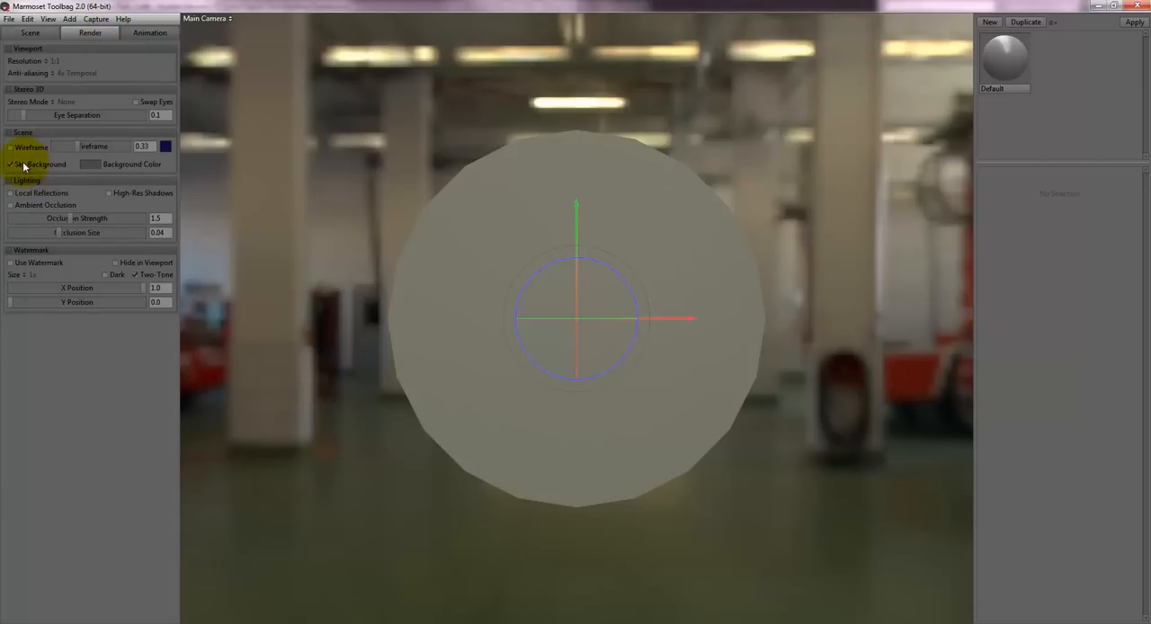
{"action": "left_click", "coordinate": [24, 166]}
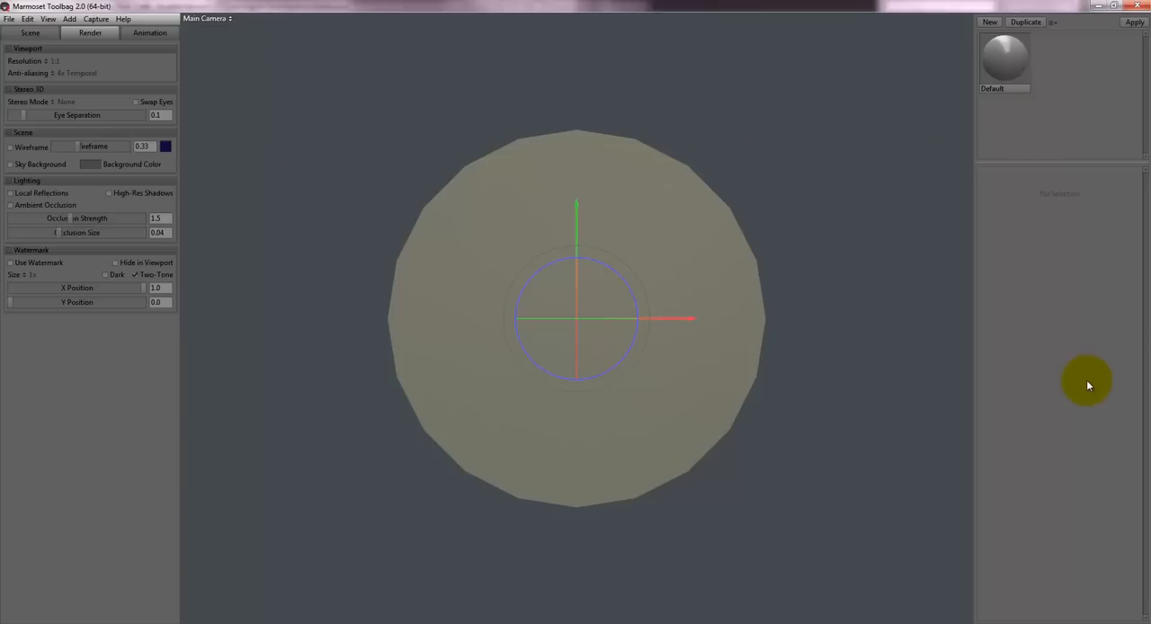
- Create a new material and apply it to the shield mesh
{"action": "left_click", "coordinate": [997, 27]}
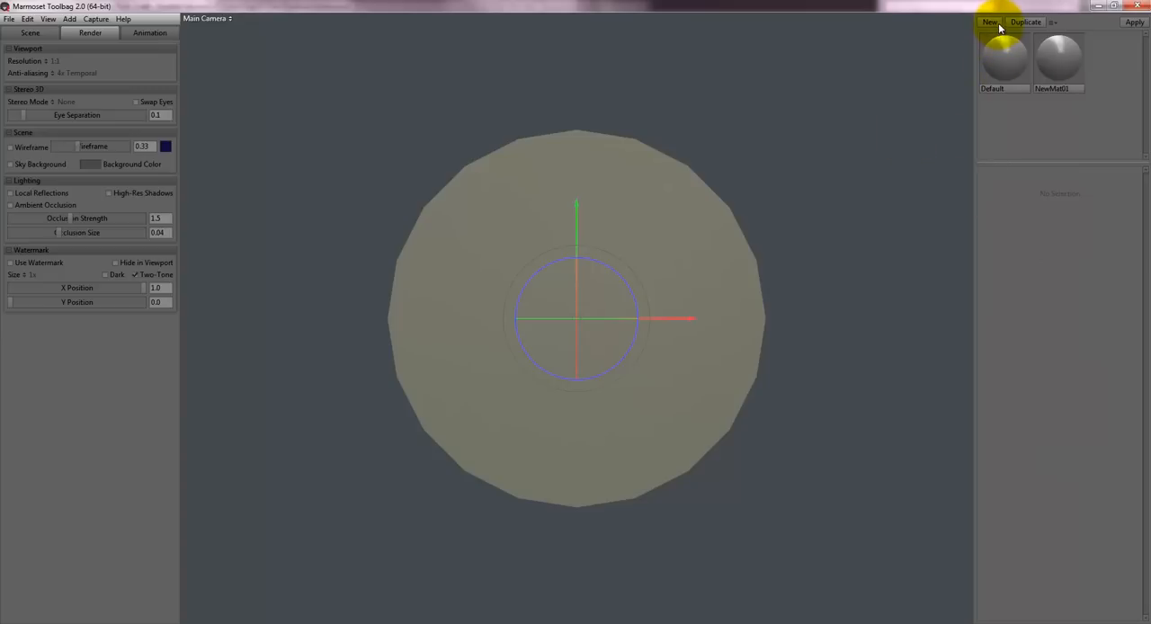
{"action": "left_click", "coordinate": [1058, 70]}
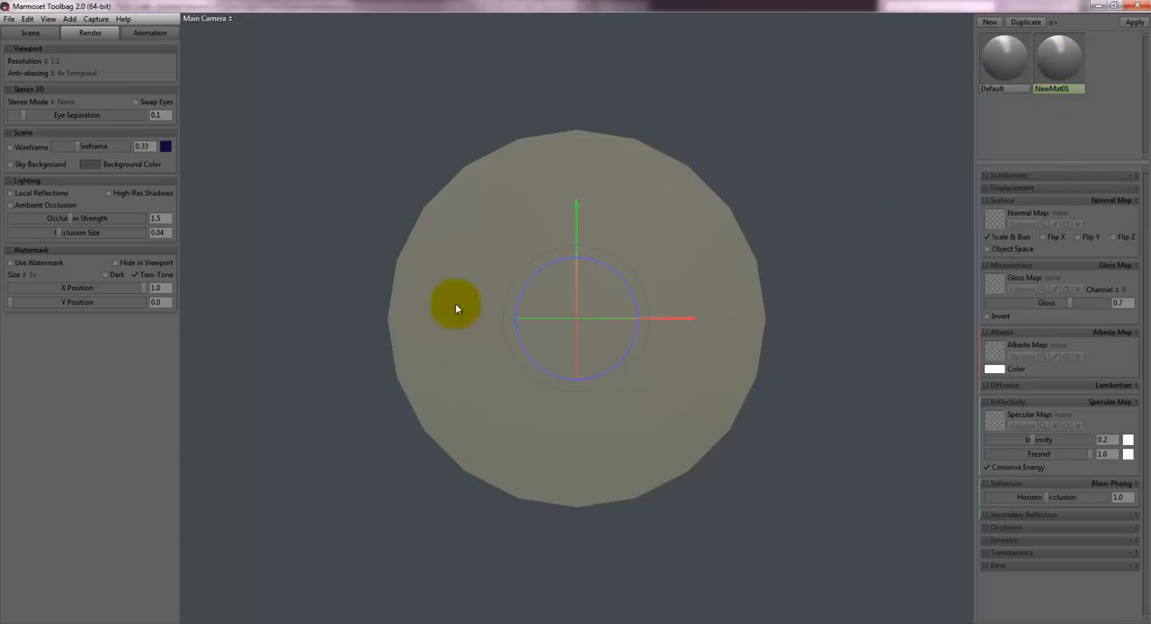
{"action": "left_click_drag", "start_coordinate": [1061, 64], "coordinate": [580, 294]}
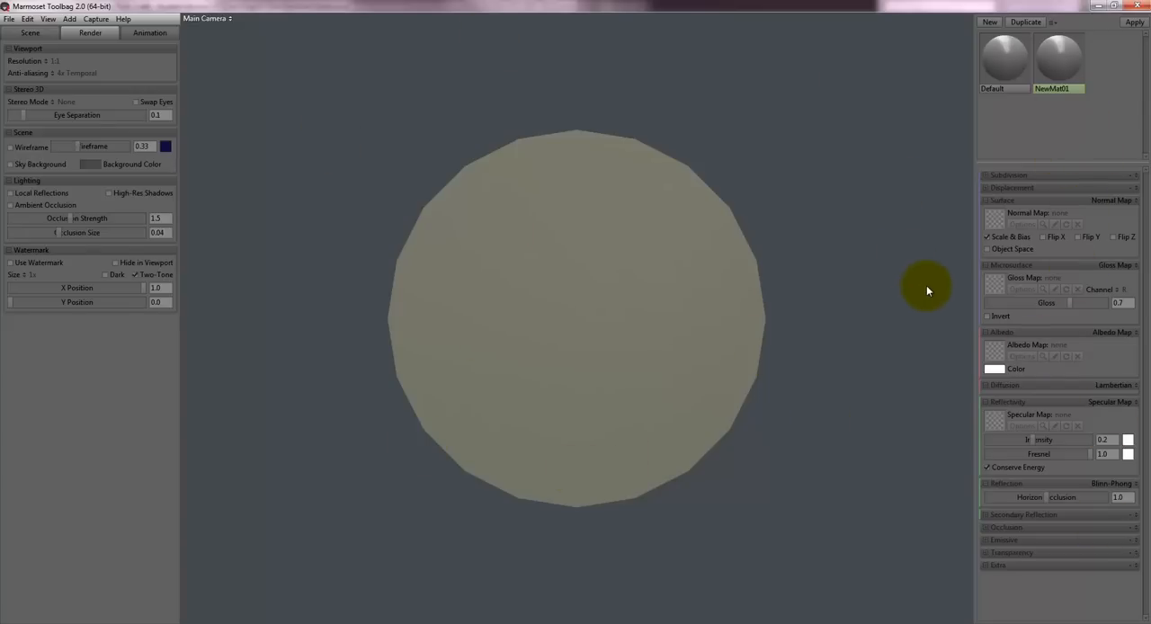
- Load Shield_Normal.png from the Desktop as the new material's normal map
{"action": "left_click", "coordinate": [992, 222]}
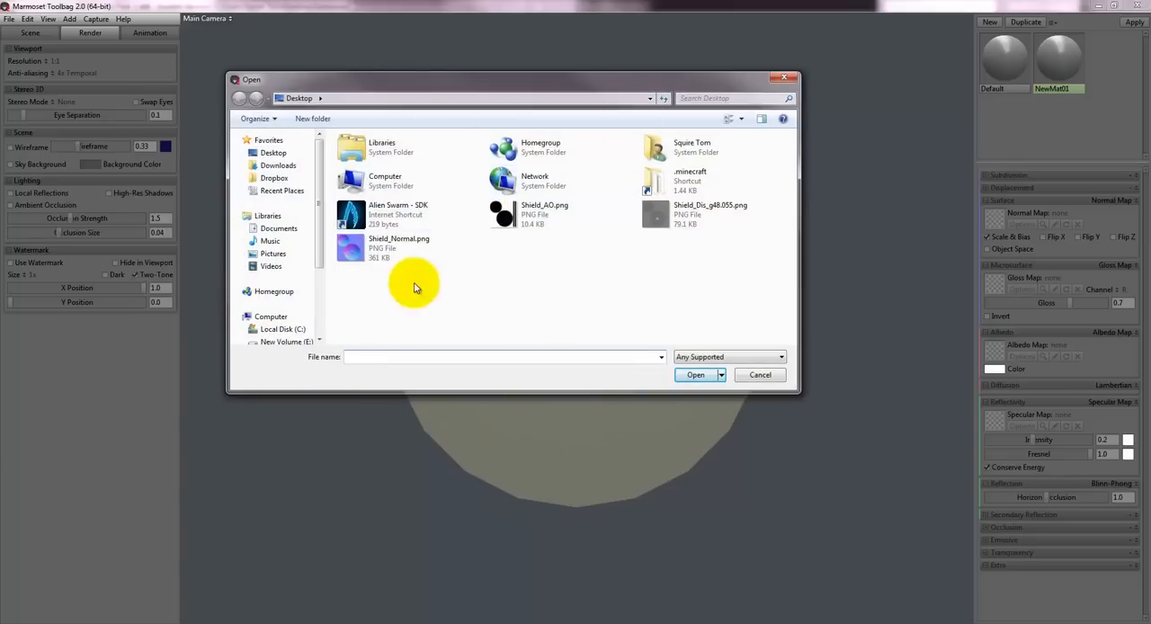
{"action": "left_click", "coordinate": [381, 249]}
{"action": "left_click", "coordinate": [694, 375]}
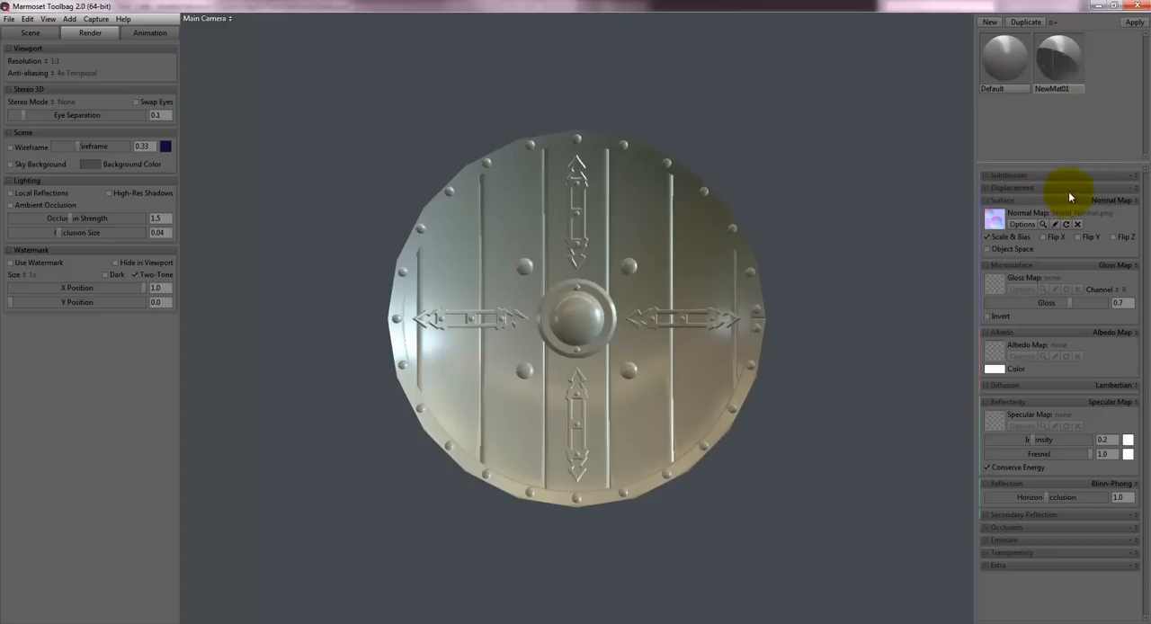
- Enable height displacement on the shield material and load Shield_Dis_g48.055.png from the Desktop as its displacement map
{"action": "left_click", "coordinate": [1129, 200]}
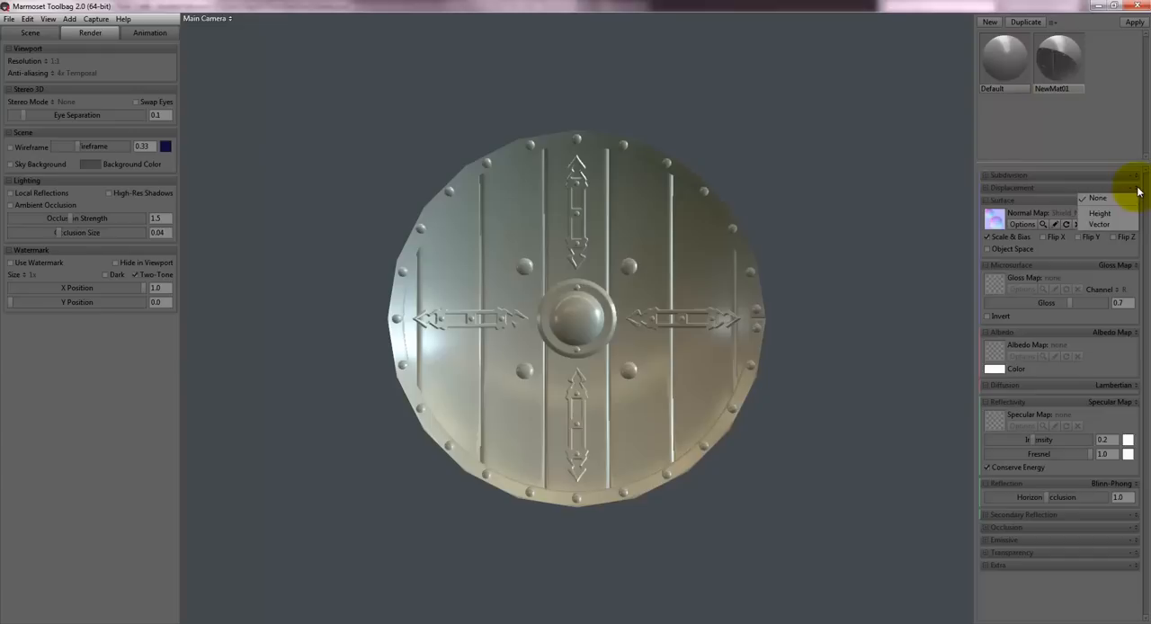
{"action": "left_click", "coordinate": [1098, 214]}
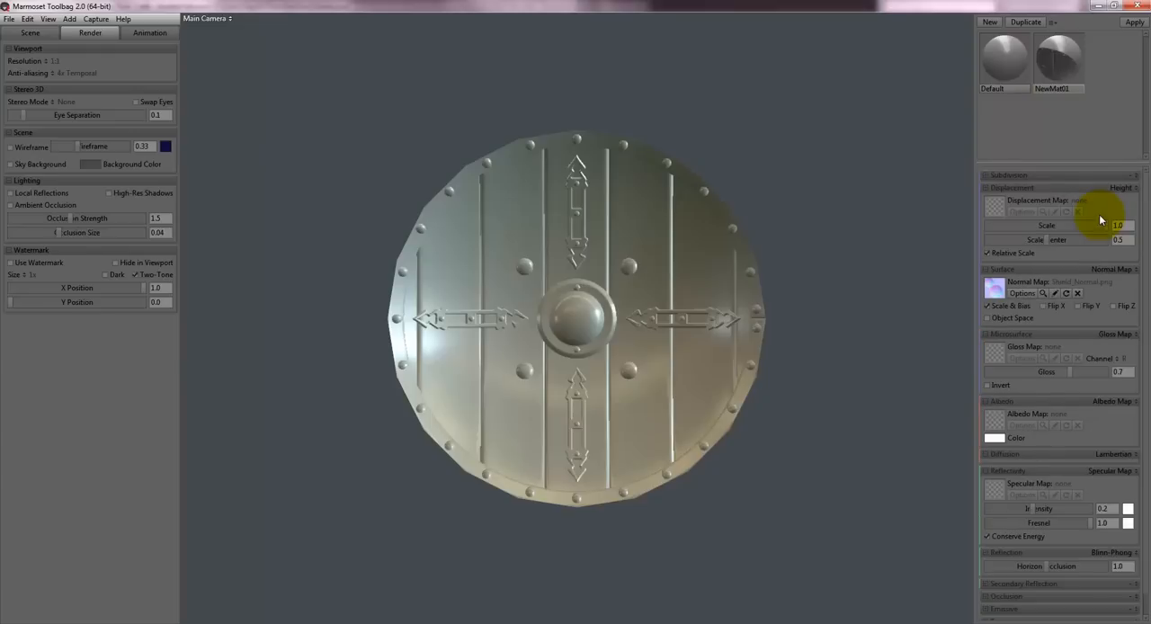
{"action": "left_click", "coordinate": [994, 208]}
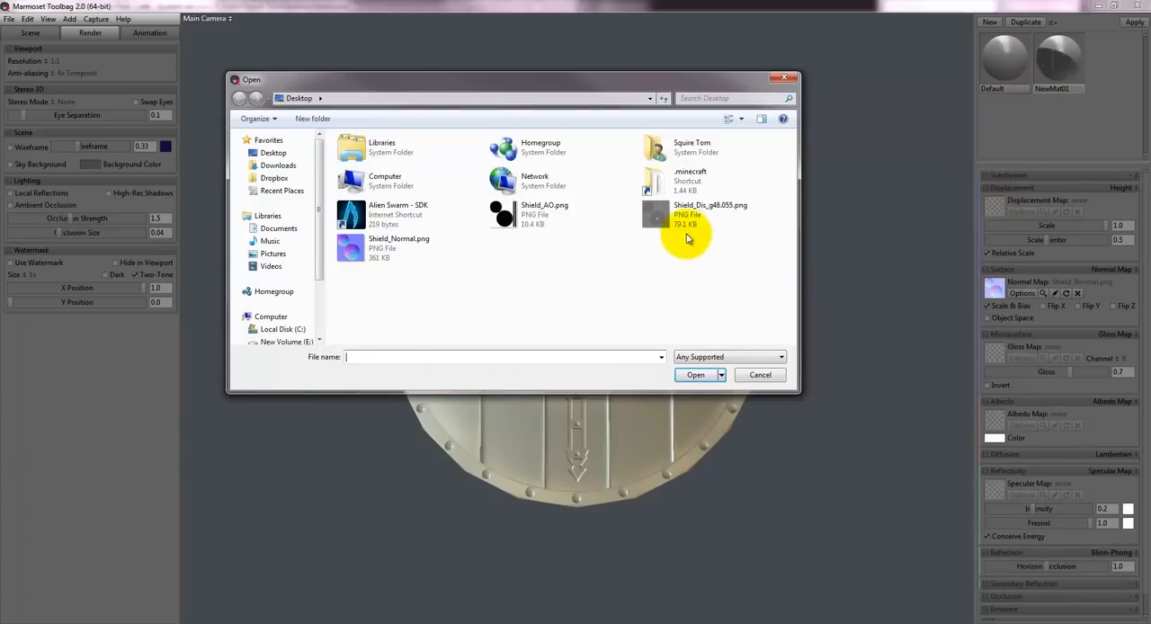
{"action": "left_click", "coordinate": [689, 223]}
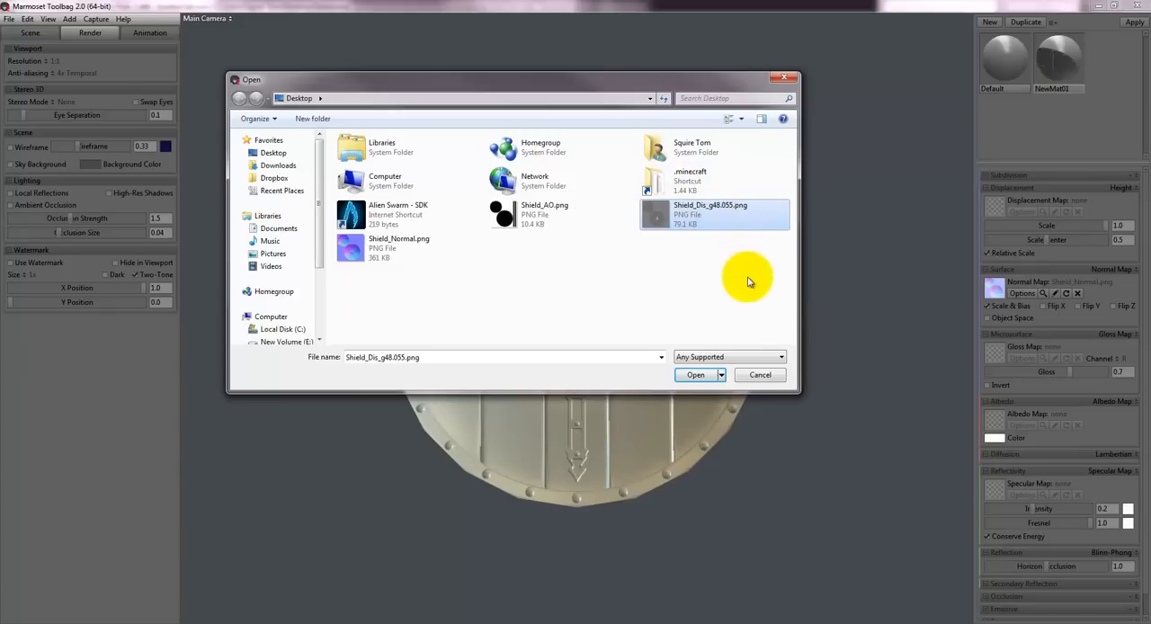
{"action": "left_click", "coordinate": [696, 375]}
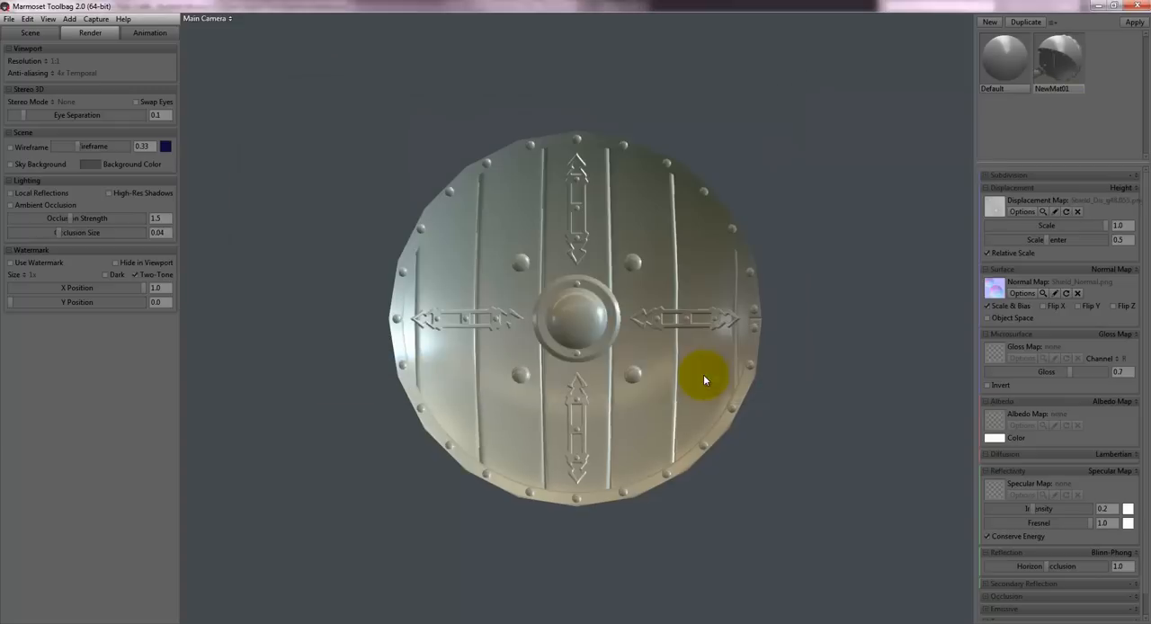
- Set the displacement scale of the shield material to 0.24 and check the shield's side profile
{"action": "left_click_drag", "start_coordinate": [765, 244], "coordinate": [712, 240]}
{"action": "left_click_drag", "start_coordinate": [759, 465], "coordinate": [757, 194]}
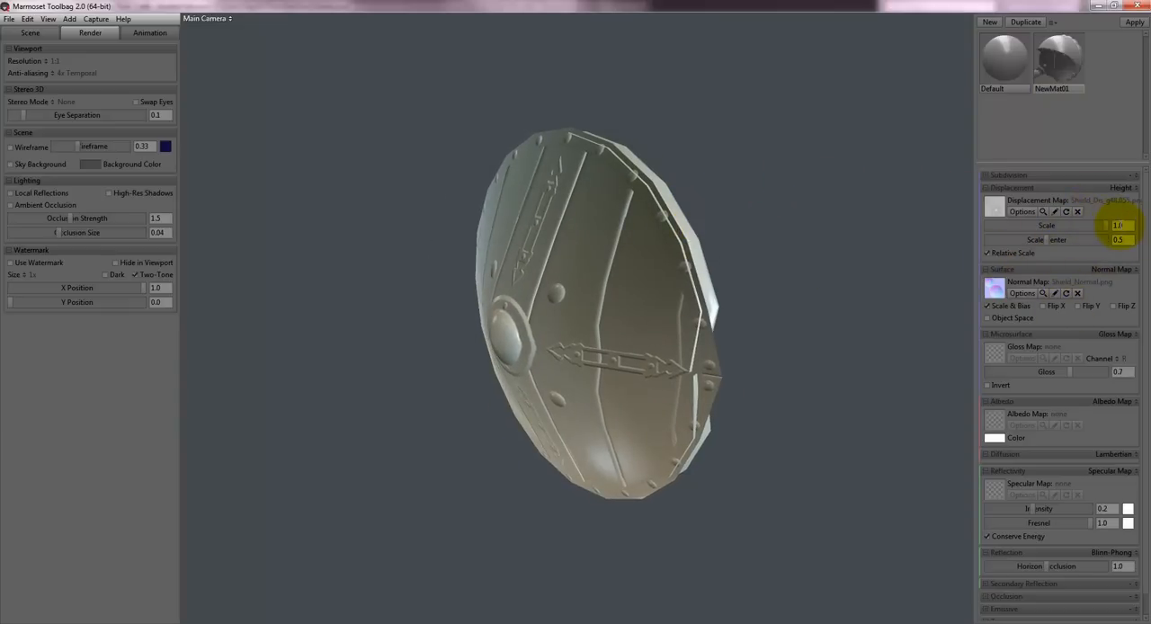
{"action": "mouse_move", "coordinate": [1114, 226]}
{"action": "left_mouse_down"}
{"action": "mouse_move", "coordinate": [972, 222]}
{"action": "mouse_move", "coordinate": [1118, 226]}
{"action": "left_mouse_up"}
{"action": "type", "text": "."}
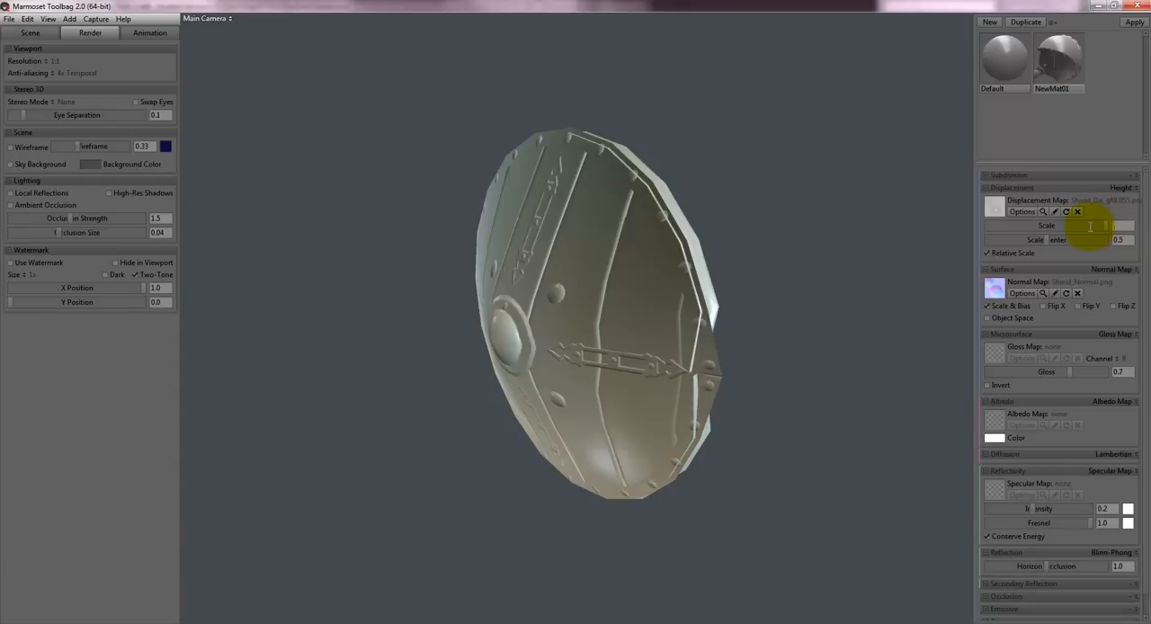
{"action": "type", "text": "24"}
{"action": "key", "text": "Return"}
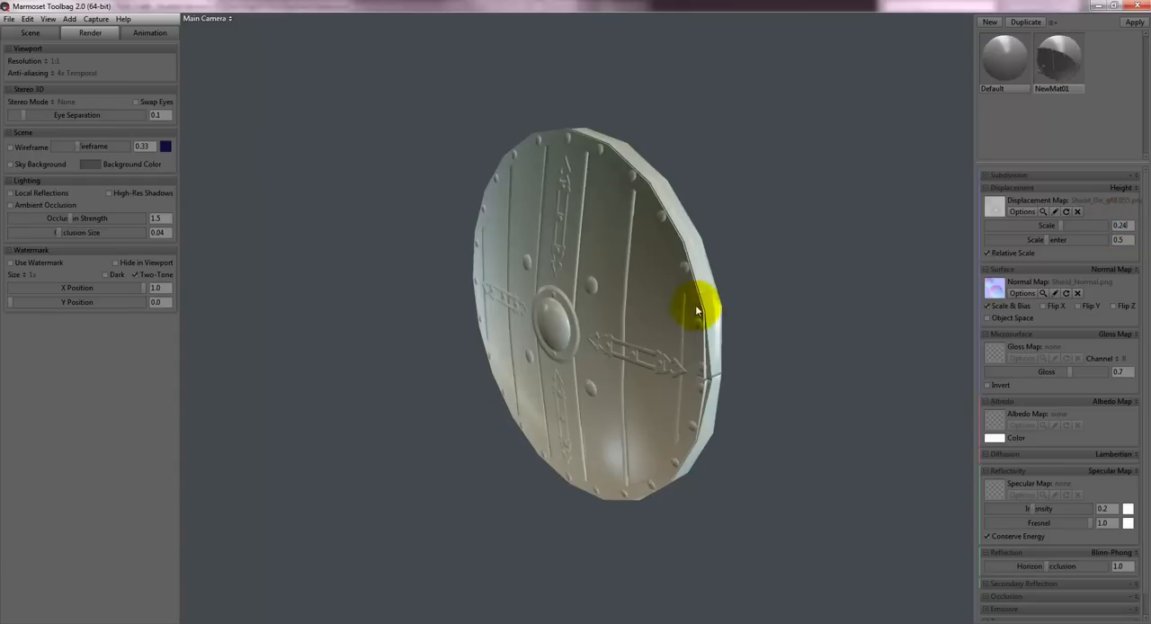
{"action": "left_click_drag", "start_coordinate": [729, 320], "coordinate": [761, 231]}
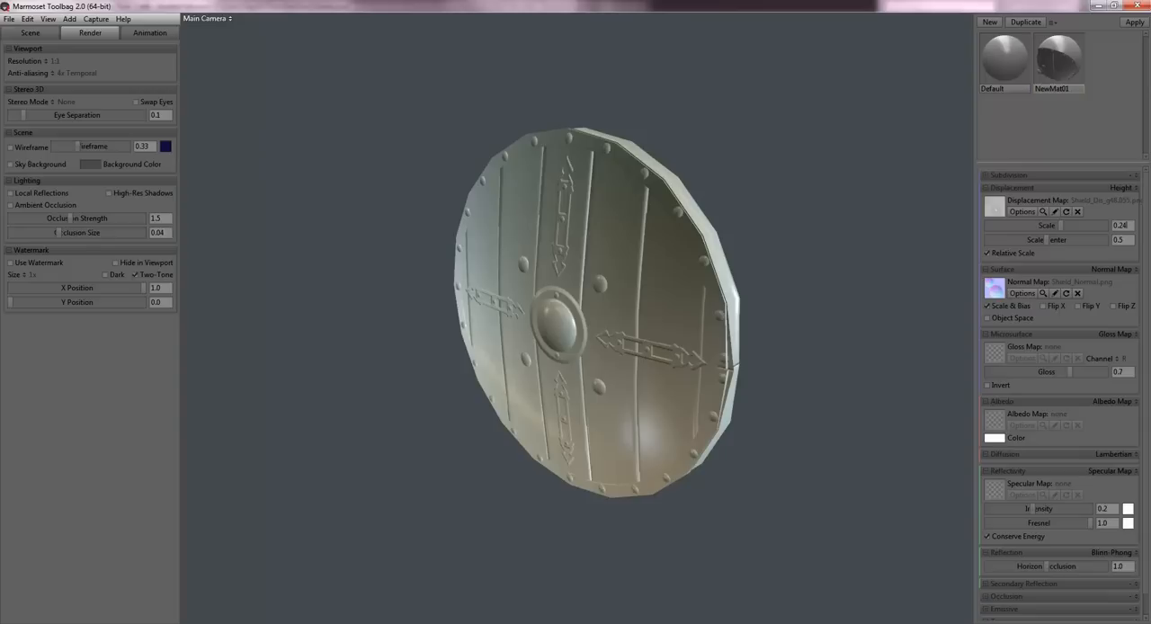
- Raise the displacement scale to about 0.802 and examine the shield's rim edge up close for splitting
{"action": "left_click_drag", "start_coordinate": [743, 252], "coordinate": [687, 202]}
{"action": "middle_click_drag", "start_coordinate": [705, 56], "coordinate": [692, 310]}
{"action": "left_click_drag", "start_coordinate": [1061, 227], "coordinate": [1097, 231]}
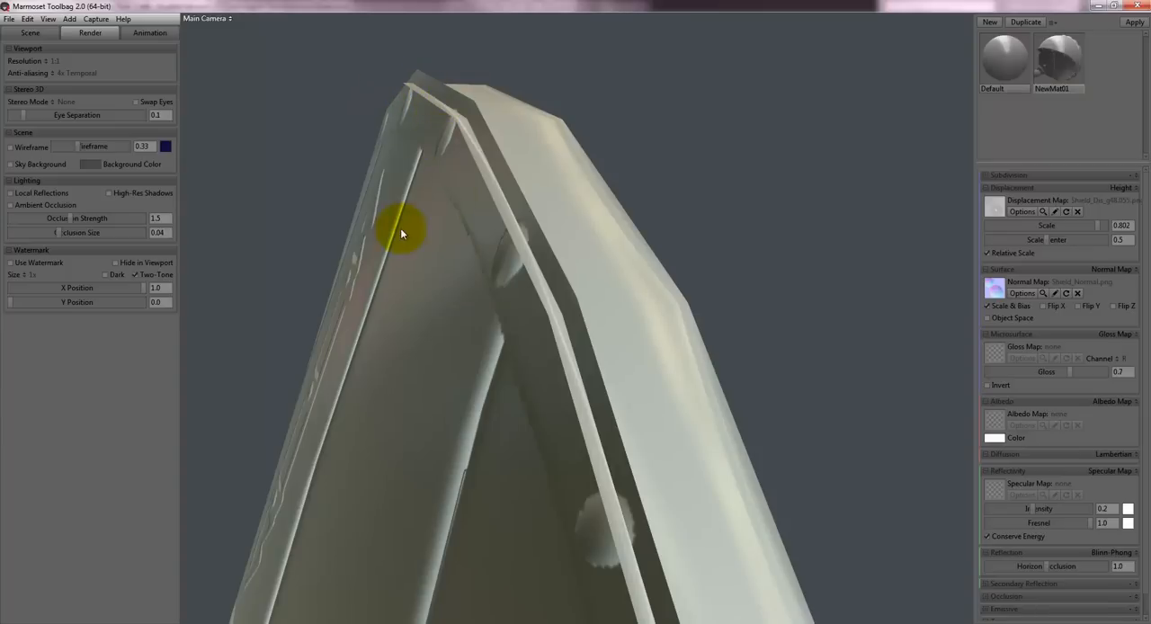
{"action": "left_click_drag", "start_coordinate": [402, 234], "coordinate": [603, 99]}
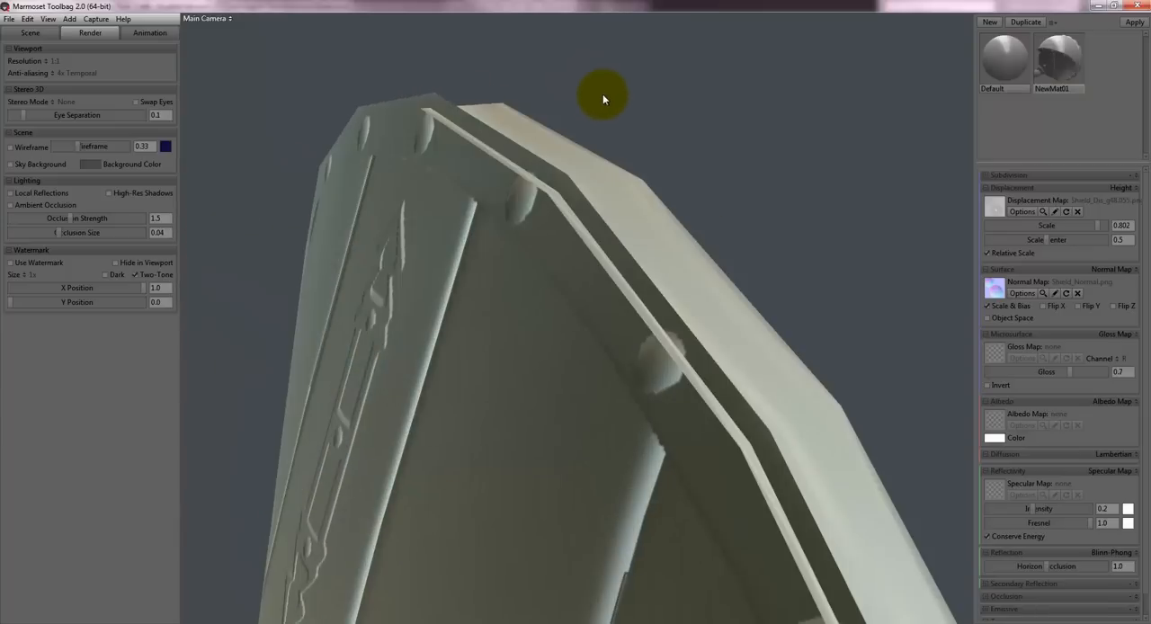
{"action": "left_click_drag", "start_coordinate": [425, 118], "coordinate": [676, 184]}
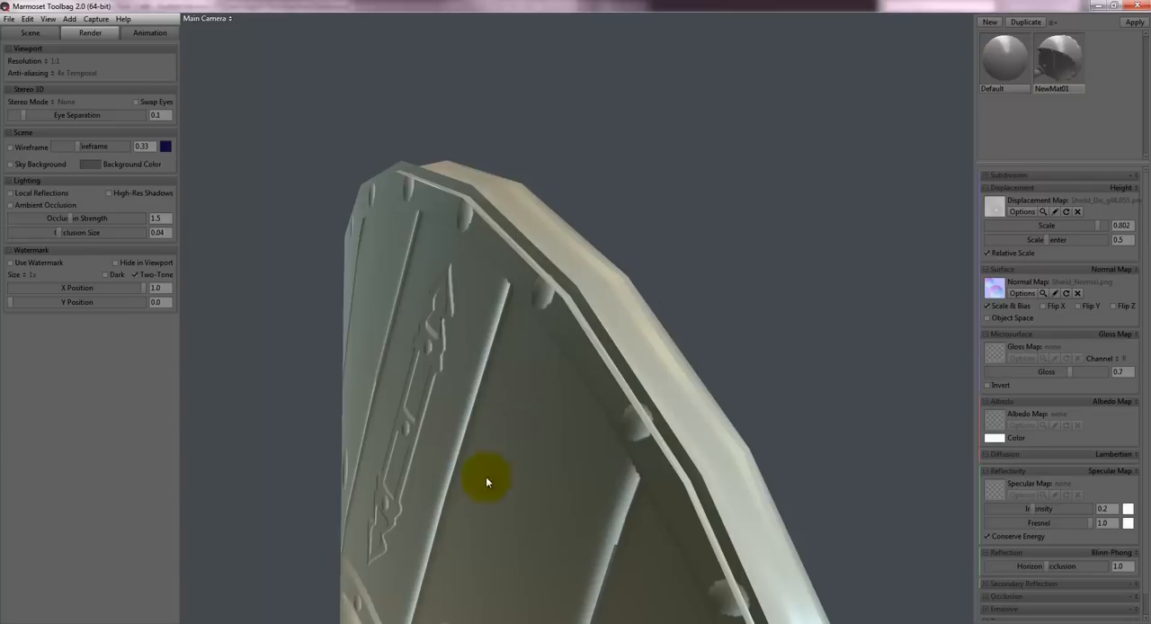
- Switch to 3ds Max, move Shield_LP about 270.6 units along X beside the high-poly shield, and show it in perspective without edges
{"action": "left_click", "coordinate": [390, 623]}
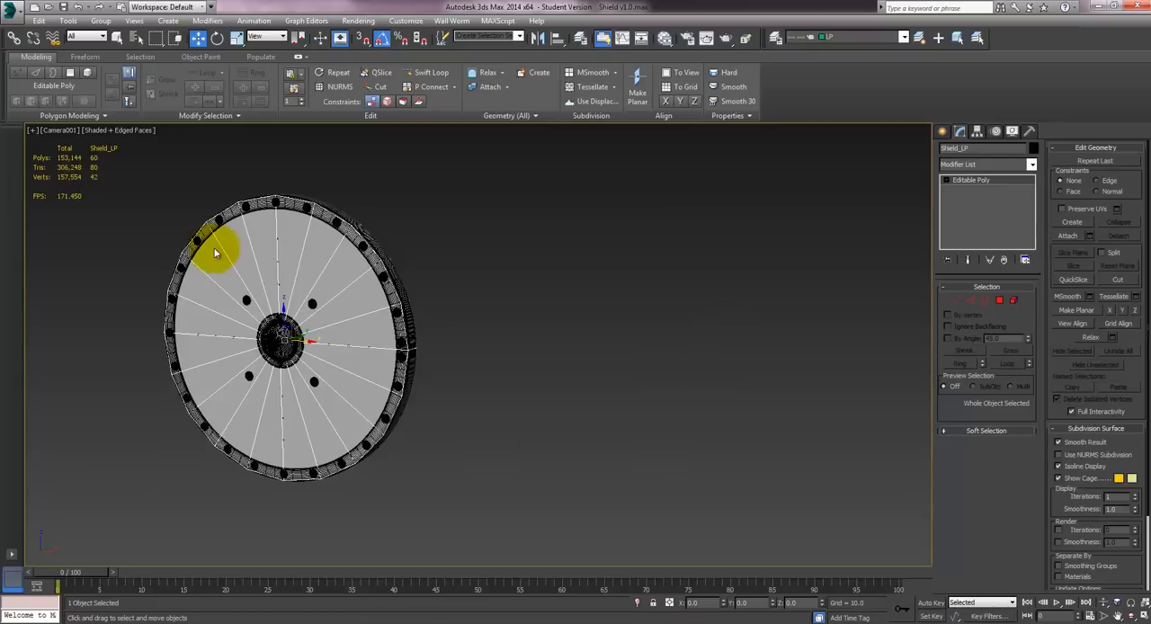
{"action": "left_click_drag", "start_coordinate": [309, 342], "coordinate": [617, 372]}
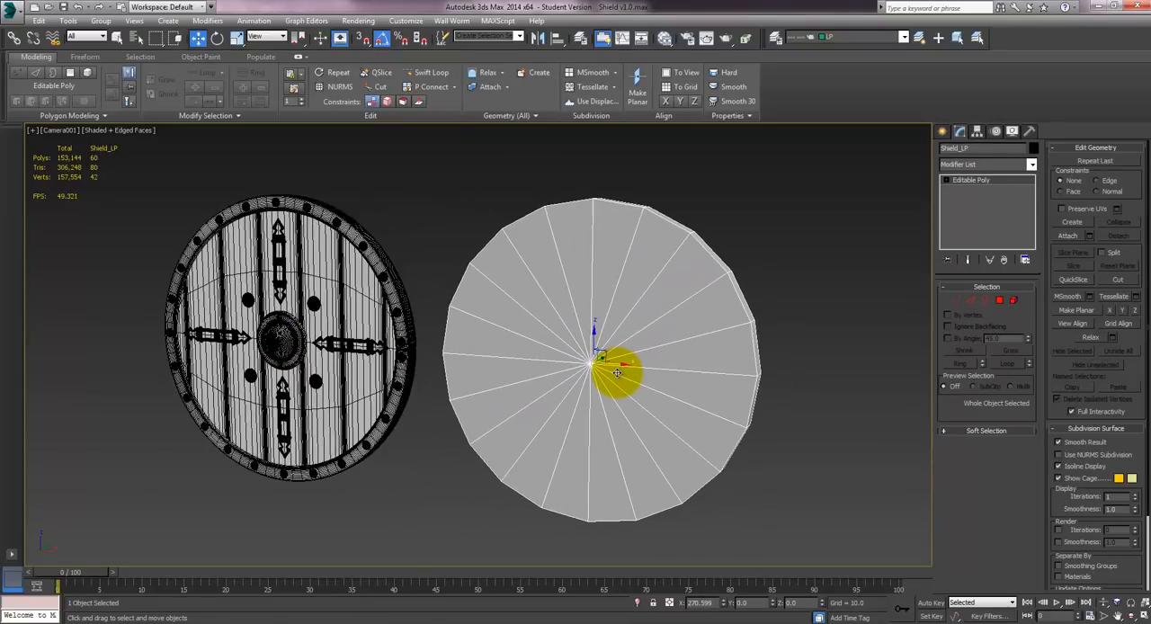
{"action": "key", "text": "p"}
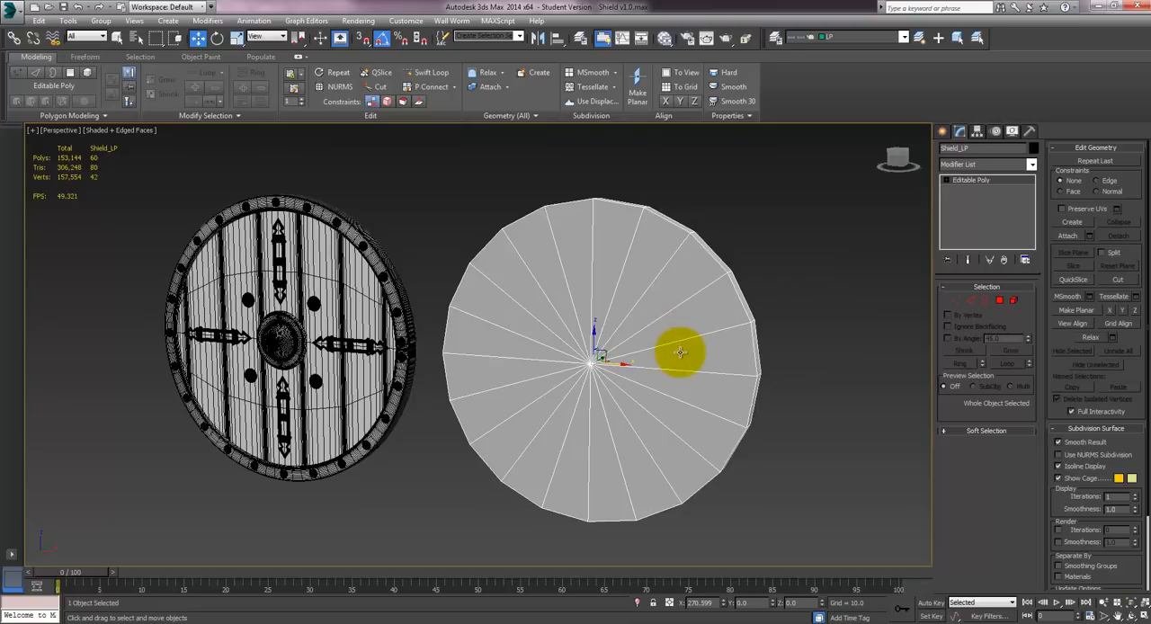
{"action": "mouse_move", "coordinate": [679, 364]}
{"action": "middle_mouse_down", "text": "alt"}
{"action": "mouse_move", "coordinate": [678, 318]}
{"action": "mouse_move", "coordinate": [581, 316]}
{"action": "mouse_move", "coordinate": [534, 339]}
{"action": "mouse_move", "coordinate": [540, 310]}
{"action": "middle_mouse_up", "text": "alt"}
{"action": "key", "text": "F4"}
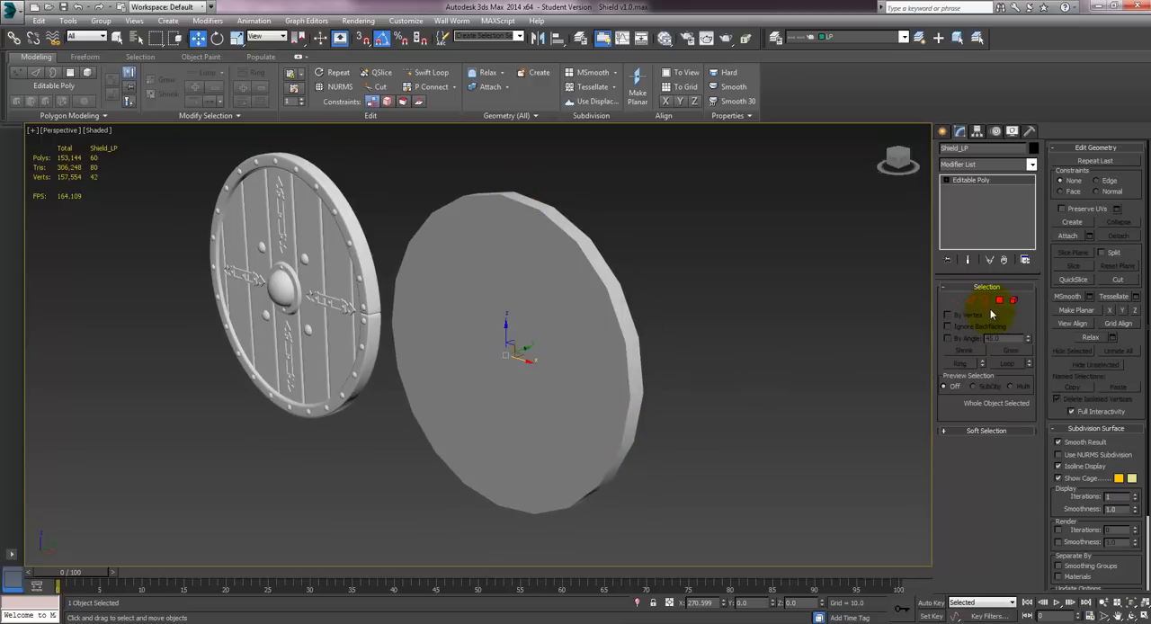
- Select the rim polygons and the front face polygons of Shield_LP in turn to compare their smoothing groups
{"action": "left_click", "coordinate": [998, 301]}
{"action": "left_click", "coordinate": [588, 258]}
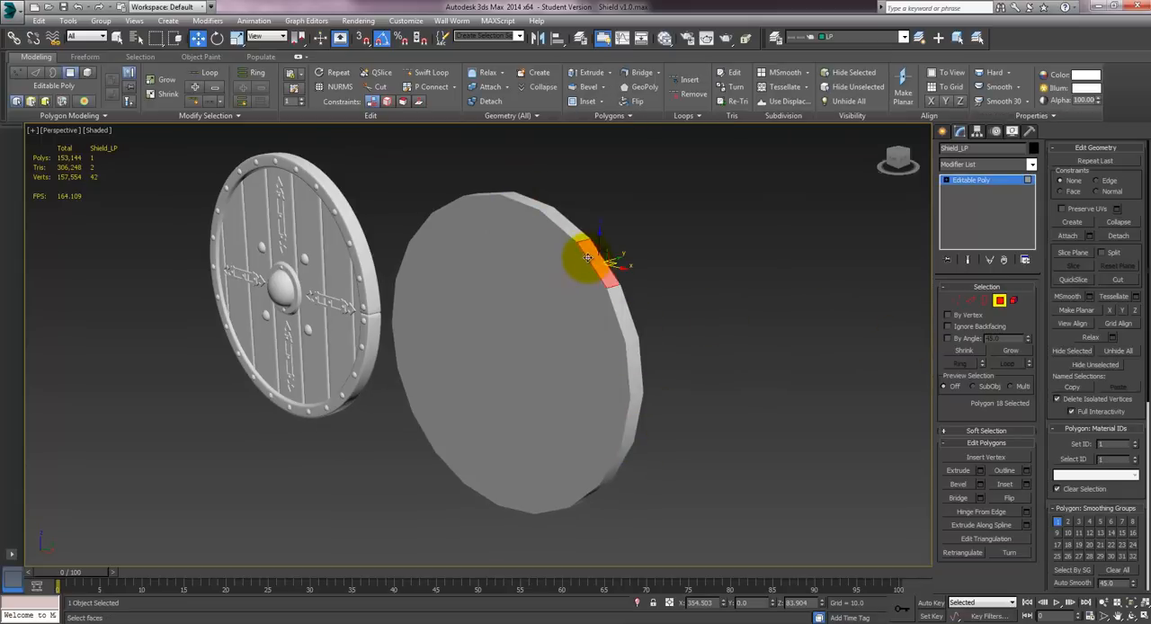
{"action": "left_click", "coordinate": [625, 304], "text": "shift"}
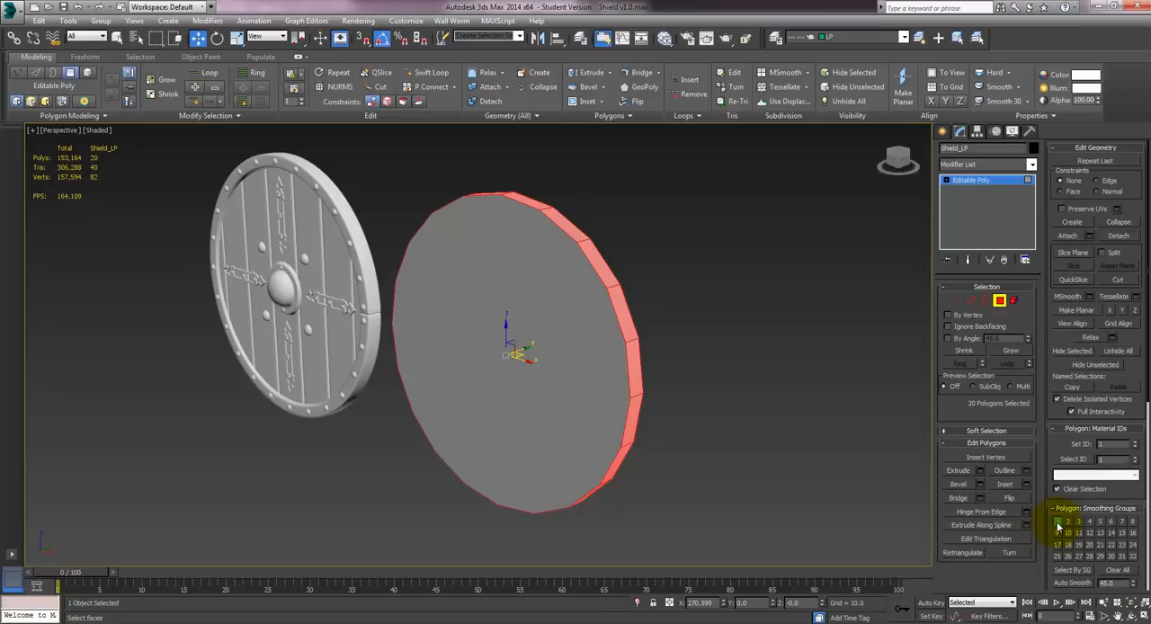
{"action": "left_click", "coordinate": [542, 282]}
{"action": "left_click", "coordinate": [571, 271]}
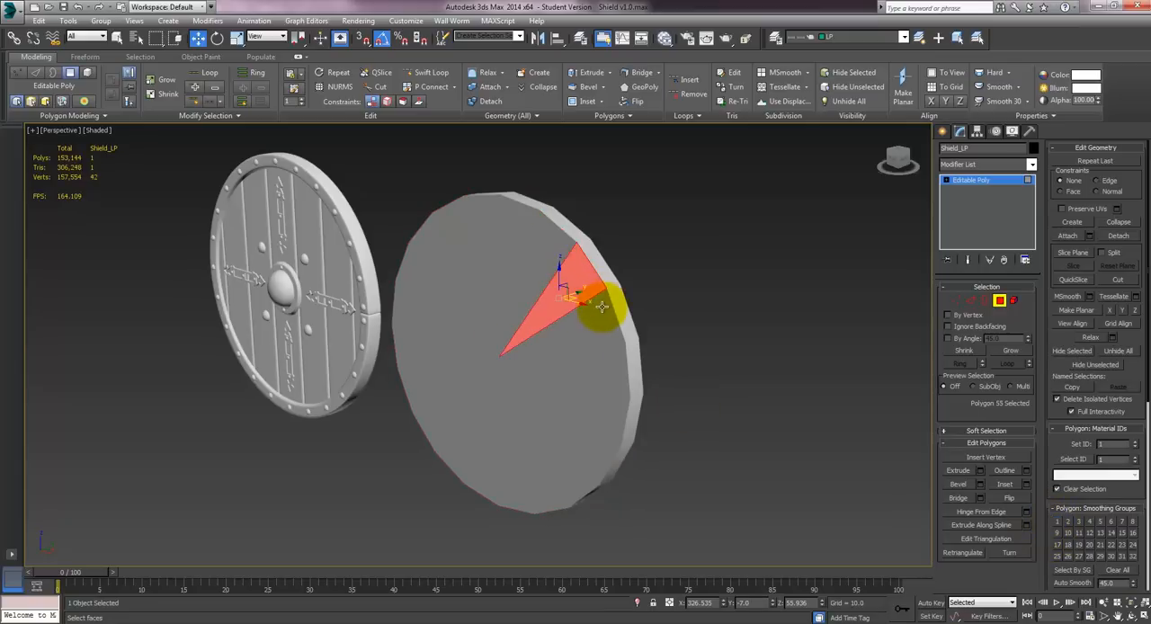
{"action": "left_click", "coordinate": [596, 310]}
{"action": "left_click", "coordinate": [604, 357]}
{"action": "left_click", "coordinate": [655, 284]}
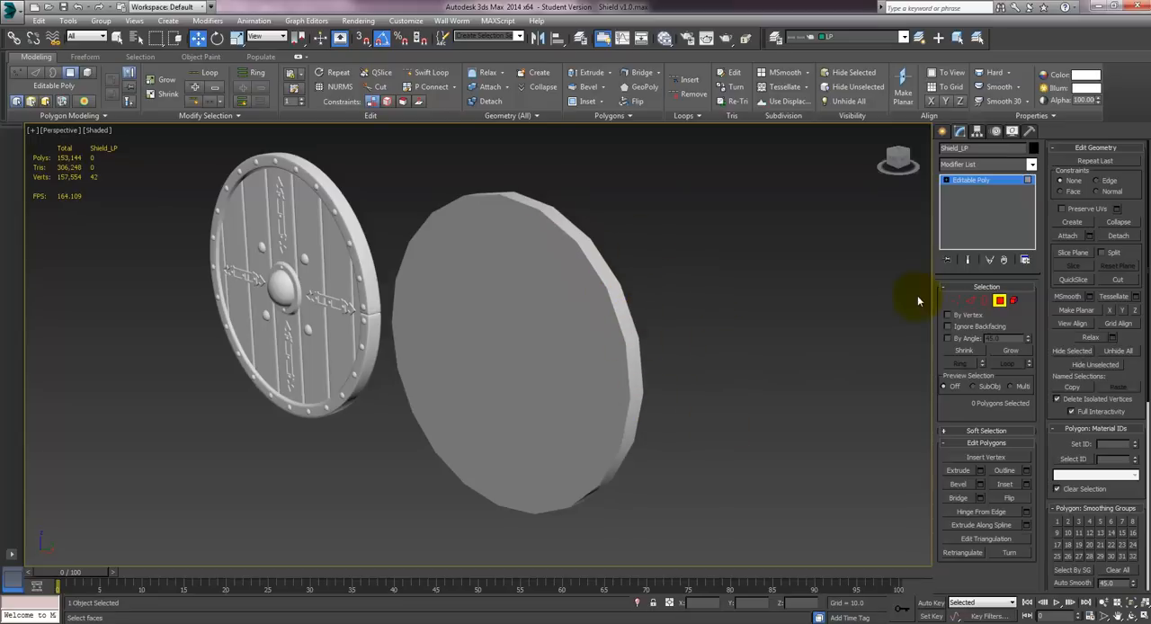
{"action": "left_click", "coordinate": [999, 301]}
- Add an Edit Mesh modifier to Shield_LP and display its vertex normals over the edged faces
{"action": "middle_click_drag", "start_coordinate": [547, 273], "coordinate": [566, 282]}
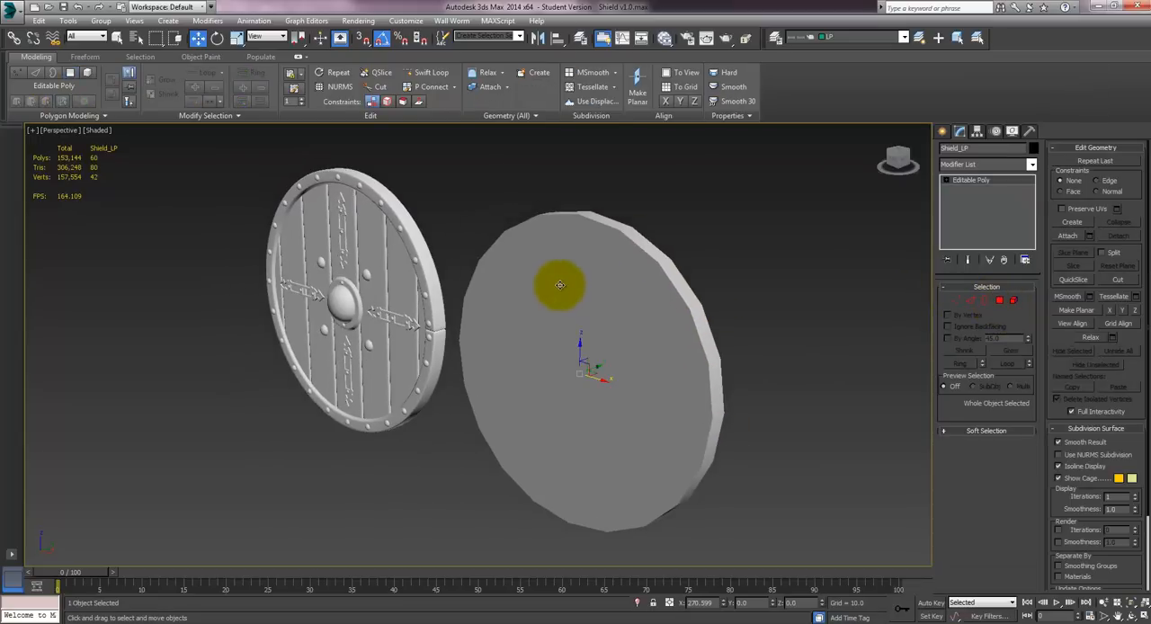
{"action": "middle_click_drag", "start_coordinate": [660, 316], "coordinate": [570, 300]}
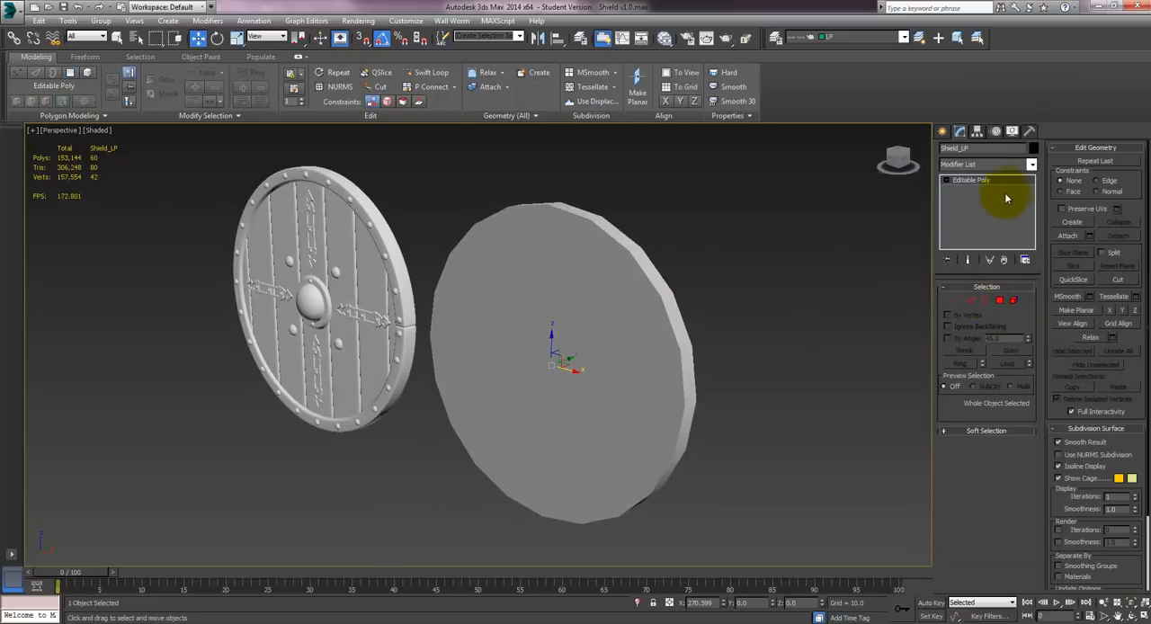
{"action": "left_click", "coordinate": [997, 165]}
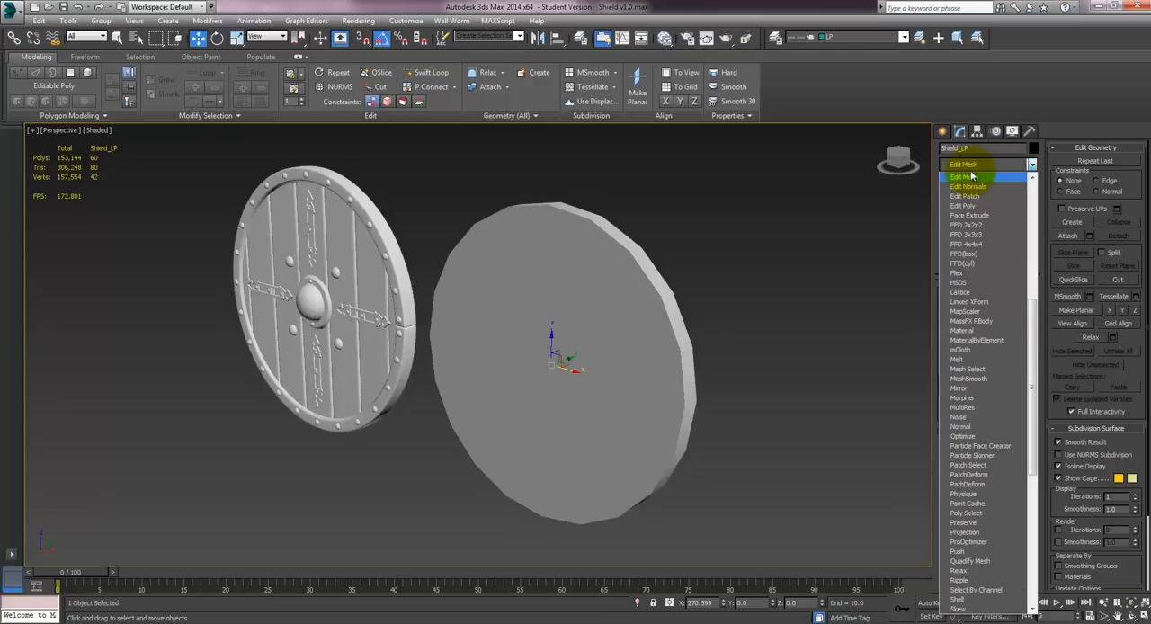
{"action": "left_click", "coordinate": [969, 177]}
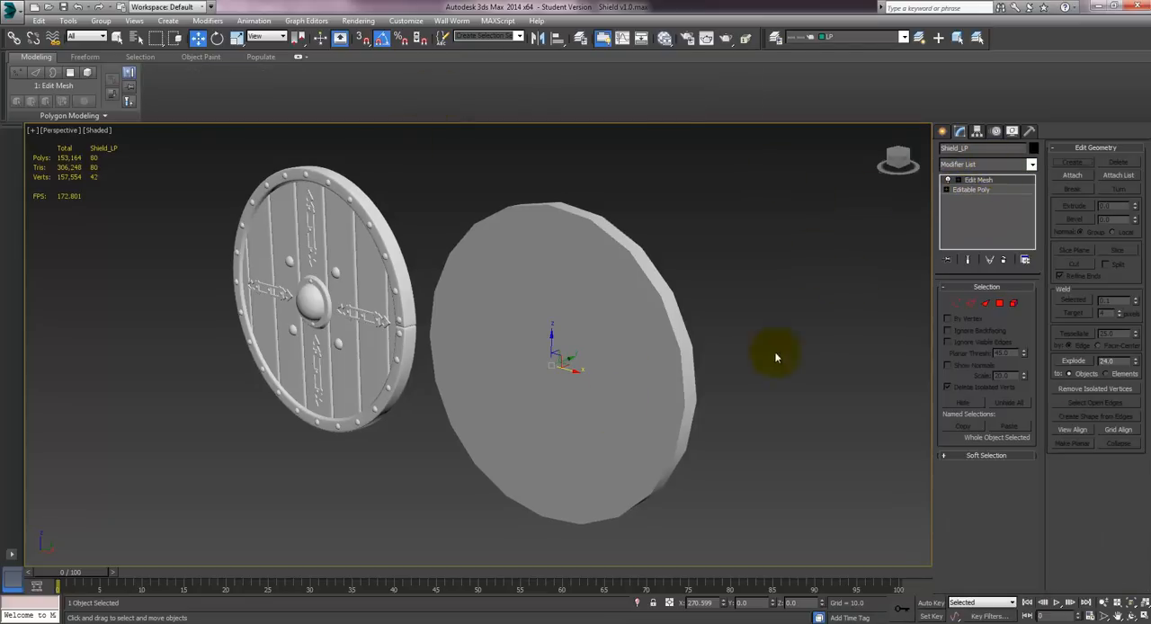
{"action": "left_click", "coordinate": [955, 304]}
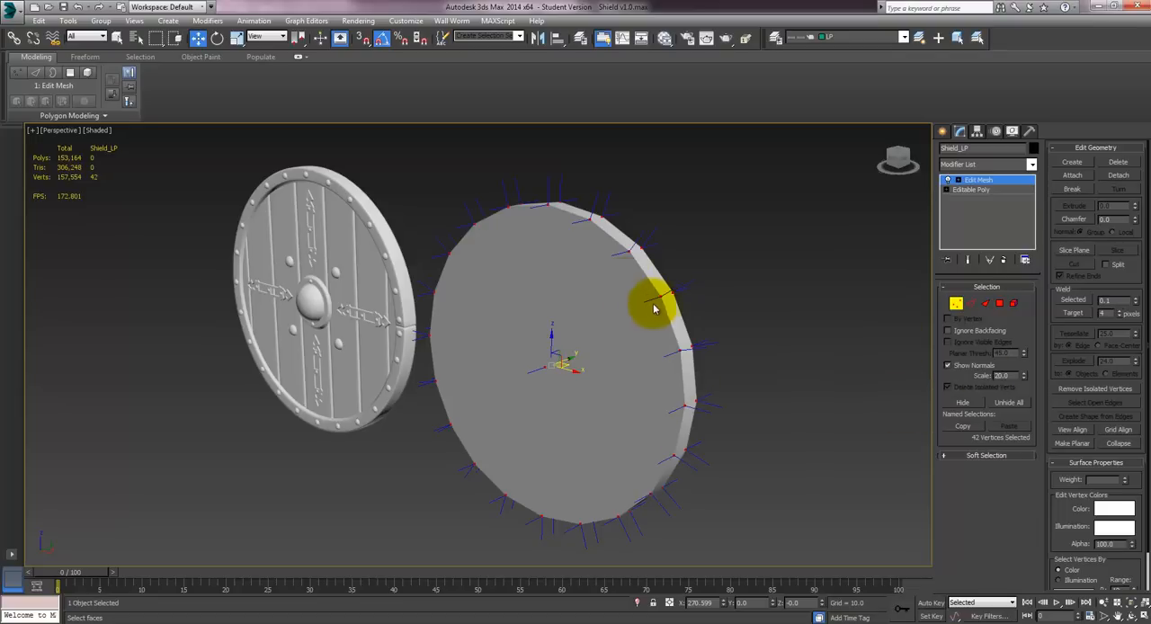
{"action": "mouse_move", "coordinate": [635, 238]}
{"action": "middle_mouse_down"}
{"action": "mouse_move", "coordinate": [625, 251]}
{"action": "mouse_move", "coordinate": [611, 231]}
{"action": "mouse_move", "coordinate": [585, 269]}
{"action": "mouse_move", "coordinate": [596, 265]}
{"action": "mouse_move", "coordinate": [591, 202]}
{"action": "mouse_move", "coordinate": [545, 239]}
{"action": "mouse_move", "coordinate": [637, 342]}
{"action": "middle_mouse_up"}
{"action": "key", "text": "F4"}
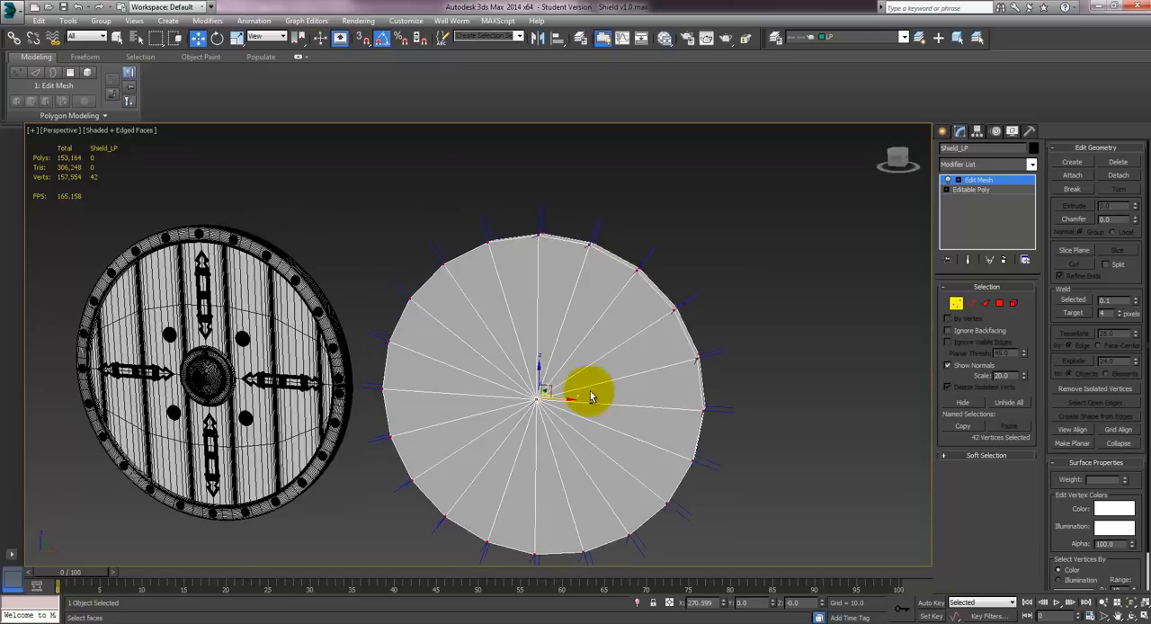
{"action": "middle_click_drag", "start_coordinate": [588, 393], "coordinate": [562, 306], "text": "alt"}
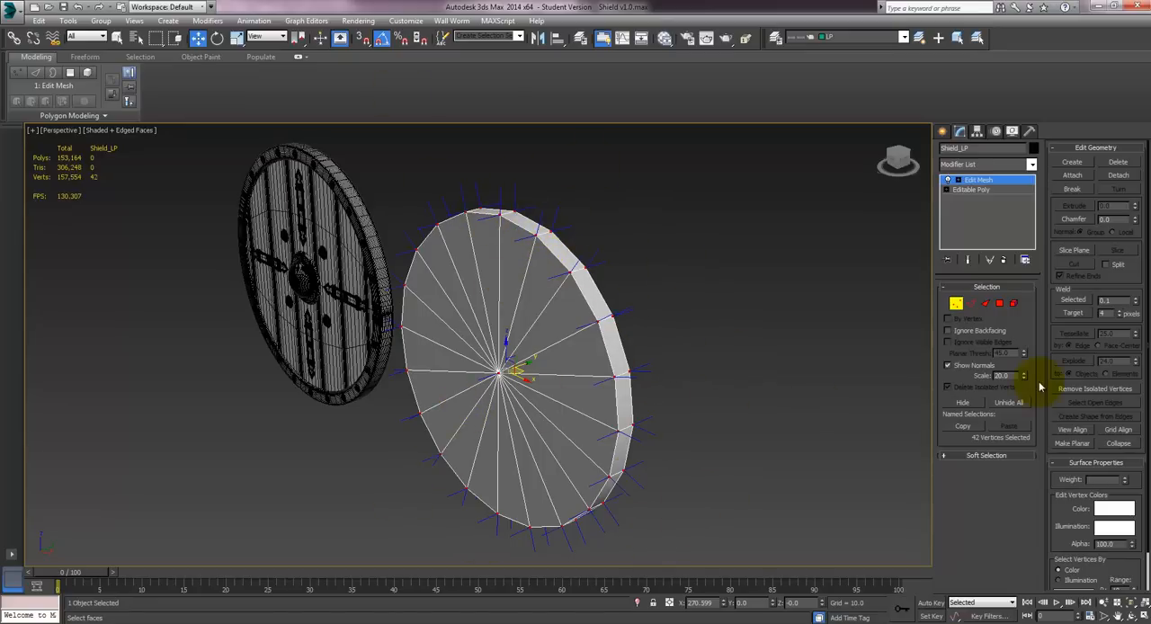
- Assign smoothing group 1 to all faces of Shield_LP and view the result without edges
{"action": "left_click", "coordinate": [1013, 306]}
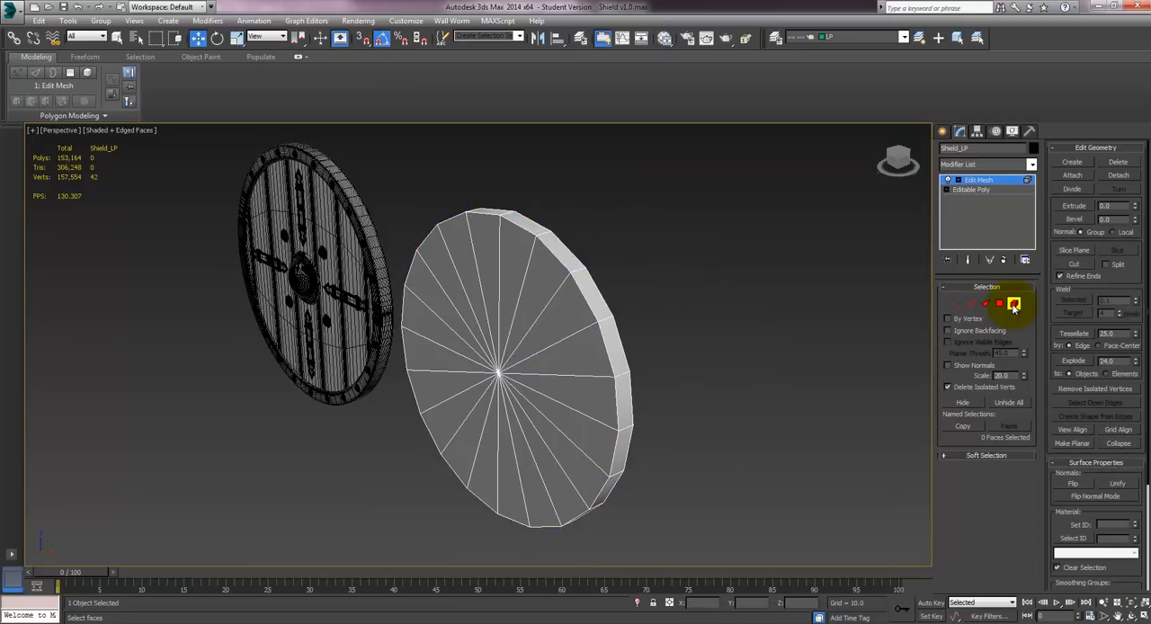
{"action": "left_click", "coordinate": [531, 362]}
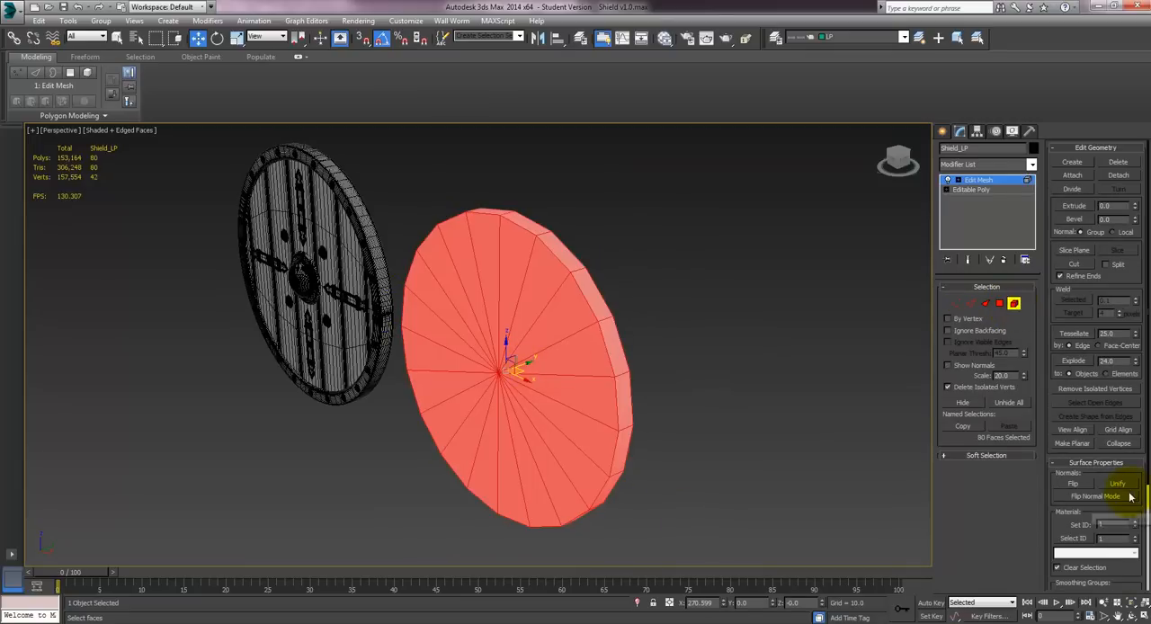
{"action": "left_click_drag", "start_coordinate": [1124, 505], "coordinate": [1083, 306]}
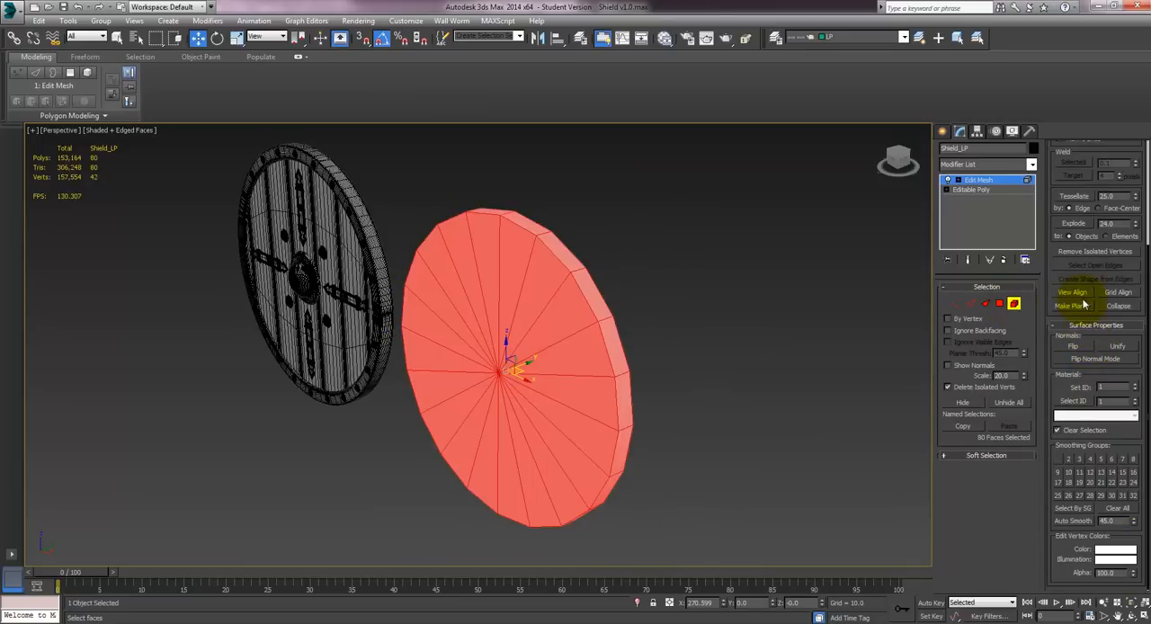
{"action": "left_click", "coordinate": [1058, 461]}
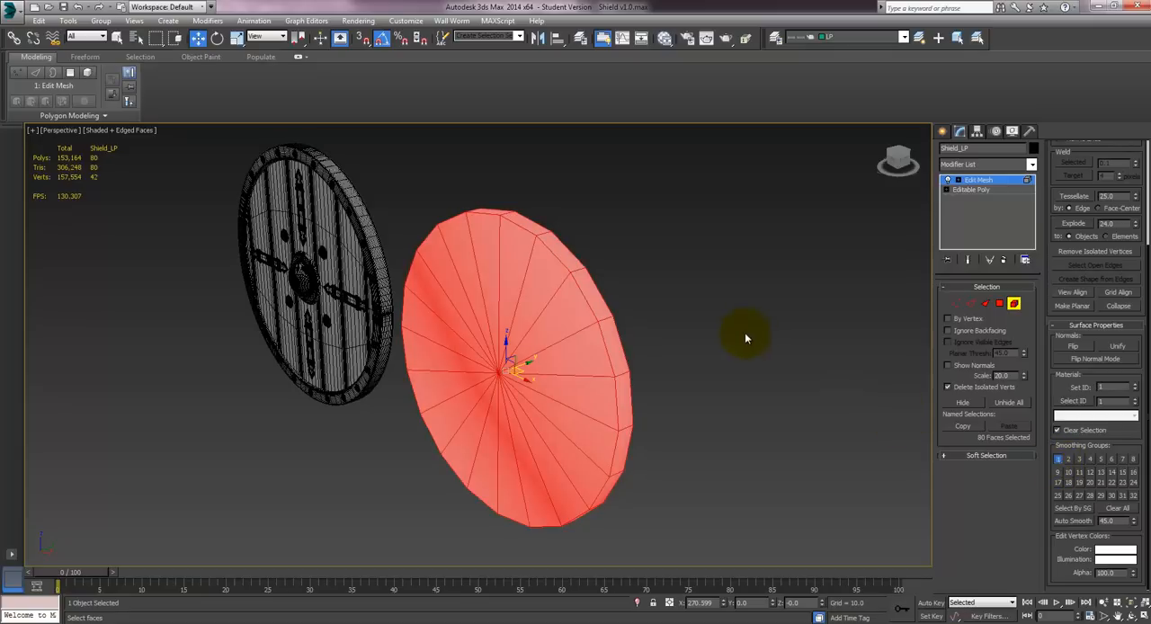
{"action": "left_click", "coordinate": [700, 333]}
{"action": "key", "text": "F4"}
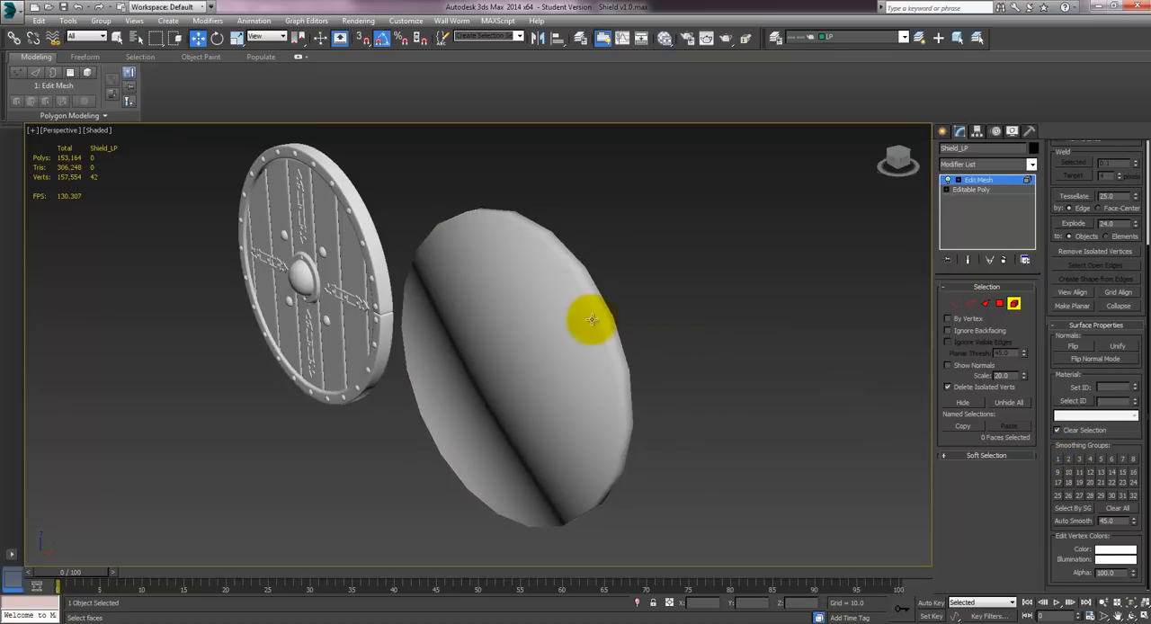
- Examine the smoothed shading of Shield_LP from several angles and display its vertex normals again
{"action": "mouse_move", "coordinate": [588, 318]}
{"action": "middle_mouse_down", "text": "alt"}
{"action": "mouse_move", "coordinate": [509, 297]}
{"action": "mouse_move", "coordinate": [575, 337]}
{"action": "mouse_move", "coordinate": [701, 326]}
{"action": "mouse_move", "coordinate": [521, 210]}
{"action": "middle_mouse_up", "text": "alt"}
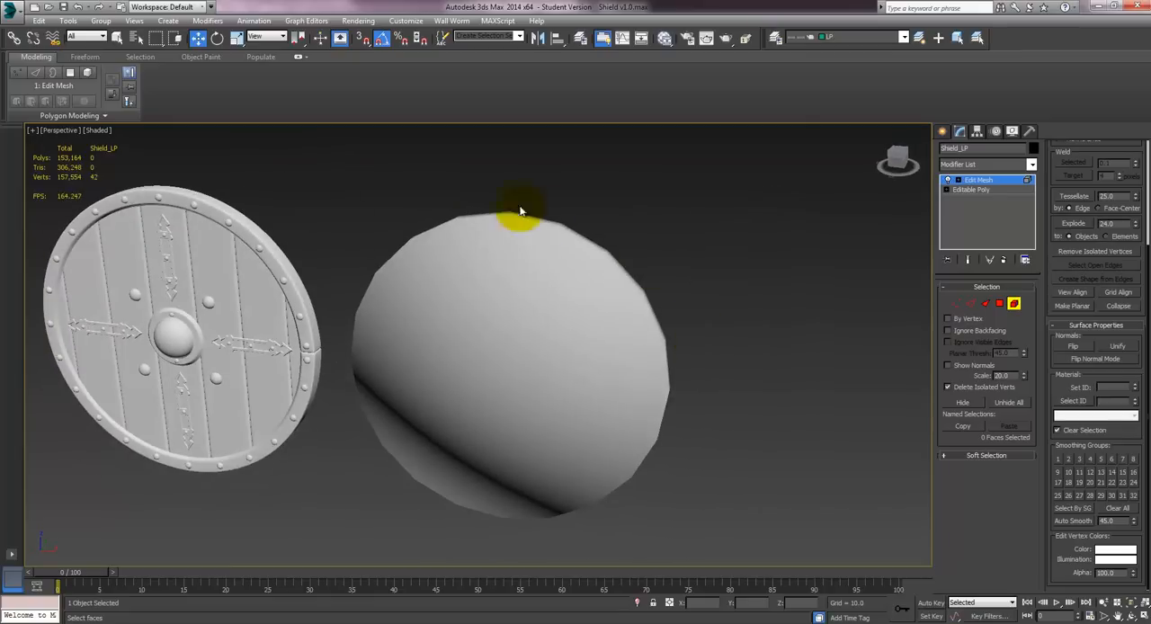
{"action": "middle_click_drag", "start_coordinate": [622, 277], "coordinate": [483, 236], "text": "alt"}
{"action": "middle_click_drag", "start_coordinate": [545, 300], "coordinate": [676, 359], "text": "alt"}
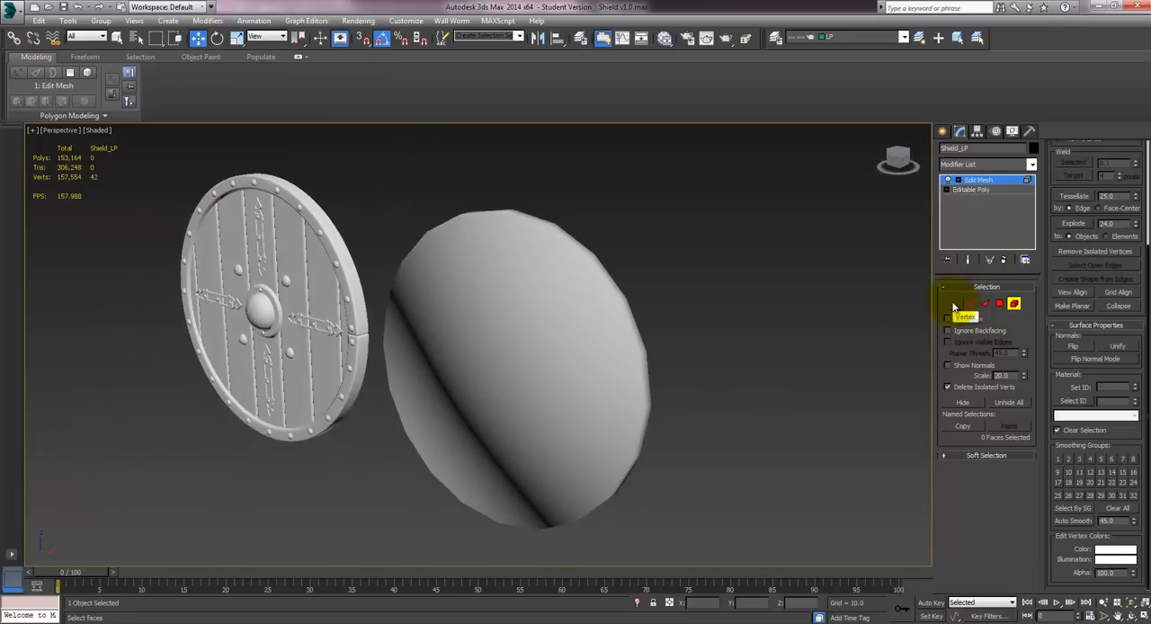
{"action": "left_click", "coordinate": [954, 304]}
{"action": "middle_click_drag", "start_coordinate": [622, 269], "coordinate": [692, 337], "text": "alt"}
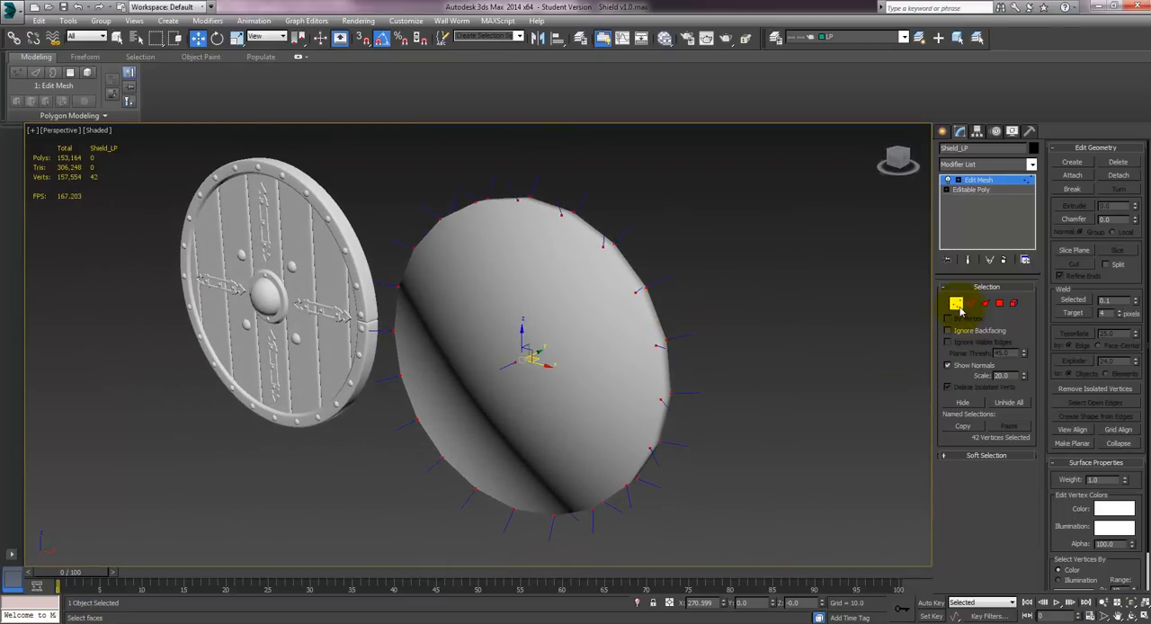
- Convert Shield_LP to an Editable Poly with edged faces displayed and reset its X position to 0
{"action": "left_click", "coordinate": [956, 303]}
{"action": "right_click", "coordinate": [972, 224]}
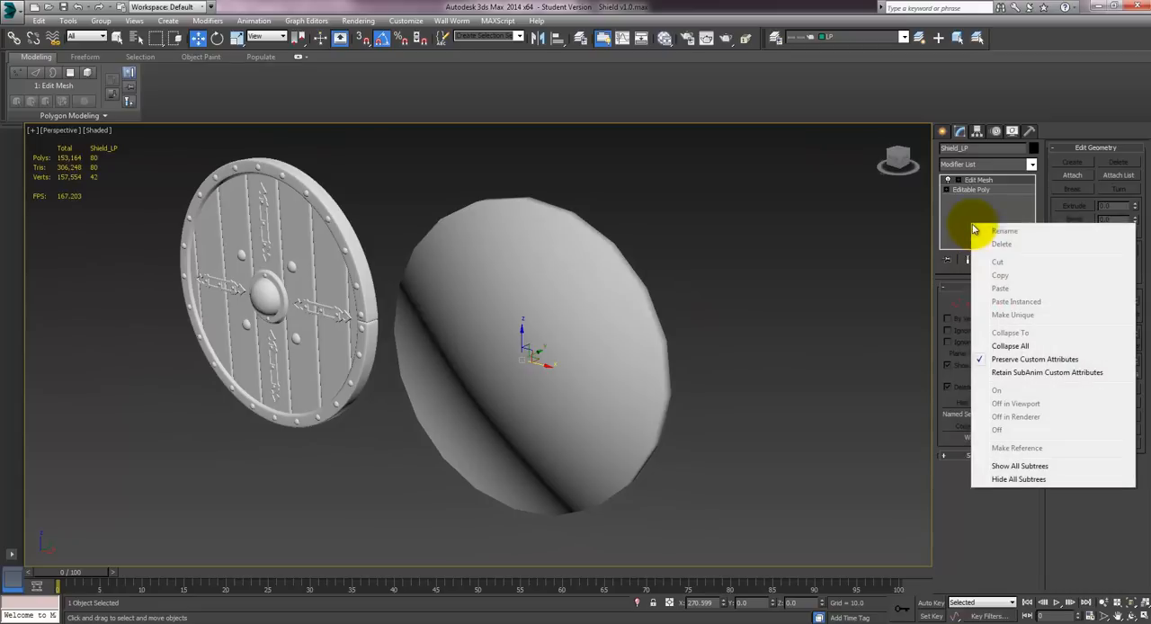
{"action": "right_click", "coordinate": [561, 369]}
{"action": "mouse_move", "coordinate": [662, 482]}
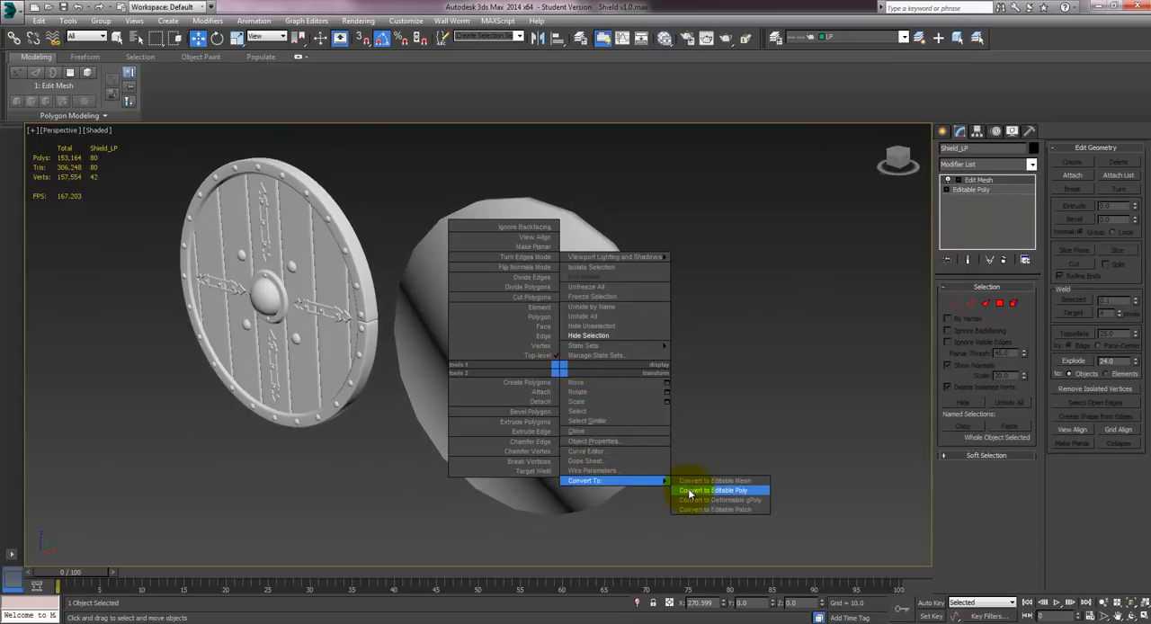
{"action": "left_click", "coordinate": [690, 494]}
{"action": "mouse_move", "coordinate": [560, 320]}
{"action": "middle_mouse_down", "text": "alt"}
{"action": "mouse_move", "coordinate": [539, 342]}
{"action": "mouse_move", "coordinate": [530, 329]}
{"action": "mouse_move", "coordinate": [545, 483]}
{"action": "middle_mouse_up", "text": "alt"}
{"action": "key", "text": "F4"}
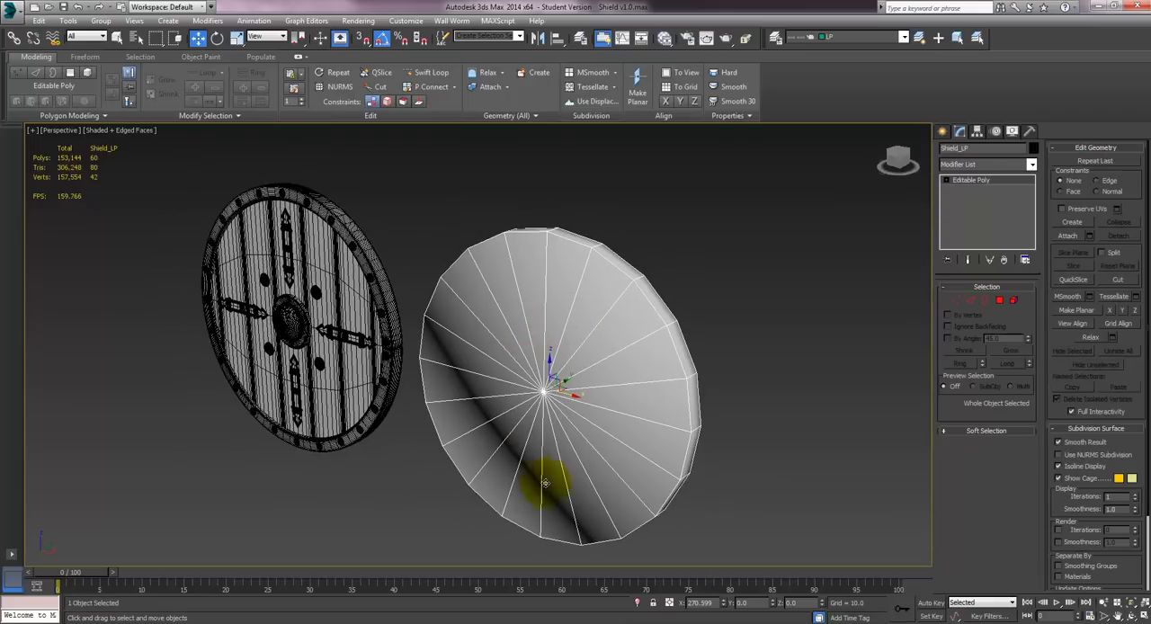
{"action": "right_click", "coordinate": [720, 602]}
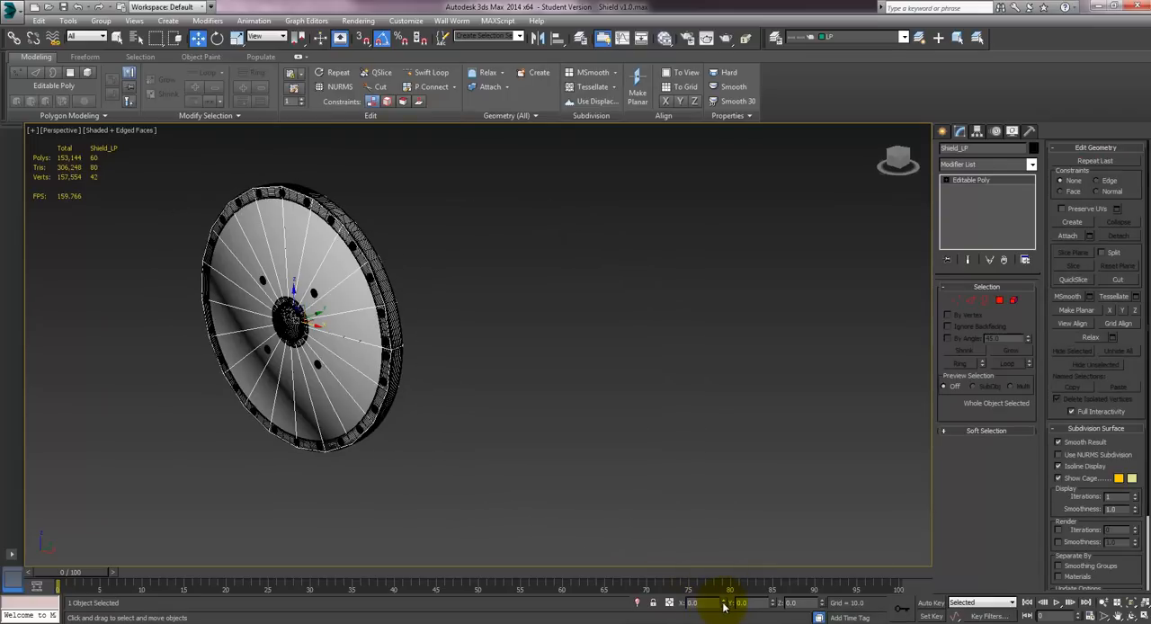
{"action": "middle_click_drag", "start_coordinate": [462, 342], "coordinate": [537, 376], "text": "alt"}
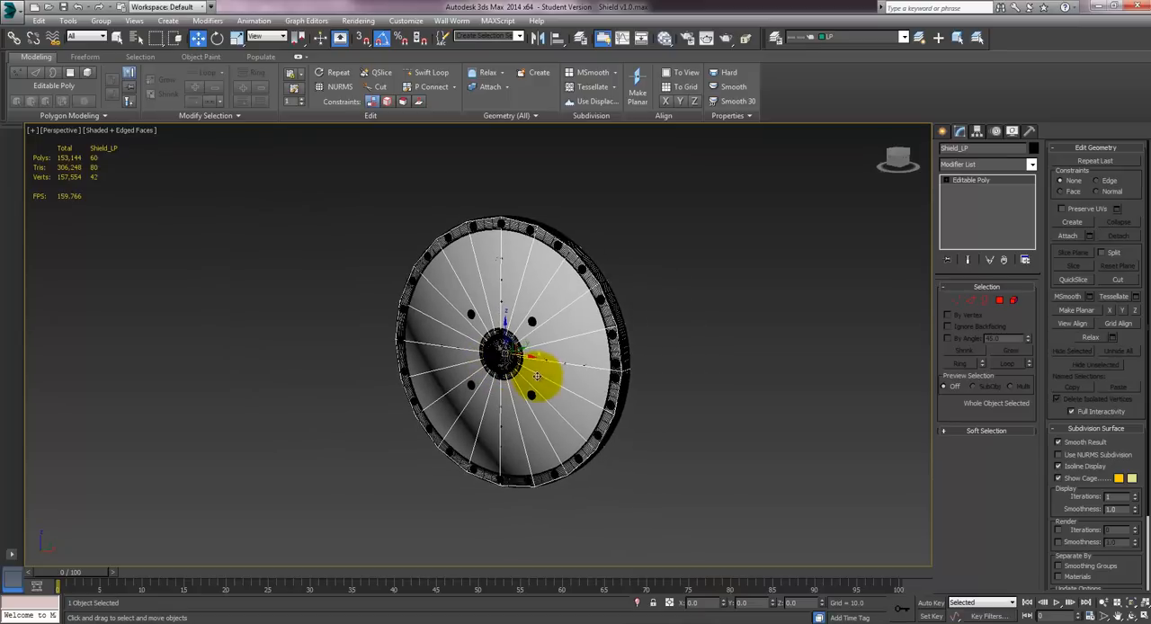
- Export only Shield_LP as an OBJ to the Desktop, replacing Shield_LP.obj and keeping the current export options
{"action": "left_click", "coordinate": [22, 14]}
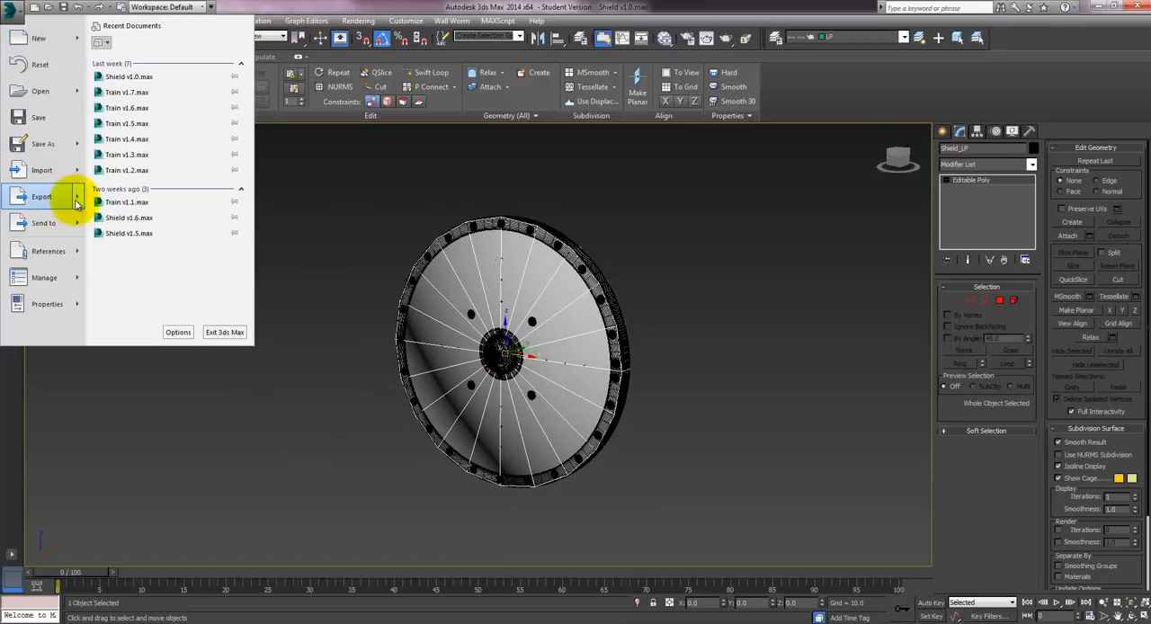
{"action": "left_click", "coordinate": [77, 203]}
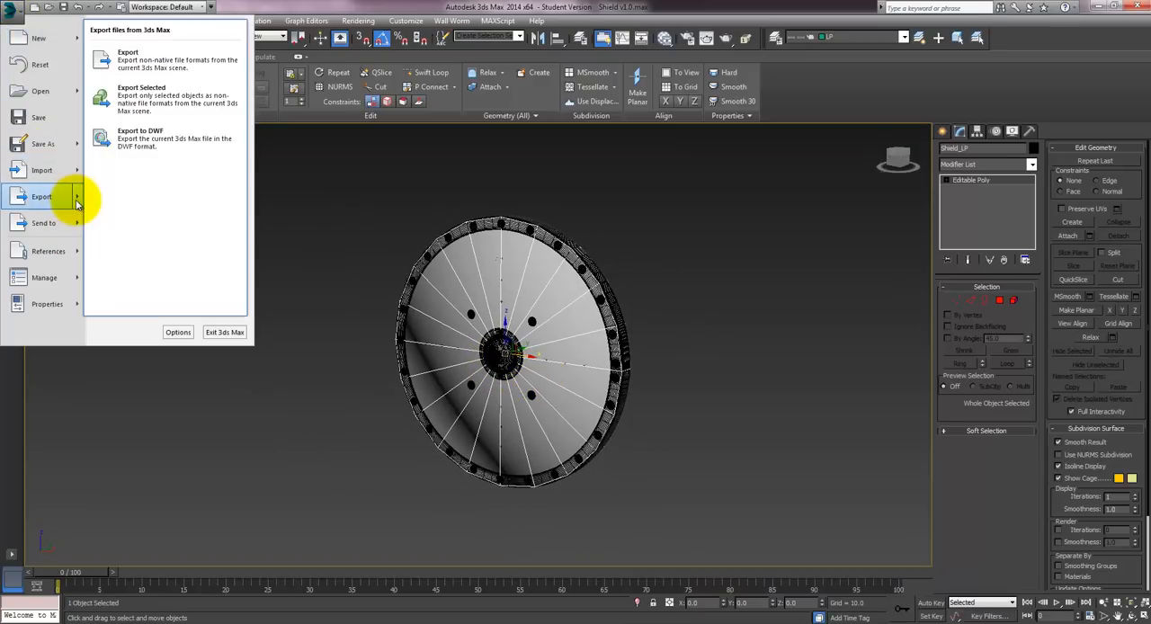
{"action": "left_click", "coordinate": [117, 95]}
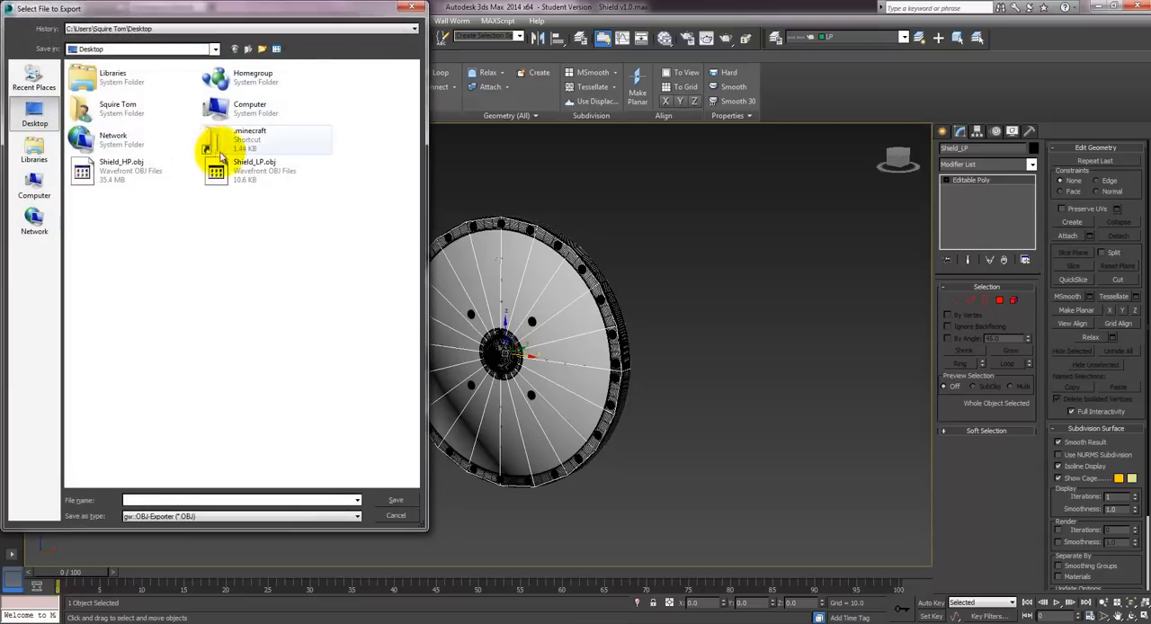
{"action": "left_click", "coordinate": [222, 164]}
{"action": "left_click", "coordinate": [397, 501]}
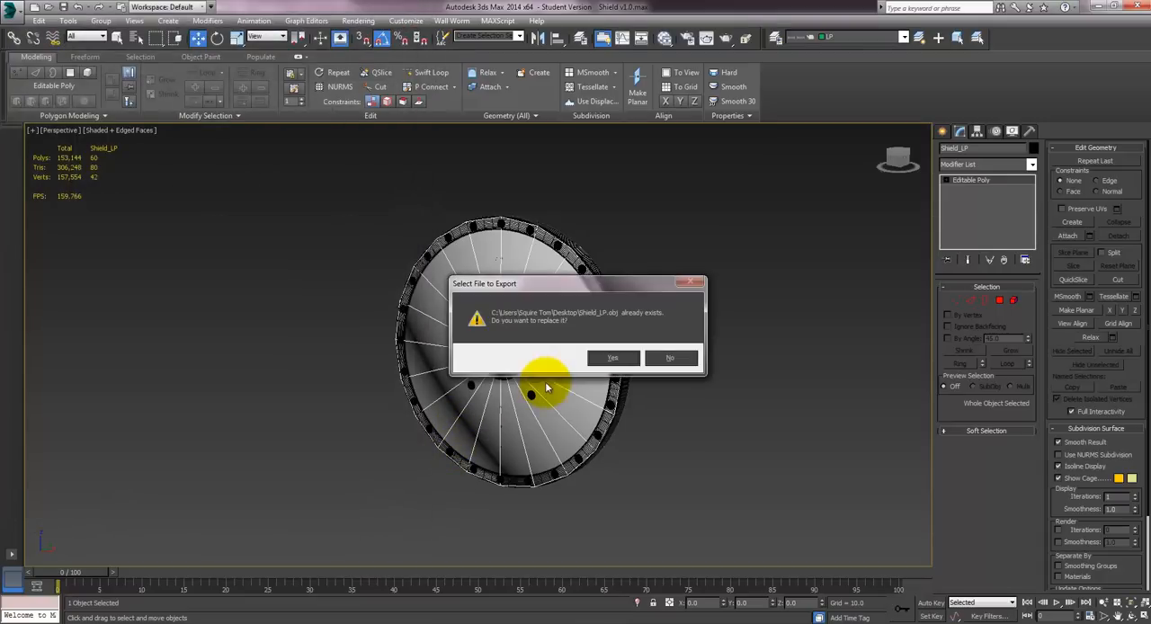
{"action": "left_click", "coordinate": [615, 360]}
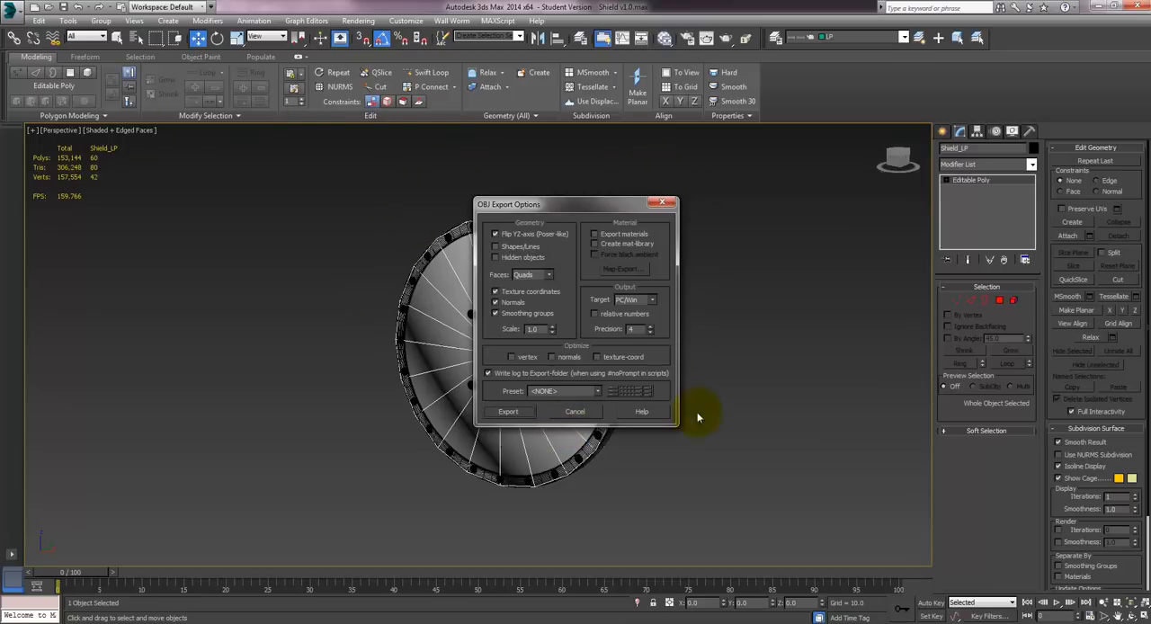
{"action": "left_click", "coordinate": [509, 411]}
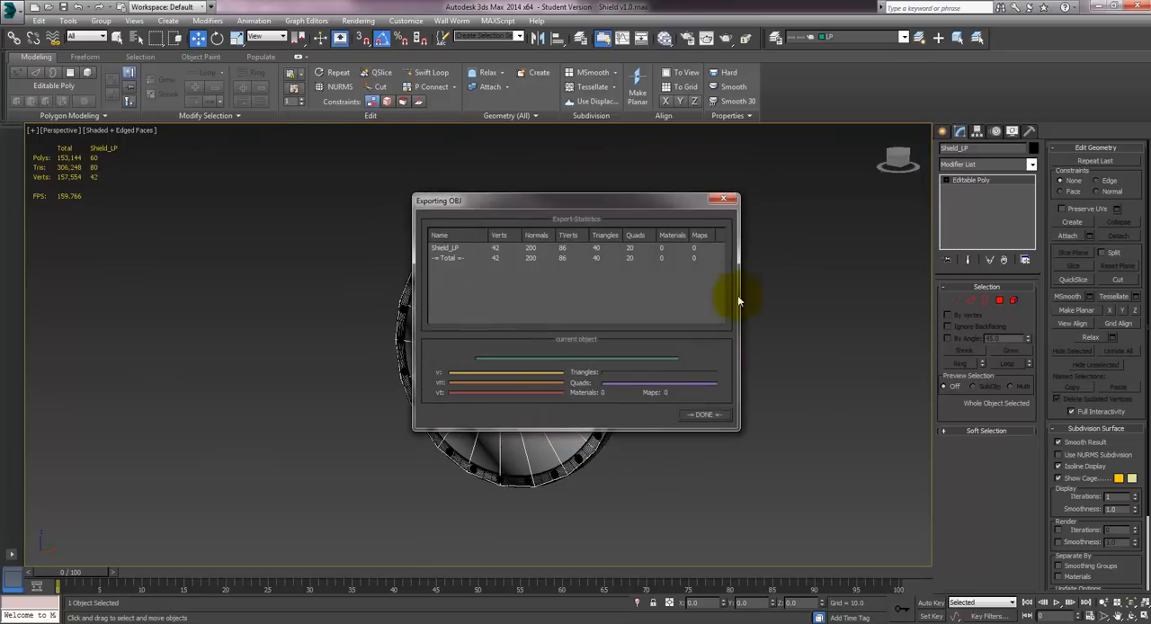
{"action": "left_click", "coordinate": [703, 415]}
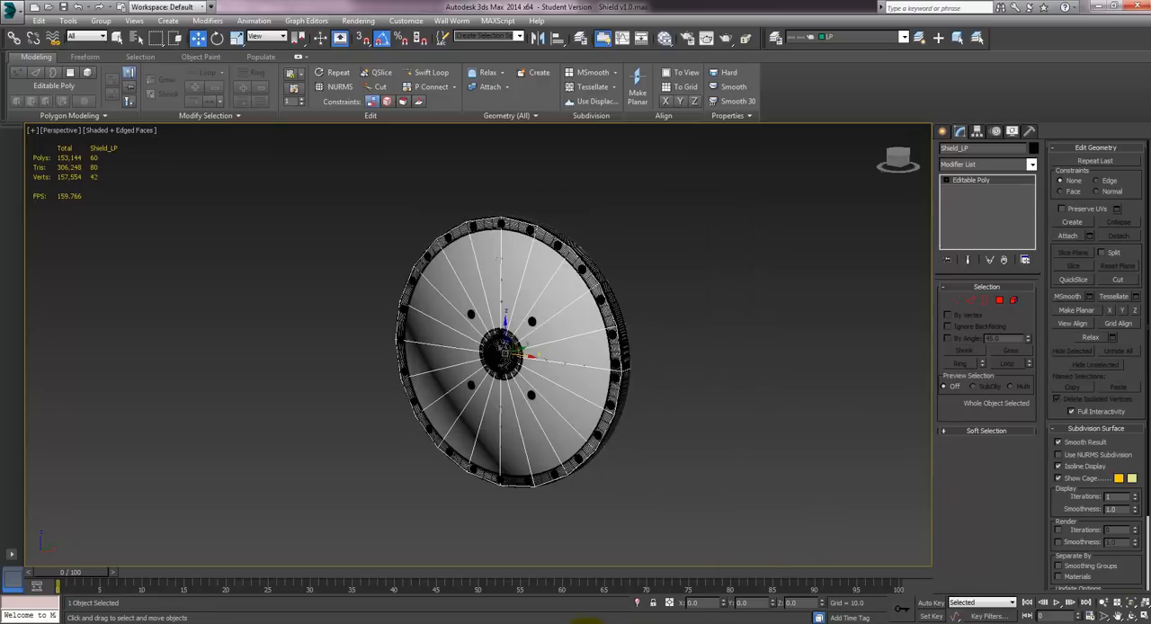
- Switch to Marmoset Toolbag and import the re-exported Shield_LP.obj from the Desktop
{"action": "left_click", "coordinate": [583, 620]}
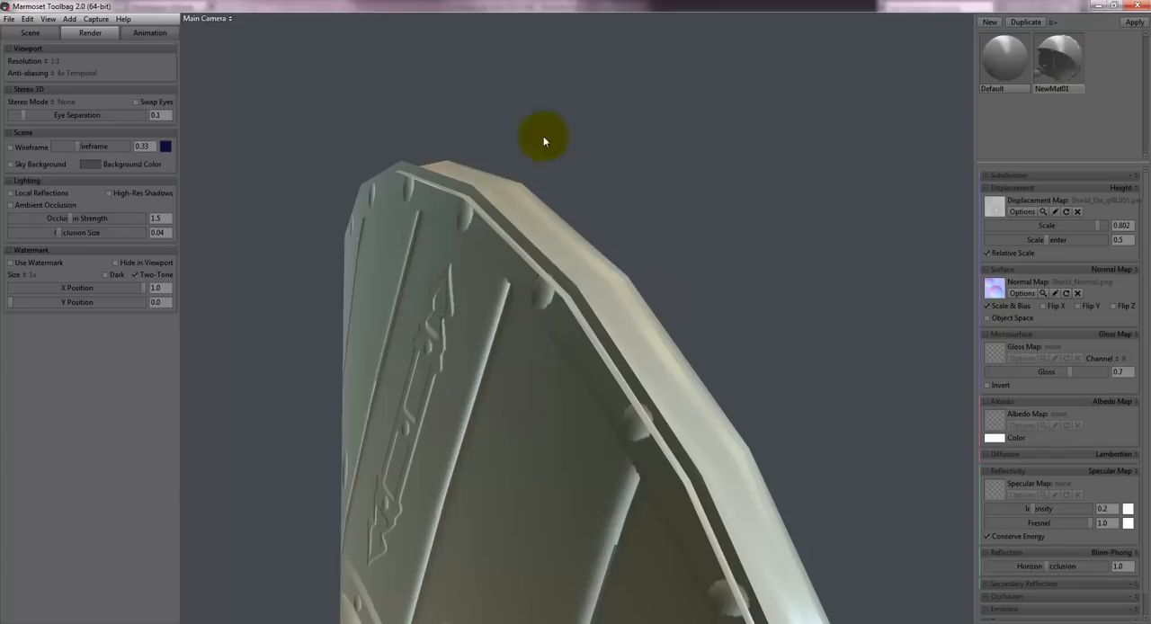
{"action": "left_click_drag", "start_coordinate": [742, 340], "coordinate": [595, 435]}
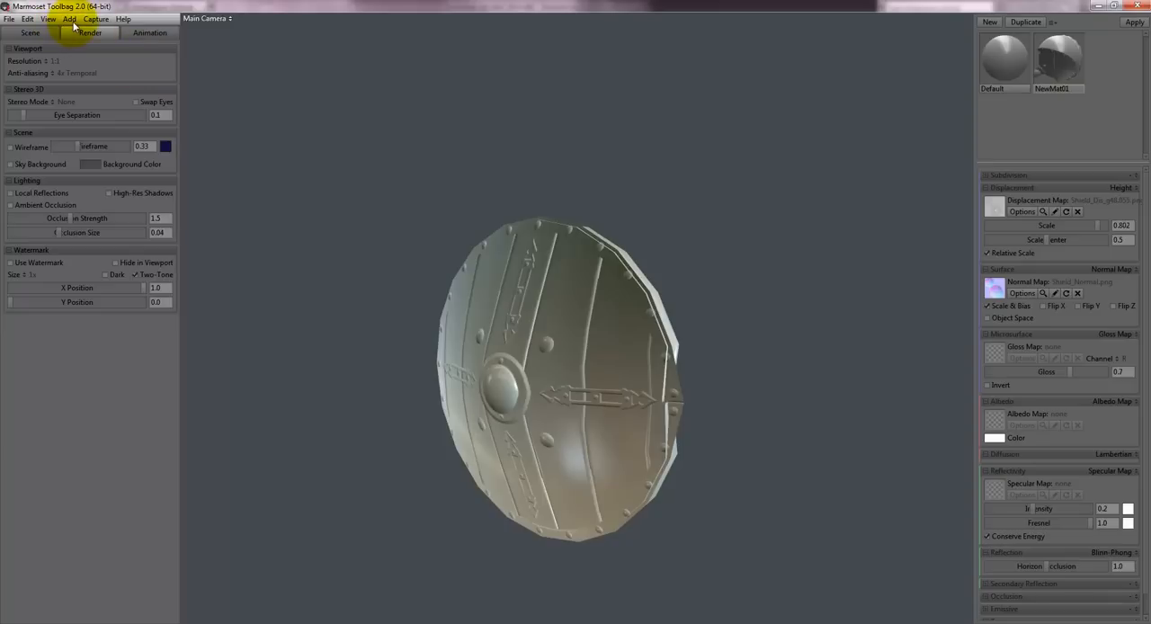
{"action": "left_click", "coordinate": [69, 19]}
{"action": "left_click", "coordinate": [79, 32]}
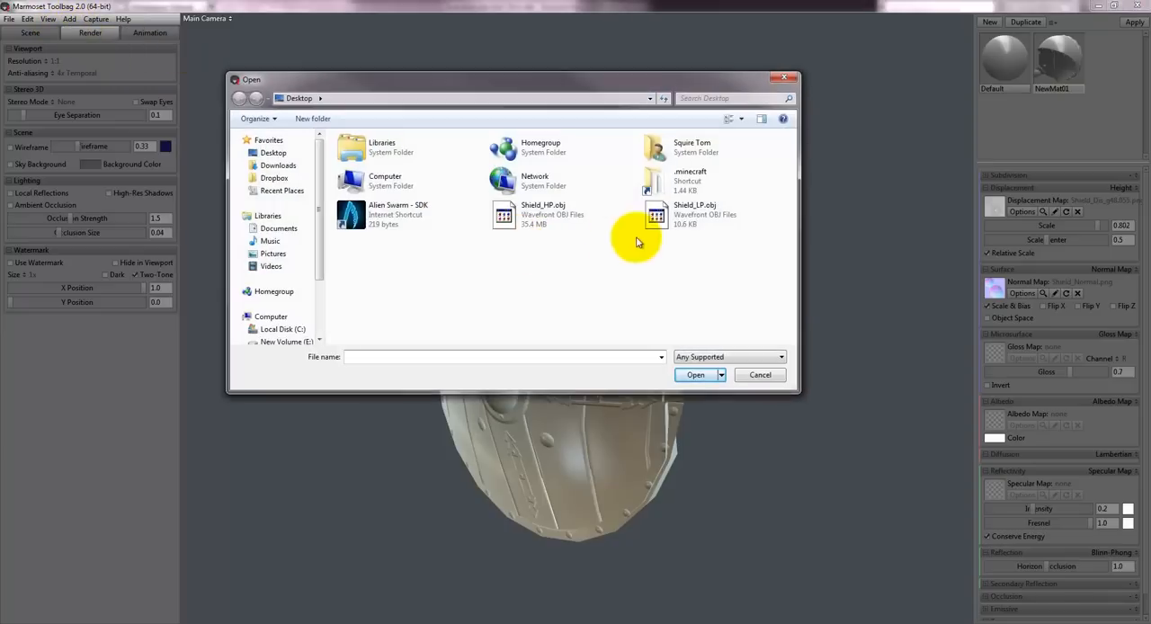
{"action": "double_click", "coordinate": [663, 210]}
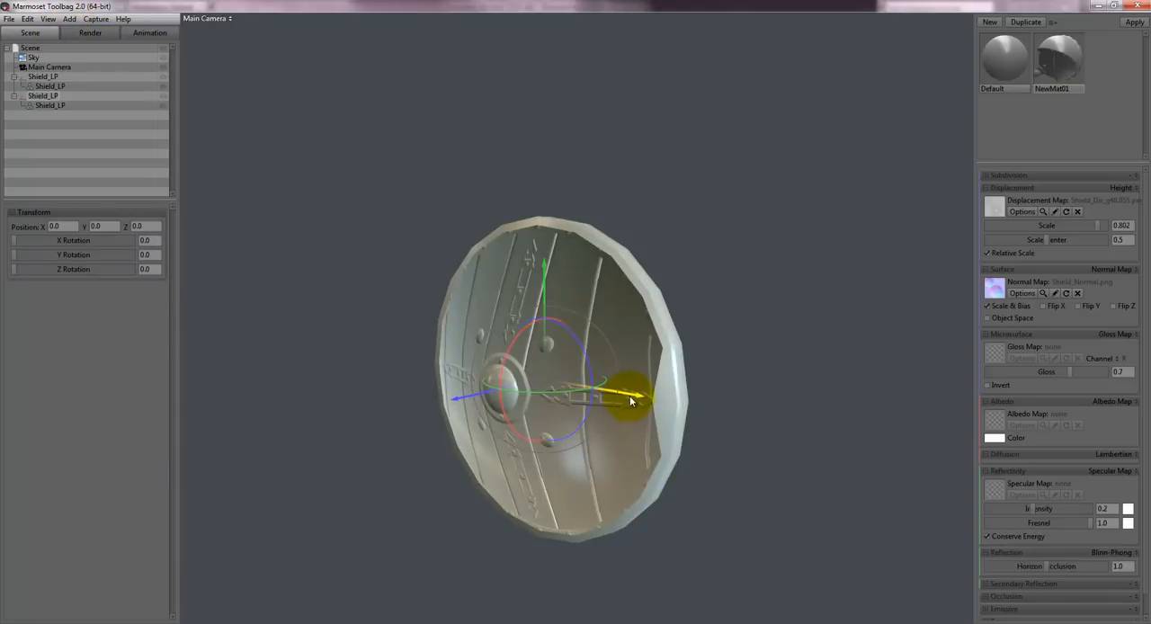
- Move the newly imported shield along X to about -273.5, beside the old one, and apply NewMat01 to it
{"action": "left_click_drag", "start_coordinate": [632, 398], "coordinate": [385, 380]}
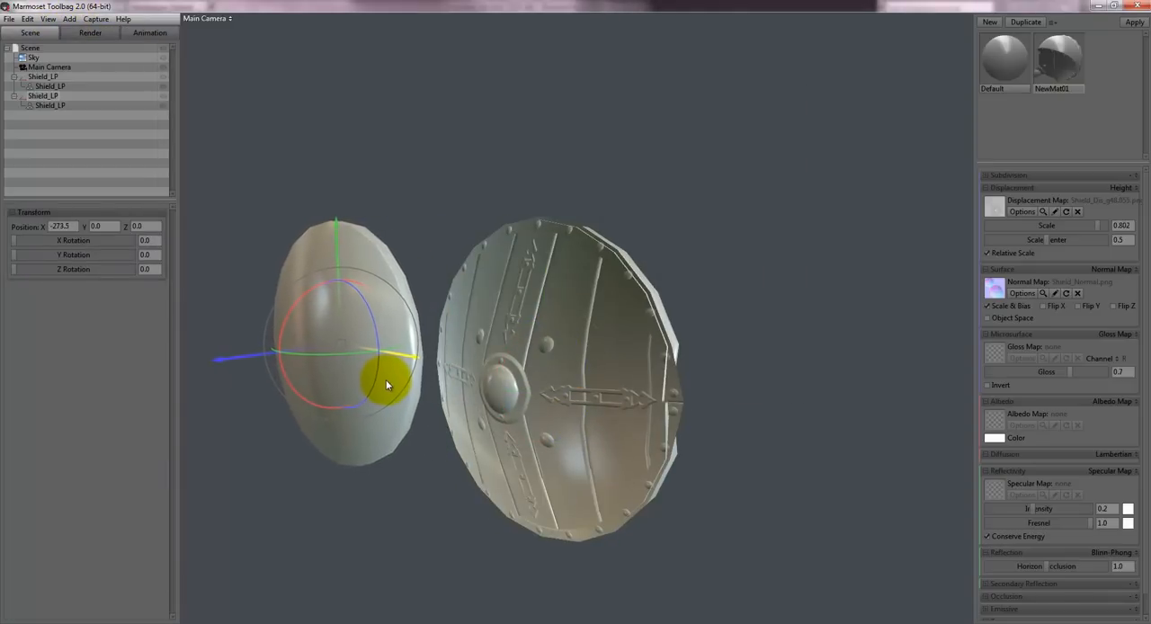
{"action": "left_click_drag", "start_coordinate": [424, 321], "coordinate": [465, 212]}
{"action": "left_click_drag", "start_coordinate": [1051, 71], "coordinate": [434, 294]}
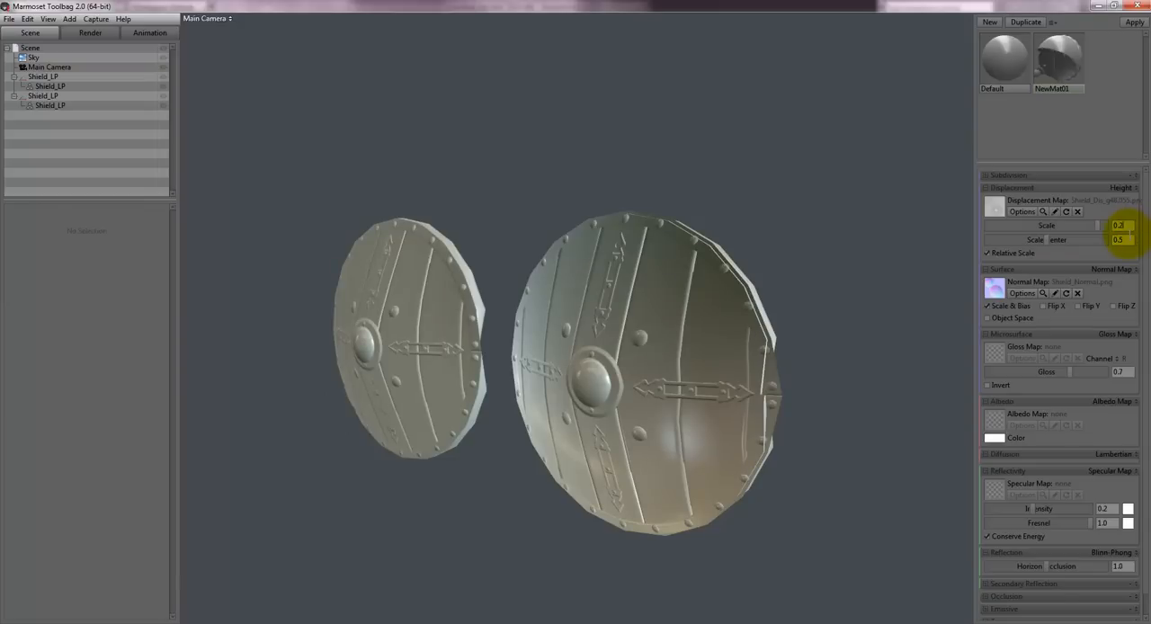
- Raise the displacement scale to 0.926 and compare the rim edges of both shields from several angles
{"action": "left_click_drag", "start_coordinate": [456, 267], "coordinate": [531, 257]}
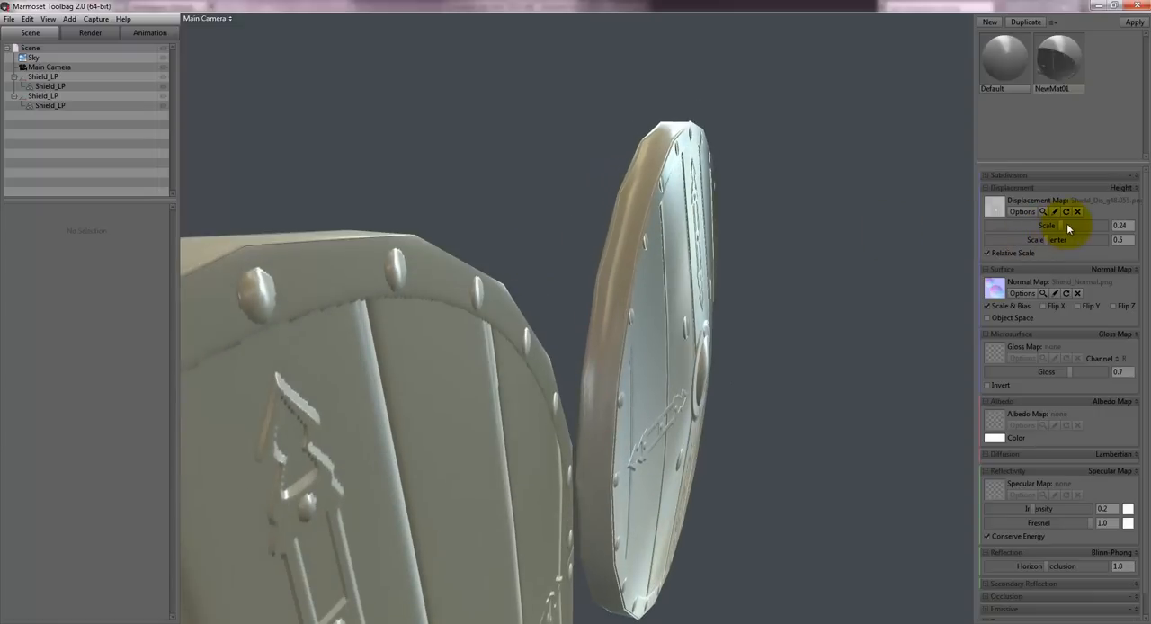
{"action": "left_click_drag", "start_coordinate": [1068, 229], "coordinate": [1101, 229]}
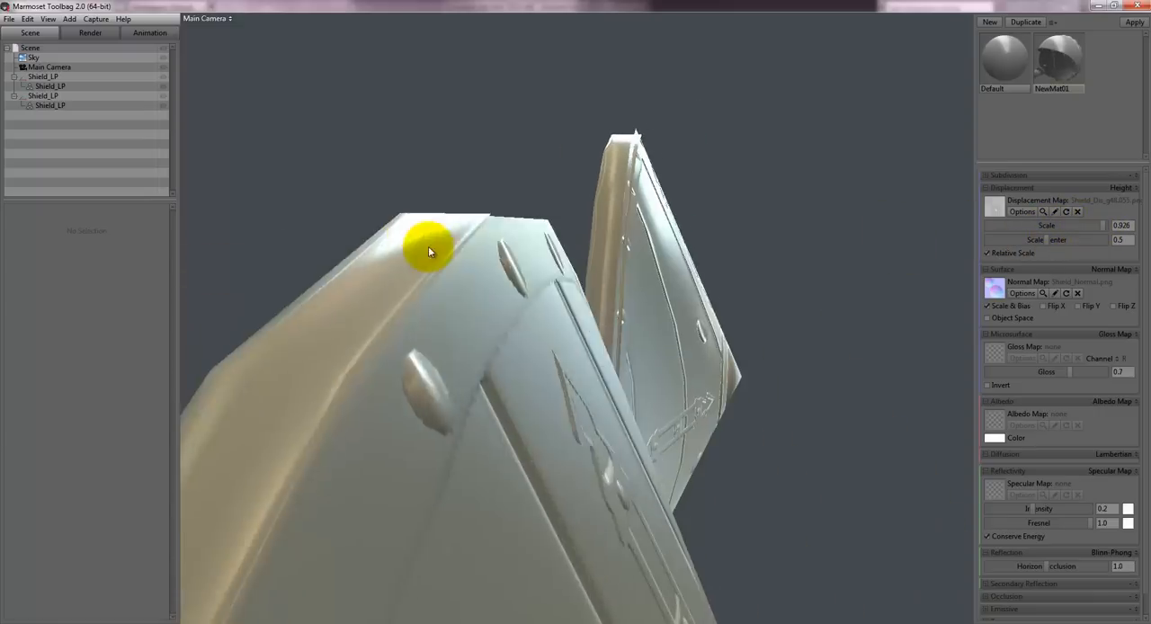
{"action": "scroll", "coordinate": [436, 266], "scroll_direction": "down", "scroll_amount": 3}
{"action": "left_click_drag", "start_coordinate": [476, 347], "coordinate": [490, 351]}
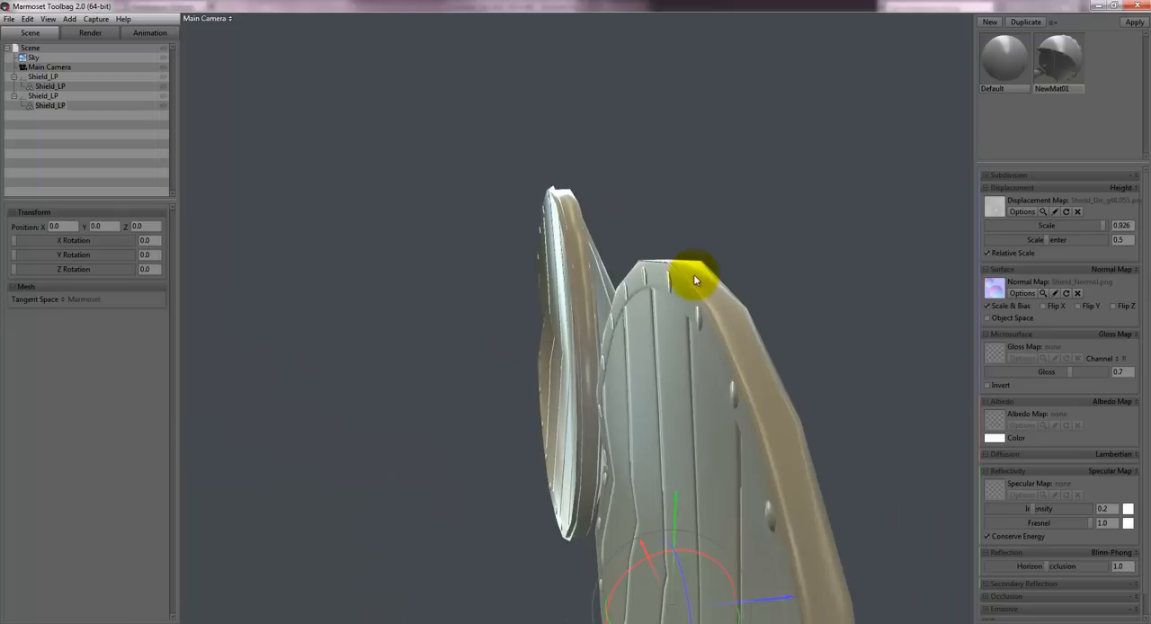
{"action": "left_click_drag", "start_coordinate": [694, 280], "coordinate": [507, 341]}
{"action": "left_click_drag", "start_coordinate": [470, 369], "coordinate": [532, 431]}
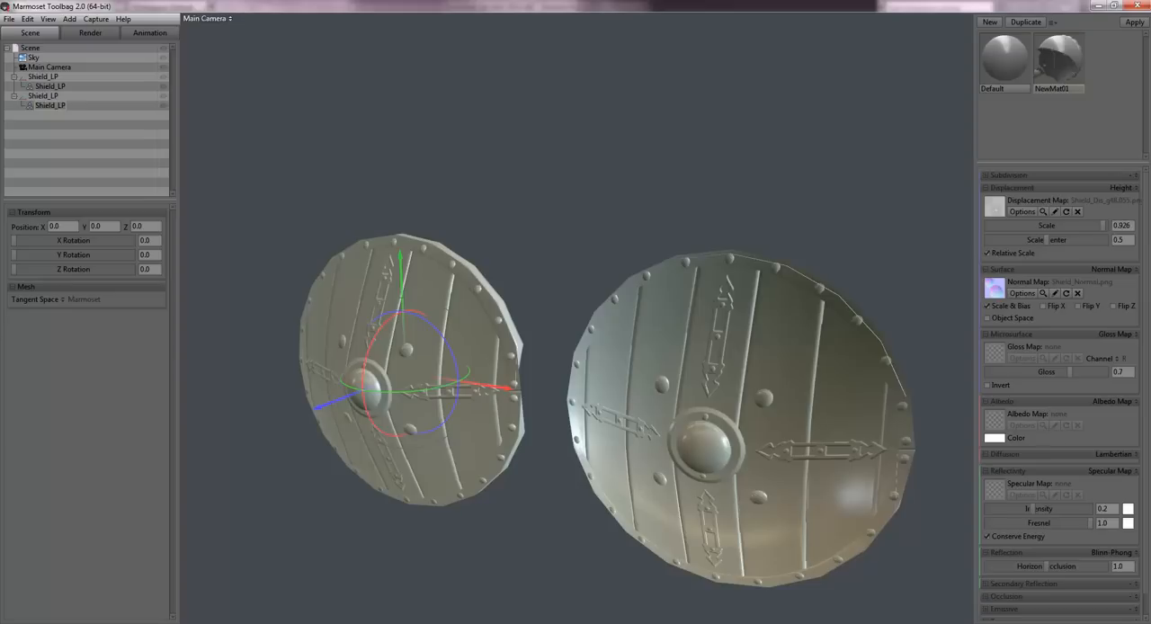
- Delete the old shield mesh with the split rim and select the remaining smoothed shield
{"action": "left_click", "coordinate": [748, 358]}
{"action": "key", "text": "Delete"}
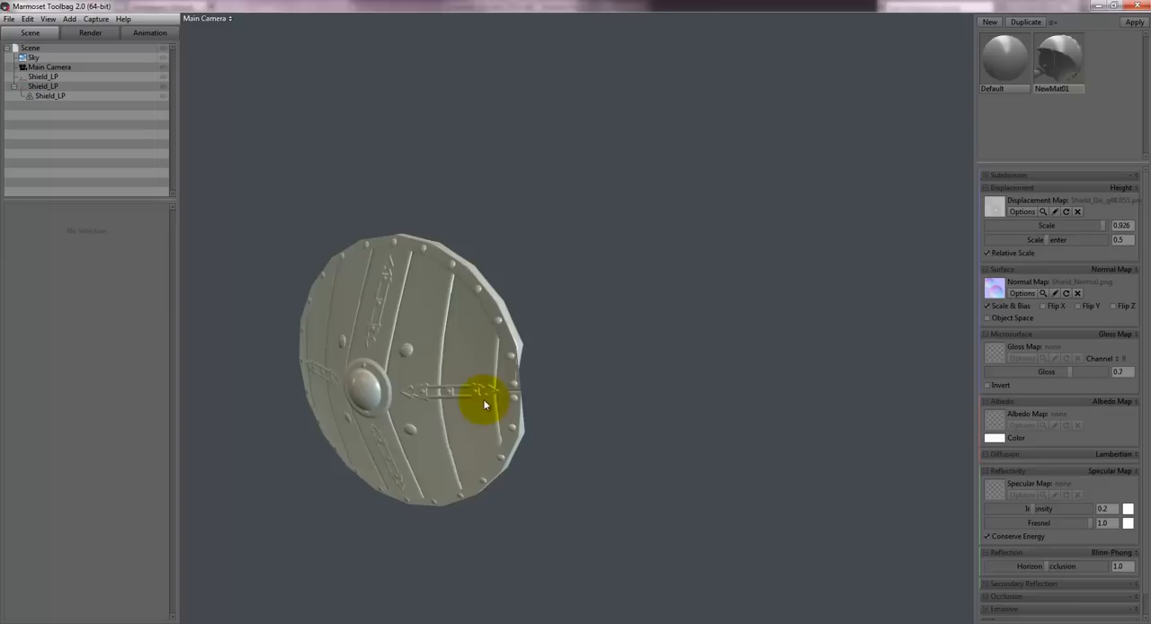
{"action": "left_click", "coordinate": [461, 342]}
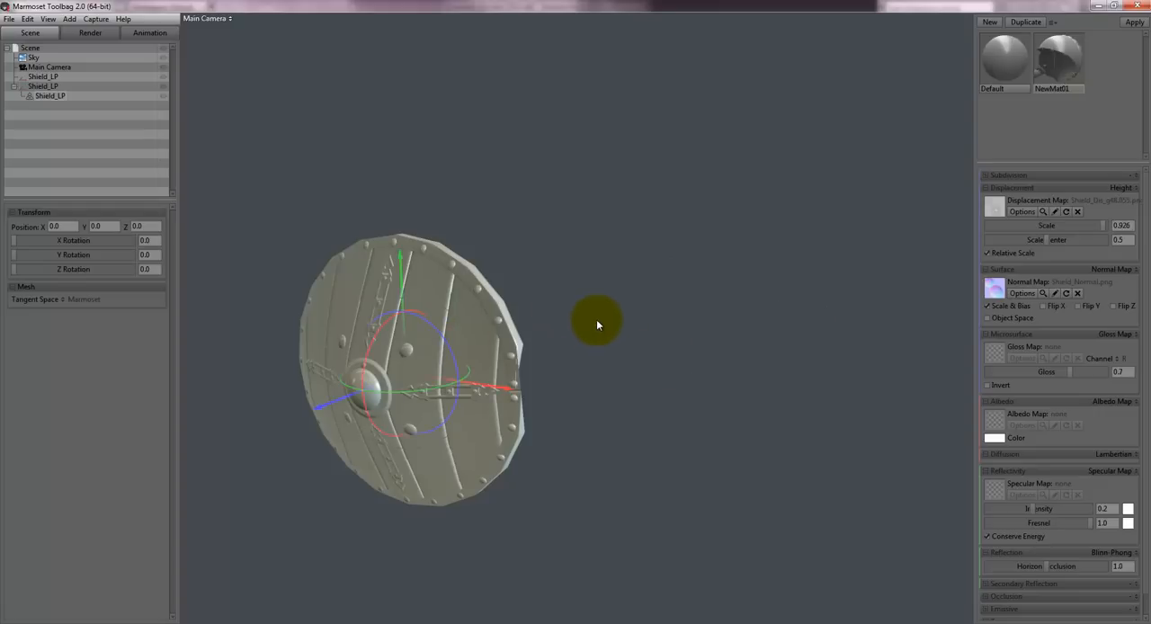
{"action": "left_click_drag", "start_coordinate": [550, 302], "coordinate": [585, 255]}
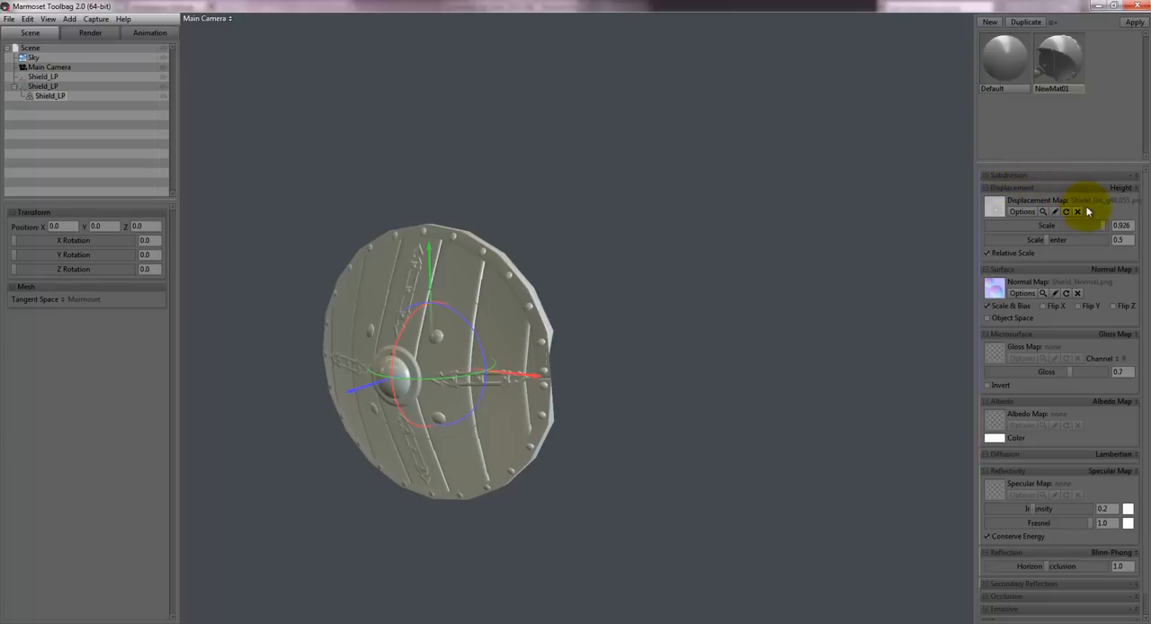
- Set the displacement scale of NewMat01 to 0.24 and its subdivision to Flat
{"action": "left_click", "coordinate": [1120, 226]}
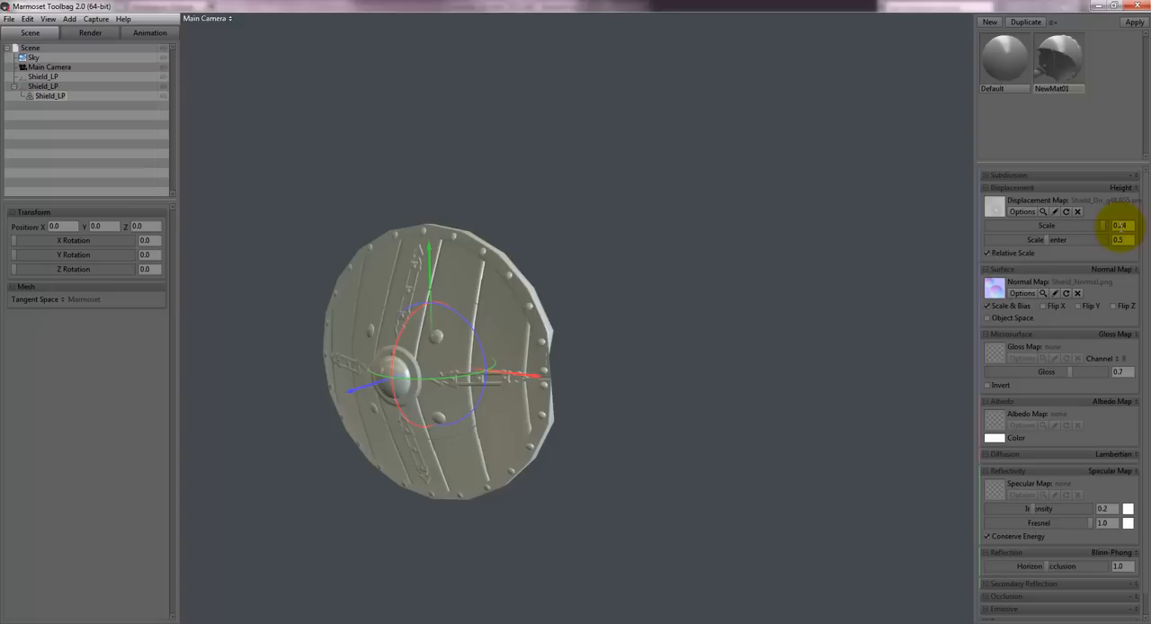
{"action": "key", "text": "Return"}
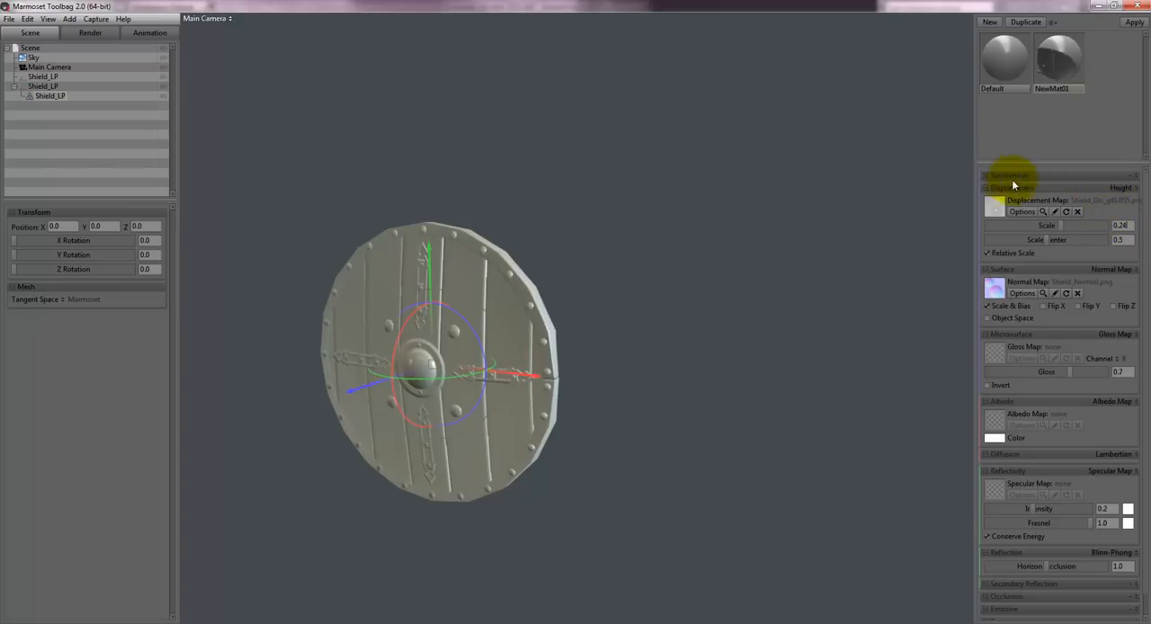
{"action": "left_click", "coordinate": [1135, 180]}
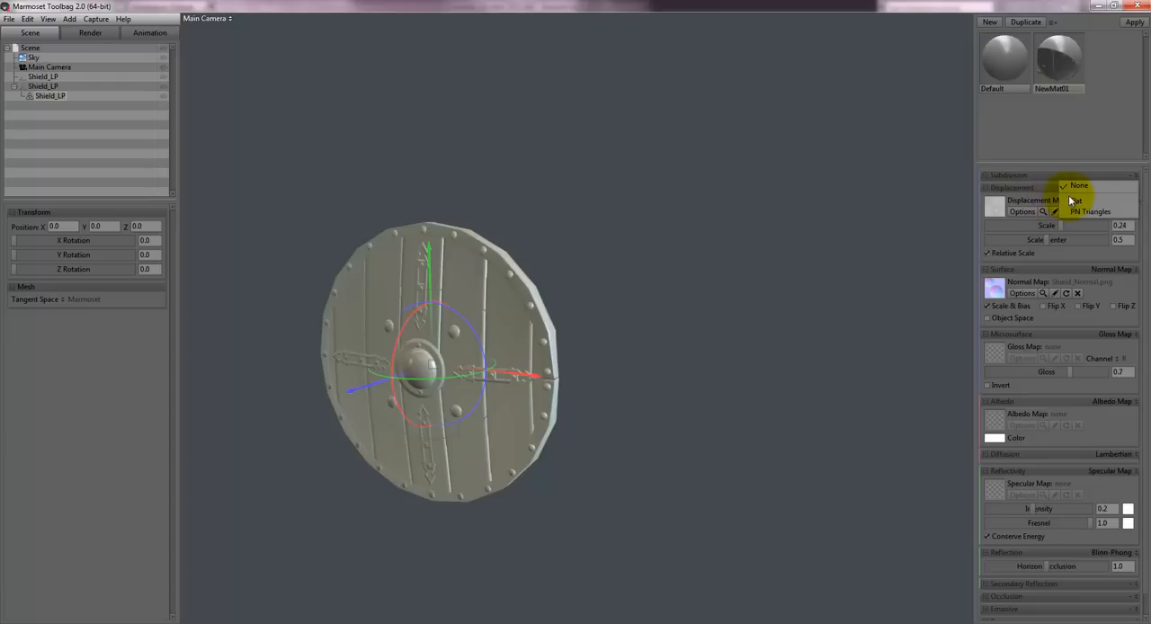
{"action": "left_click", "coordinate": [1070, 202]}
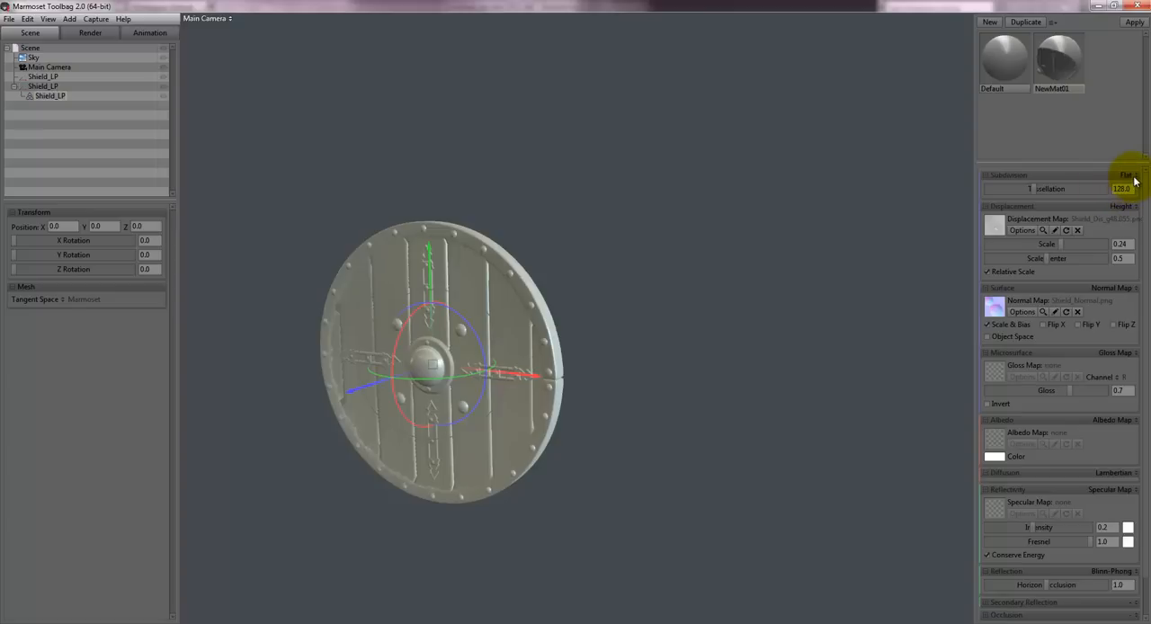
{"action": "left_click", "coordinate": [1135, 177]}
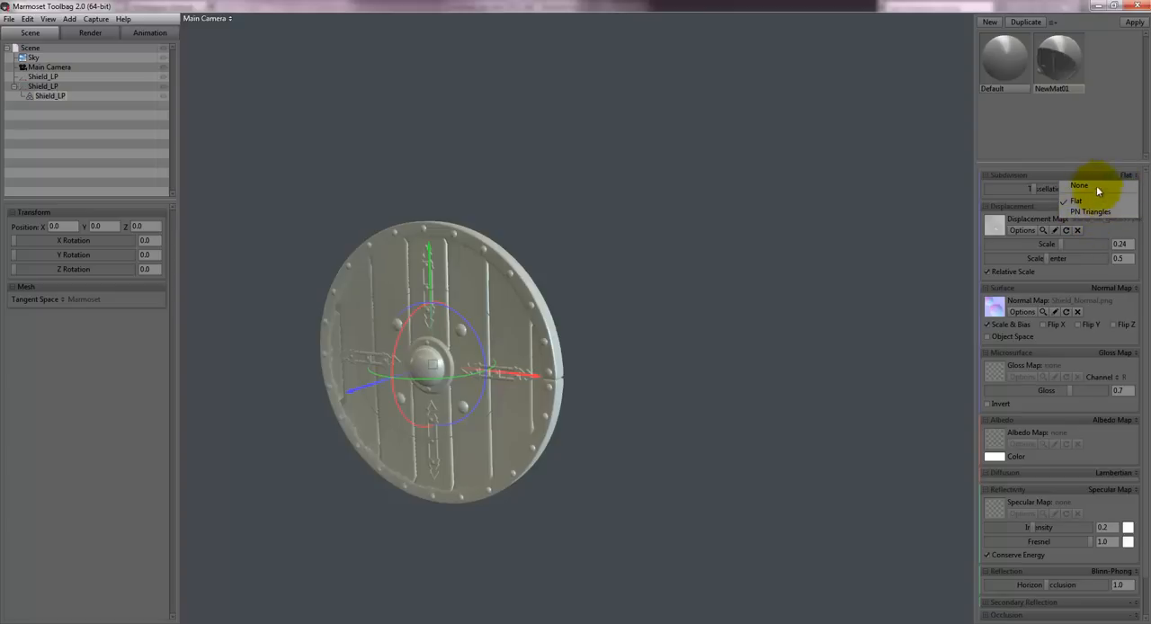
{"action": "left_click", "coordinate": [1077, 179]}
{"action": "left_click", "coordinate": [1108, 176]}
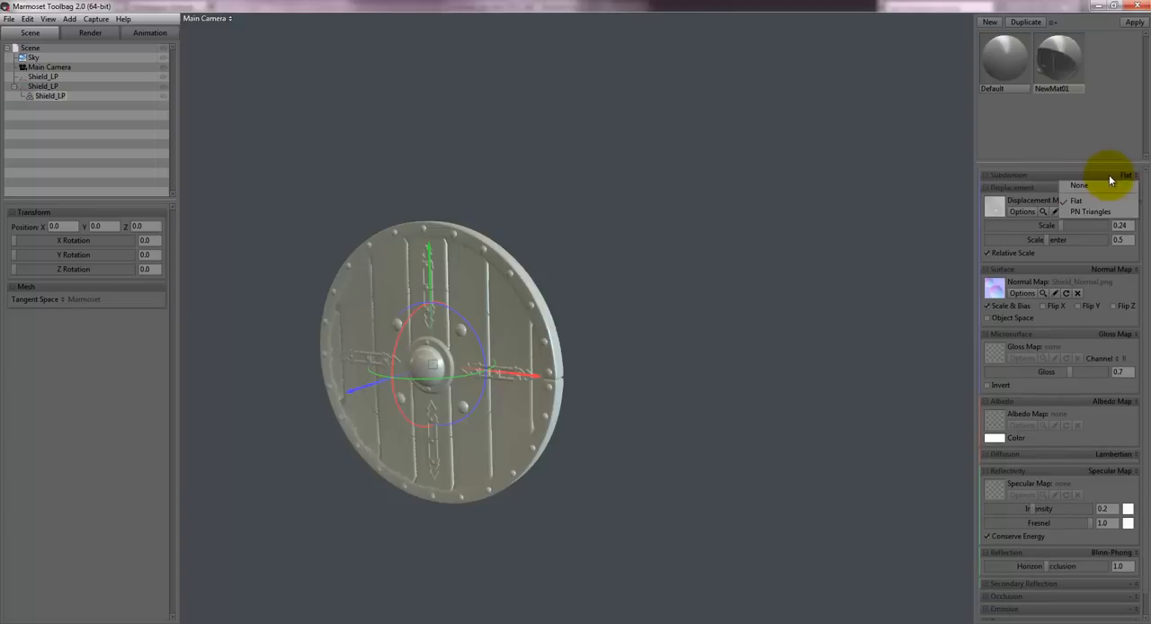
{"action": "left_click", "coordinate": [1066, 200]}
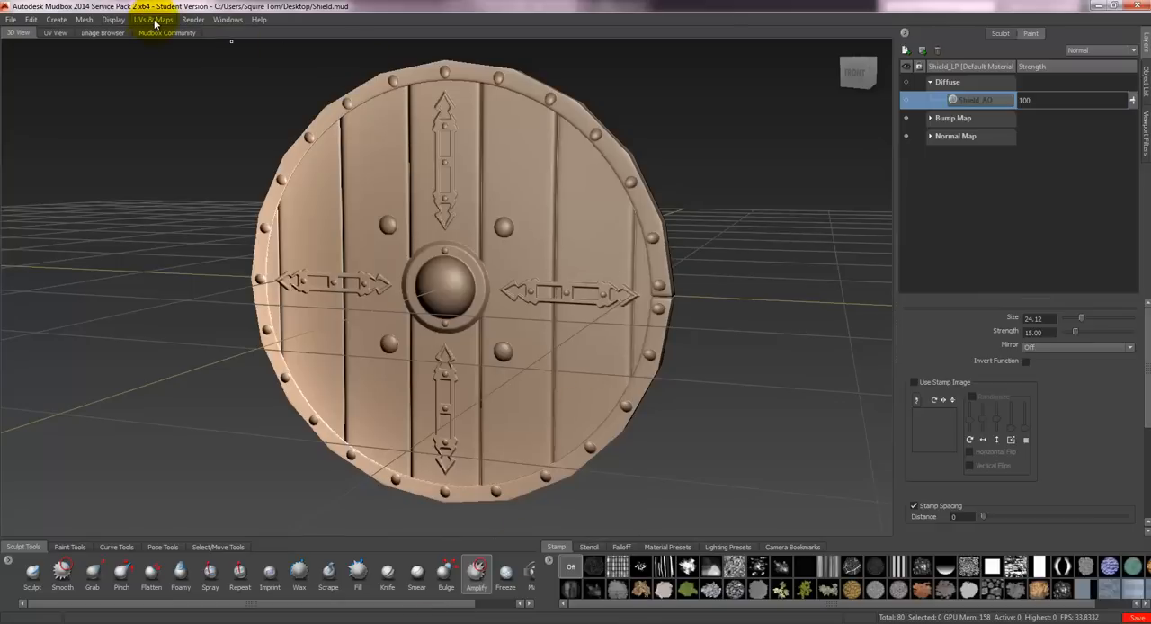
- Switch to Mudbox and open the Ambient Occlusion Map settings of the existing texture map extraction operation
{"action": "left_click", "coordinate": [154, 20]}
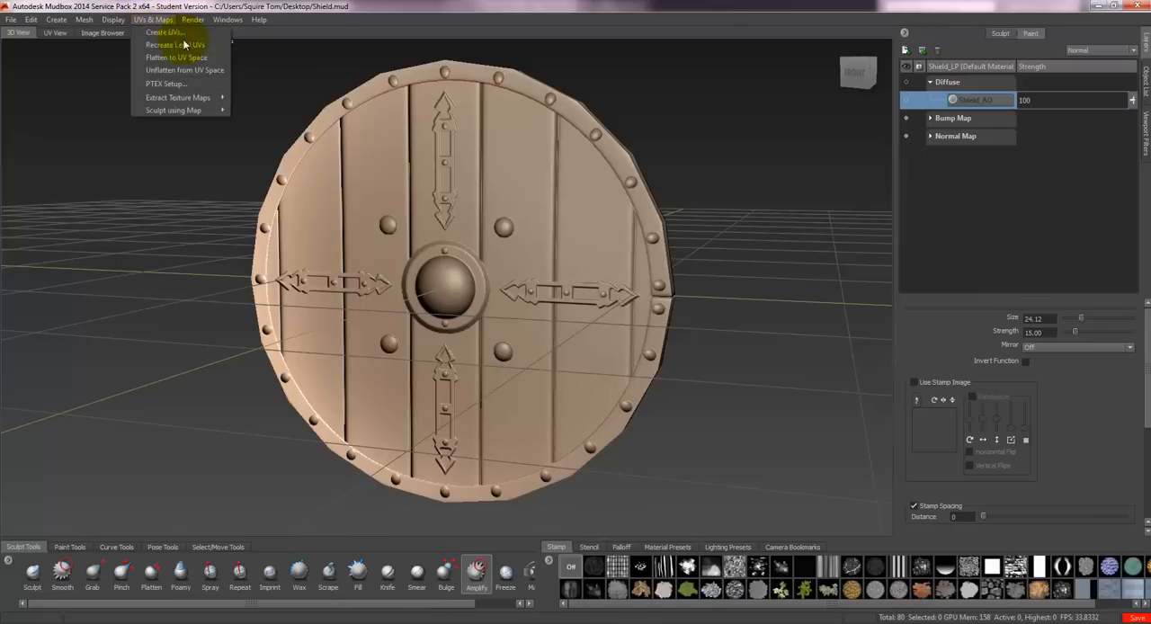
{"action": "mouse_move", "coordinate": [184, 97]}
{"action": "left_click", "coordinate": [271, 99]}
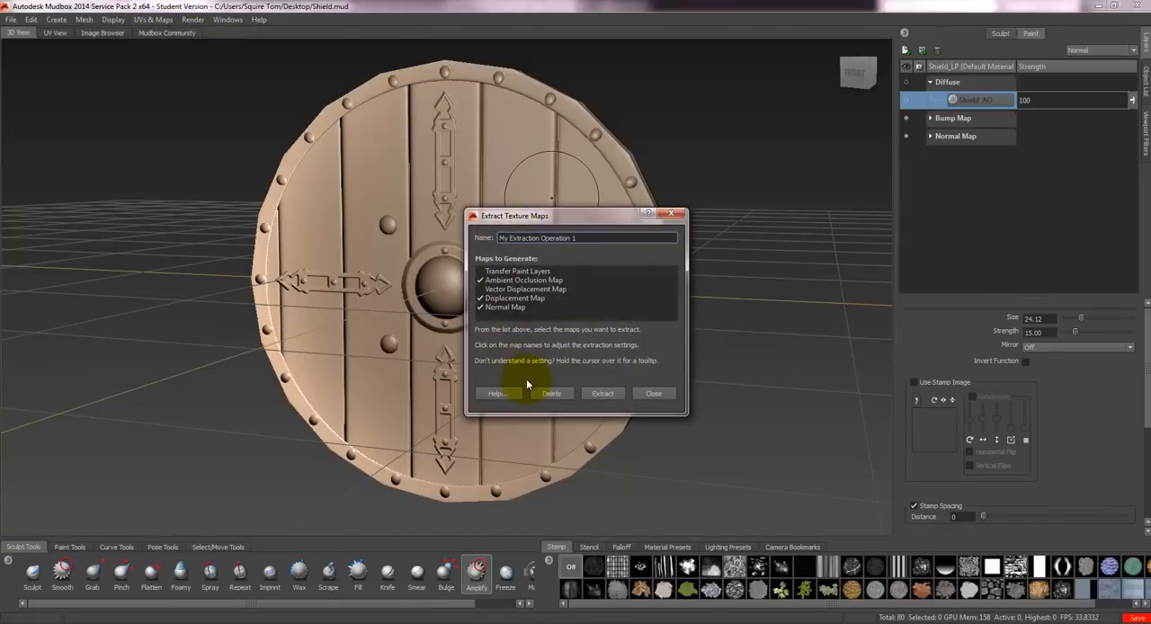
{"action": "left_click", "coordinate": [538, 280]}
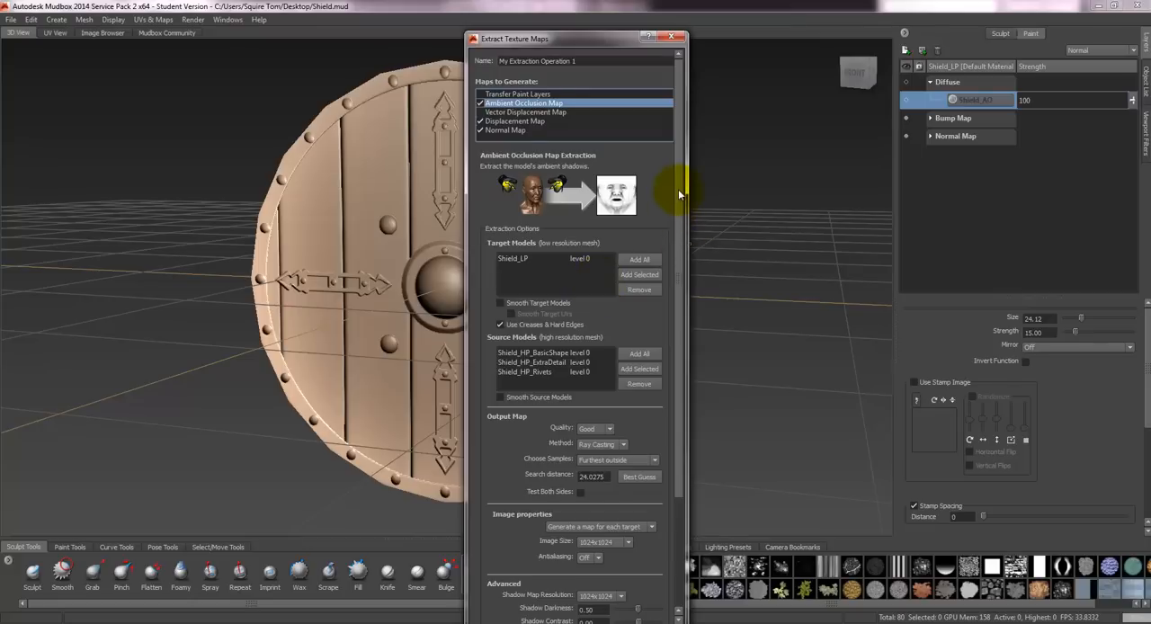
- Review the remaining Ambient Occlusion extraction settings, switch to Marmoset Toolbag and inspect the displaced shield from several angles
{"action": "left_click_drag", "start_coordinate": [675, 209], "coordinate": [674, 329]}
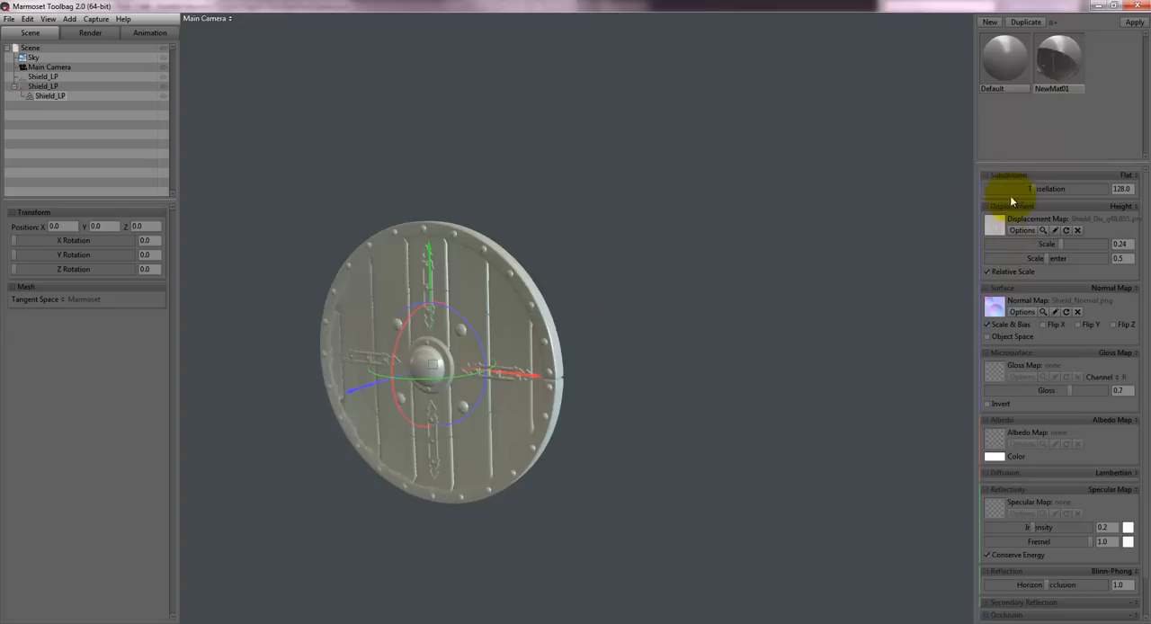
{"action": "left_click_drag", "start_coordinate": [531, 264], "coordinate": [638, 241]}
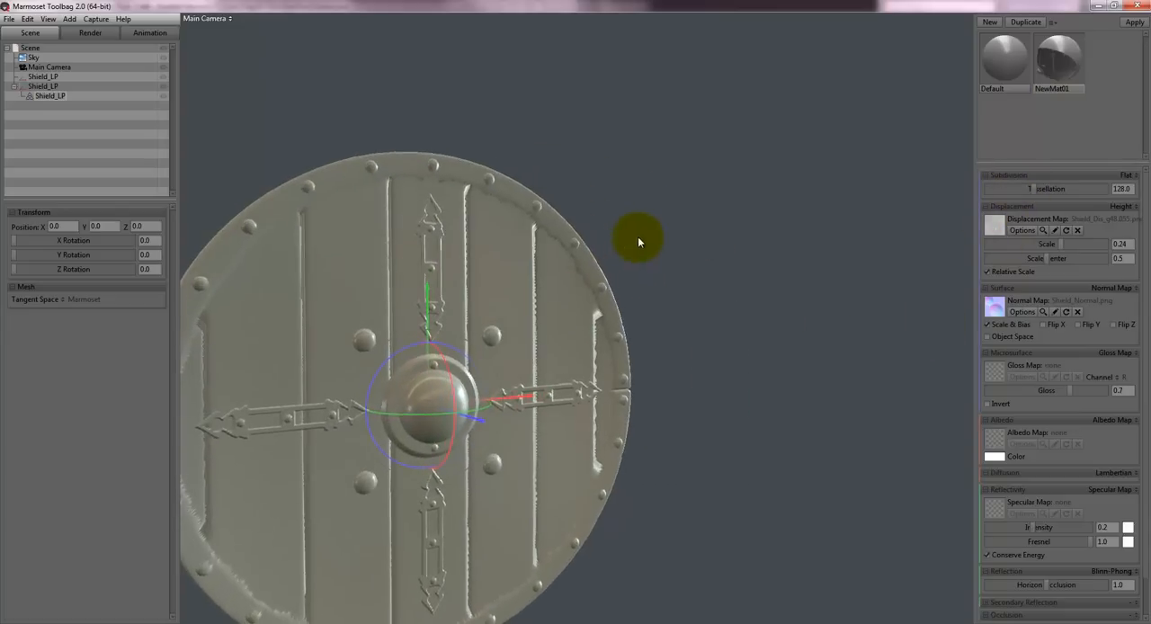
{"action": "middle_click_drag", "start_coordinate": [639, 241], "coordinate": [671, 223]}
{"action": "left_click_drag", "start_coordinate": [670, 224], "coordinate": [608, 289]}
{"action": "scroll", "coordinate": [620, 252], "scroll_direction": "down", "scroll_amount": 4}
{"action": "scroll", "coordinate": [620, 256], "scroll_direction": "up", "scroll_amount": 1}
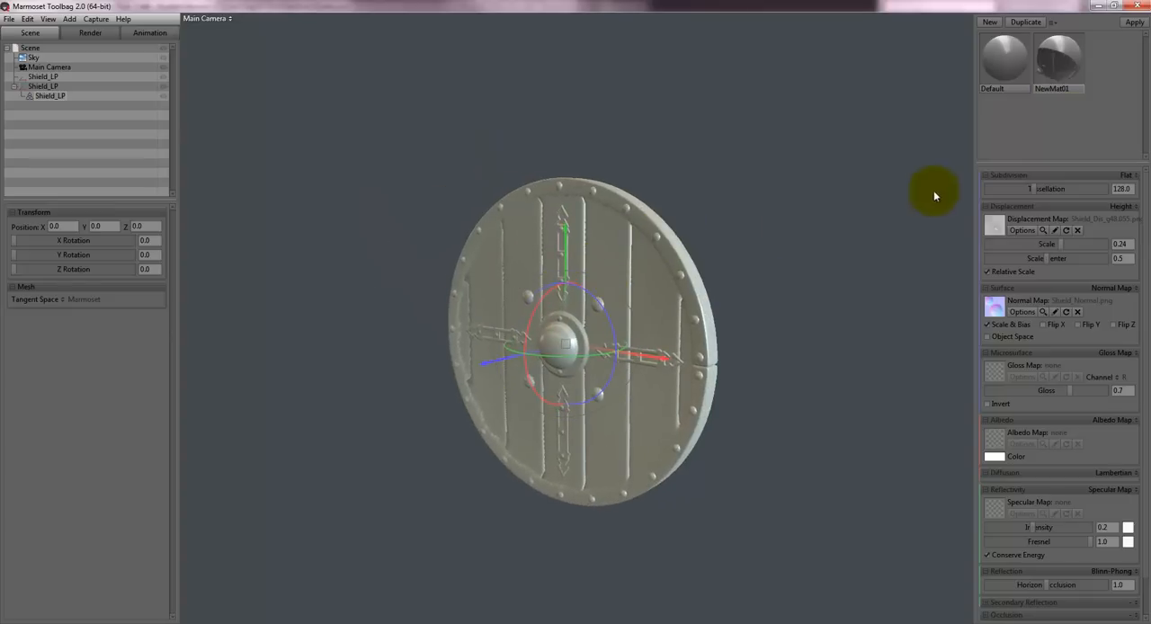
- Raise the material's tessellation to 755.4 and inspect the shield's displaced grooves and rim
{"action": "left_click_drag", "start_coordinate": [1035, 188], "coordinate": [1083, 189]}
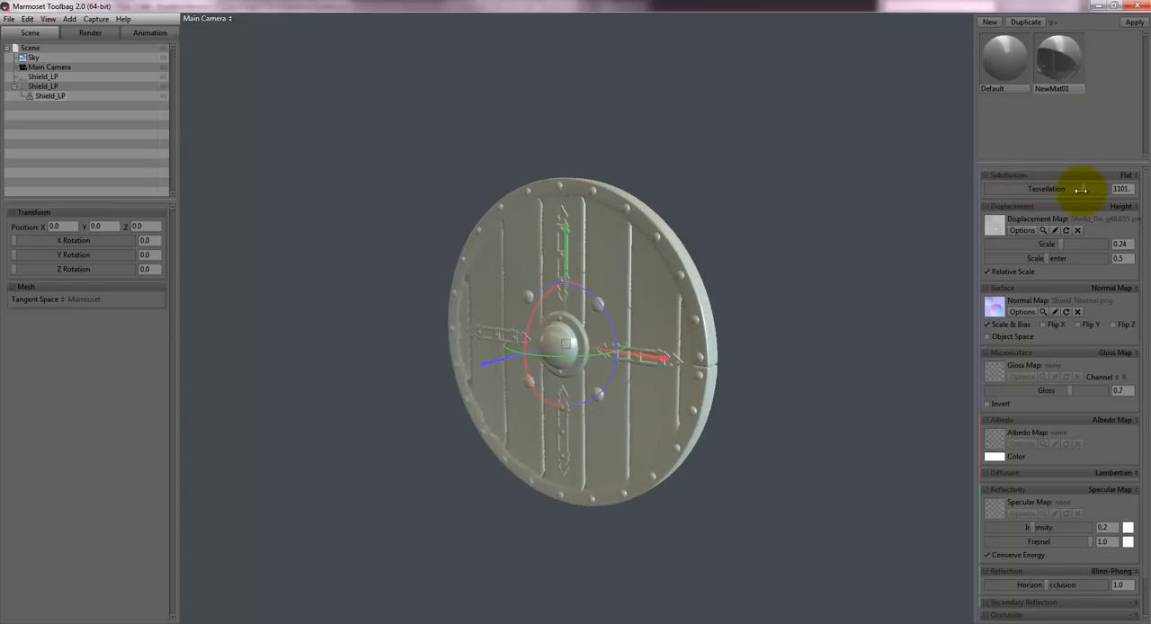
{"action": "left_click_drag", "start_coordinate": [681, 197], "coordinate": [771, 184]}
{"action": "scroll", "coordinate": [617, 189], "scroll_direction": "up", "scroll_amount": 3}
{"action": "middle_click_drag", "start_coordinate": [617, 190], "coordinate": [730, 215]}
{"action": "left_click_drag", "start_coordinate": [730, 216], "coordinate": [677, 279]}
{"action": "scroll", "coordinate": [681, 257], "scroll_direction": "down", "scroll_amount": 3}
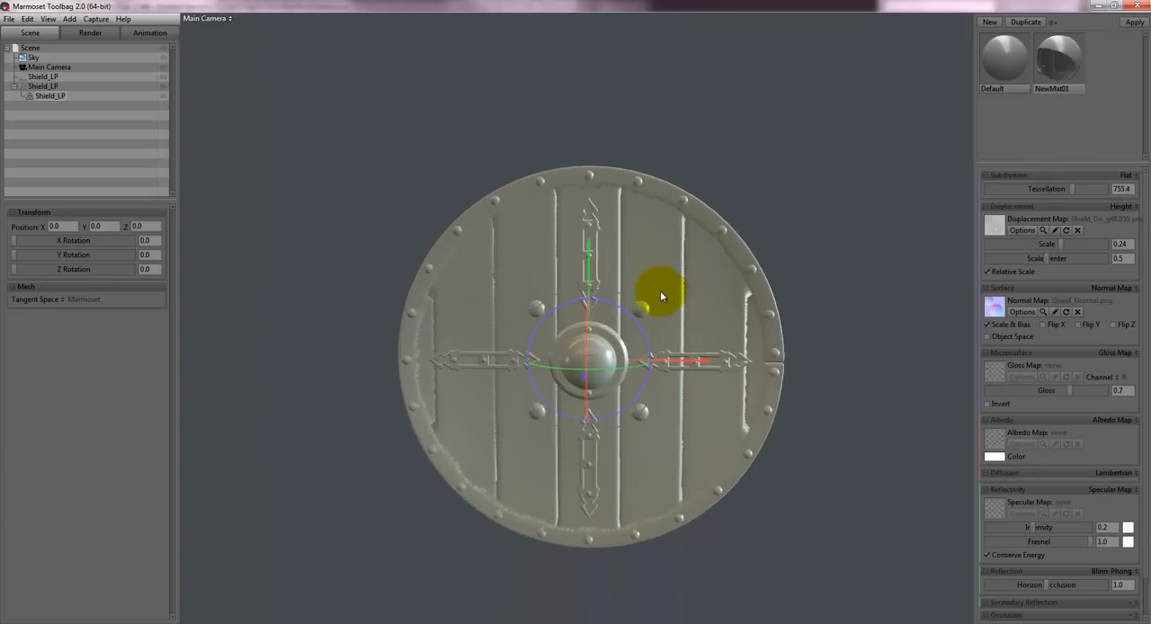
{"action": "scroll", "coordinate": [660, 291], "scroll_direction": "down", "scroll_amount": 2}
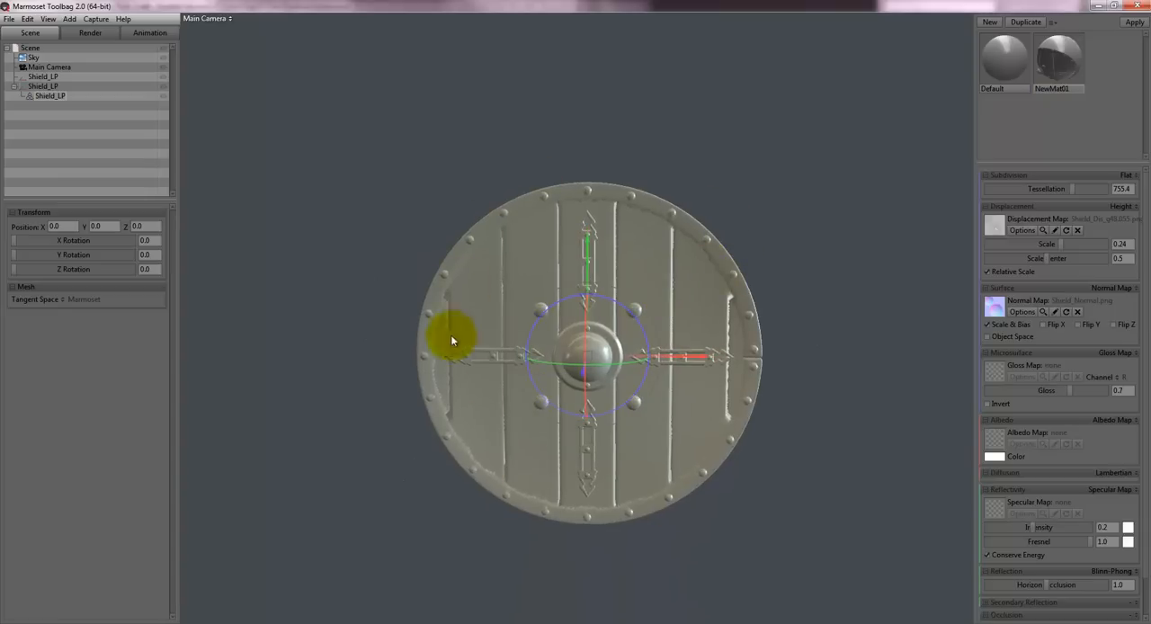
{"action": "mouse_move", "coordinate": [668, 159]}
{"action": "left_mouse_down"}
{"action": "mouse_move", "coordinate": [755, 155]}
{"action": "mouse_move", "coordinate": [596, 152]}
{"action": "mouse_move", "coordinate": [653, 153]}
{"action": "left_mouse_up"}
{"action": "scroll", "coordinate": [665, 160], "scroll_direction": "down", "scroll_amount": 3}
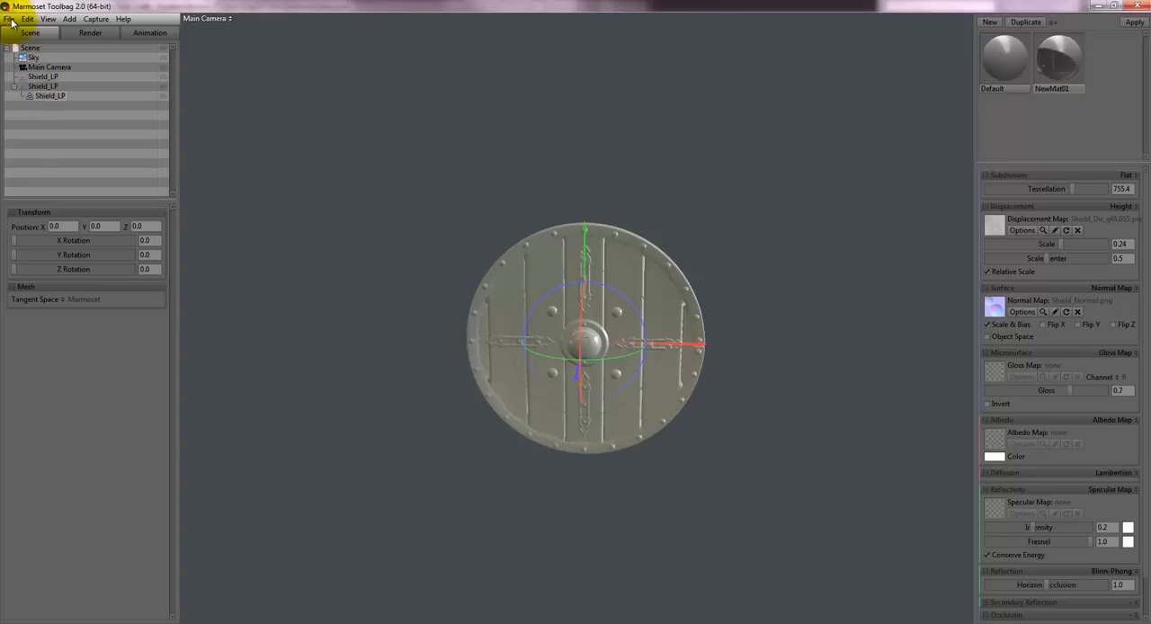
- Add the Shield_HP.obj mesh to the scene and place it beside the displaced low-poly shield
{"action": "left_click", "coordinate": [68, 19]}
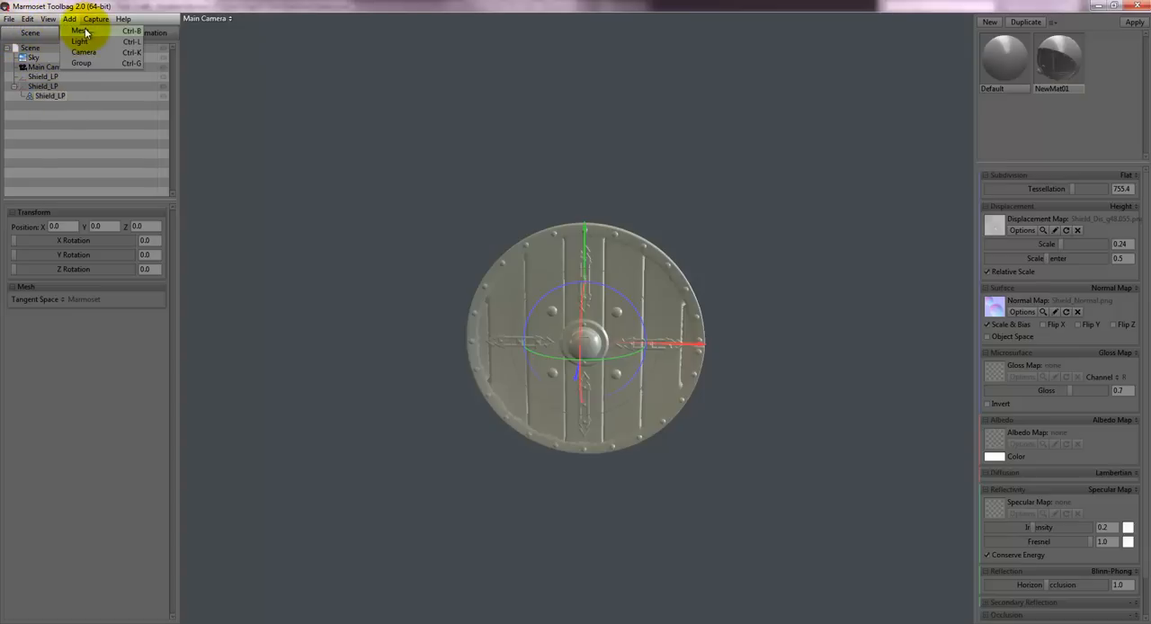
{"action": "left_click", "coordinate": [79, 31]}
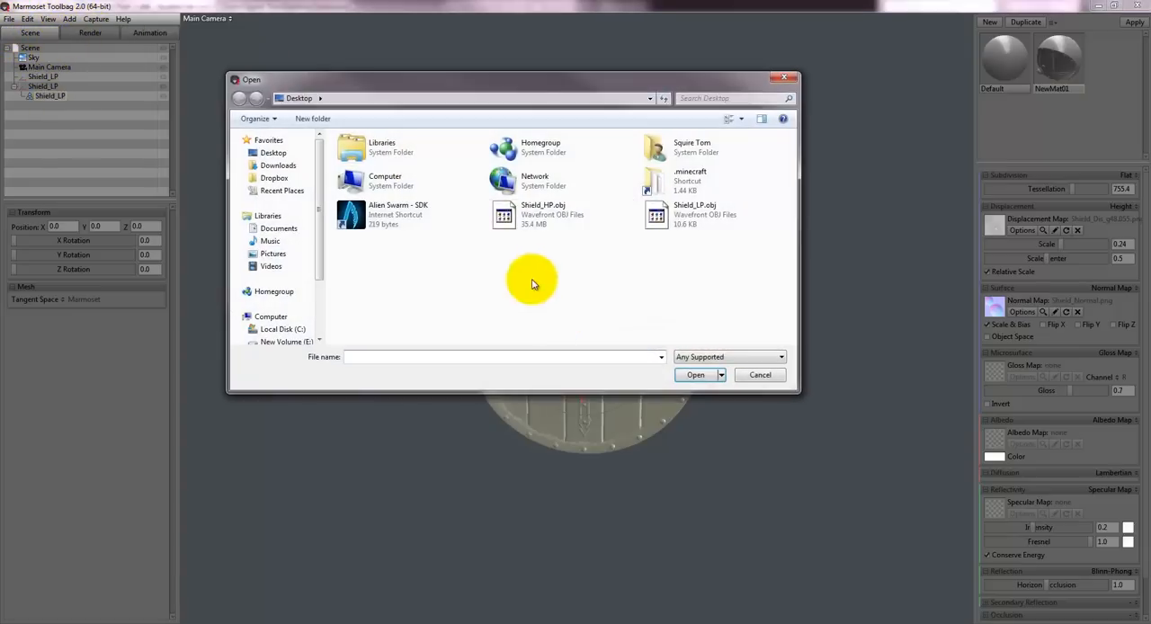
{"action": "left_click", "coordinate": [530, 221]}
{"action": "left_click", "coordinate": [694, 374]}
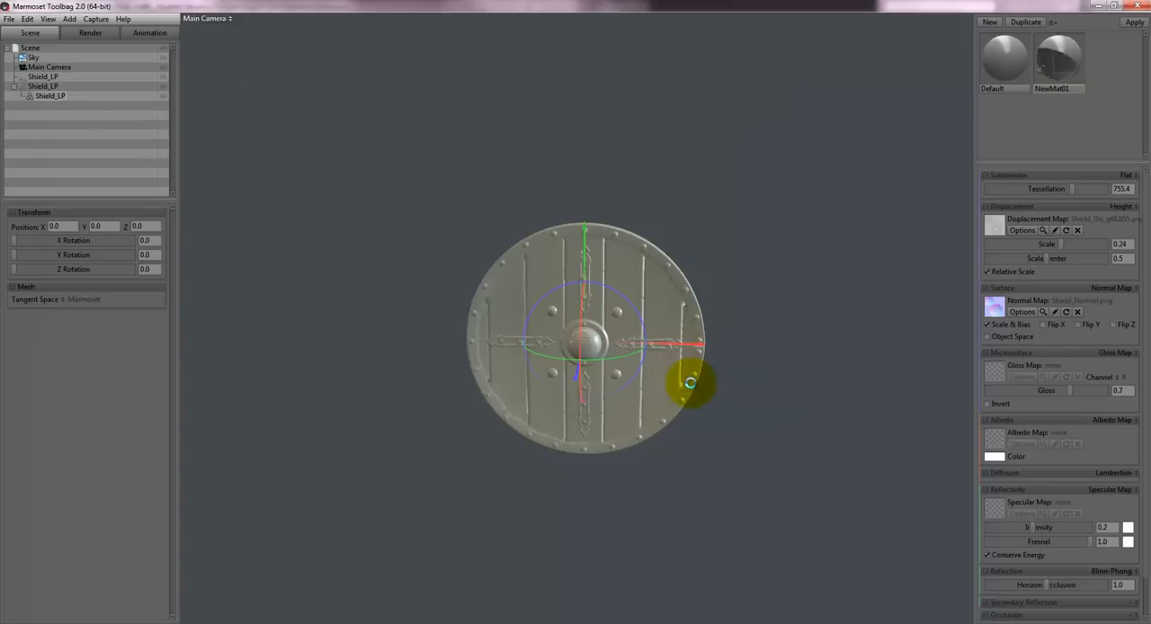
{"action": "middle_click_drag", "start_coordinate": [748, 229], "coordinate": [639, 246]}
{"action": "scroll", "coordinate": [549, 269], "scroll_direction": "up", "scroll_amount": 6}
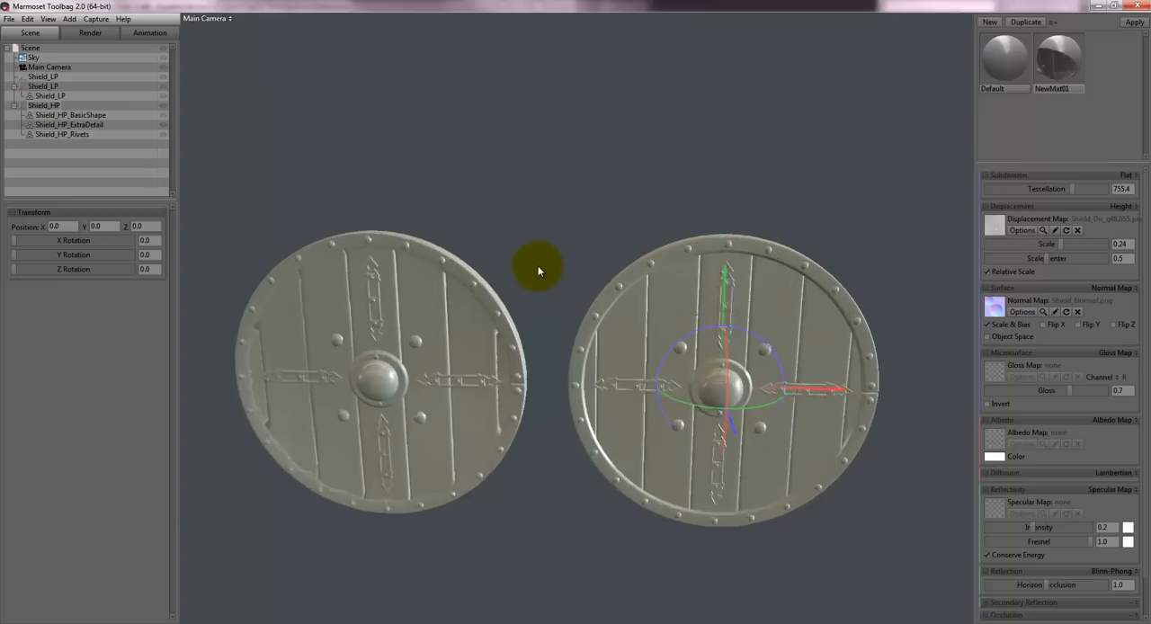
- Compare the rim and surface detail of the displaced low-poly shield with the high-poly shield from several angles
{"action": "scroll", "coordinate": [542, 309], "scroll_direction": "down", "scroll_amount": 4}
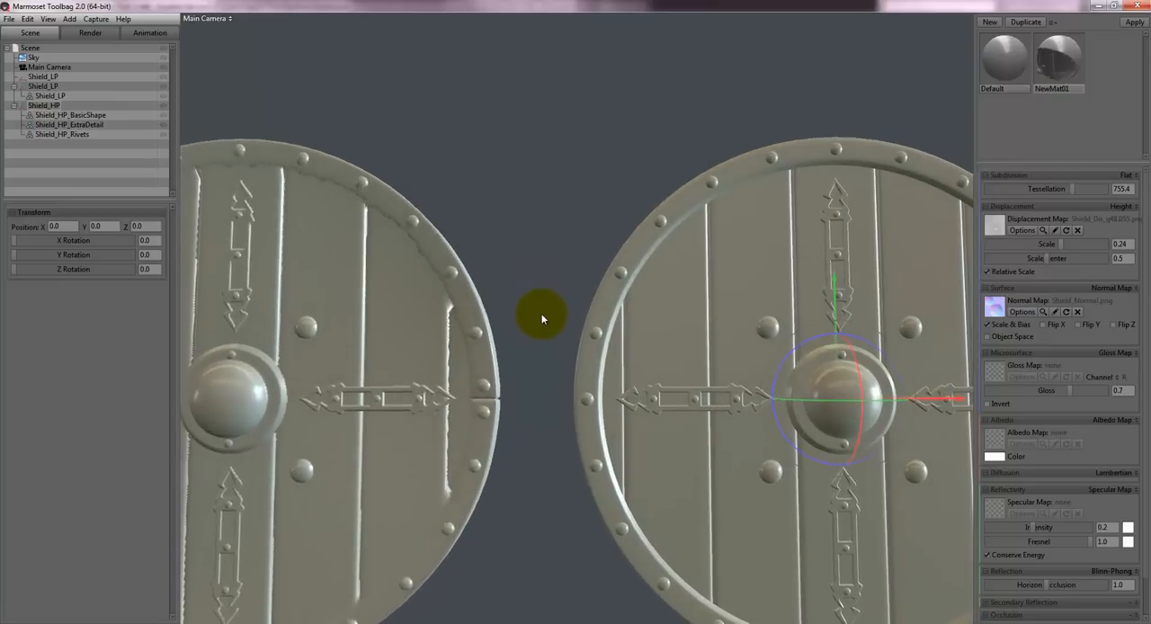
{"action": "left_click_drag", "start_coordinate": [526, 271], "coordinate": [403, 273]}
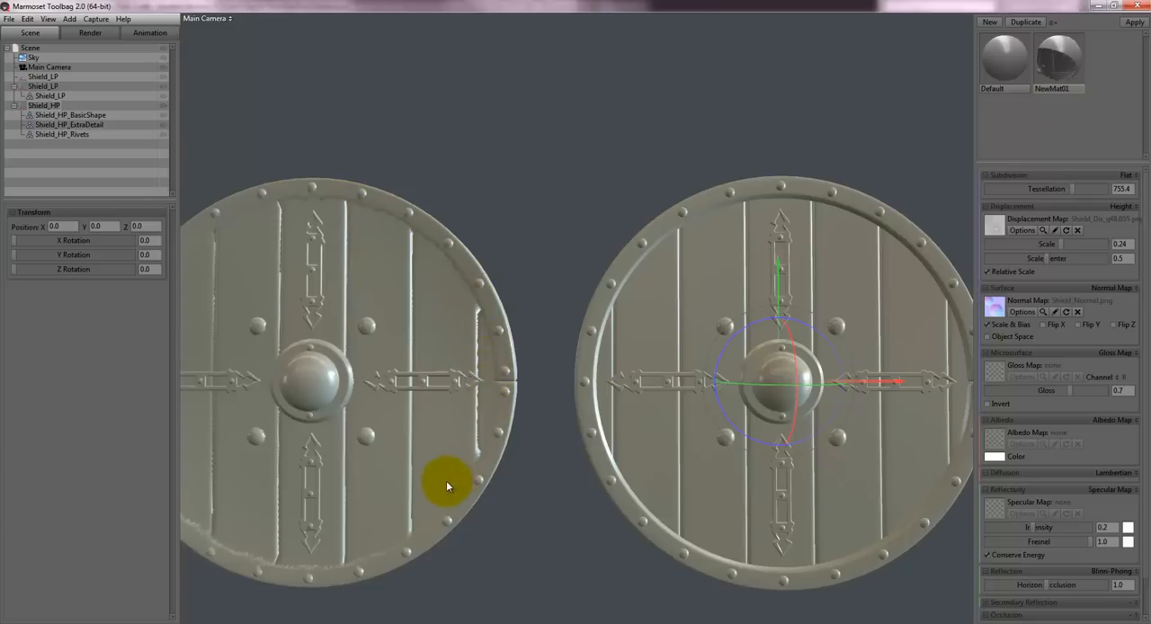
{"action": "left_click_drag", "start_coordinate": [538, 141], "coordinate": [693, 231]}
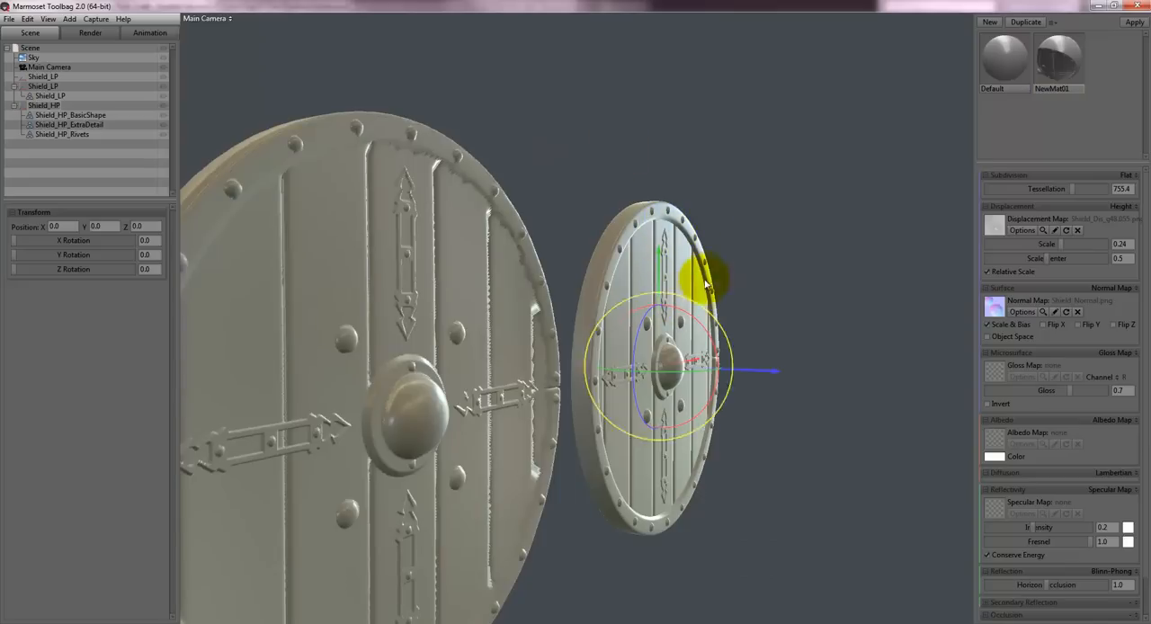
{"action": "left_click_drag", "start_coordinate": [552, 180], "coordinate": [524, 187]}
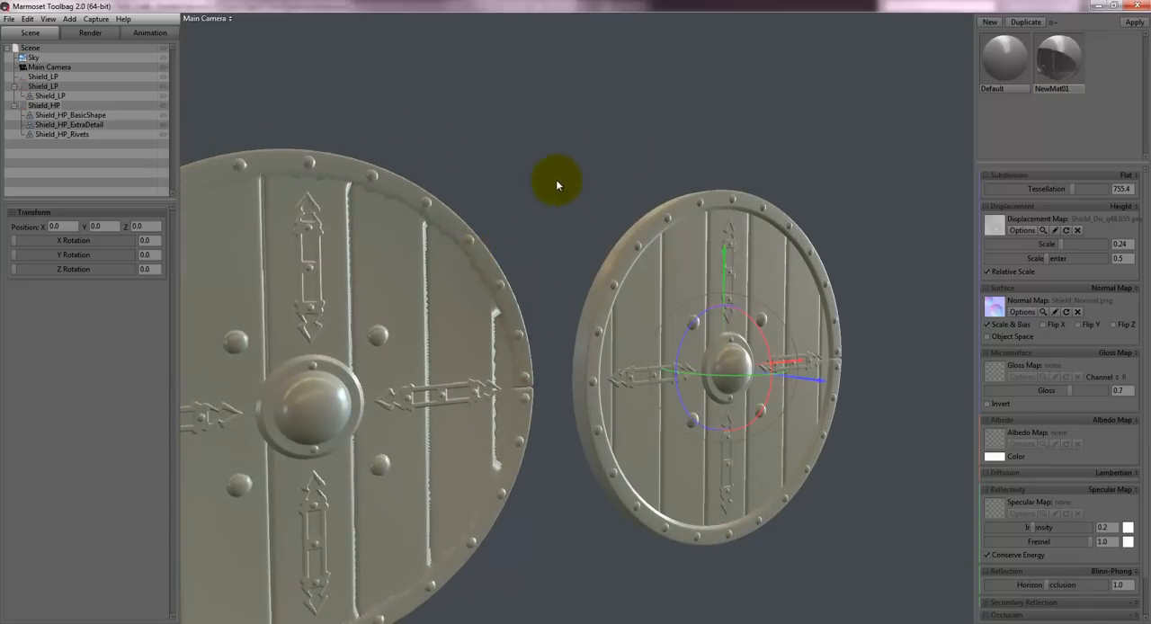
{"action": "left_click_drag", "start_coordinate": [556, 186], "coordinate": [594, 186]}
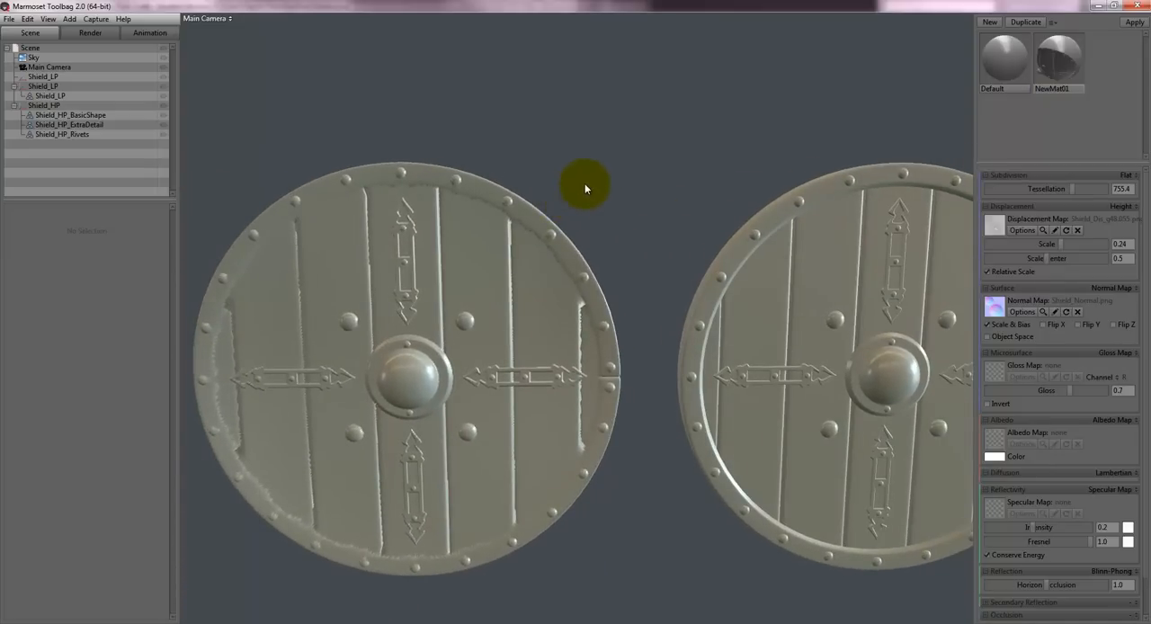
- Rotate the scene lighting and compare how the grooves and rims of both shields catch the light
{"action": "mouse_move", "coordinate": [521, 158]}
{"action": "left_mouse_down", "text": "shift"}
{"action": "mouse_move", "coordinate": [771, 143]}
{"action": "mouse_move", "coordinate": [609, 136]}
{"action": "mouse_move", "coordinate": [678, 169]}
{"action": "mouse_move", "coordinate": [626, 169]}
{"action": "left_mouse_up", "text": "shift"}
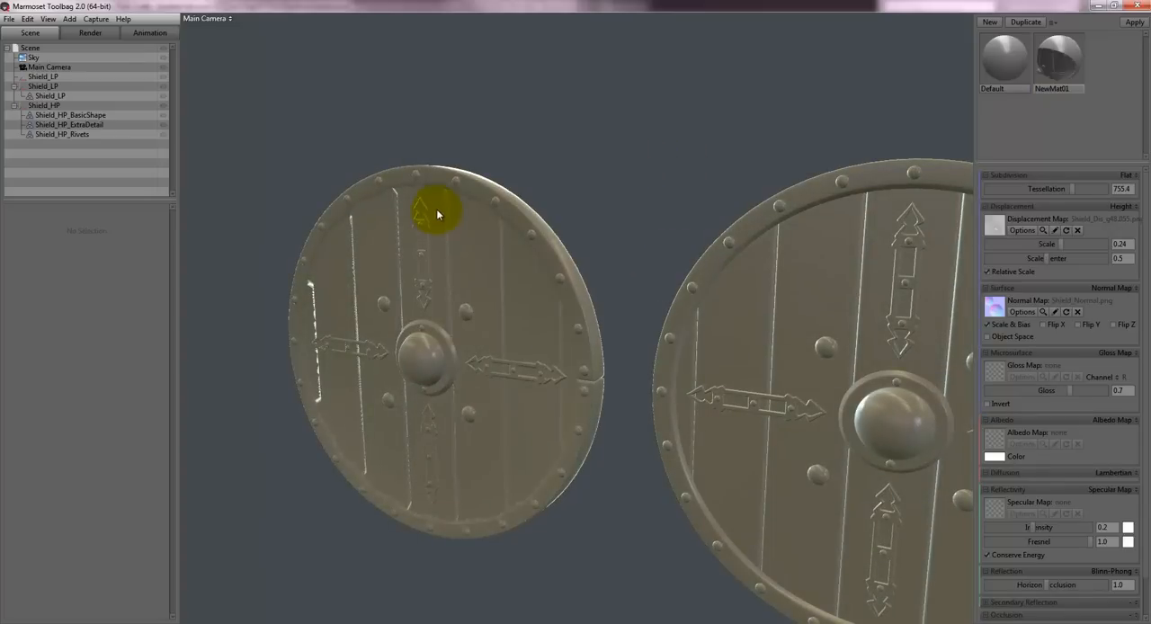
{"action": "left_click_drag", "start_coordinate": [436, 213], "coordinate": [511, 214]}
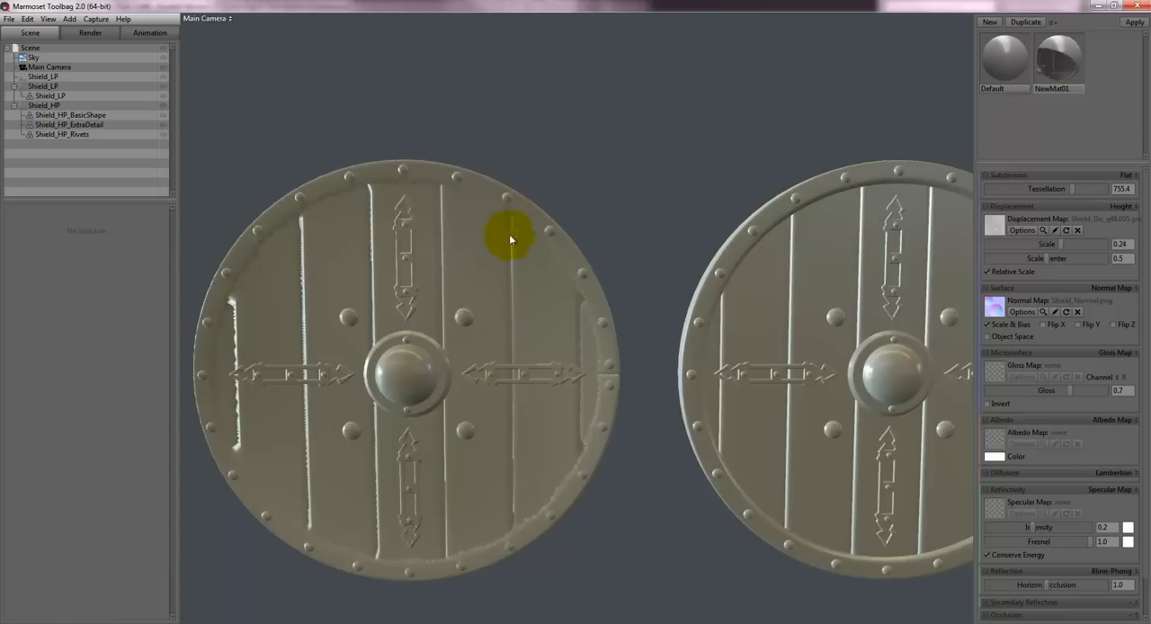
{"action": "mouse_move", "coordinate": [532, 187]}
{"action": "left_mouse_down"}
{"action": "mouse_move", "coordinate": [516, 239]}
{"action": "mouse_move", "coordinate": [529, 244]}
{"action": "mouse_move", "coordinate": [555, 243]}
{"action": "mouse_move", "coordinate": [545, 186]}
{"action": "mouse_move", "coordinate": [591, 188]}
{"action": "mouse_move", "coordinate": [525, 198]}
{"action": "mouse_move", "coordinate": [539, 252]}
{"action": "left_mouse_up"}
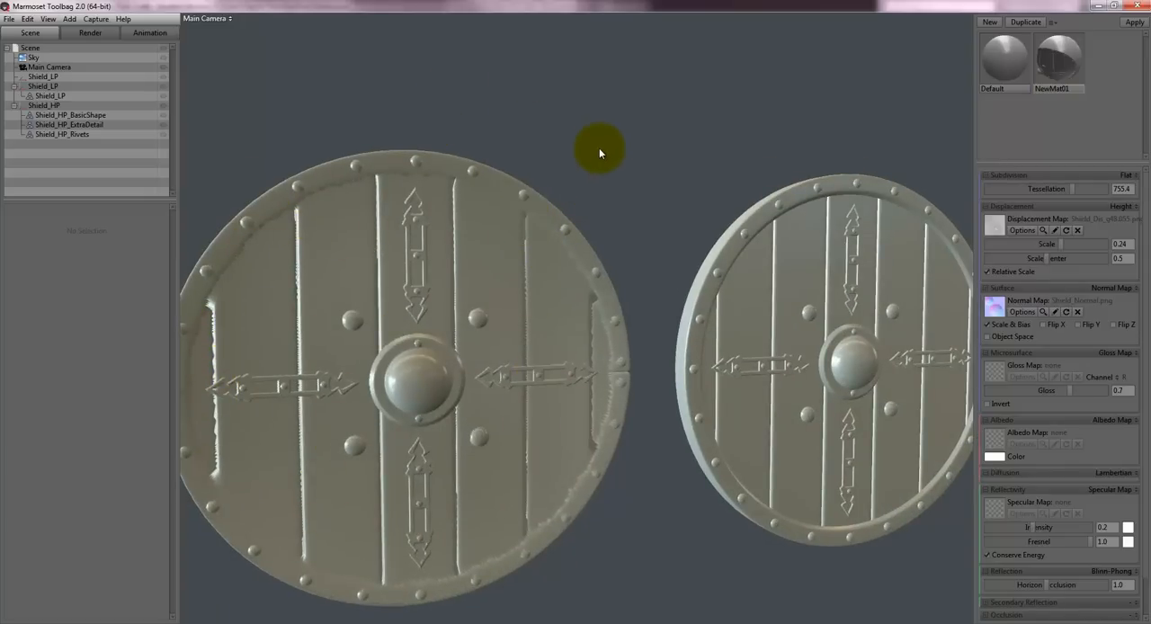
{"action": "left_click_drag", "start_coordinate": [599, 149], "coordinate": [583, 137]}
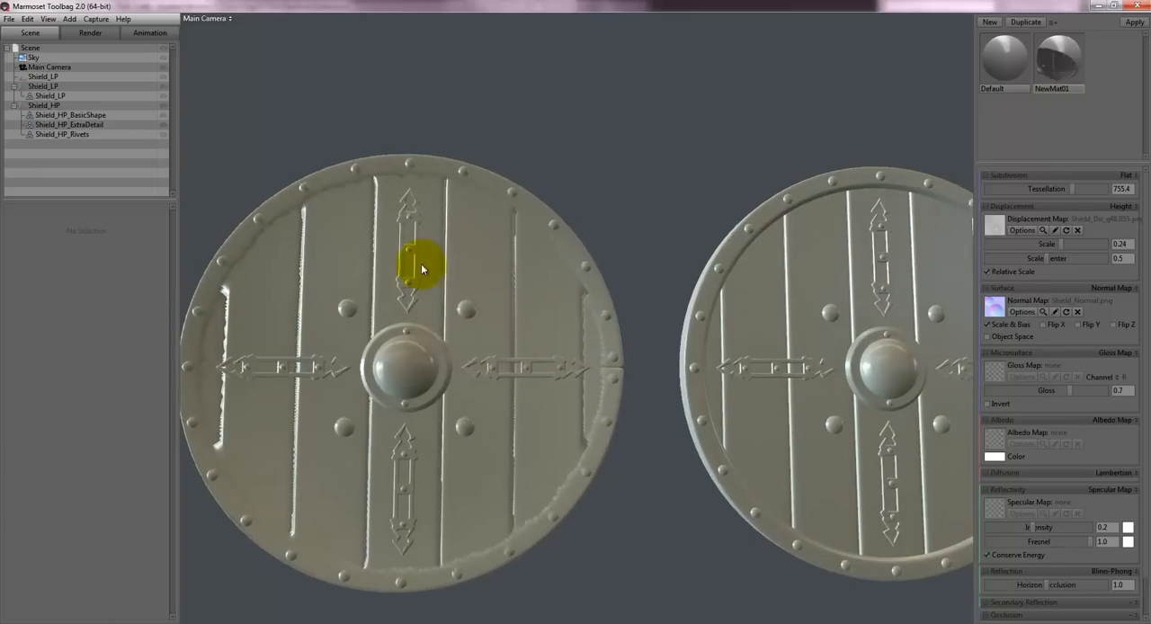
{"action": "mouse_move", "coordinate": [583, 354]}
{"action": "left_mouse_down"}
{"action": "mouse_move", "coordinate": [531, 105]}
{"action": "mouse_move", "coordinate": [522, 118]}
{"action": "mouse_move", "coordinate": [575, 273]}
{"action": "mouse_move", "coordinate": [590, 275]}
{"action": "mouse_move", "coordinate": [470, 269]}
{"action": "mouse_move", "coordinate": [578, 271]}
{"action": "mouse_move", "coordinate": [629, 174]}
{"action": "mouse_move", "coordinate": [612, 208]}
{"action": "left_mouse_up"}
{"action": "scroll", "coordinate": [614, 198], "scroll_direction": "down", "scroll_amount": 4}
{"action": "scroll", "coordinate": [618, 191], "scroll_direction": "up", "scroll_amount": 2}
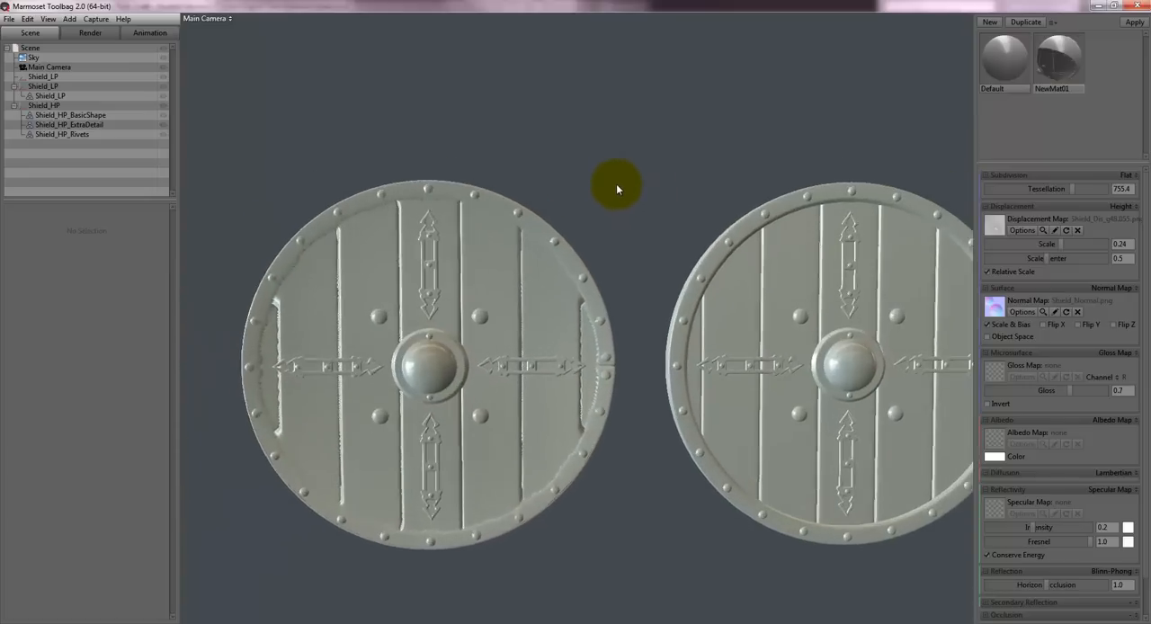
{"action": "middle_click_drag", "start_coordinate": [616, 183], "coordinate": [599, 173]}
{"action": "left_click_drag", "start_coordinate": [600, 173], "coordinate": [575, 139]}
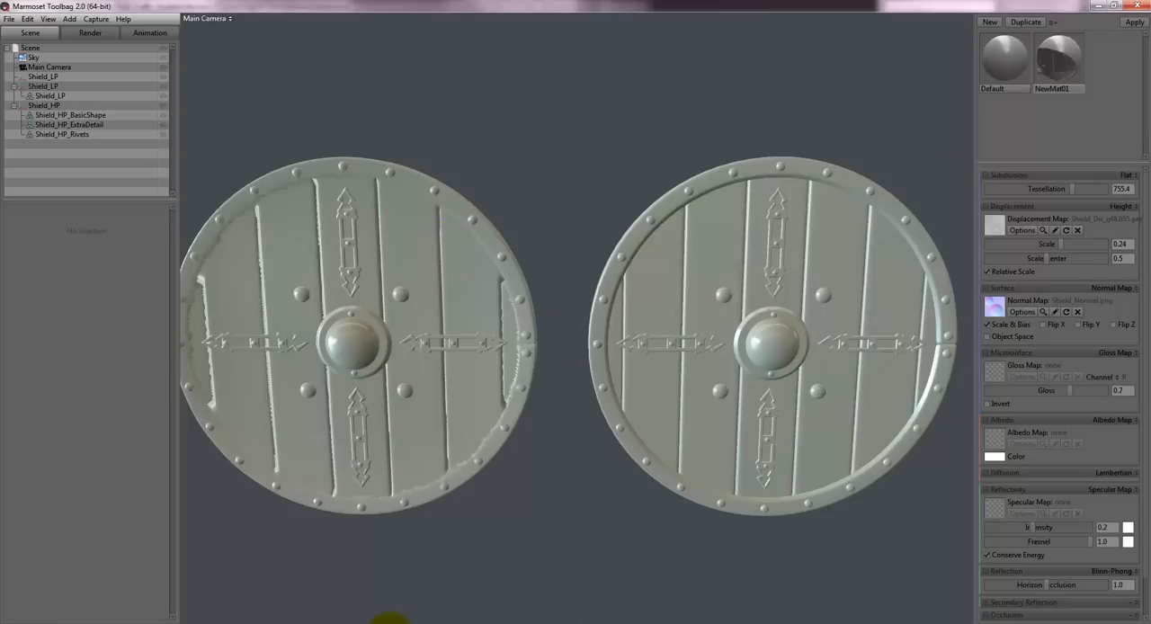
- Switch to 3ds Max, select the low-poly shield and examine how its surface fits the high-poly mesh from all sides
{"action": "left_click", "coordinate": [390, 623]}
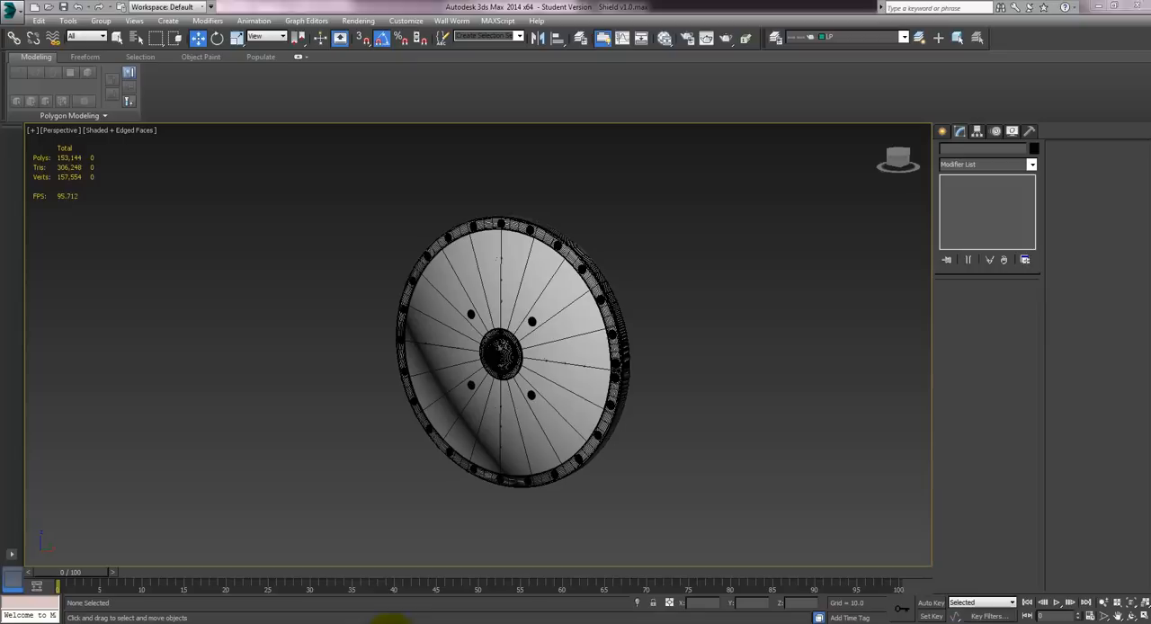
{"action": "left_click", "coordinate": [576, 399]}
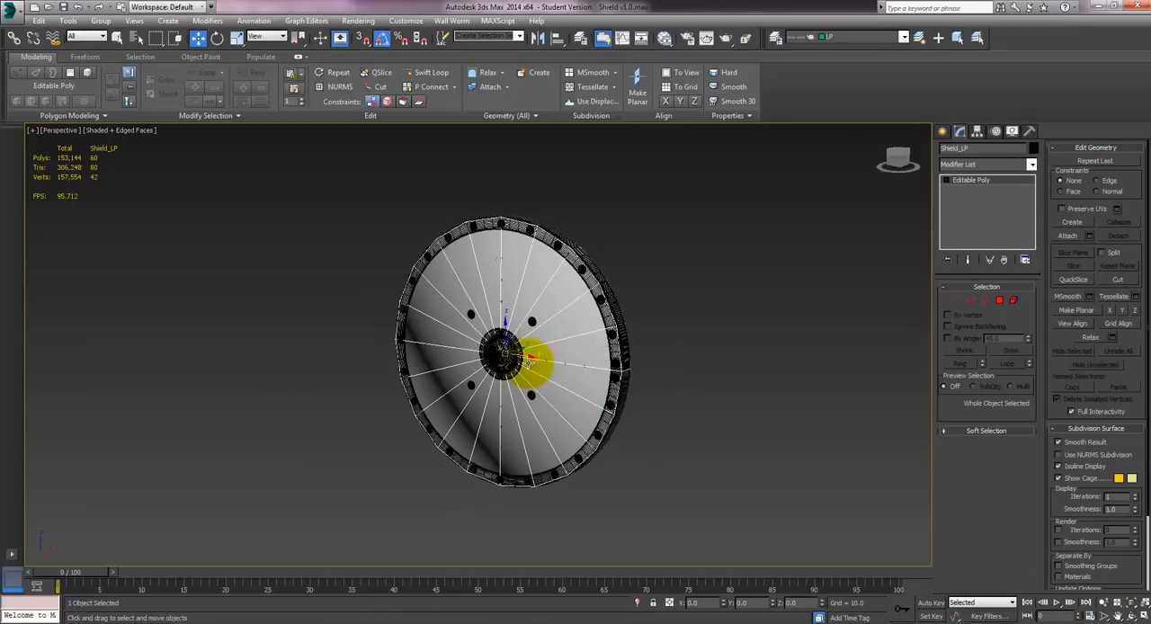
{"action": "middle_click_drag", "start_coordinate": [531, 321], "coordinate": [508, 369], "text": "alt"}
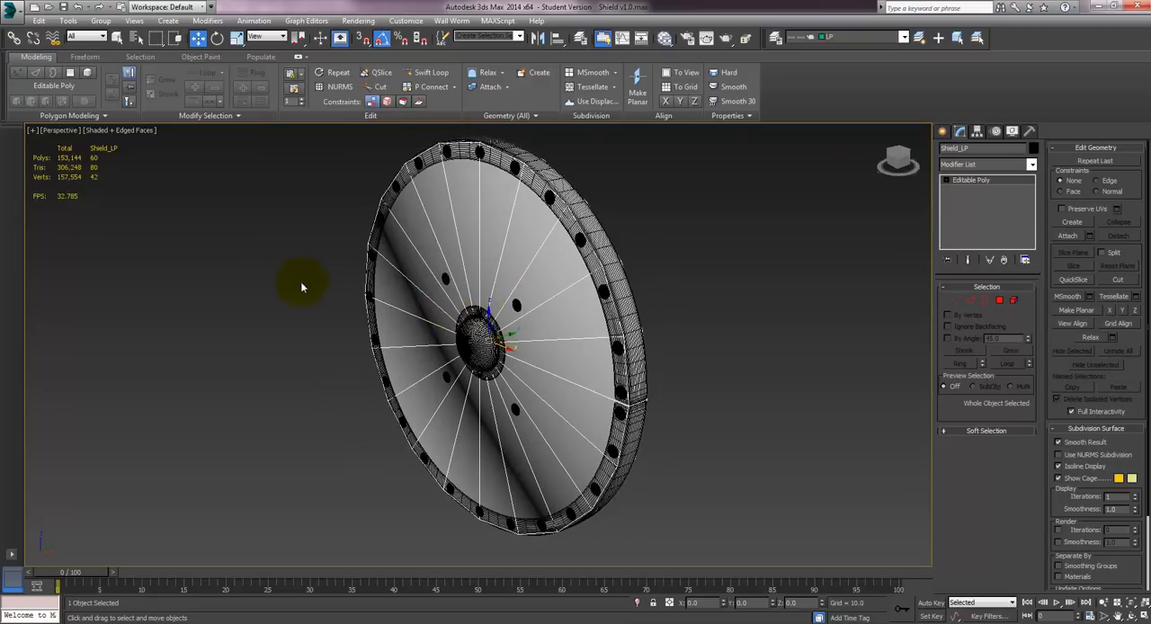
{"action": "middle_click_drag", "start_coordinate": [360, 338], "coordinate": [431, 314], "text": "alt"}
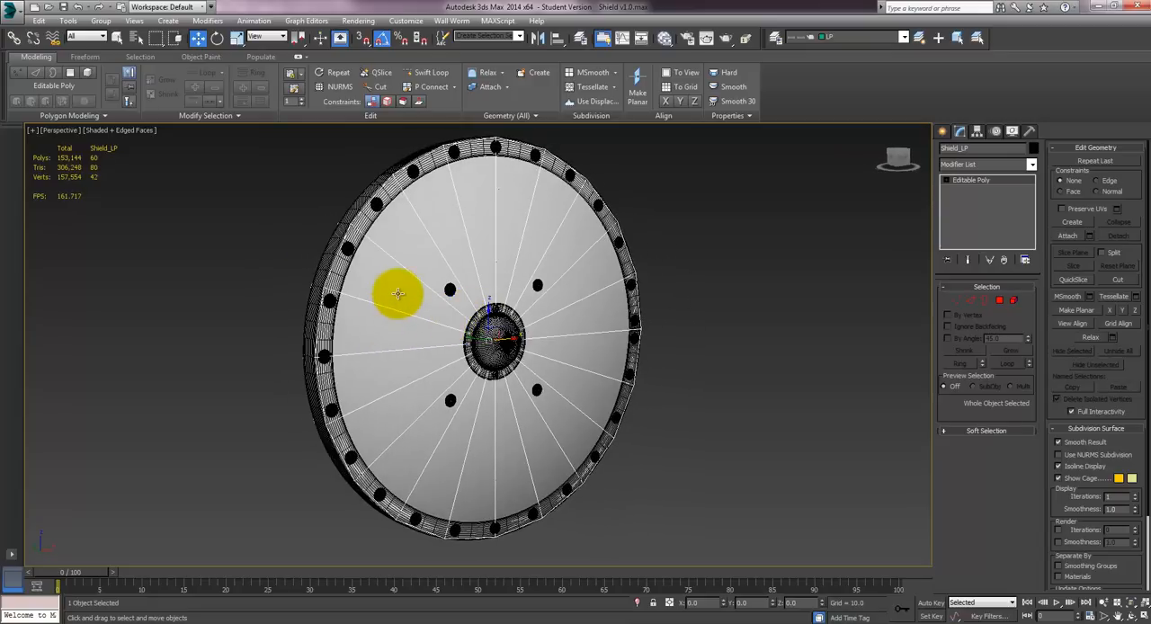
{"action": "middle_click_drag", "start_coordinate": [464, 394], "coordinate": [548, 171], "text": "alt"}
{"action": "middle_click_drag", "start_coordinate": [506, 206], "coordinate": [450, 293], "text": "alt"}
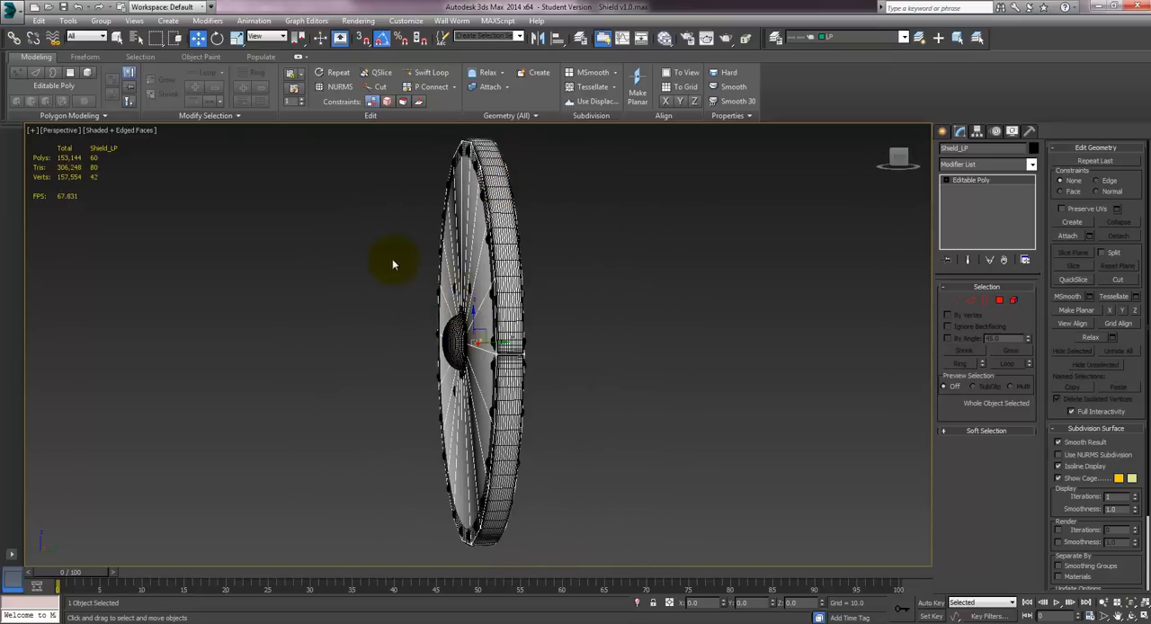
{"action": "middle_click_drag", "start_coordinate": [392, 263], "coordinate": [601, 219], "text": "alt"}
{"action": "middle_click_drag", "start_coordinate": [393, 301], "coordinate": [476, 341], "text": "alt"}
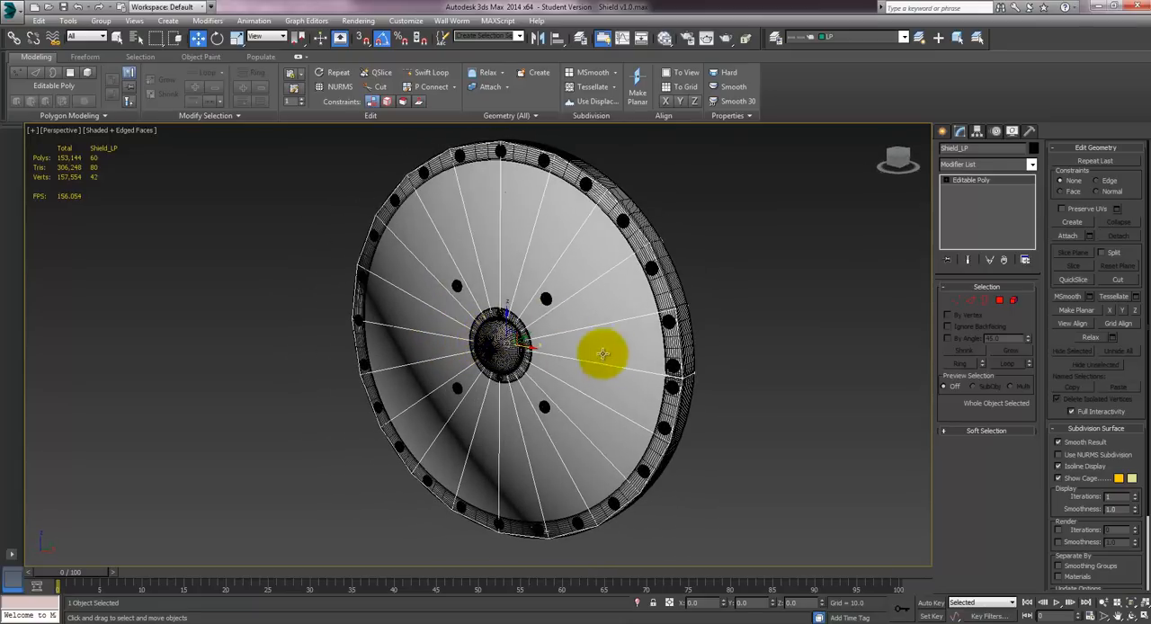
{"action": "middle_click_drag", "start_coordinate": [530, 276], "coordinate": [631, 285], "text": "alt"}
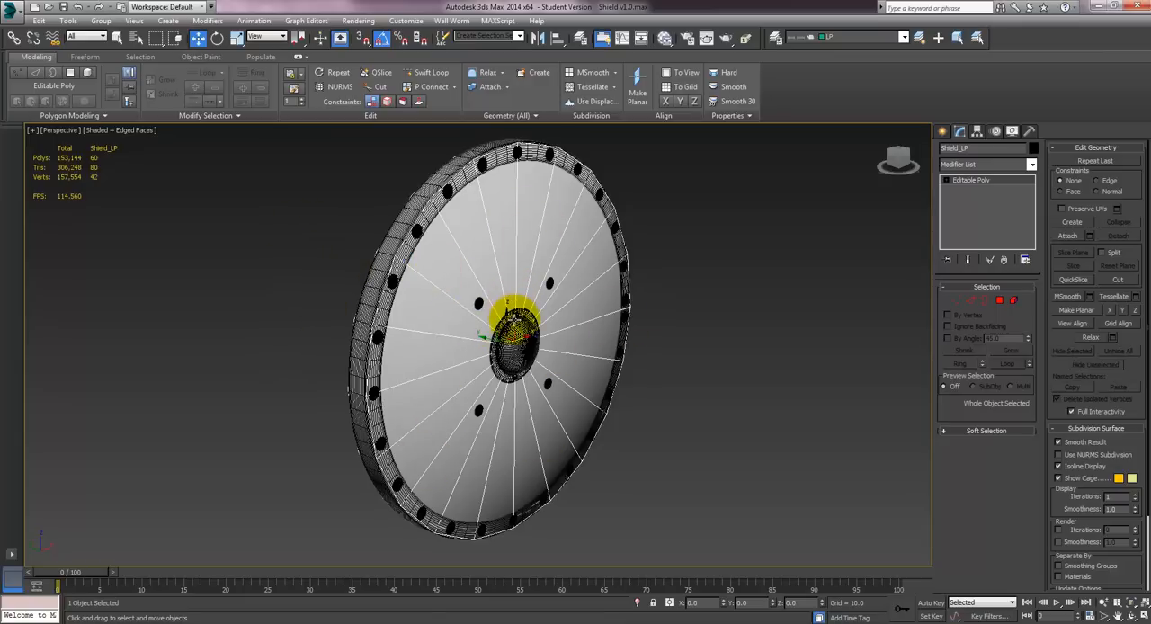
{"action": "middle_click_drag", "start_coordinate": [503, 288], "coordinate": [390, 205], "text": "alt"}
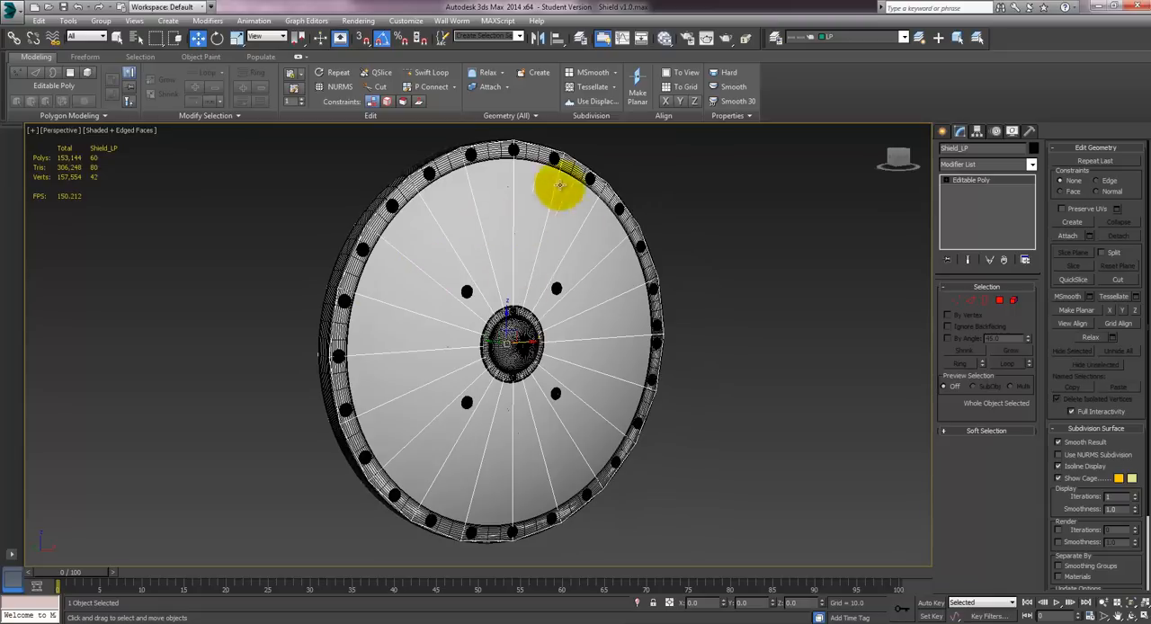
- Add a Shell modifier to the low-poly shield and set its outer amount to 12.62
{"action": "left_click", "coordinate": [982, 166]}
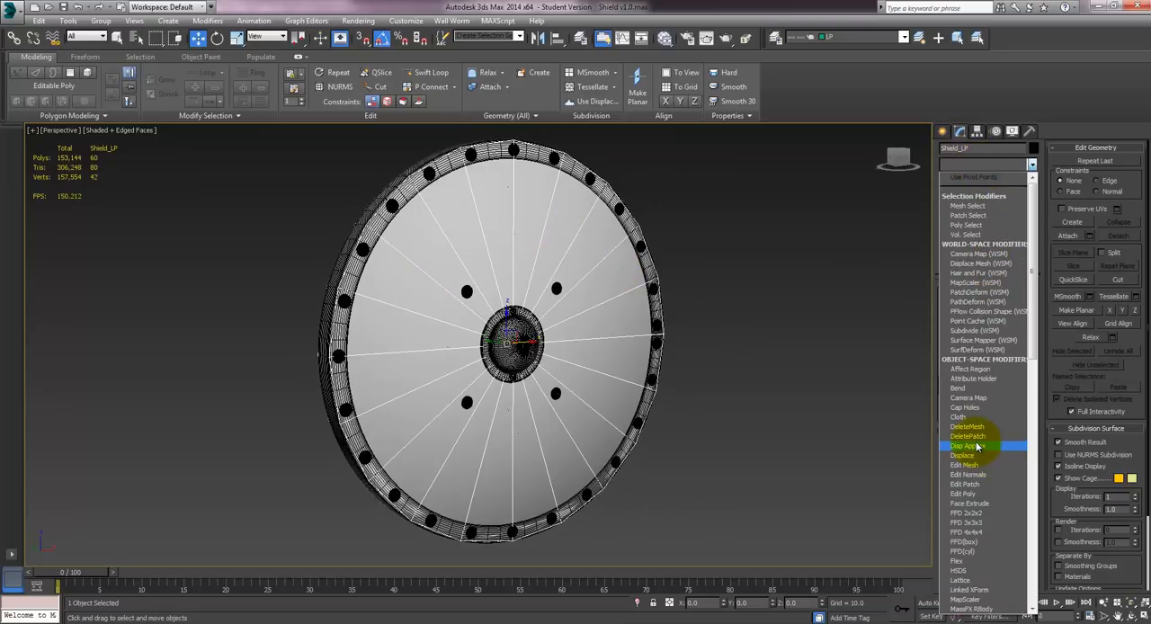
{"action": "scroll", "coordinate": [977, 446], "scroll_direction": "down", "scroll_amount": 9}
{"action": "type", "text": "sh"}
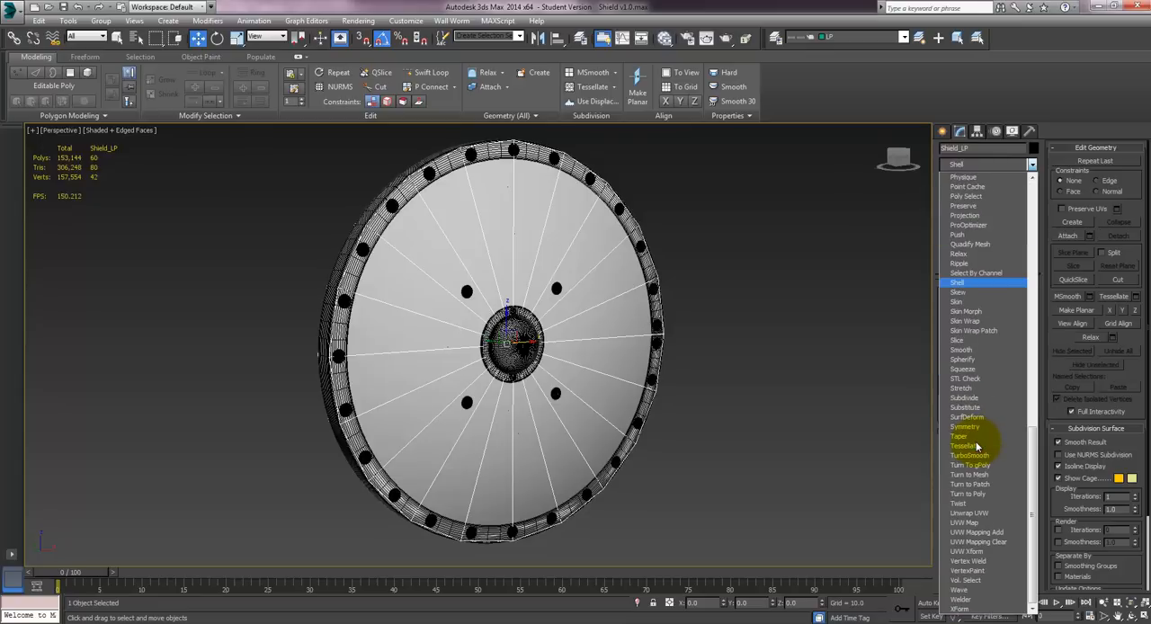
{"action": "left_click", "coordinate": [960, 283]}
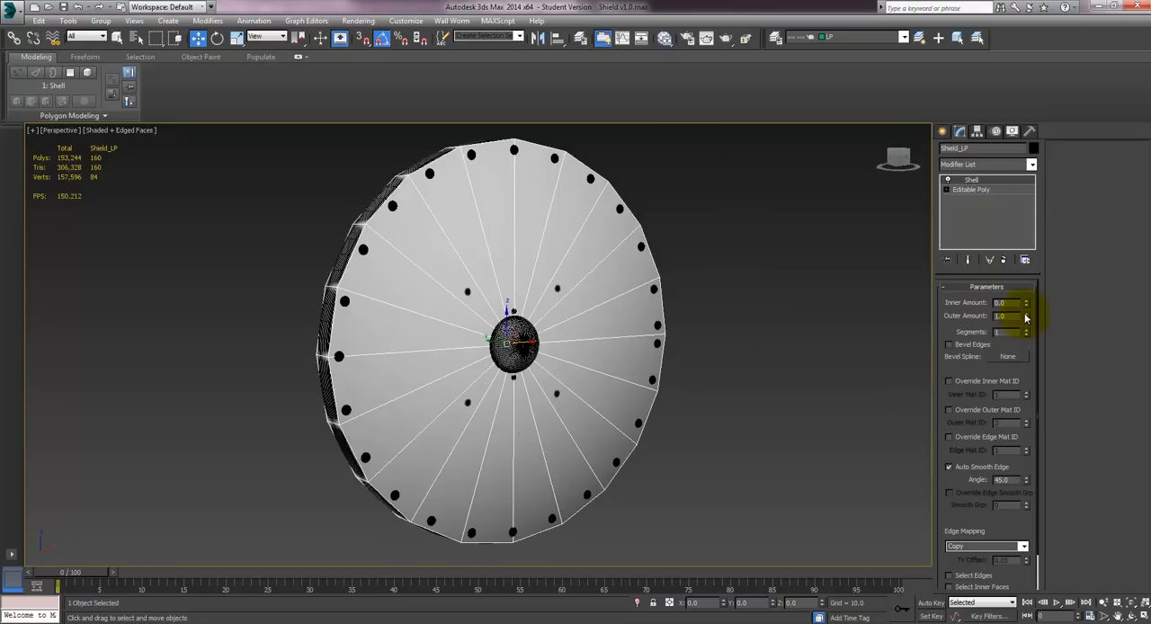
{"action": "left_click_drag", "start_coordinate": [1024, 309], "coordinate": [1059, 258]}
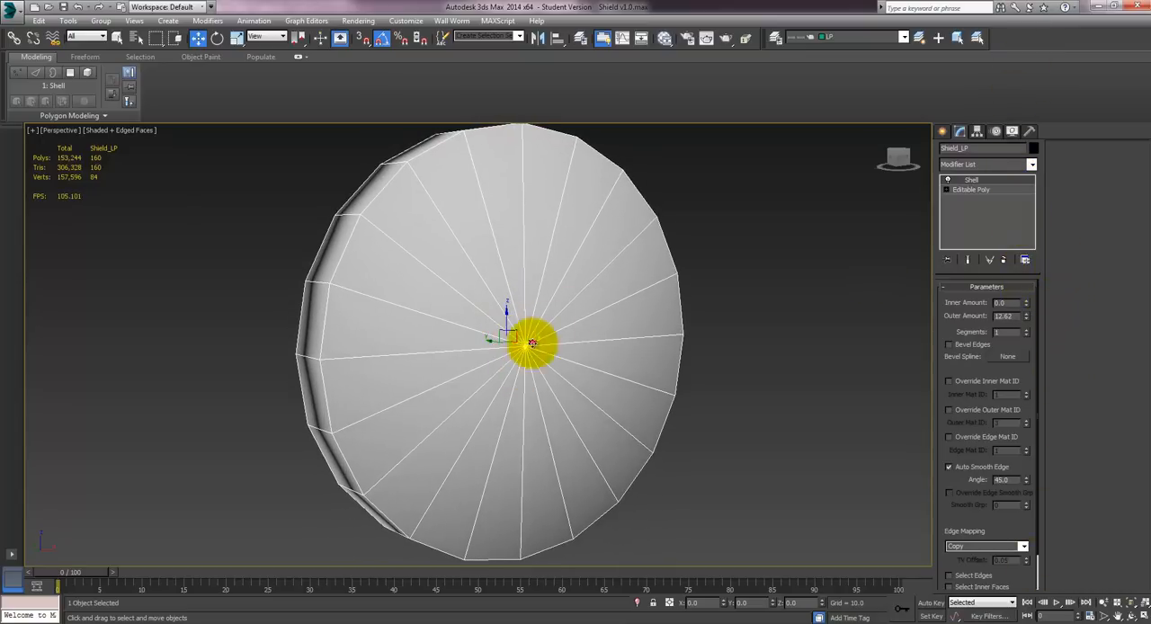
{"action": "middle_click_drag", "start_coordinate": [611, 275], "coordinate": [531, 282], "text": "alt"}
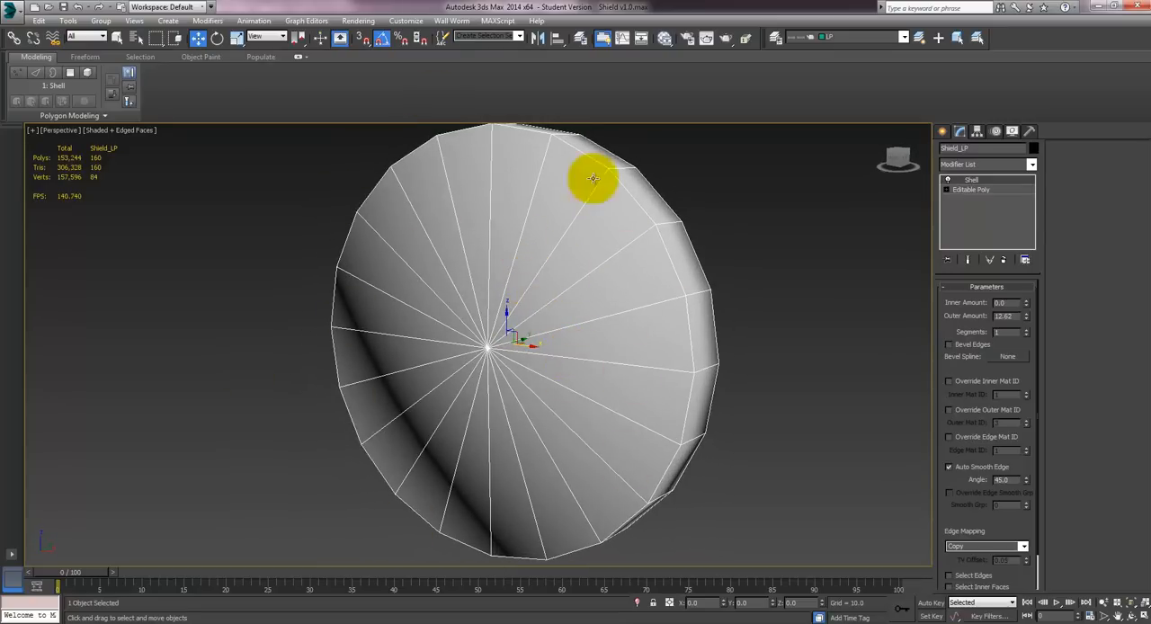
- Turn on See-Through display for the low-poly shield in its object properties
{"action": "right_click", "coordinate": [545, 307]}
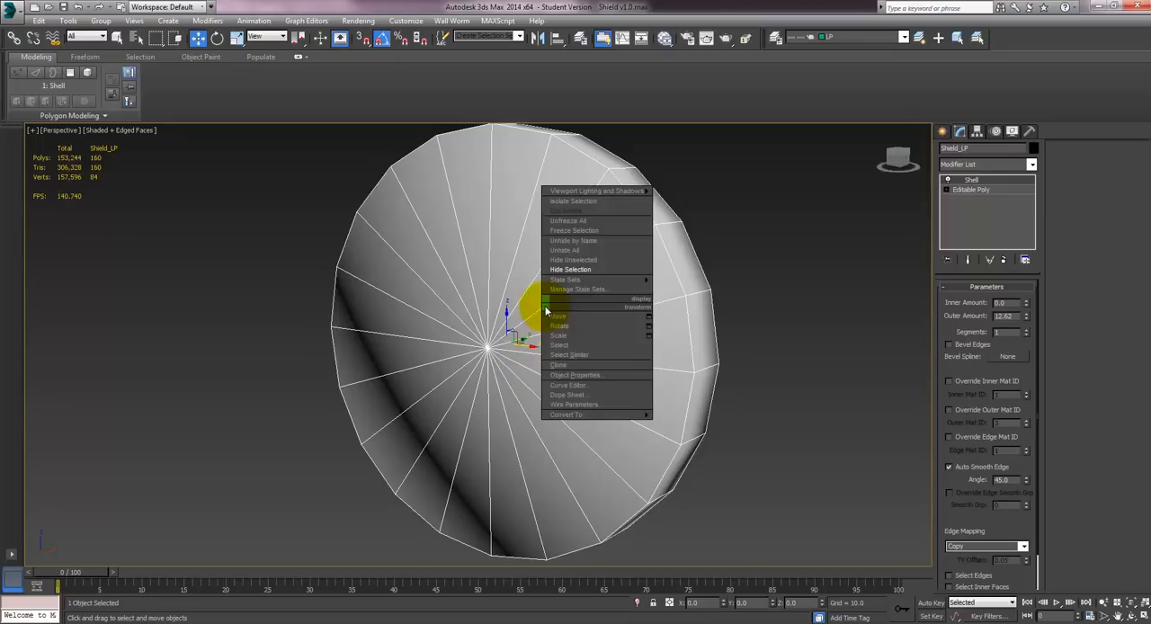
{"action": "left_click", "coordinate": [601, 376]}
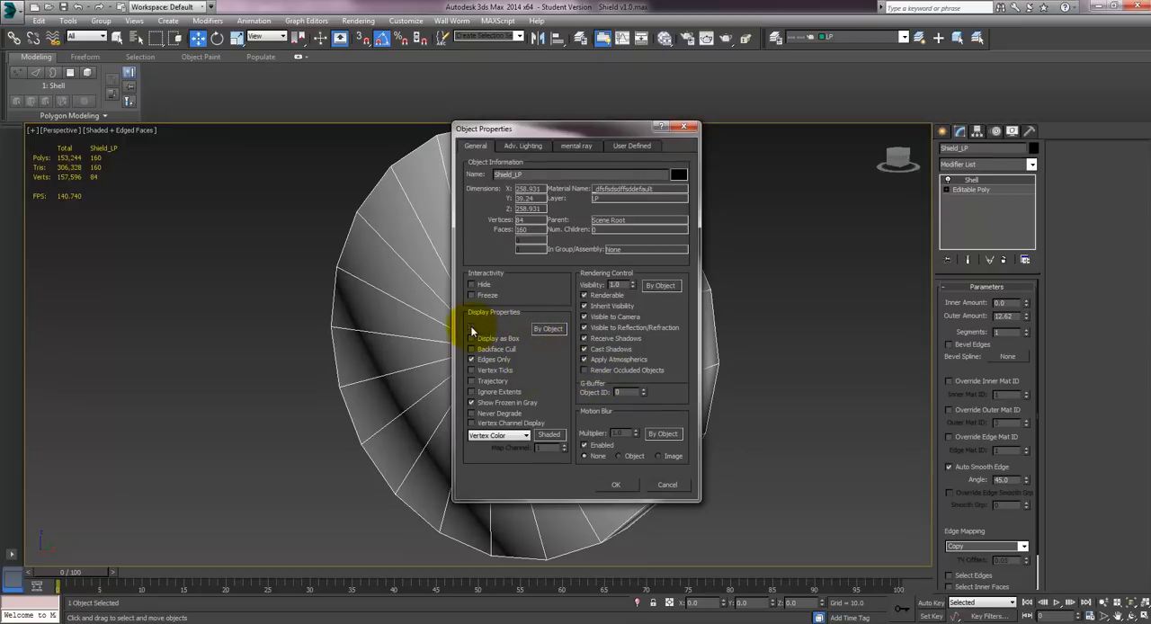
{"action": "left_click", "coordinate": [611, 485]}
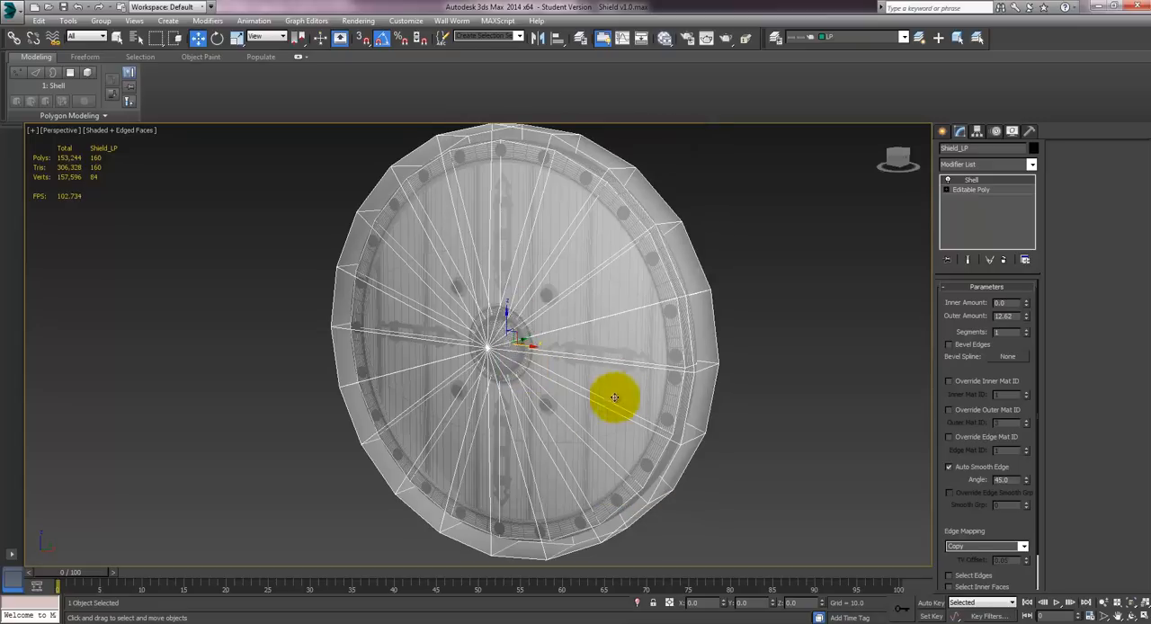
- Examine how the transparent shell encloses the high-poly shield, viewing it from the front, from below and close up along the rim
{"action": "mouse_move", "coordinate": [549, 360]}
{"action": "middle_mouse_down", "text": "alt"}
{"action": "mouse_move", "coordinate": [606, 331]}
{"action": "mouse_move", "coordinate": [545, 290]}
{"action": "mouse_move", "coordinate": [461, 344]}
{"action": "mouse_move", "coordinate": [437, 341]}
{"action": "mouse_move", "coordinate": [480, 318]}
{"action": "mouse_move", "coordinate": [578, 326]}
{"action": "mouse_move", "coordinate": [548, 357]}
{"action": "middle_mouse_up", "text": "alt"}
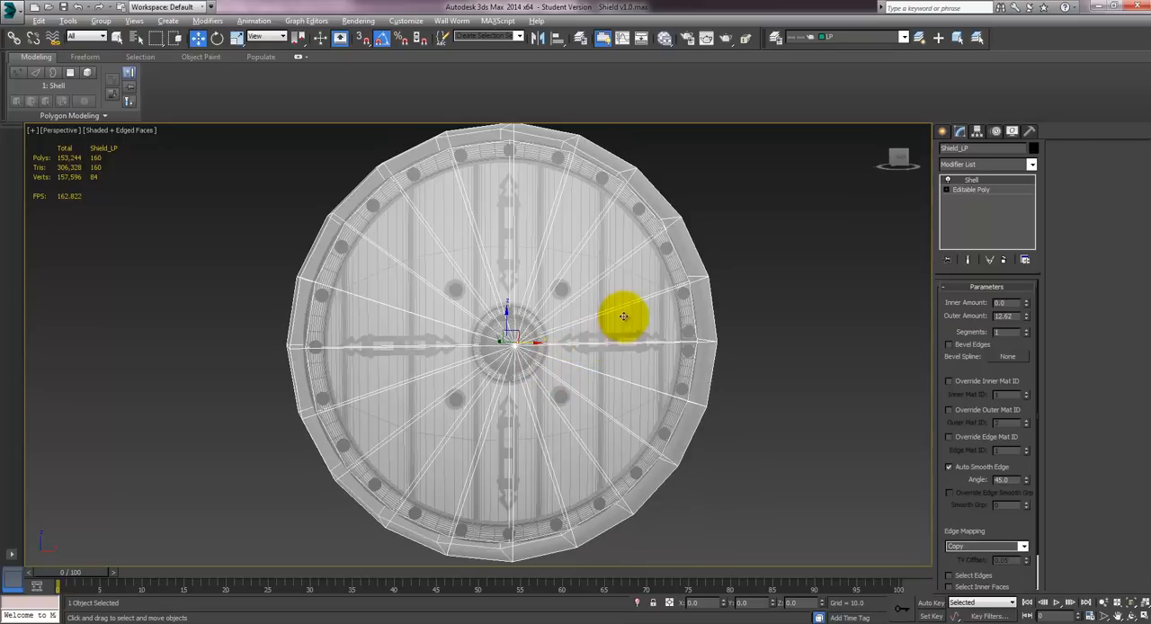
{"action": "mouse_move", "coordinate": [619, 313]}
{"action": "middle_mouse_down", "text": "alt"}
{"action": "mouse_move", "coordinate": [555, 321]}
{"action": "mouse_move", "coordinate": [549, 341]}
{"action": "mouse_move", "coordinate": [606, 345]}
{"action": "mouse_move", "coordinate": [601, 291]}
{"action": "mouse_move", "coordinate": [618, 300]}
{"action": "mouse_move", "coordinate": [620, 342]}
{"action": "mouse_move", "coordinate": [638, 372]}
{"action": "mouse_move", "coordinate": [621, 351]}
{"action": "mouse_move", "coordinate": [621, 296]}
{"action": "middle_mouse_up", "text": "alt"}
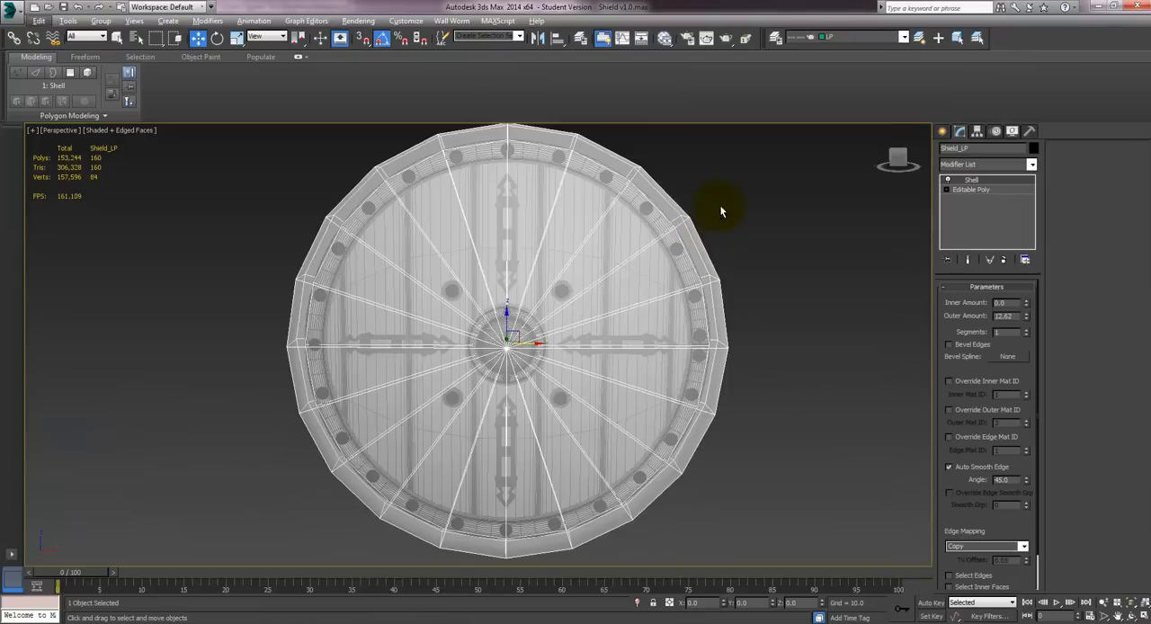
{"action": "middle_click_drag", "start_coordinate": [714, 206], "coordinate": [720, 286], "text": "alt"}
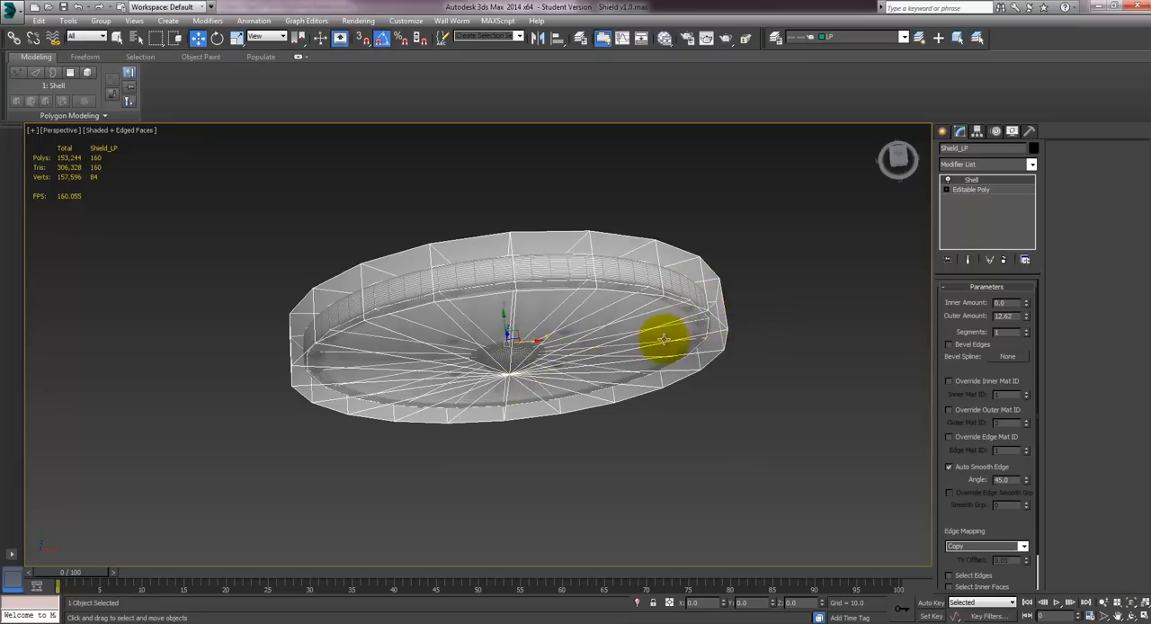
{"action": "middle_click_drag", "start_coordinate": [660, 339], "coordinate": [631, 257], "text": "alt"}
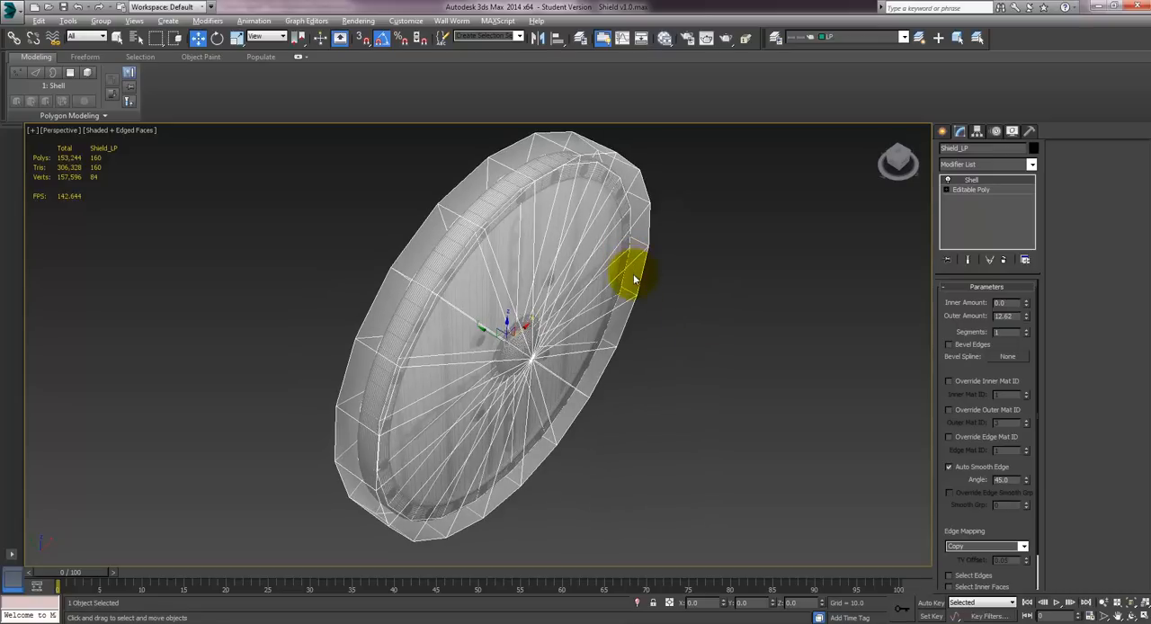
{"action": "right_click", "coordinate": [638, 284]}
{"action": "middle_click_drag", "start_coordinate": [775, 261], "coordinate": [599, 275], "text": "alt"}
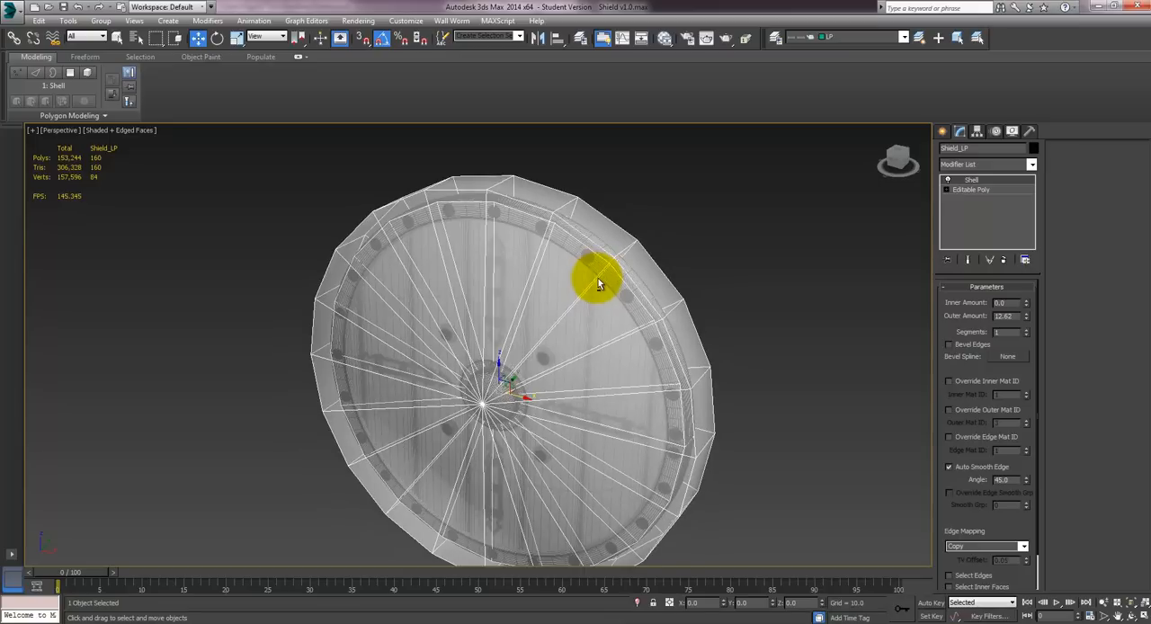
{"action": "middle_click_drag", "start_coordinate": [660, 321], "coordinate": [666, 346], "text": "alt"}
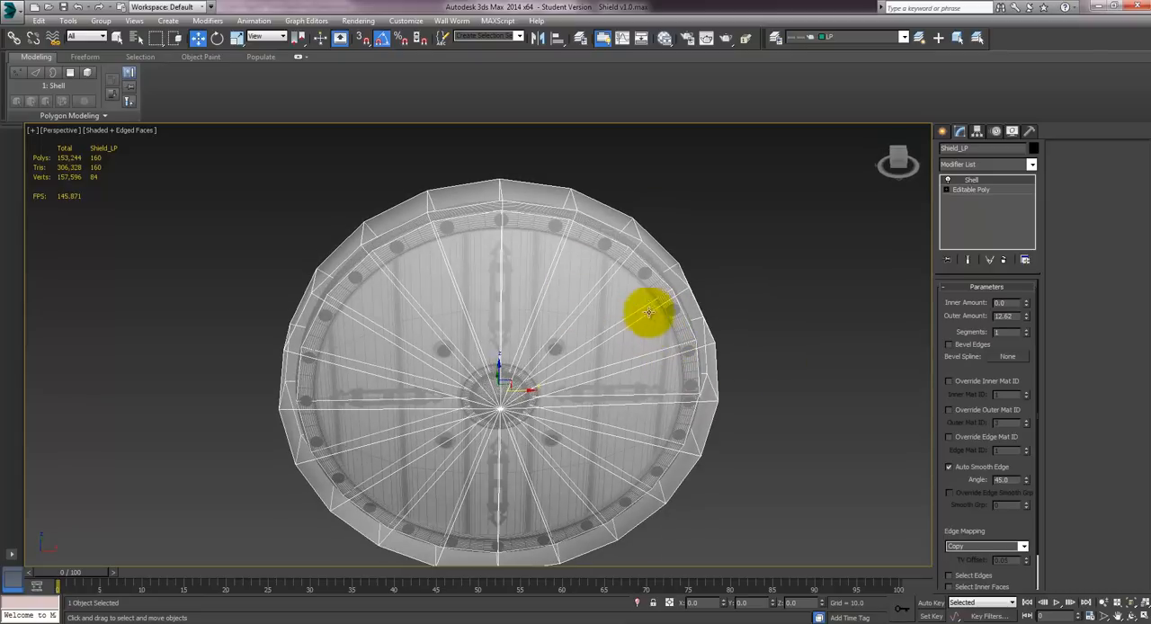
{"action": "middle_click_drag", "start_coordinate": [647, 311], "coordinate": [534, 257], "text": "alt"}
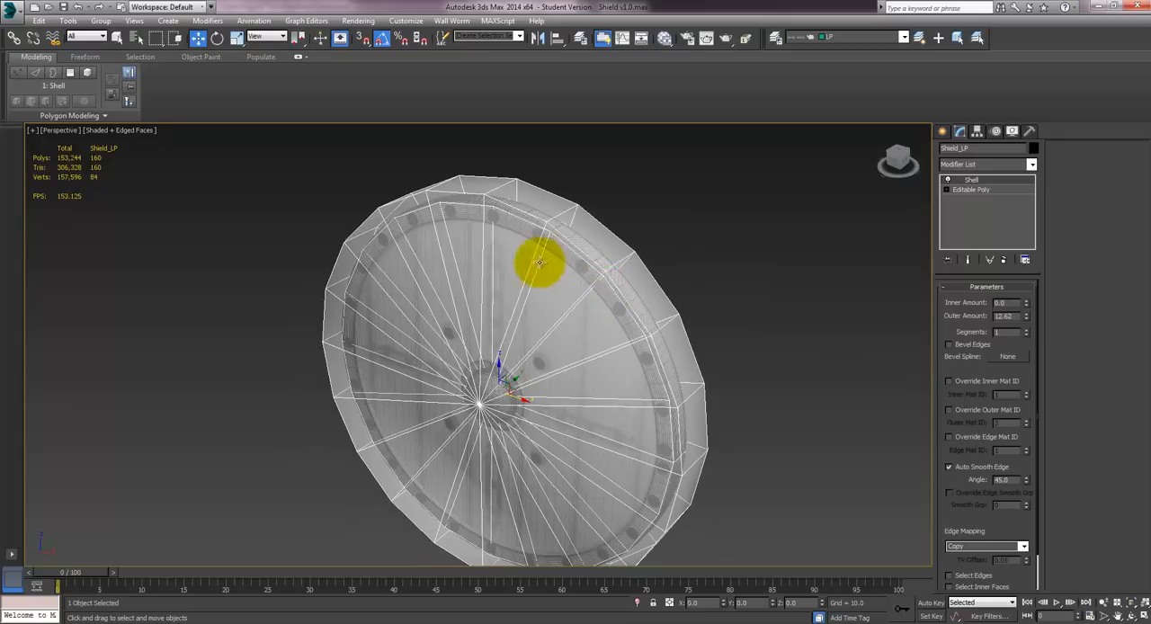
{"action": "middle_click_drag", "start_coordinate": [617, 289], "coordinate": [591, 270], "text": "alt"}
{"action": "mouse_move", "coordinate": [604, 322]}
{"action": "middle_mouse_down", "text": "alt"}
{"action": "mouse_move", "coordinate": [608, 362]}
{"action": "mouse_move", "coordinate": [611, 340]}
{"action": "mouse_move", "coordinate": [600, 344]}
{"action": "middle_mouse_up", "text": "alt"}
{"action": "right_click", "coordinate": [611, 339]}
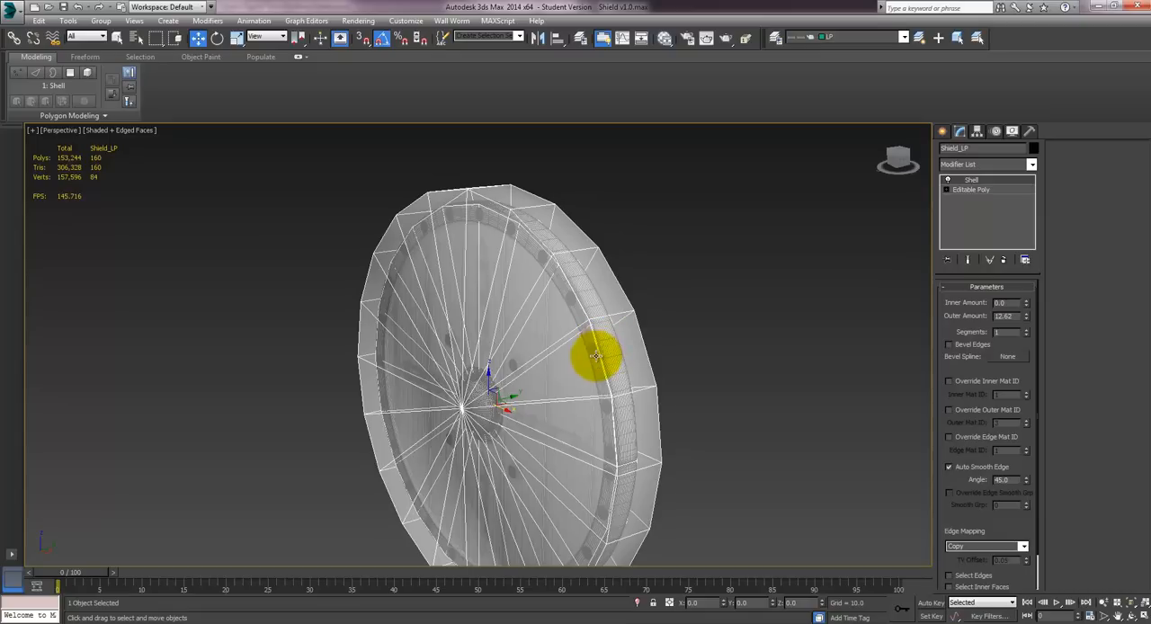
{"action": "scroll", "coordinate": [595, 353], "scroll_direction": "up", "scroll_amount": 2}
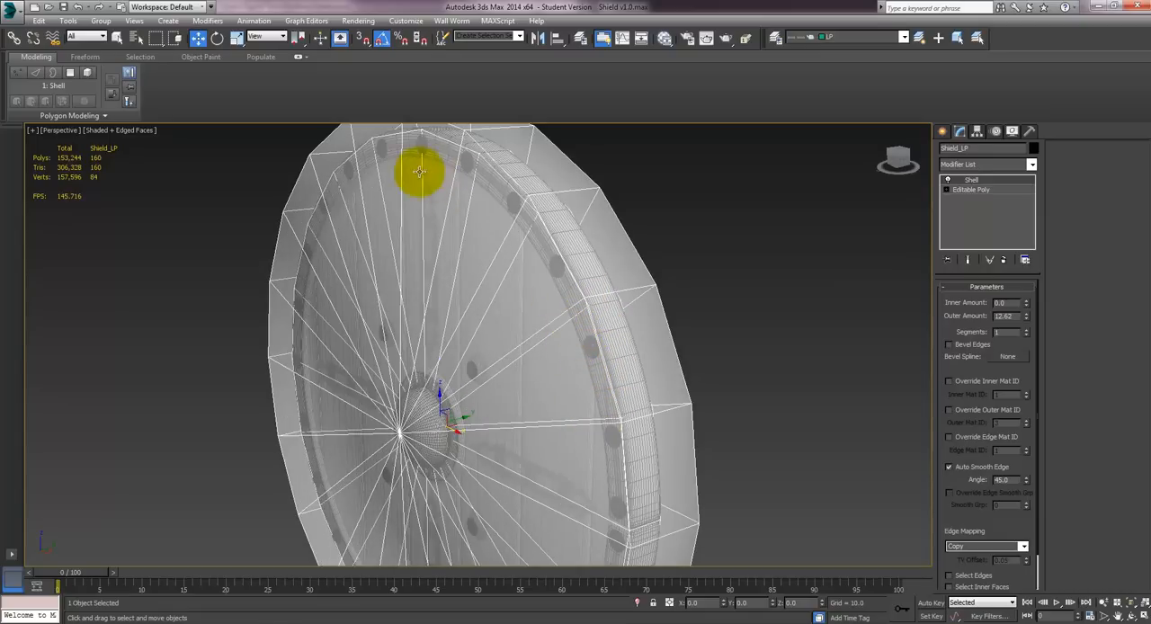
{"action": "middle_click_drag", "start_coordinate": [494, 368], "coordinate": [574, 346], "text": "alt"}
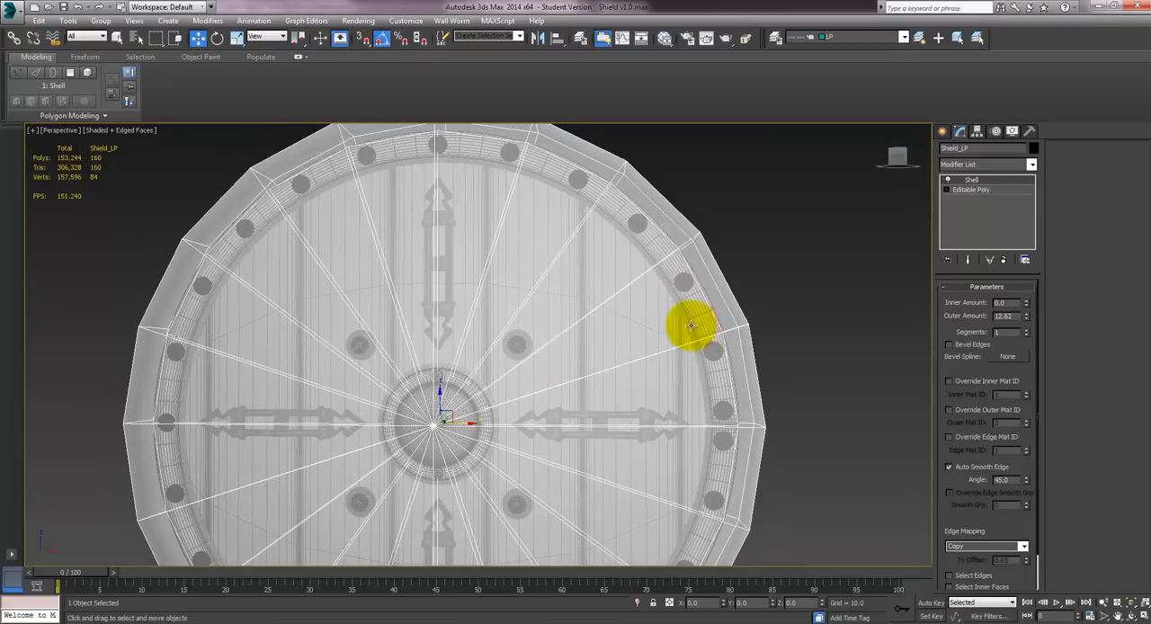
{"action": "middle_click_drag", "start_coordinate": [689, 323], "coordinate": [652, 350], "text": "alt"}
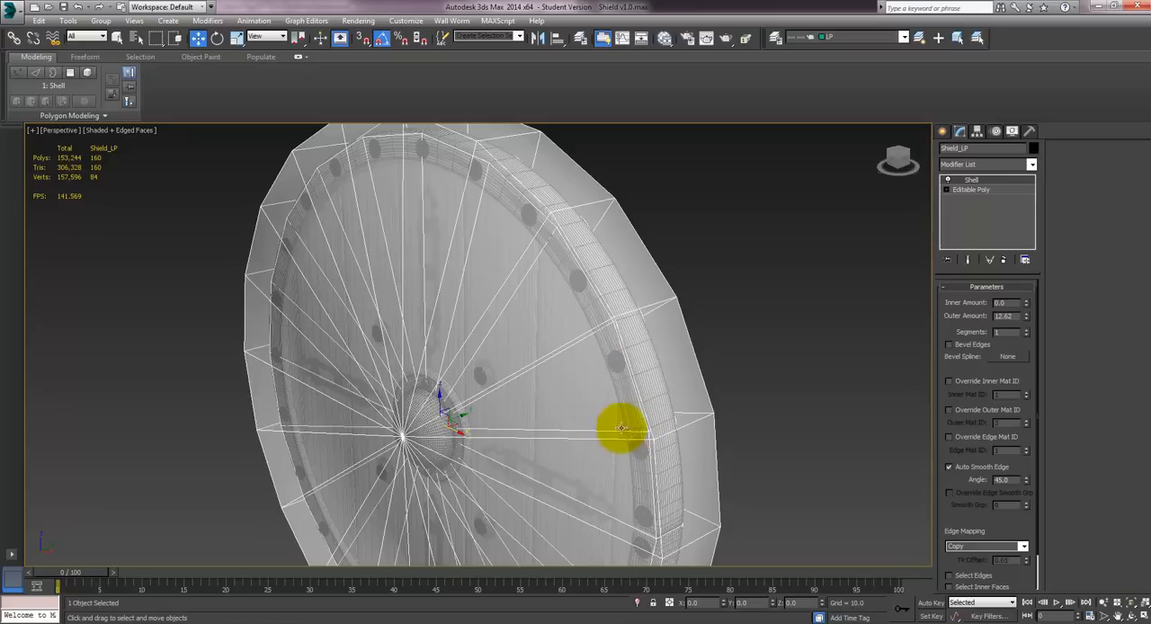
{"action": "middle_click_drag", "start_coordinate": [489, 388], "coordinate": [532, 336], "text": "alt"}
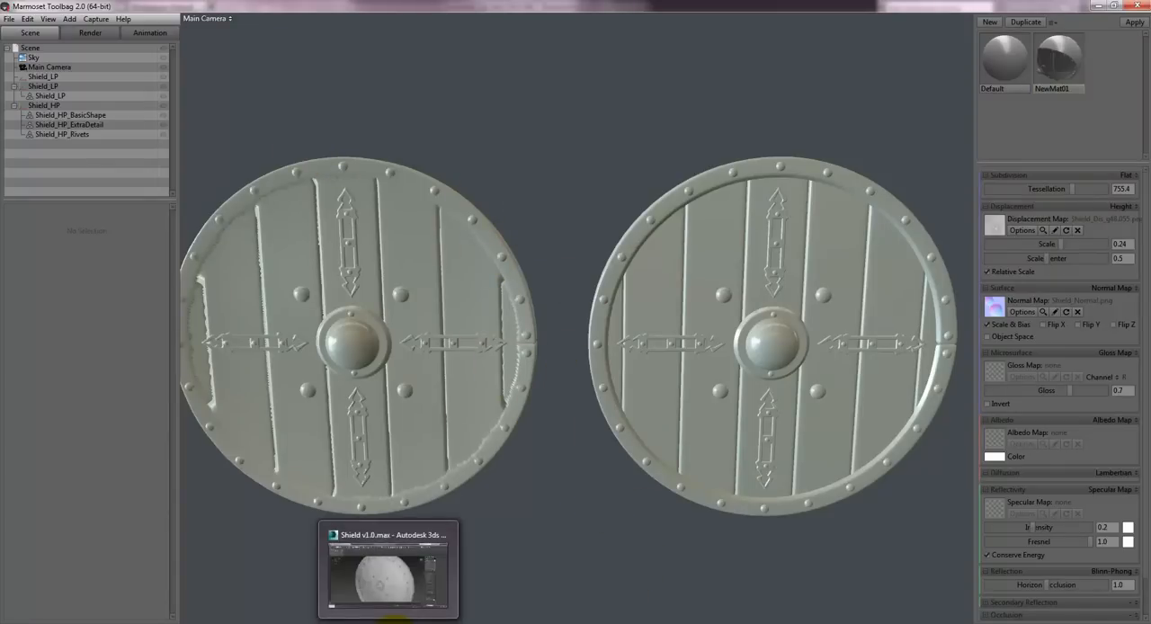
- Return to 3ds Max and delete the Shell modifier from the low-poly shield
{"action": "left_click", "coordinate": [394, 621]}
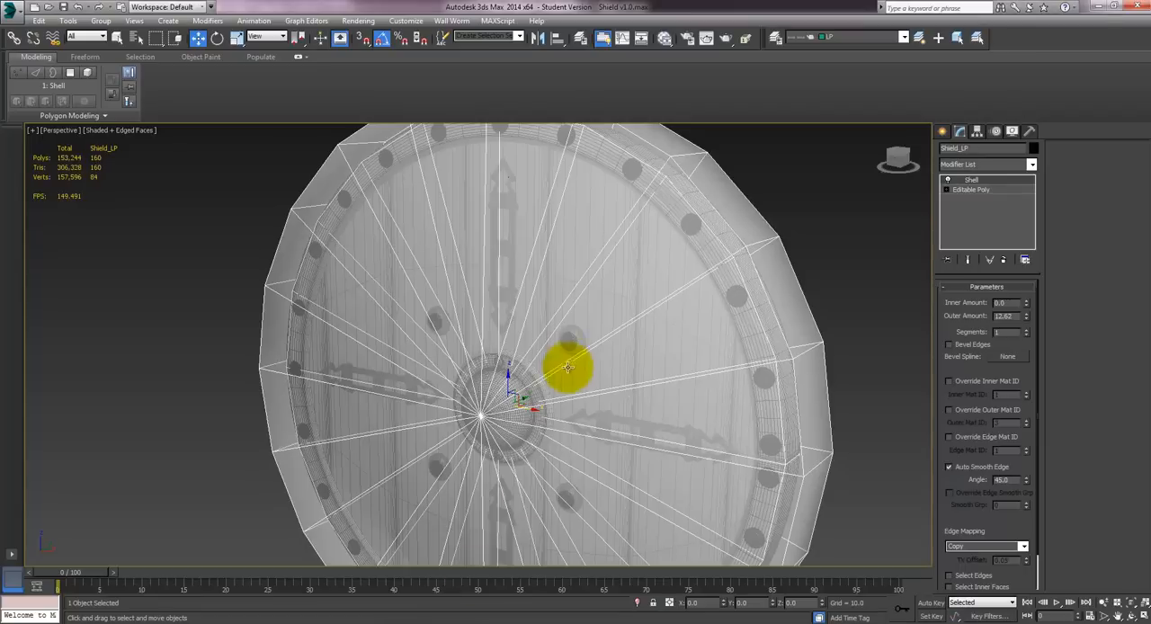
{"action": "right_click", "coordinate": [969, 183]}
{"action": "left_click", "coordinate": [993, 202]}
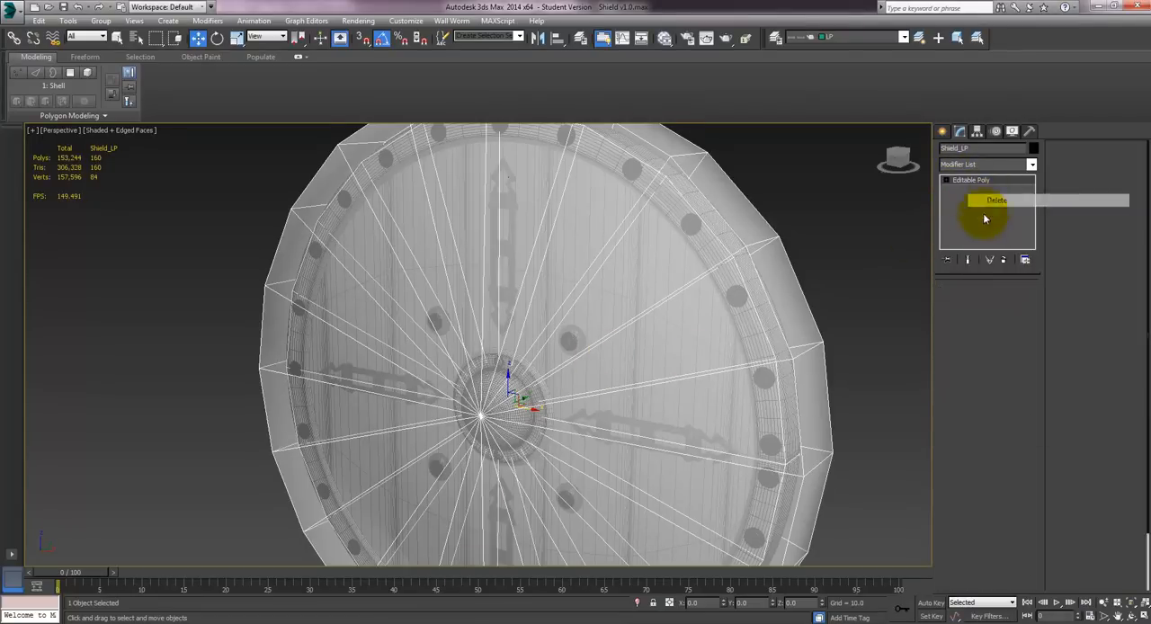
- Select the radial edges across the low-poly shield's front face and connect them with one new edge loop
{"action": "middle_click_drag", "start_coordinate": [719, 269], "coordinate": [603, 274], "text": "alt"}
{"action": "middle_click_drag", "start_coordinate": [643, 283], "coordinate": [643, 280], "text": "alt"}
{"action": "left_click", "coordinate": [970, 302]}
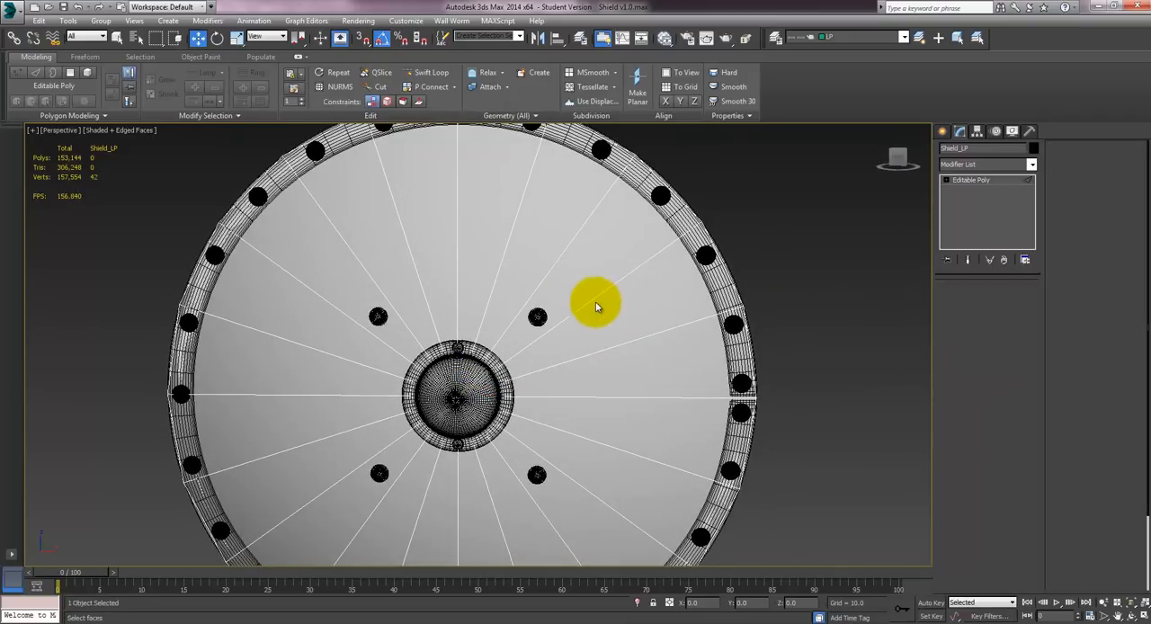
{"action": "mouse_move", "coordinate": [566, 284]}
{"action": "left_mouse_down"}
{"action": "mouse_move", "coordinate": [454, 401]}
{"action": "mouse_move", "coordinate": [359, 478]}
{"action": "left_mouse_up"}
{"action": "mouse_move", "coordinate": [634, 318]}
{"action": "middle_mouse_down", "text": "alt"}
{"action": "mouse_move", "coordinate": [453, 317]}
{"action": "mouse_move", "coordinate": [632, 324]}
{"action": "mouse_move", "coordinate": [598, 343]}
{"action": "middle_mouse_up", "text": "alt"}
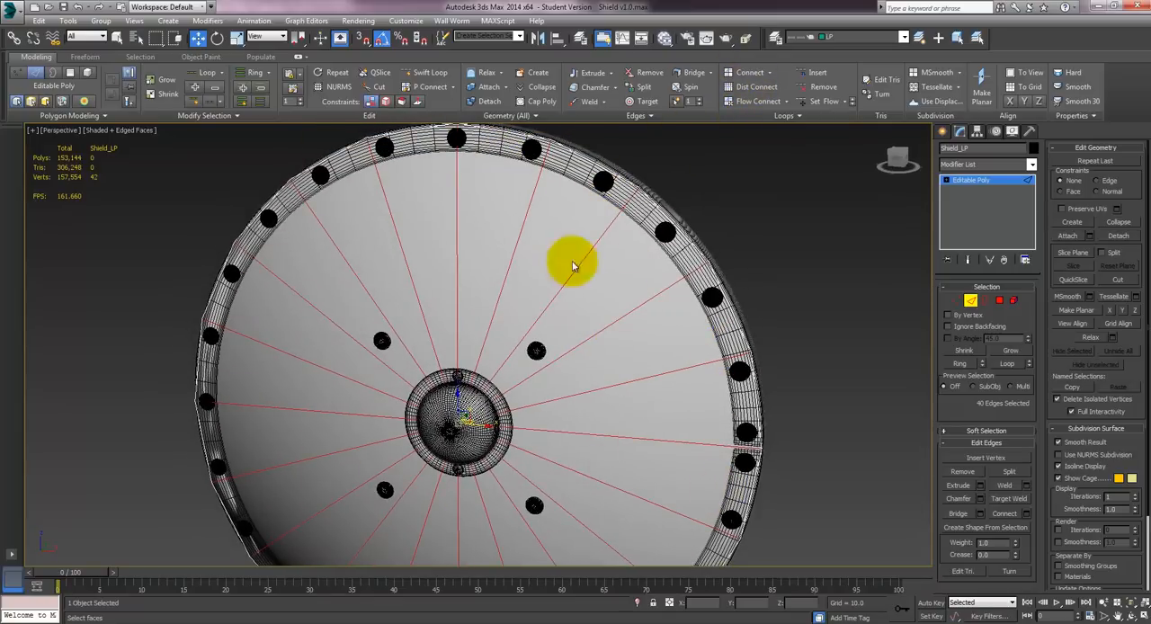
{"action": "left_click", "coordinate": [746, 89], "text": "shift"}
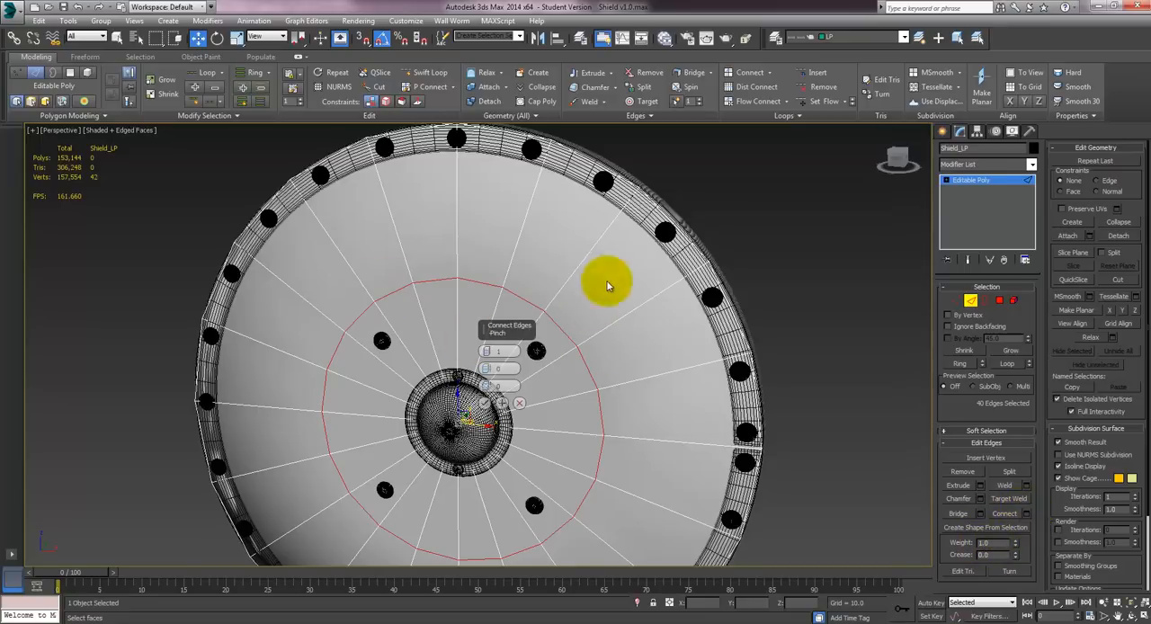
{"action": "mouse_move", "coordinate": [602, 278]}
{"action": "middle_mouse_down", "text": "alt"}
{"action": "mouse_move", "coordinate": [592, 275]}
{"action": "mouse_move", "coordinate": [624, 259]}
{"action": "mouse_move", "coordinate": [563, 318]}
{"action": "mouse_move", "coordinate": [624, 277]}
{"action": "mouse_move", "coordinate": [612, 287]}
{"action": "middle_mouse_up", "text": "alt"}
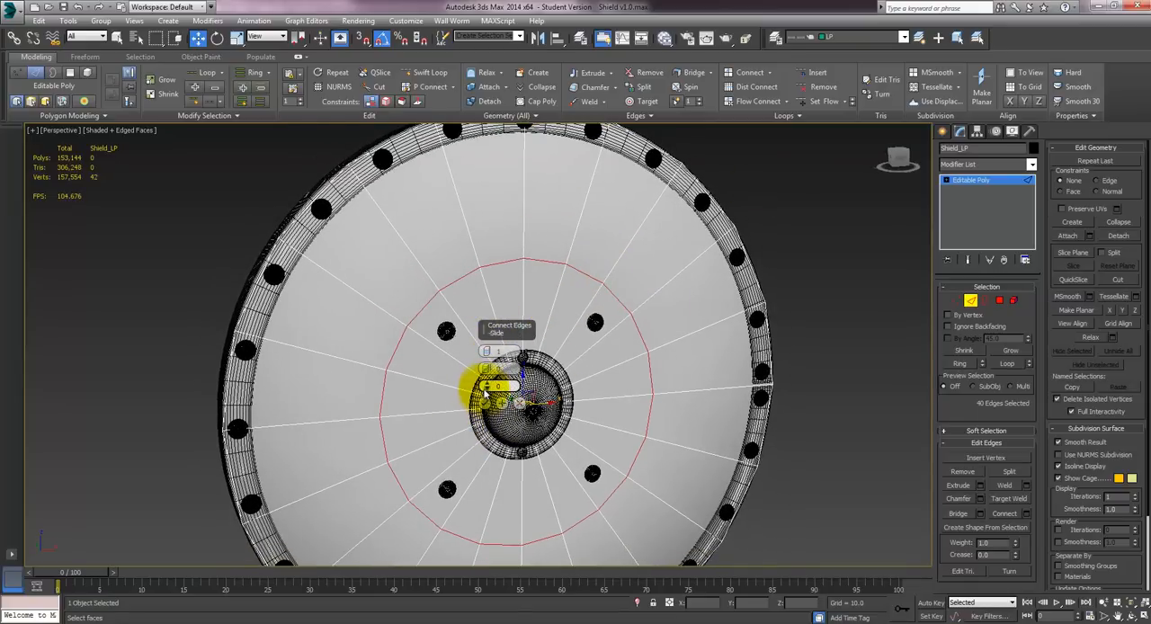
- Slide the new edge loop outward to about -83 so it sits just inside the rim, accept it and leave edge editing
{"action": "left_click_drag", "start_coordinate": [485, 386], "coordinate": [526, 585]}
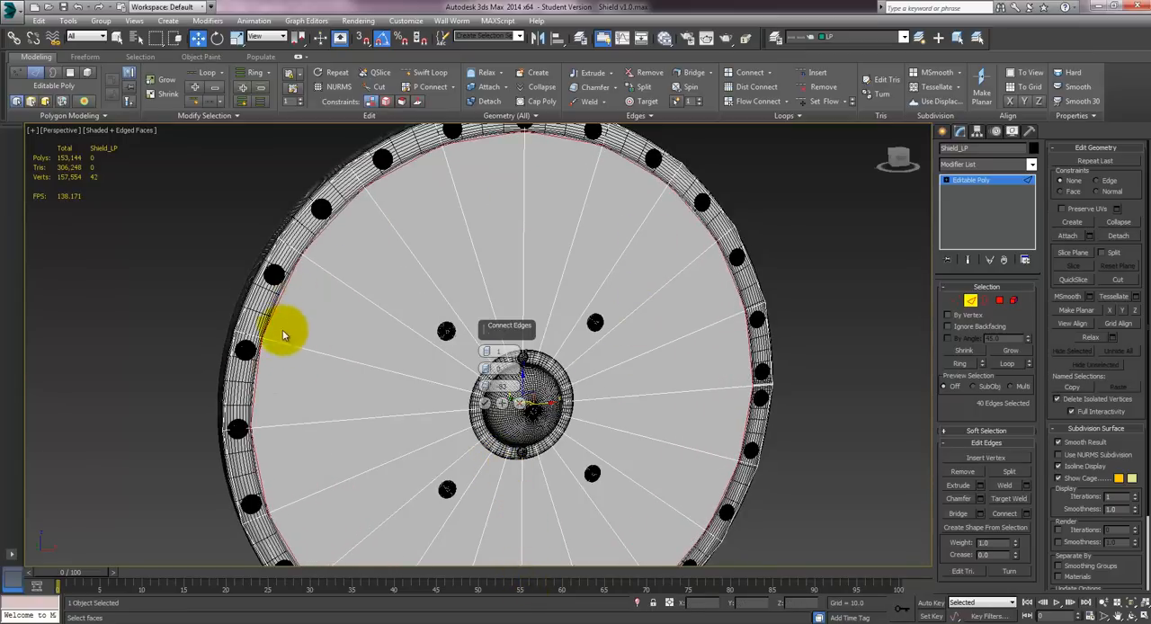
{"action": "middle_click_drag", "start_coordinate": [283, 335], "coordinate": [603, 197], "text": "alt"}
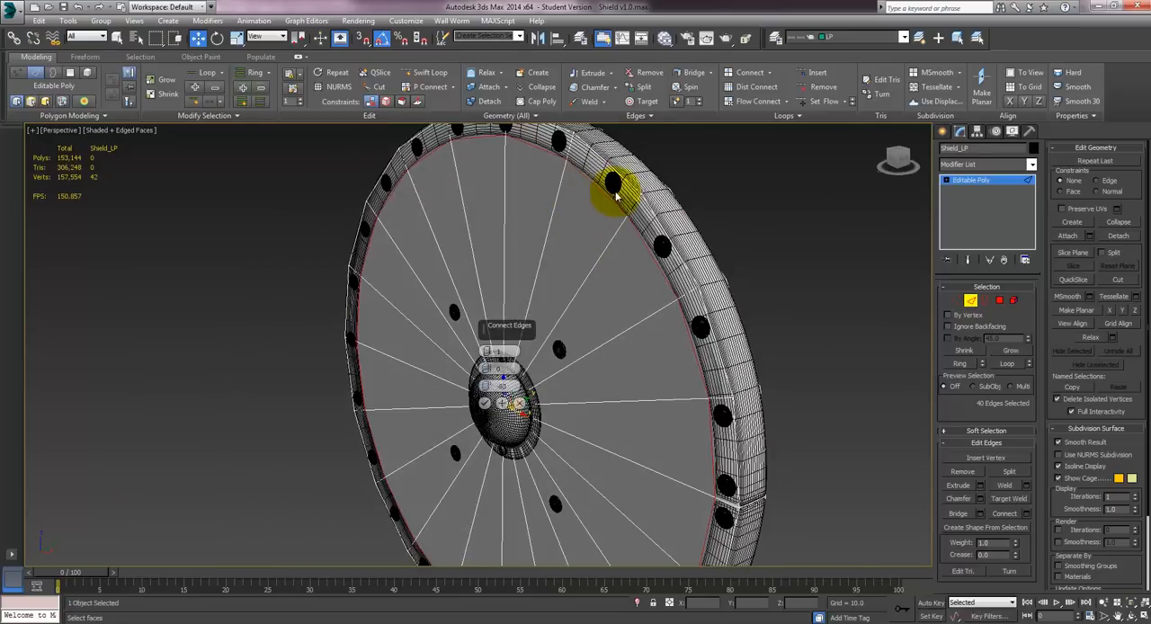
{"action": "middle_click_drag", "start_coordinate": [591, 273], "coordinate": [457, 179], "text": "alt"}
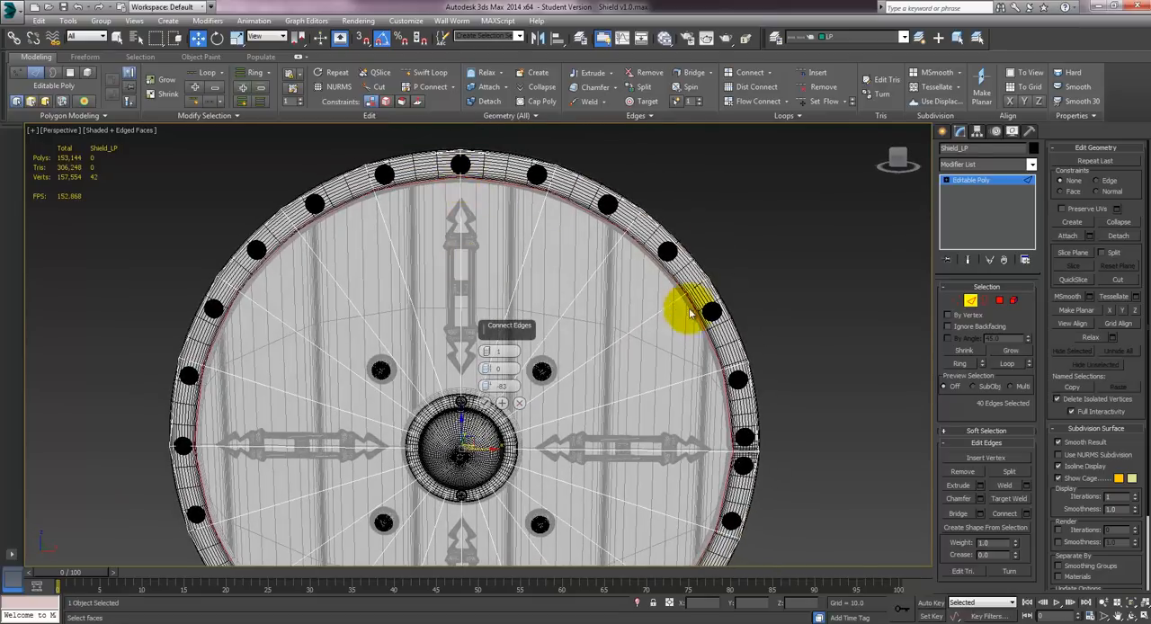
{"action": "left_click_drag", "start_coordinate": [485, 385], "coordinate": [486, 385]}
{"action": "mouse_move", "coordinate": [534, 354]}
{"action": "middle_mouse_down", "text": "alt"}
{"action": "mouse_move", "coordinate": [553, 321]}
{"action": "mouse_move", "coordinate": [616, 359]}
{"action": "mouse_move", "coordinate": [552, 352]}
{"action": "middle_mouse_up", "text": "alt"}
{"action": "left_click", "coordinate": [486, 403]}
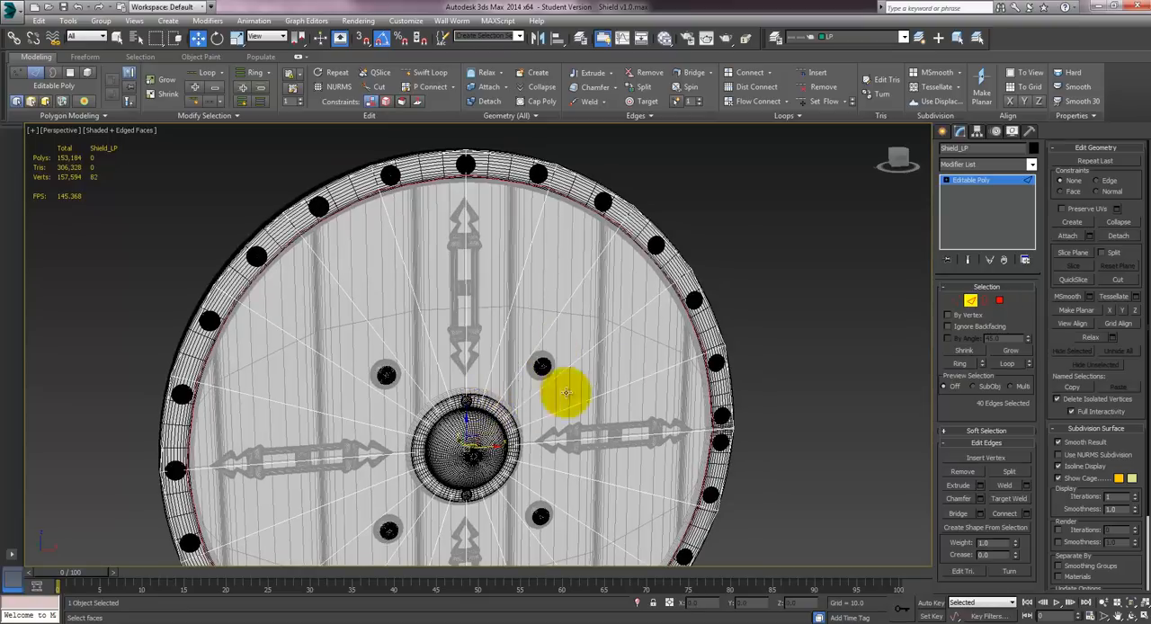
{"action": "middle_click_drag", "start_coordinate": [565, 392], "coordinate": [769, 314], "text": "alt"}
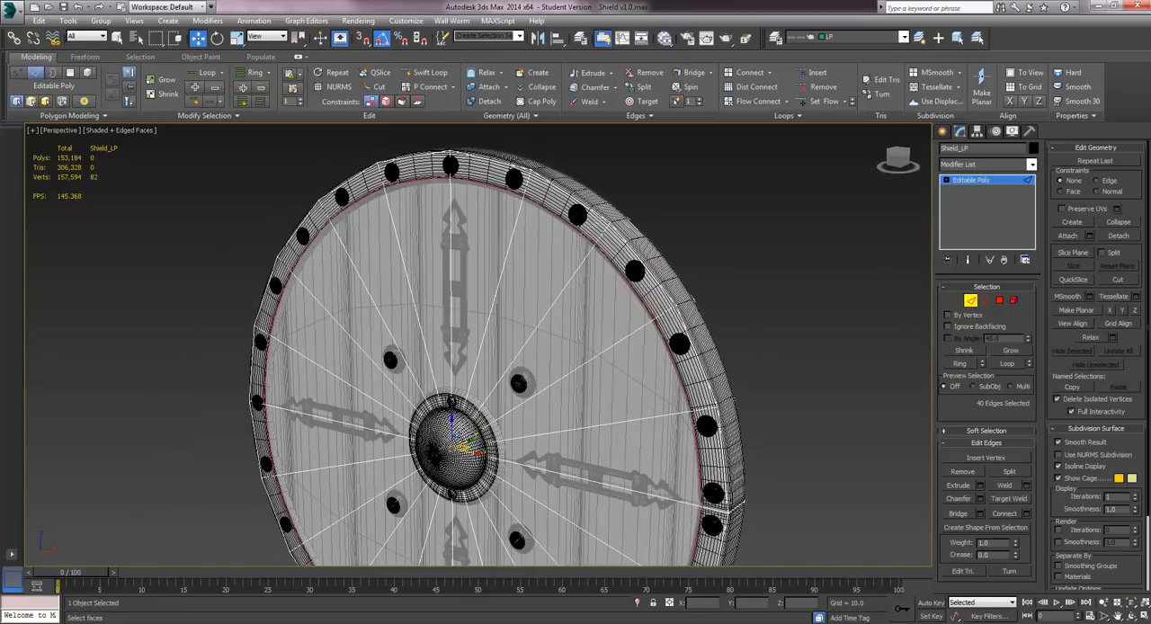
{"action": "left_click", "coordinate": [976, 306]}
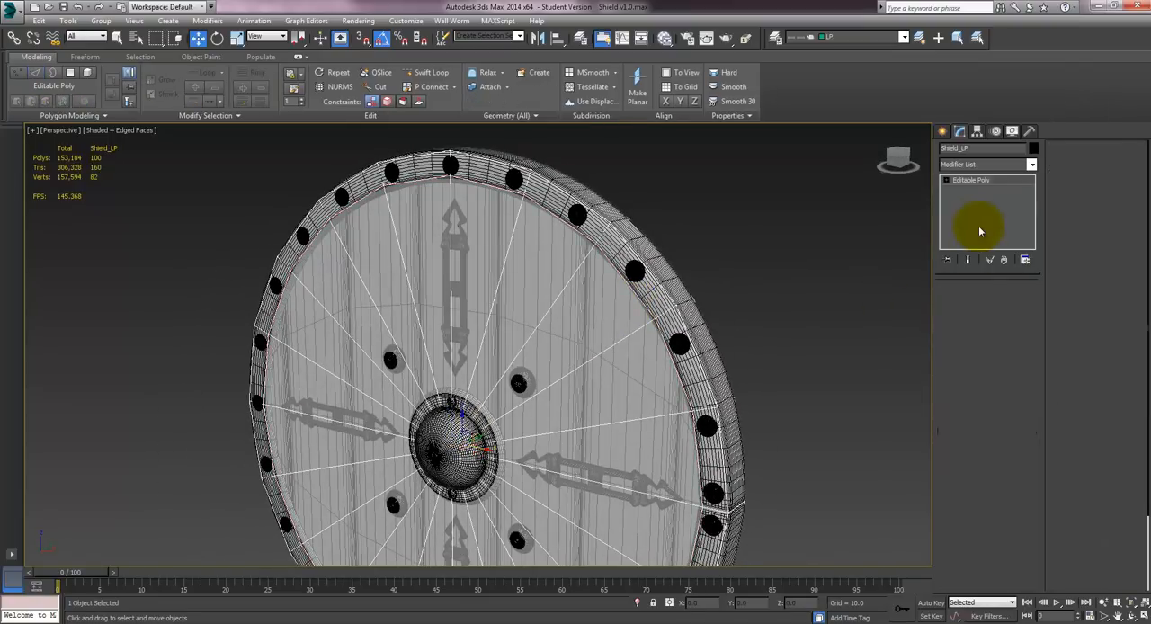
- Add a Shell modifier to the low-poly shield with its new rim support loop
{"action": "left_click", "coordinate": [978, 166]}
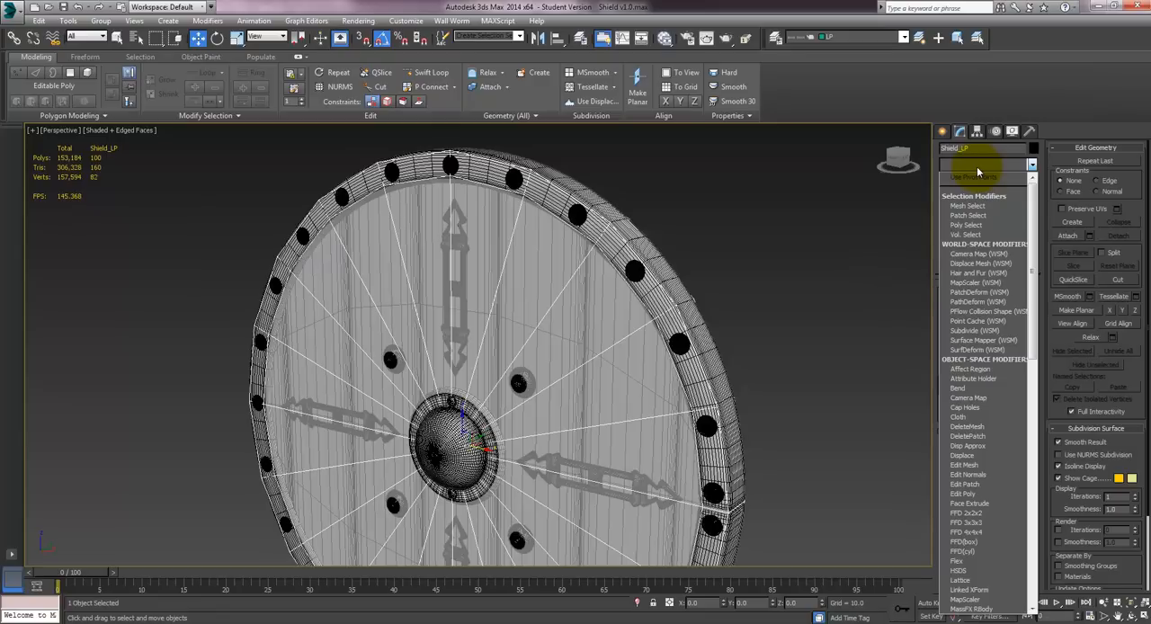
{"action": "key", "text": "s"}
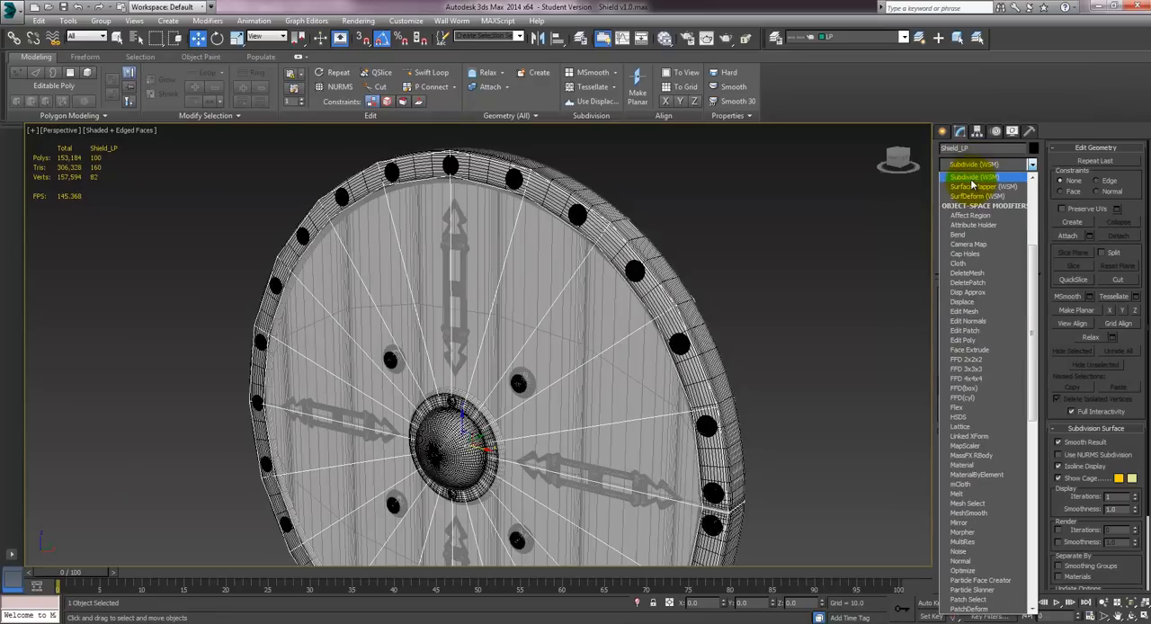
{"action": "key", "text": "s"}
{"action": "key", "text": "s"}
{"action": "key", "text": "s"}
{"action": "key", "text": "s"}
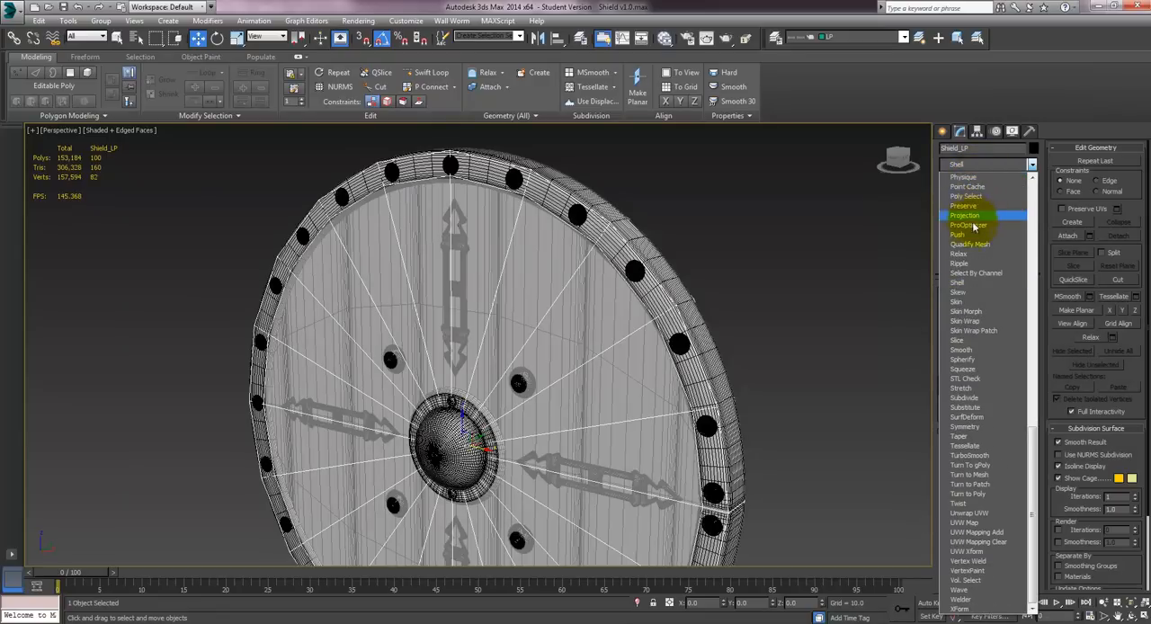
{"action": "left_click", "coordinate": [960, 284]}
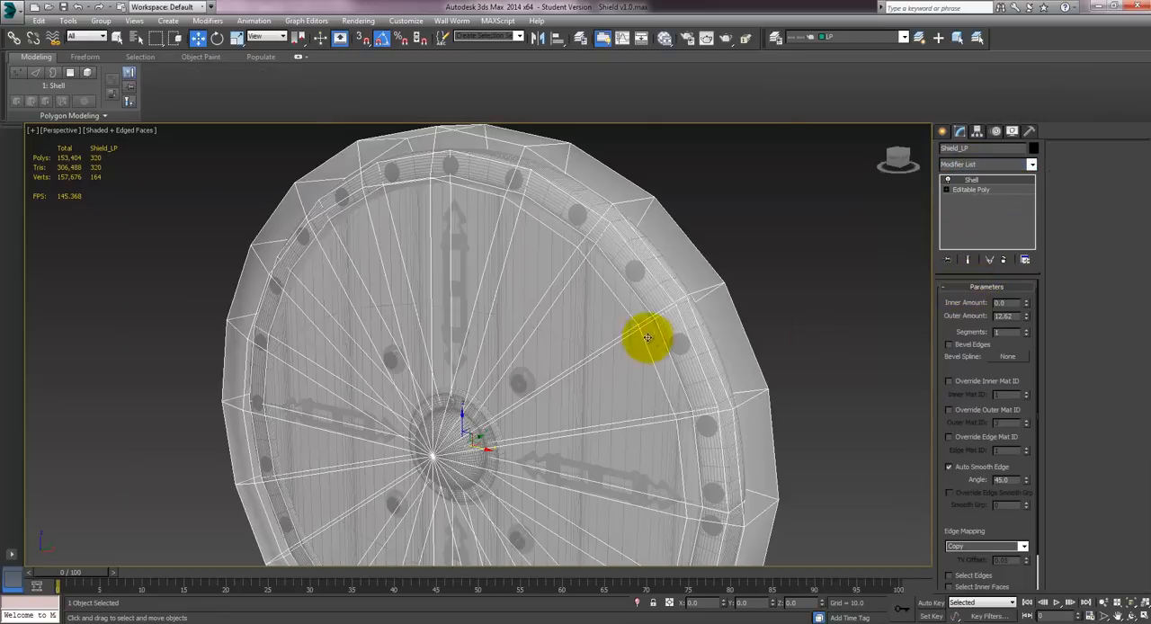
- Delete the Shell modifier from the low-poly shield, leaving only its Editable Poly with the rim support loop
{"action": "middle_click_drag", "start_coordinate": [647, 336], "coordinate": [492, 199], "text": "alt"}
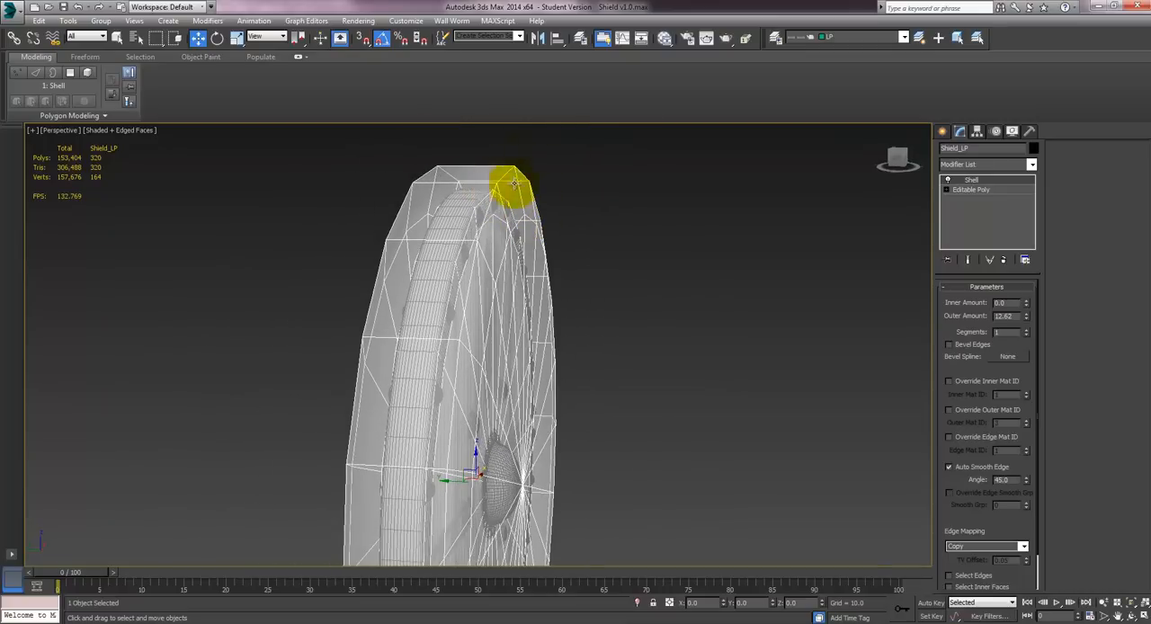
{"action": "middle_click_drag", "start_coordinate": [574, 224], "coordinate": [519, 249], "text": "alt"}
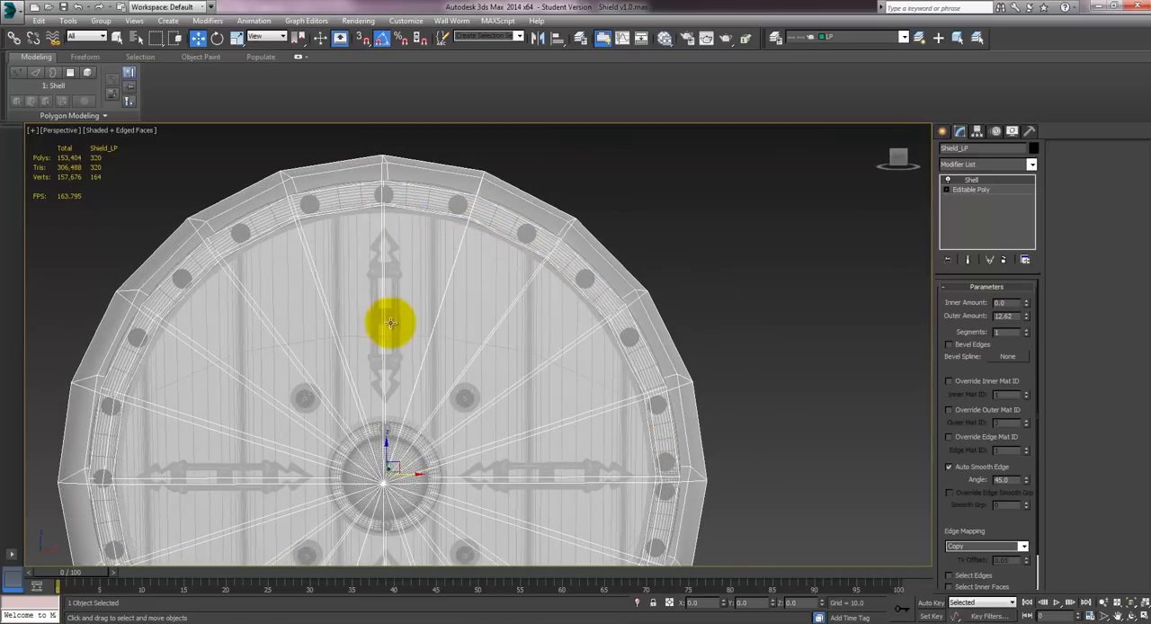
{"action": "scroll", "coordinate": [465, 285], "scroll_direction": "down", "scroll_amount": 4}
{"action": "mouse_move", "coordinate": [560, 285]}
{"action": "middle_mouse_down", "text": "alt"}
{"action": "mouse_move", "coordinate": [611, 275]}
{"action": "mouse_move", "coordinate": [576, 281]}
{"action": "middle_mouse_up", "text": "alt"}
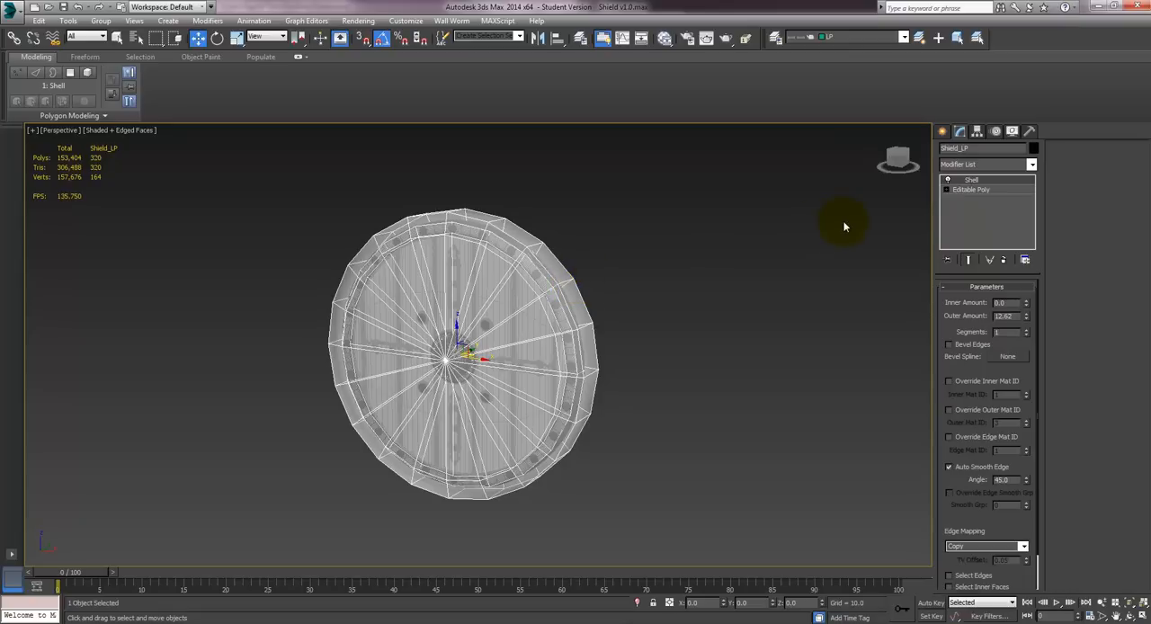
{"action": "right_click", "coordinate": [970, 179]}
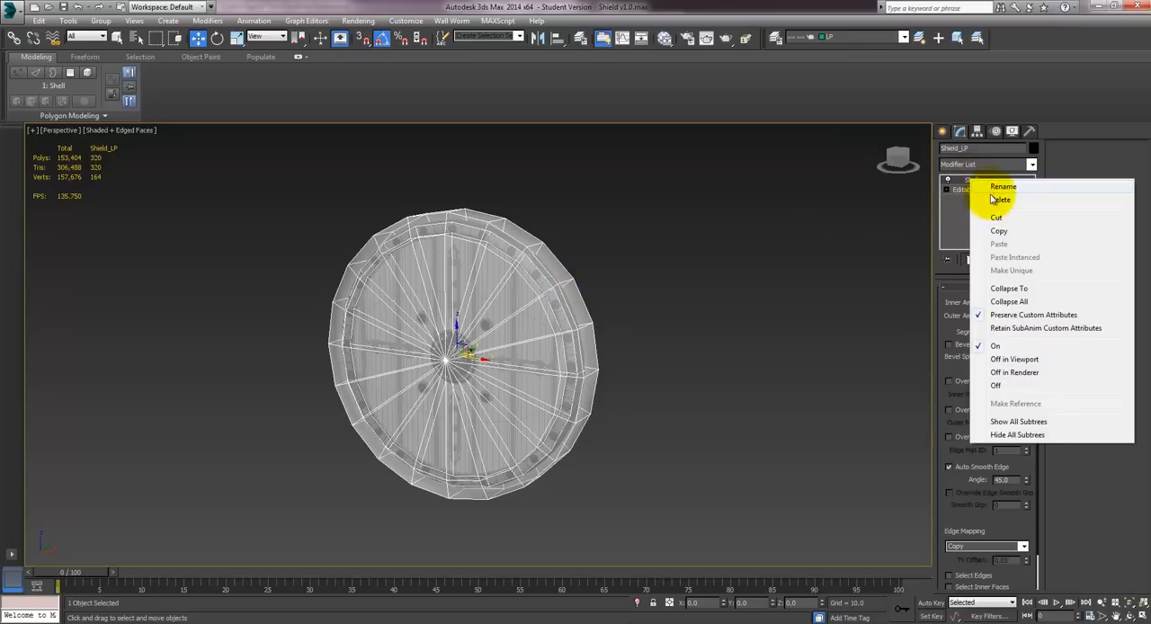
{"action": "left_click", "coordinate": [993, 199]}
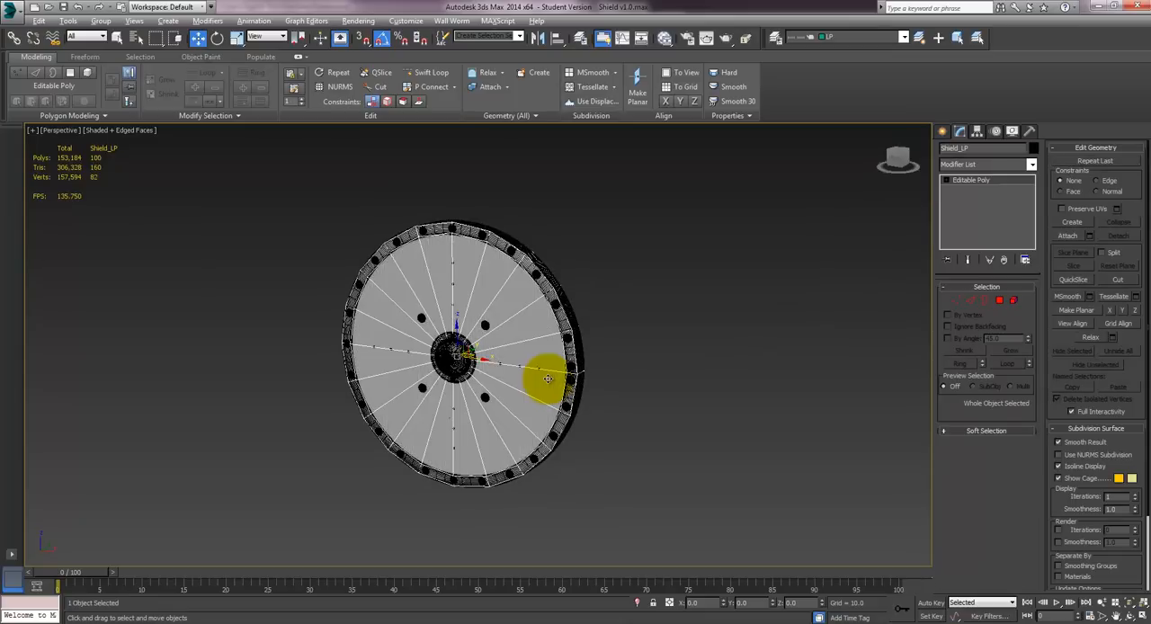
- Export the low-poly shield as Shield_LP.obj to the Desktop with the current OBJ options, replacing the existing file
{"action": "left_click", "coordinate": [16, 12]}
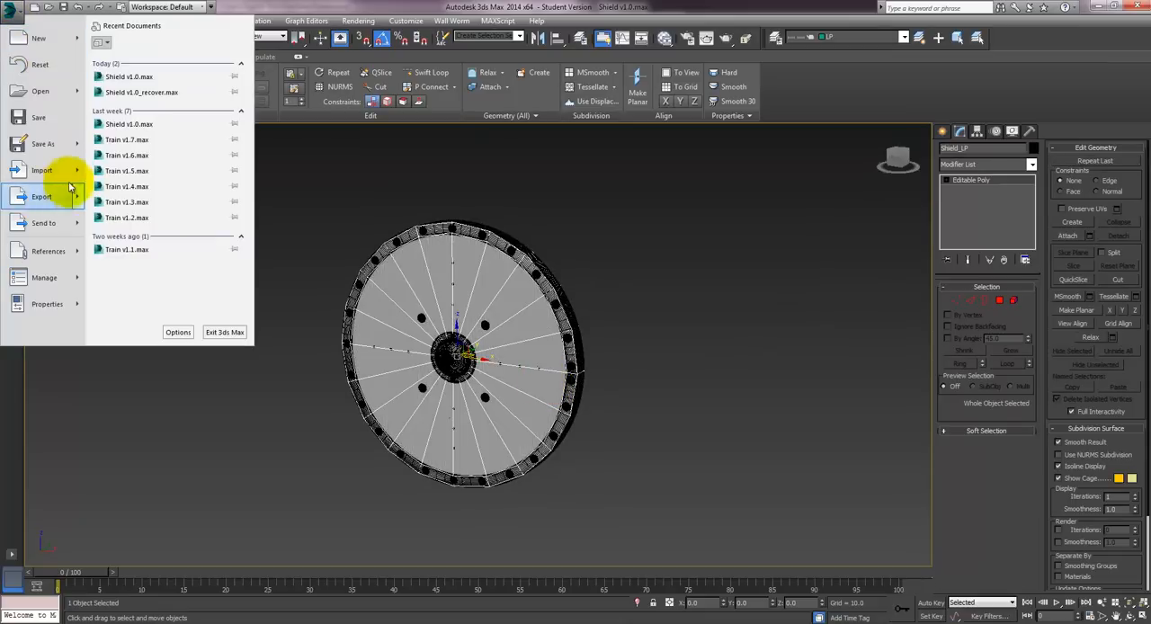
{"action": "mouse_move", "coordinate": [49, 170]}
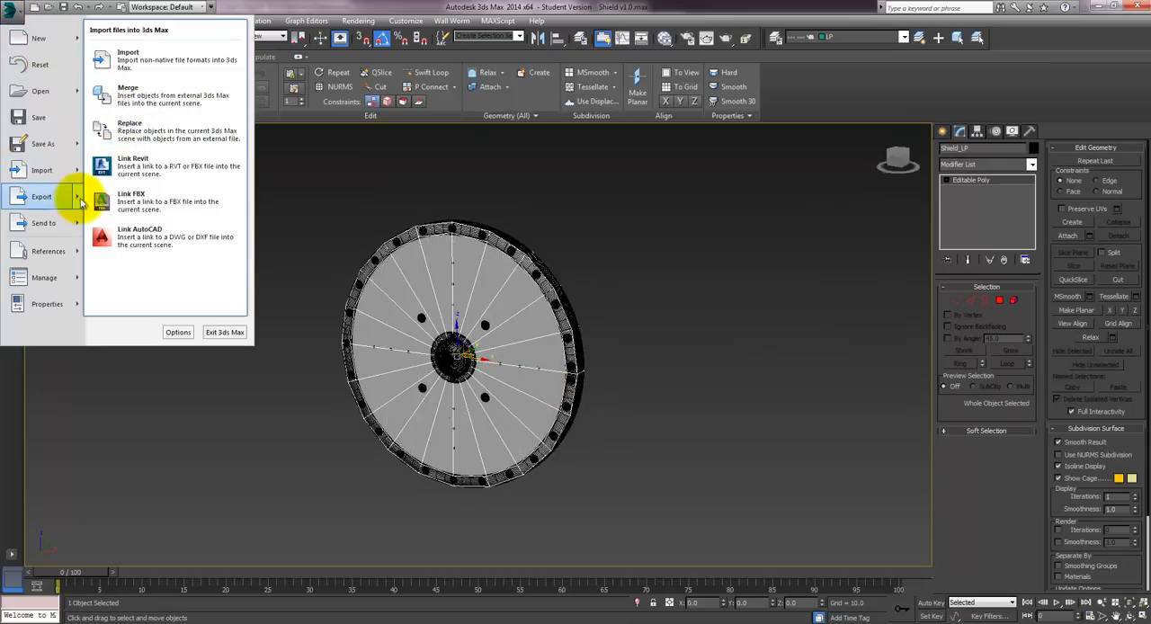
{"action": "mouse_move", "coordinate": [41, 196]}
{"action": "left_click", "coordinate": [121, 54]}
{"action": "left_click", "coordinate": [117, 199]}
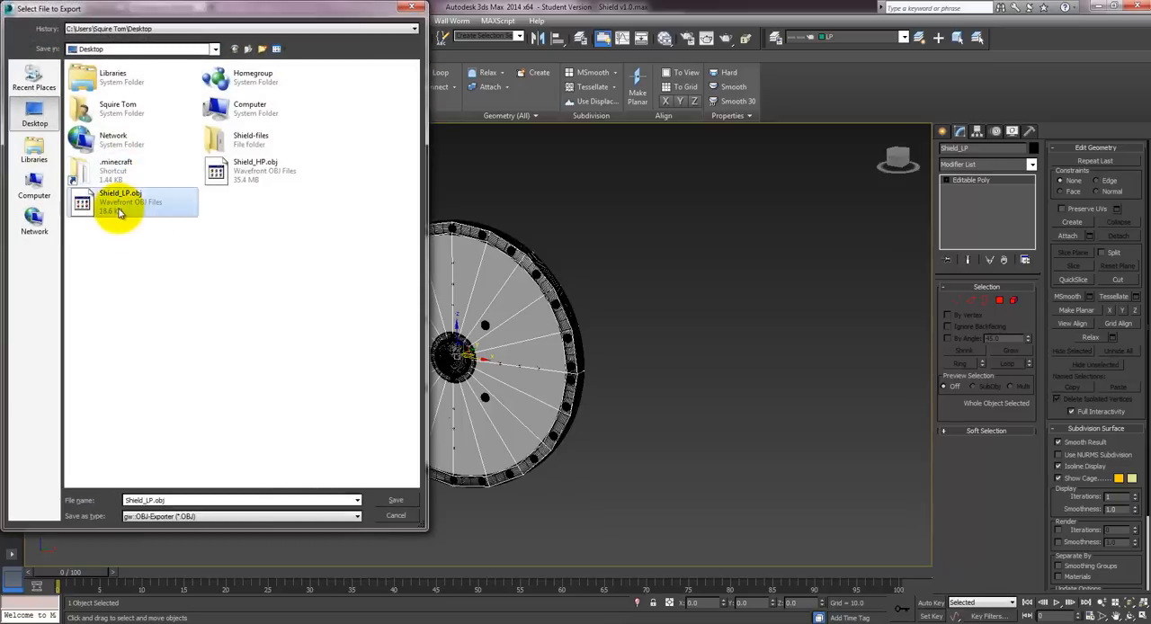
{"action": "left_click", "coordinate": [395, 500]}
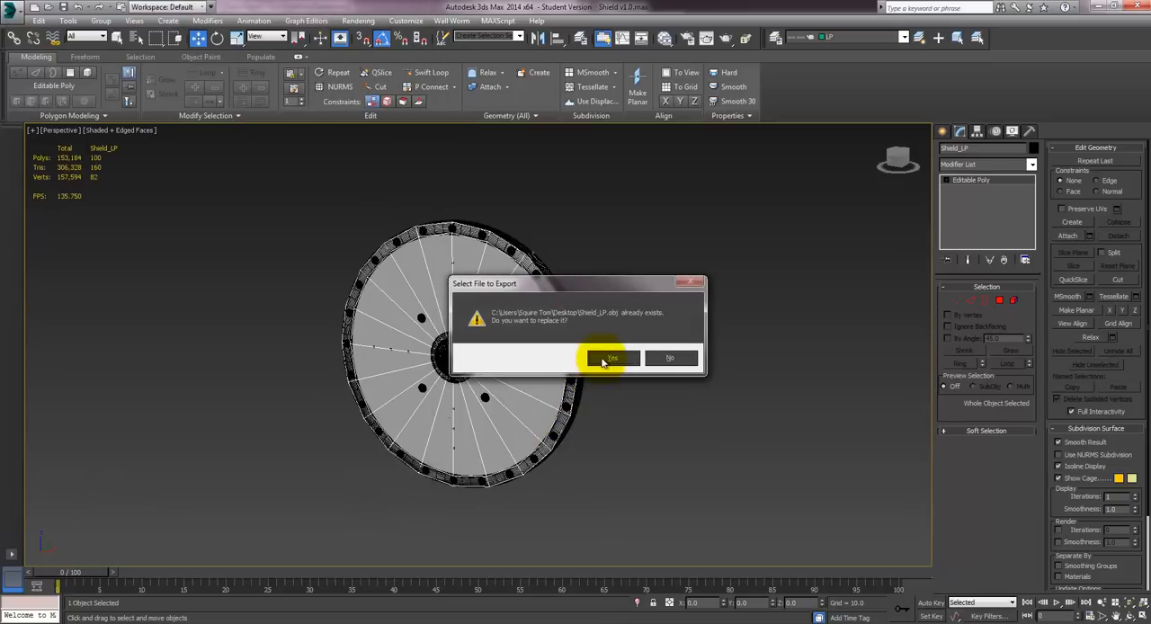
{"action": "left_click", "coordinate": [607, 359]}
{"action": "left_click", "coordinate": [521, 413]}
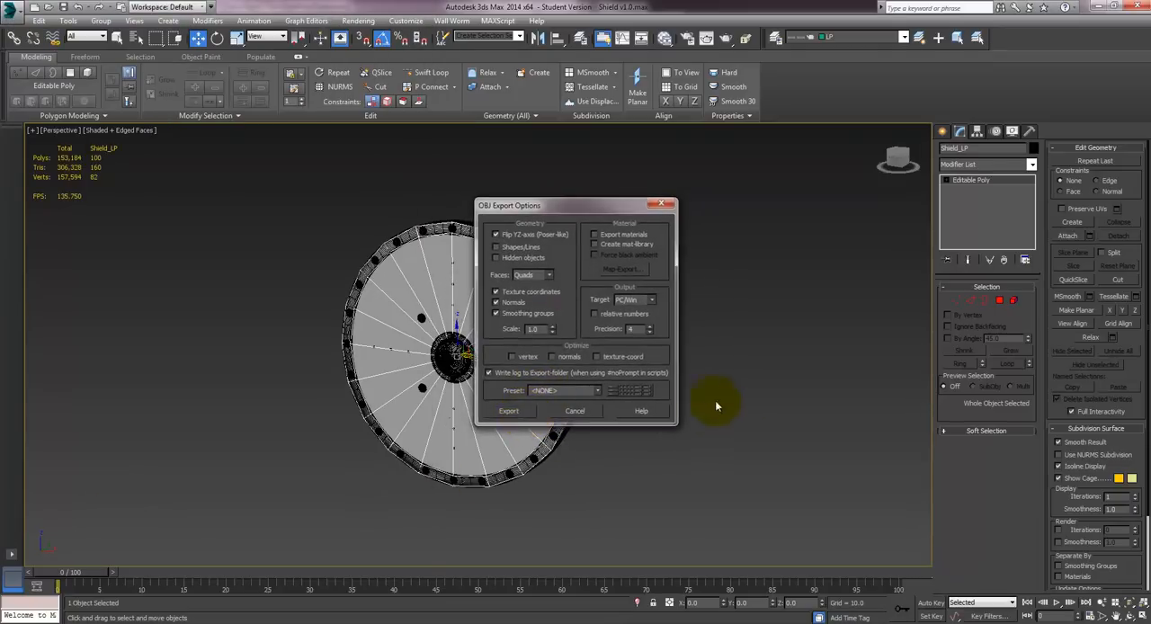
{"action": "left_click", "coordinate": [691, 414]}
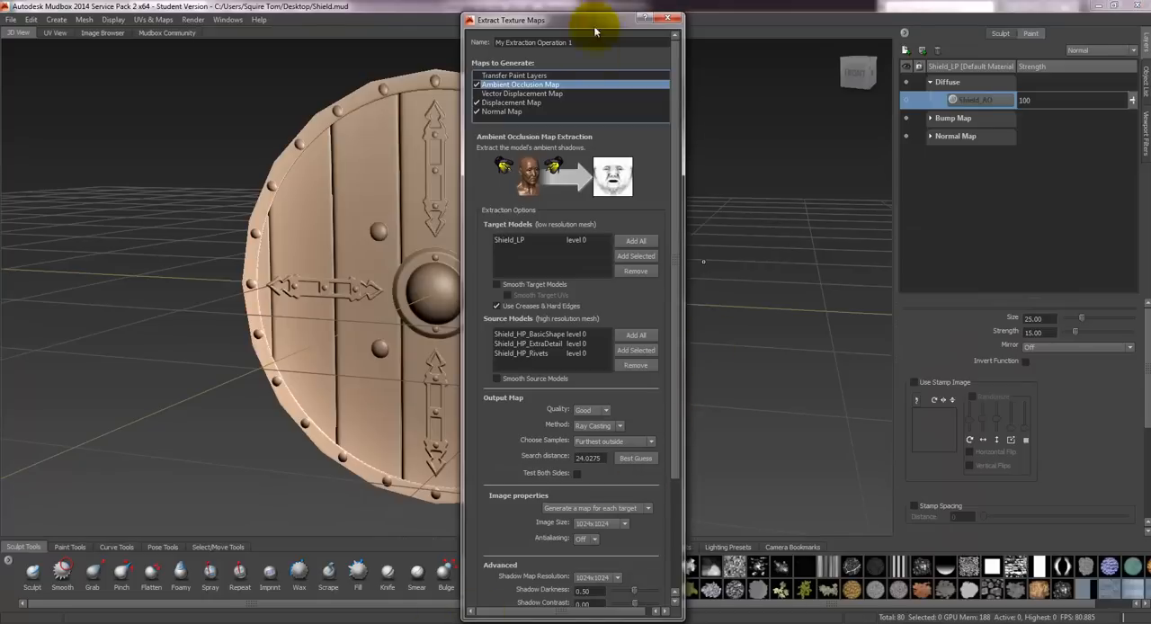
- In Mudbox, close the Extract Texture Maps settings and delete Shield_LP's existing diffuse, bump and normal map layers
{"action": "left_click", "coordinate": [666, 20]}
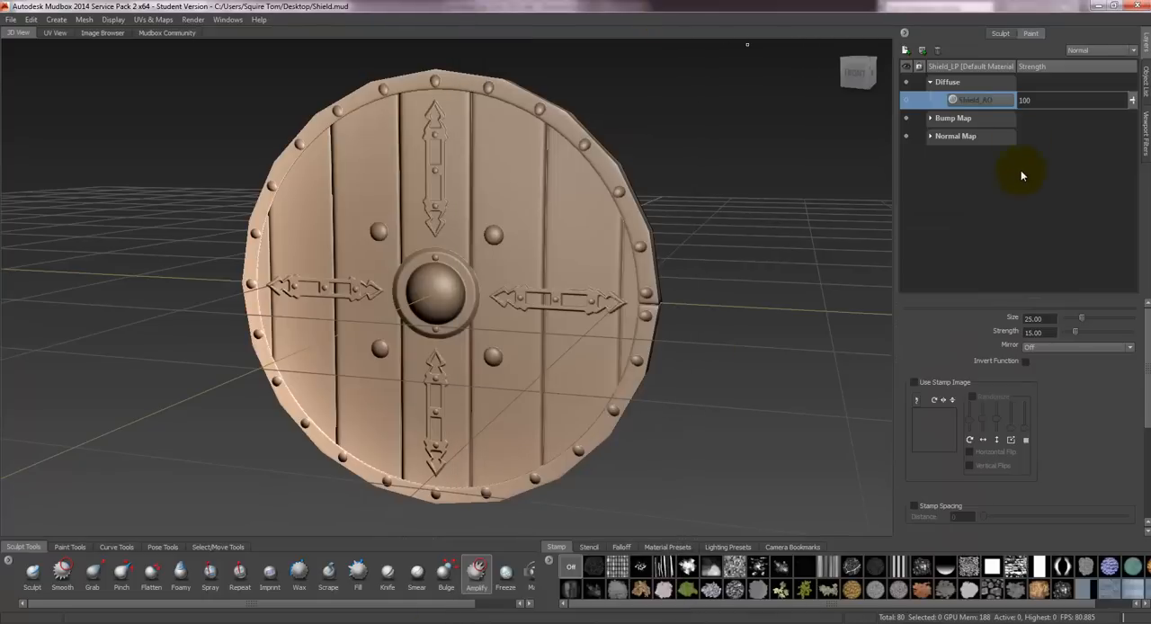
{"action": "left_click", "coordinate": [938, 51]}
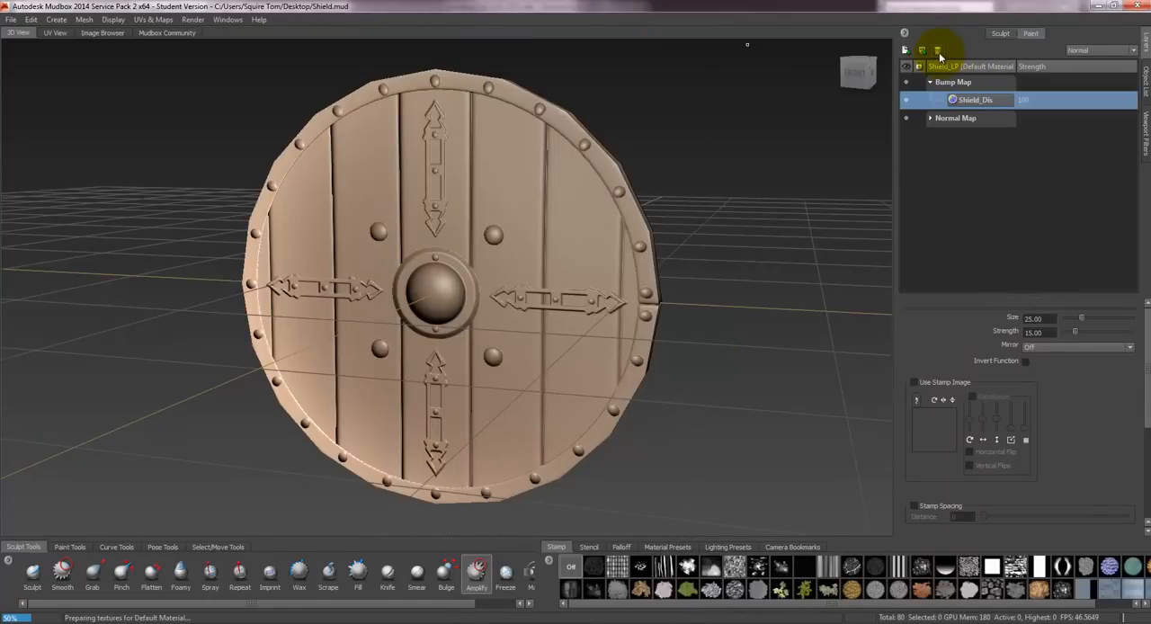
{"action": "left_click", "coordinate": [938, 51]}
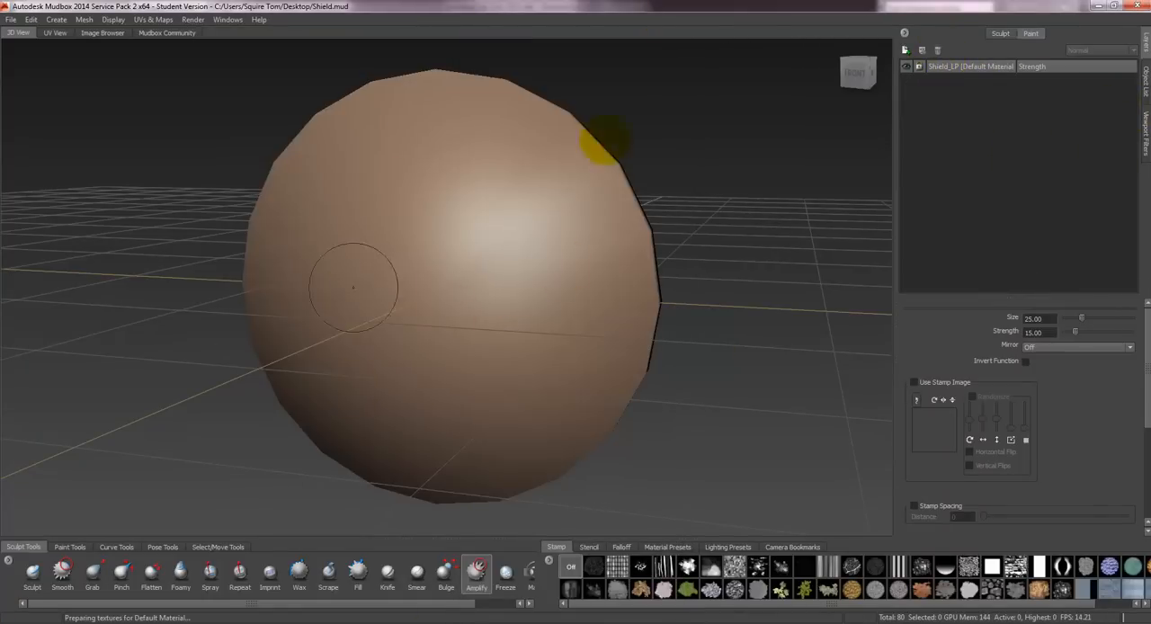
- Delete the old Shield_LP mesh from the Mudbox scene through the object list
{"action": "left_click", "coordinate": [1142, 81]}
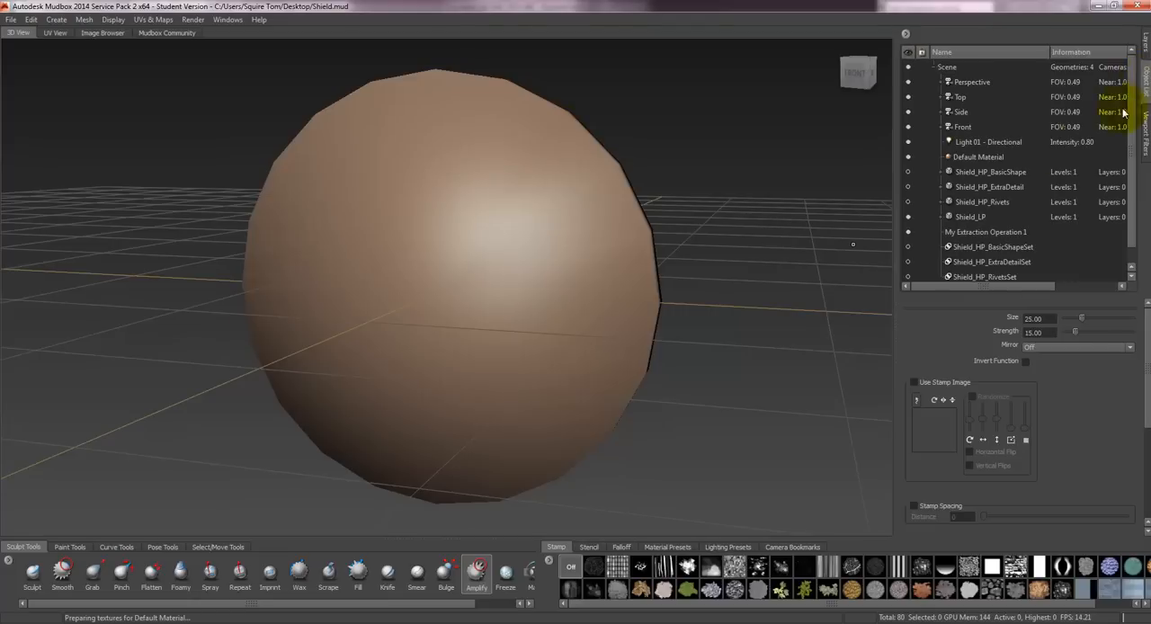
{"action": "left_click", "coordinate": [971, 216]}
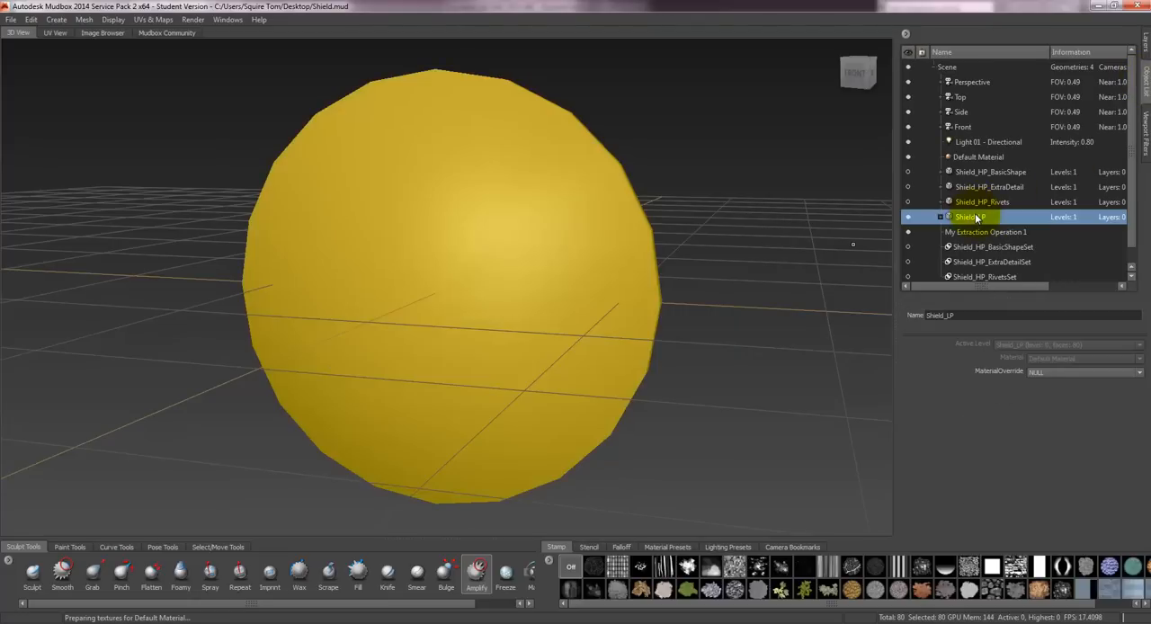
{"action": "key", "text": "Delete"}
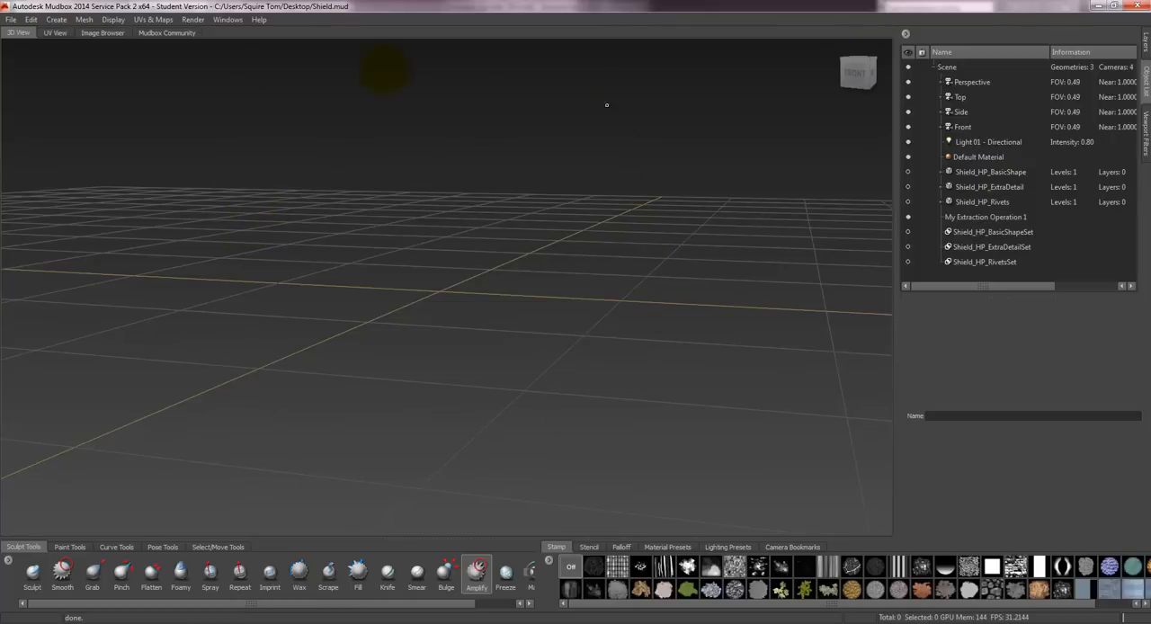
- Import the updated Shield_LP.obj into the scene, keeping all meshes despite the detected mesh problem
{"action": "left_click", "coordinate": [10, 18]}
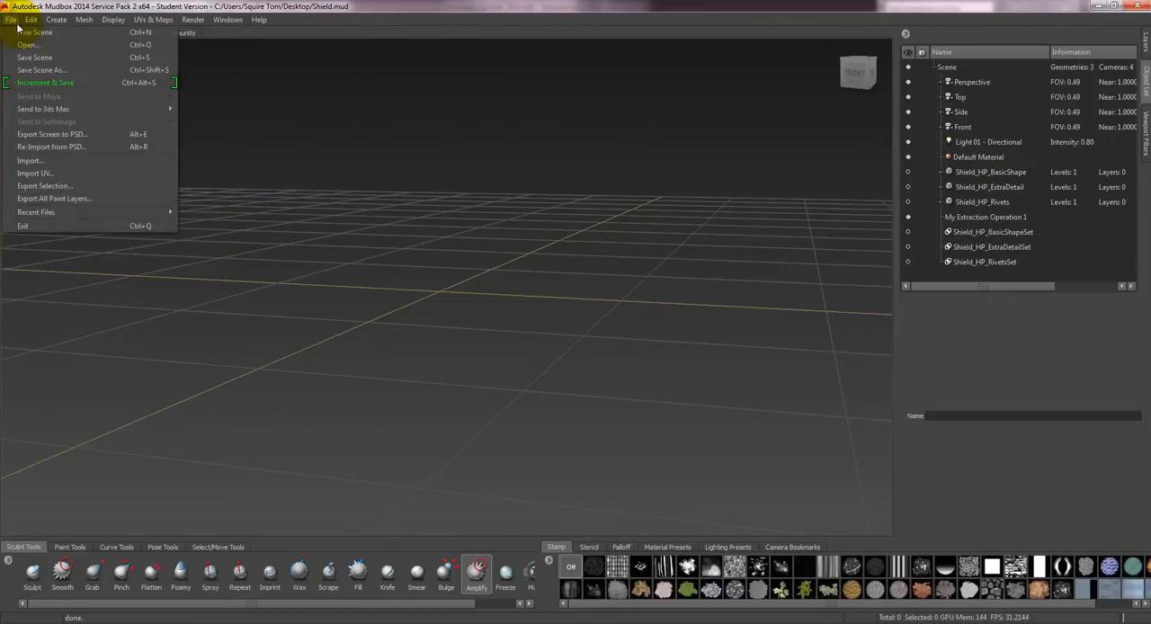
{"action": "left_click", "coordinate": [20, 161]}
{"action": "left_click", "coordinate": [170, 247]}
{"action": "left_click", "coordinate": [452, 306]}
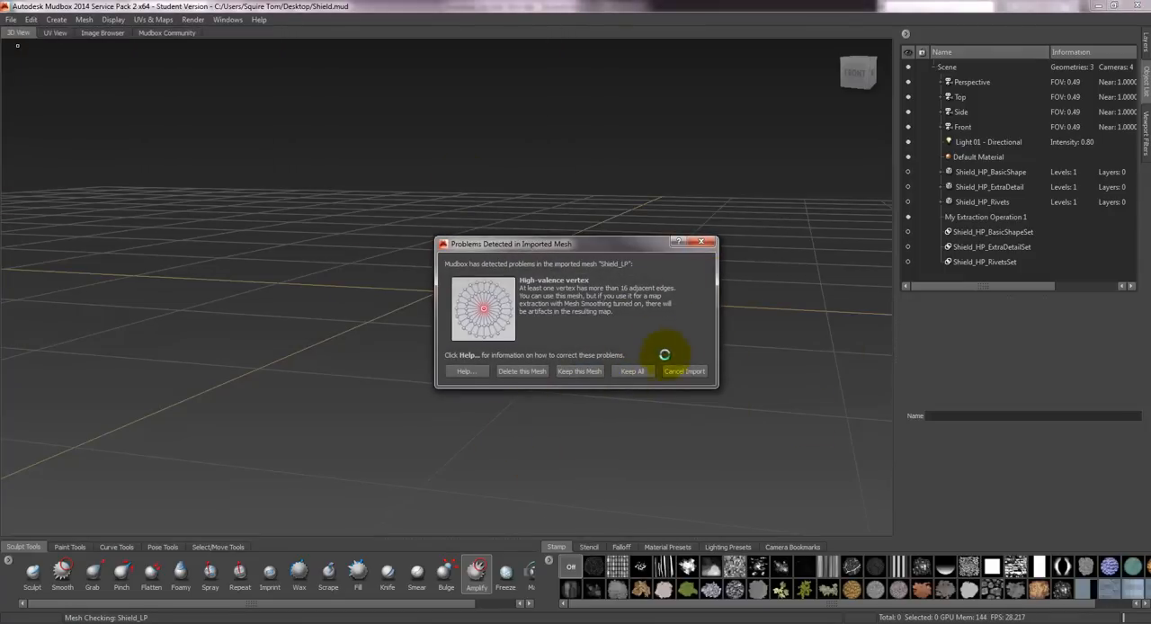
{"action": "left_click", "coordinate": [635, 372]}
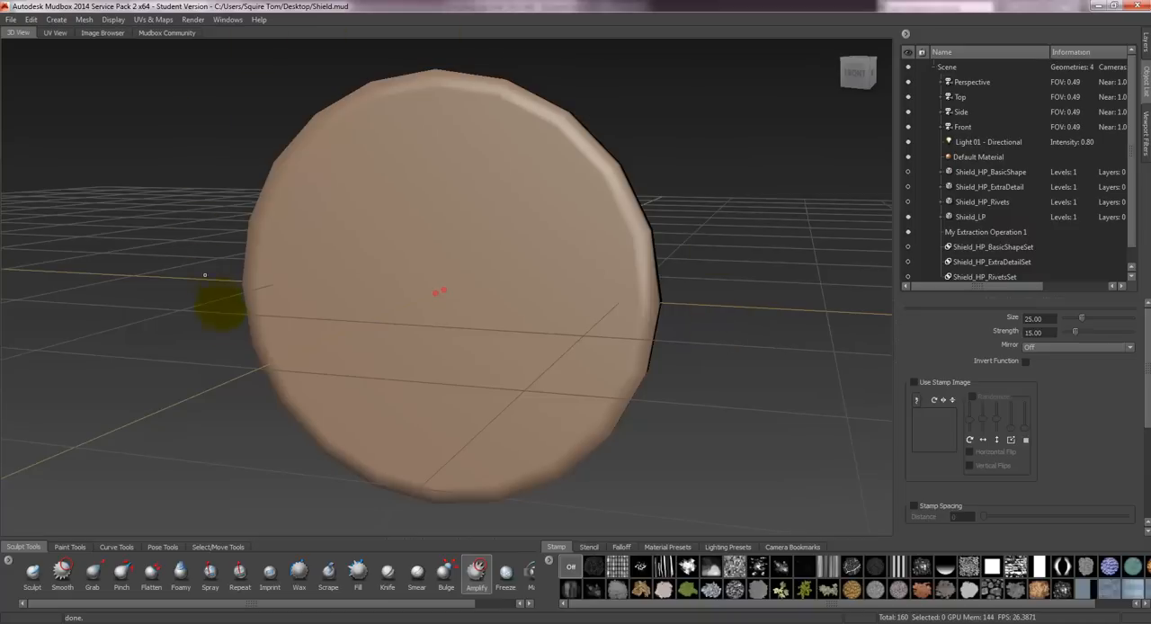
- Unhide the high-poly meshes Shield_HP_BasicShape, Shield_HP_ExtraDetail and Shield_HP_Rivets
{"action": "left_click", "coordinate": [908, 174]}
{"action": "left_click", "coordinate": [909, 187]}
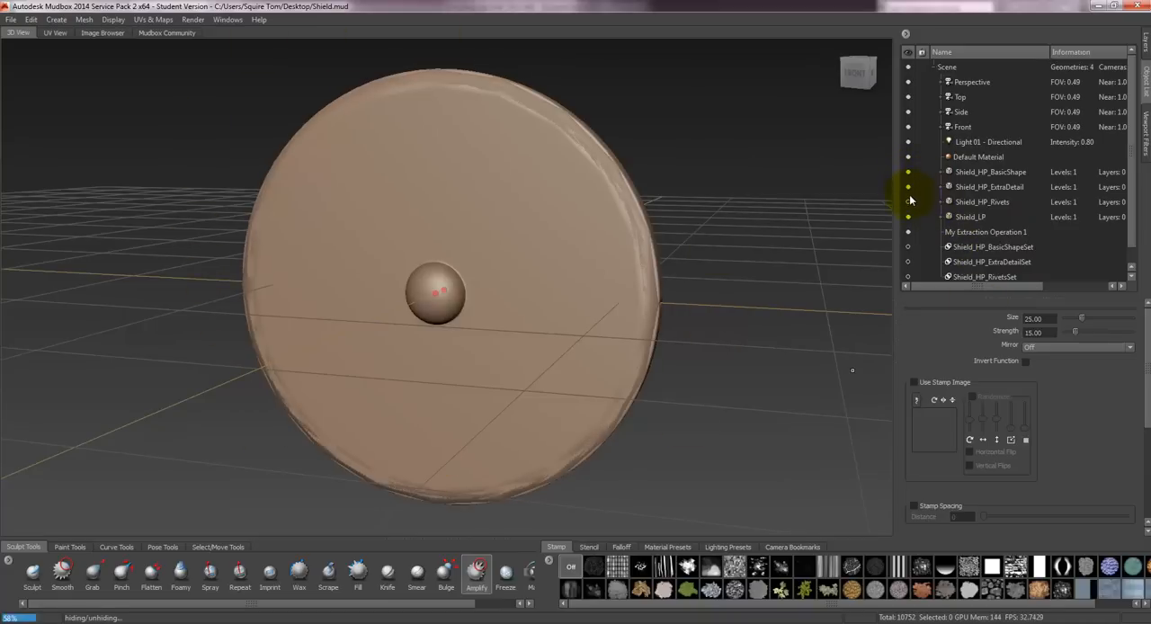
{"action": "left_click", "coordinate": [908, 202]}
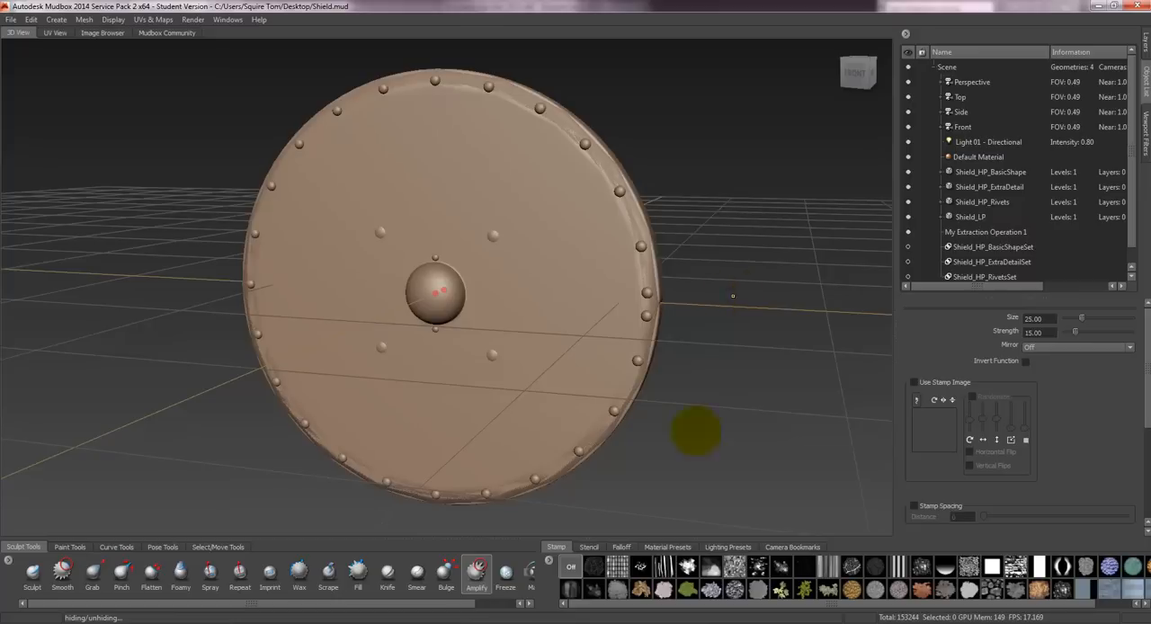
- Reopen My Extraction Operation 1 and, in the Ambient Occlusion Map settings, make Shield_LP the only target model
{"action": "left_click", "coordinate": [167, 23]}
{"action": "mouse_move", "coordinate": [180, 97]}
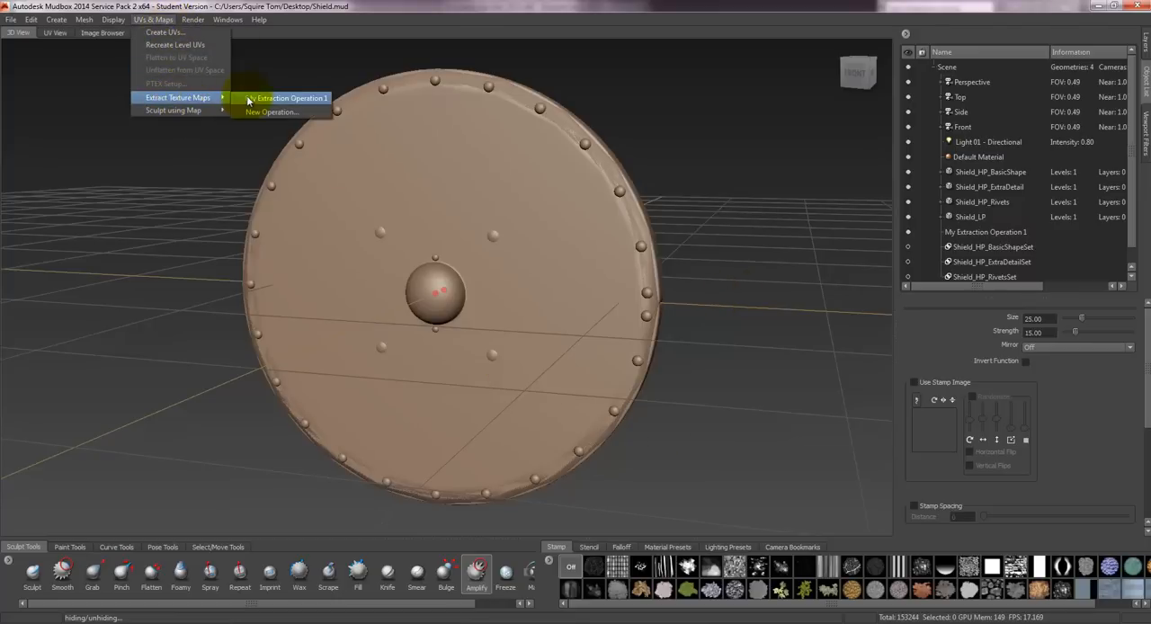
{"action": "left_click", "coordinate": [250, 101]}
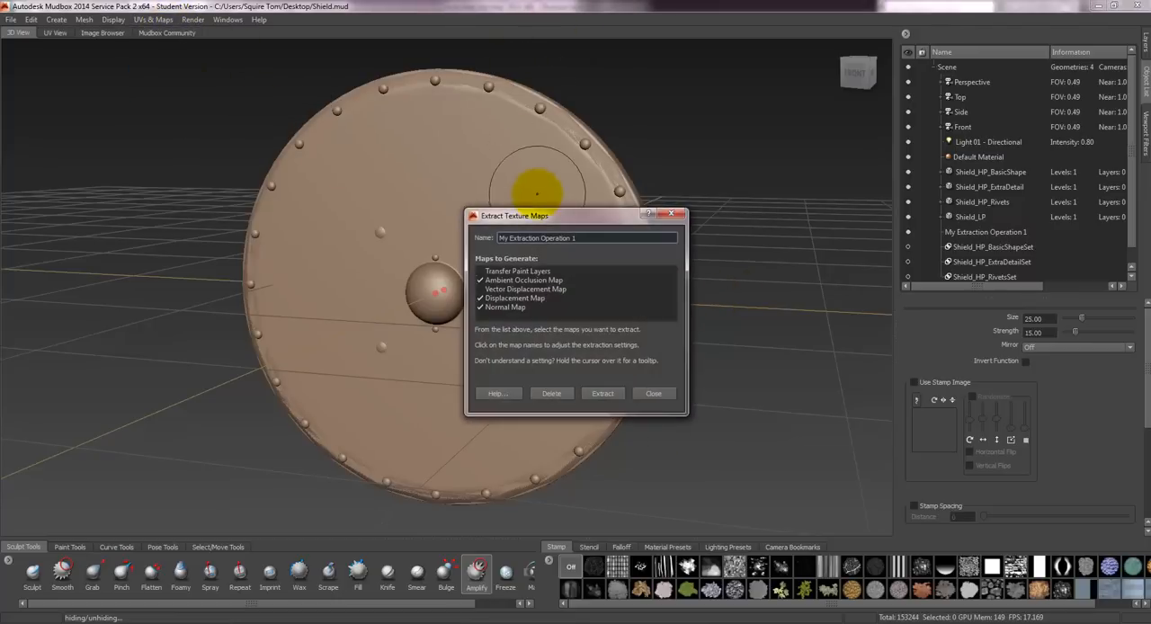
{"action": "left_click", "coordinate": [508, 279]}
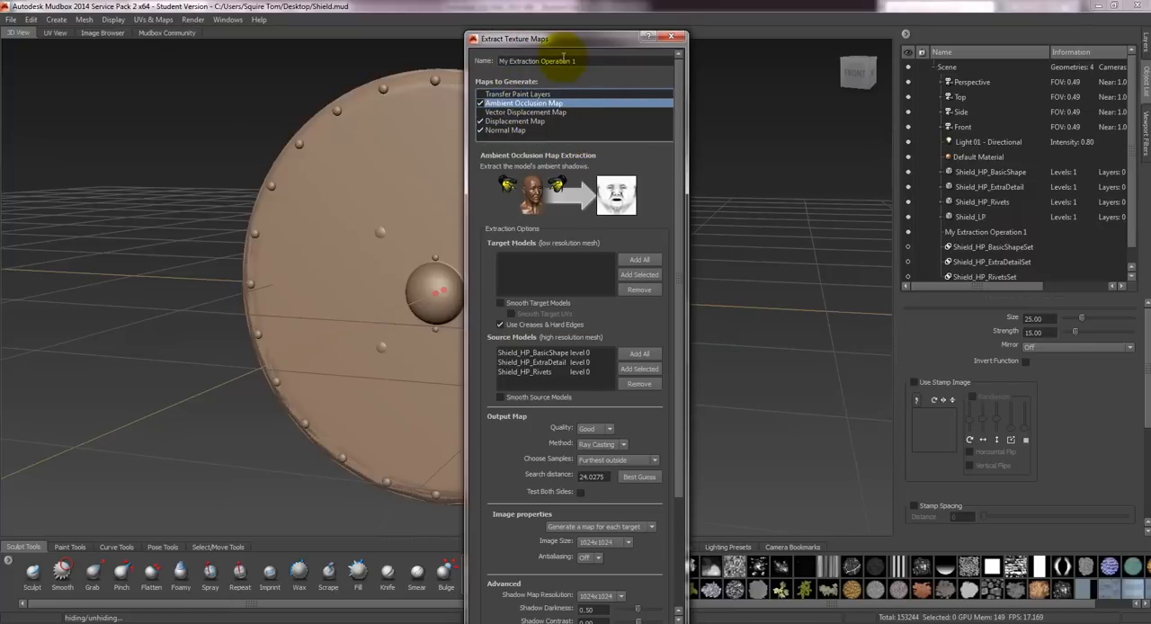
{"action": "left_click_drag", "start_coordinate": [557, 38], "coordinate": [553, 19]}
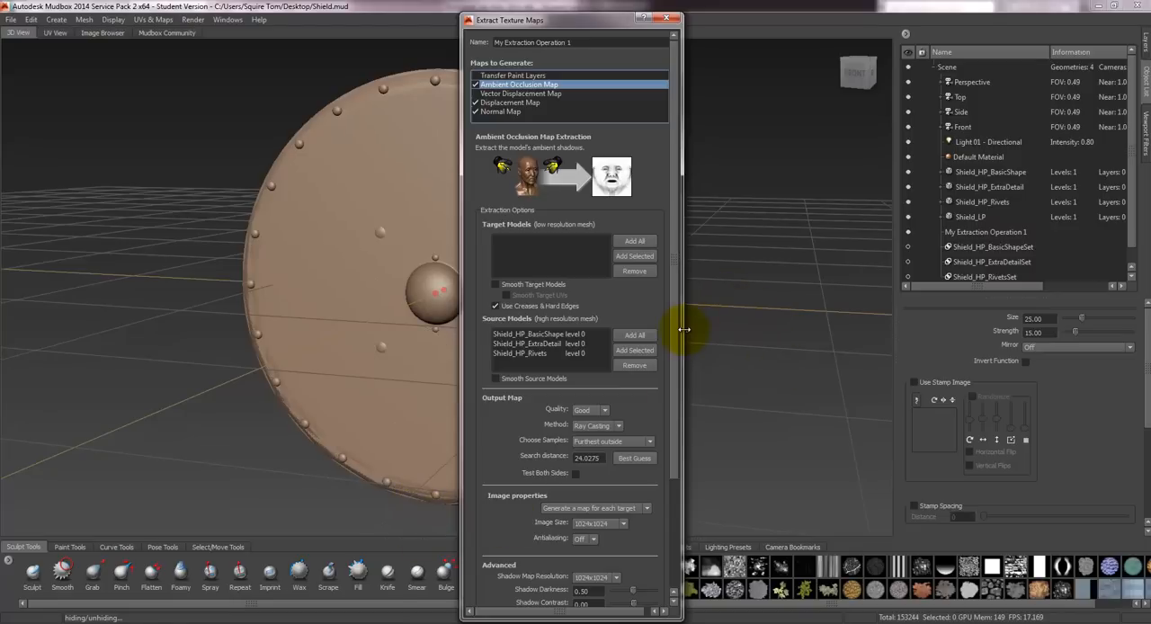
{"action": "left_click", "coordinate": [634, 241]}
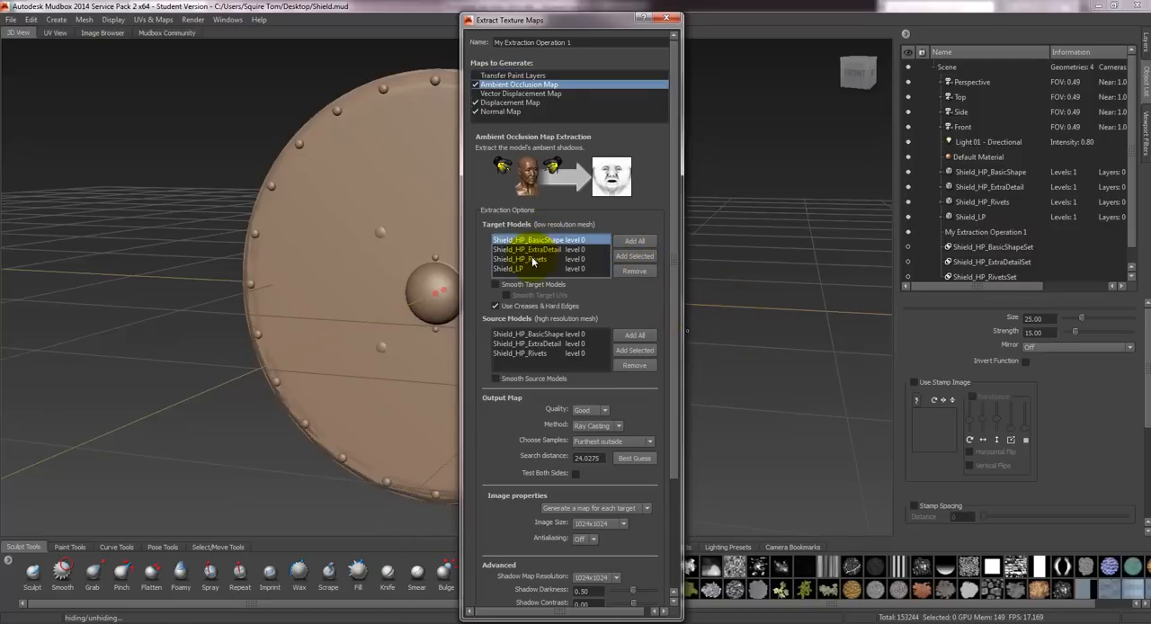
{"action": "left_click", "coordinate": [532, 261], "text": "shift"}
{"action": "left_click", "coordinate": [634, 270]}
- Extract the ambient occlusion, displacement and normal maps and close the extraction results
{"action": "left_click_drag", "start_coordinate": [672, 257], "coordinate": [676, 441]}
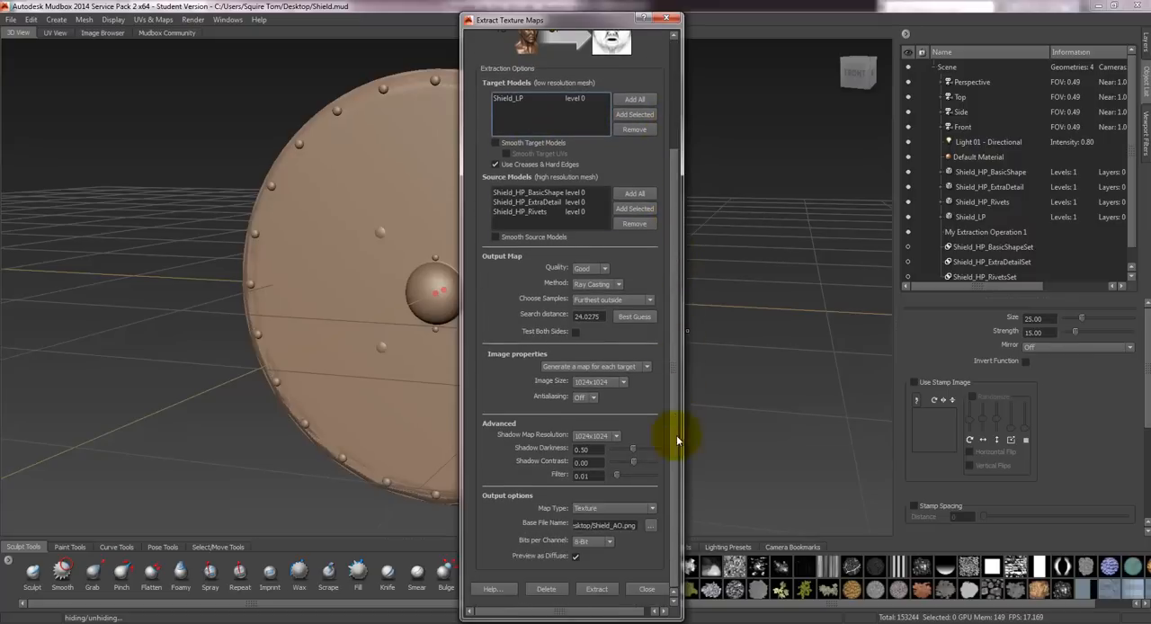
{"action": "left_click", "coordinate": [598, 590]}
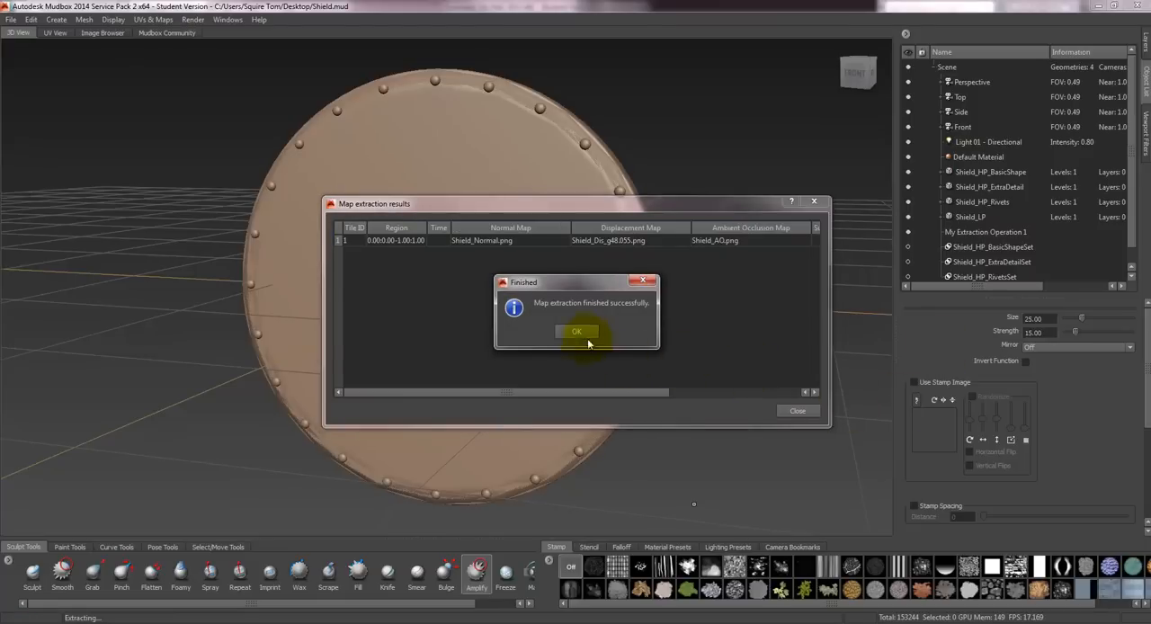
{"action": "left_click", "coordinate": [576, 331]}
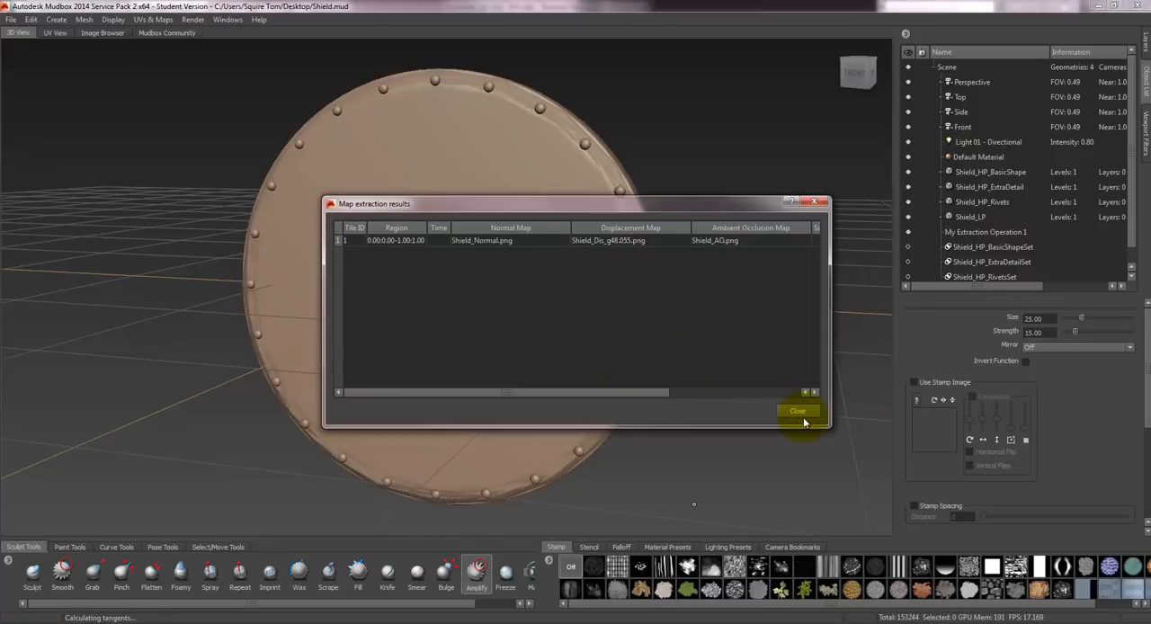
{"action": "left_click", "coordinate": [798, 411]}
- Hide the three high-poly meshes and inspect the newly extracted maps on Shield_LP from several angles
{"action": "left_click", "coordinate": [907, 172]}
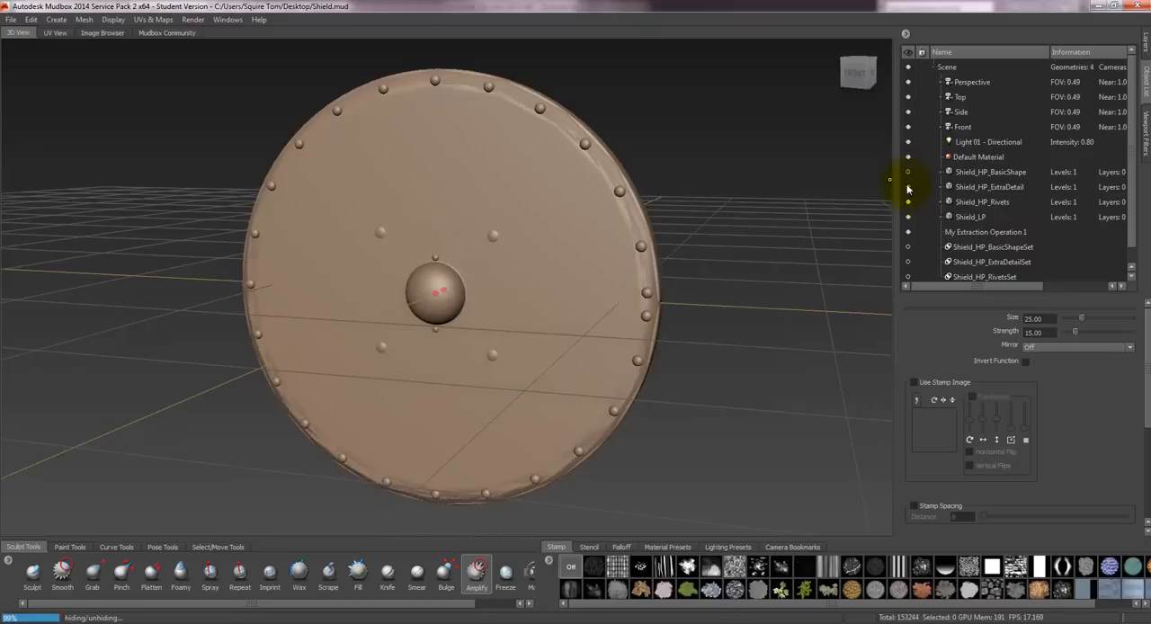
{"action": "left_click", "coordinate": [907, 186]}
{"action": "left_click", "coordinate": [907, 201]}
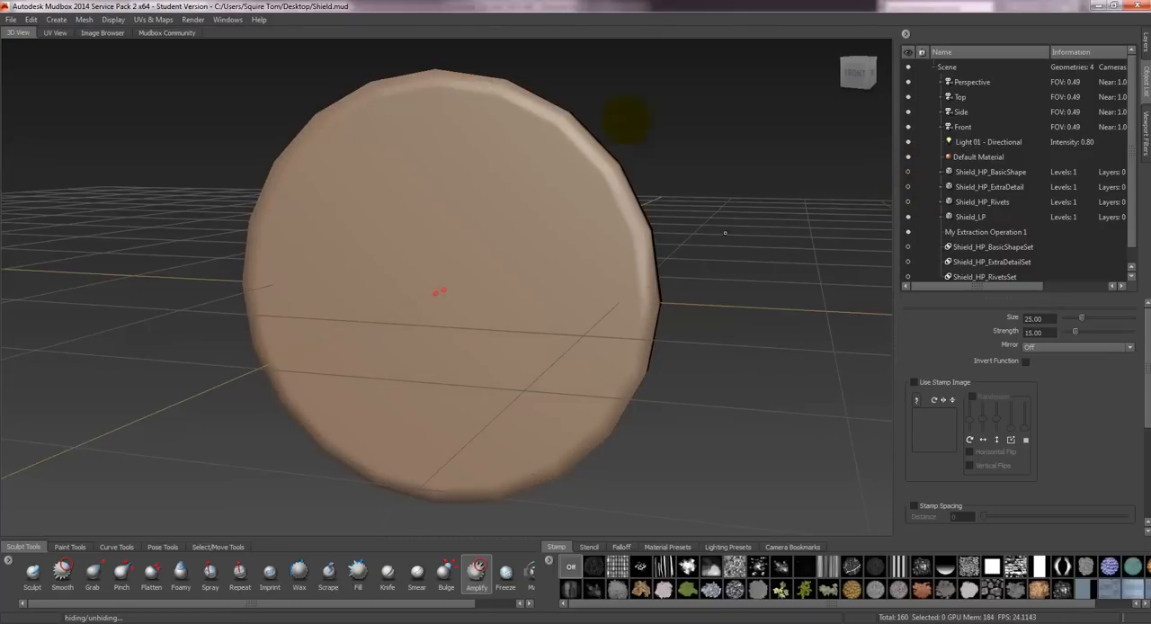
{"action": "left_click_drag", "start_coordinate": [679, 218], "coordinate": [701, 224], "text": "alt"}
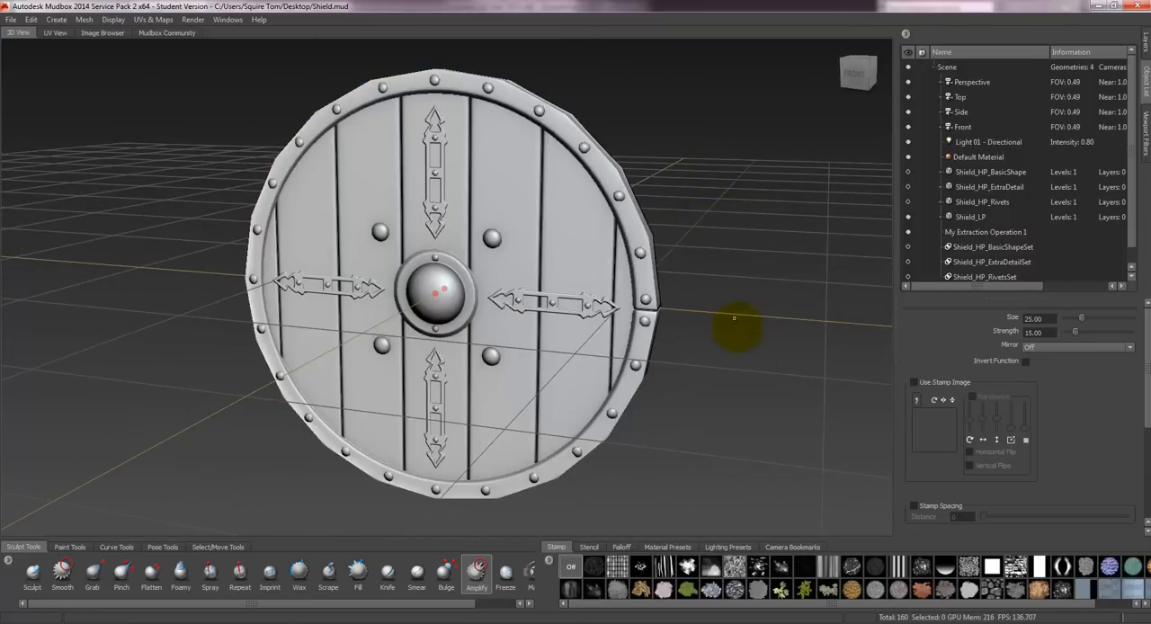
{"action": "left_click_drag", "start_coordinate": [665, 181], "coordinate": [650, 141], "text": "alt"}
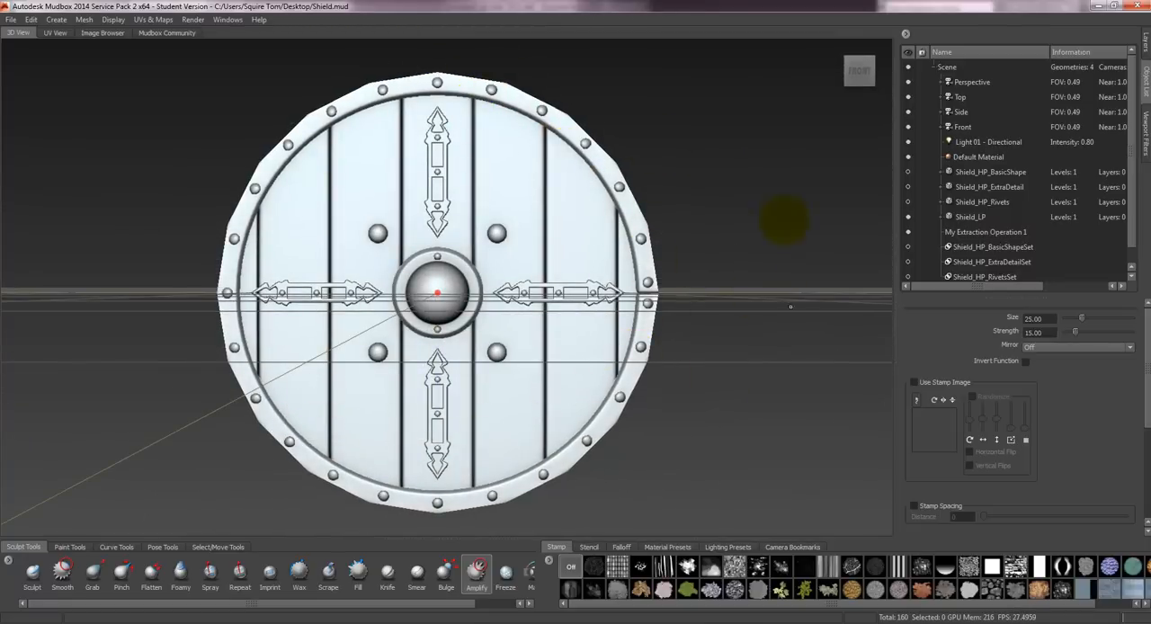
{"action": "left_click_drag", "start_coordinate": [863, 199], "coordinate": [706, 186], "text": "alt"}
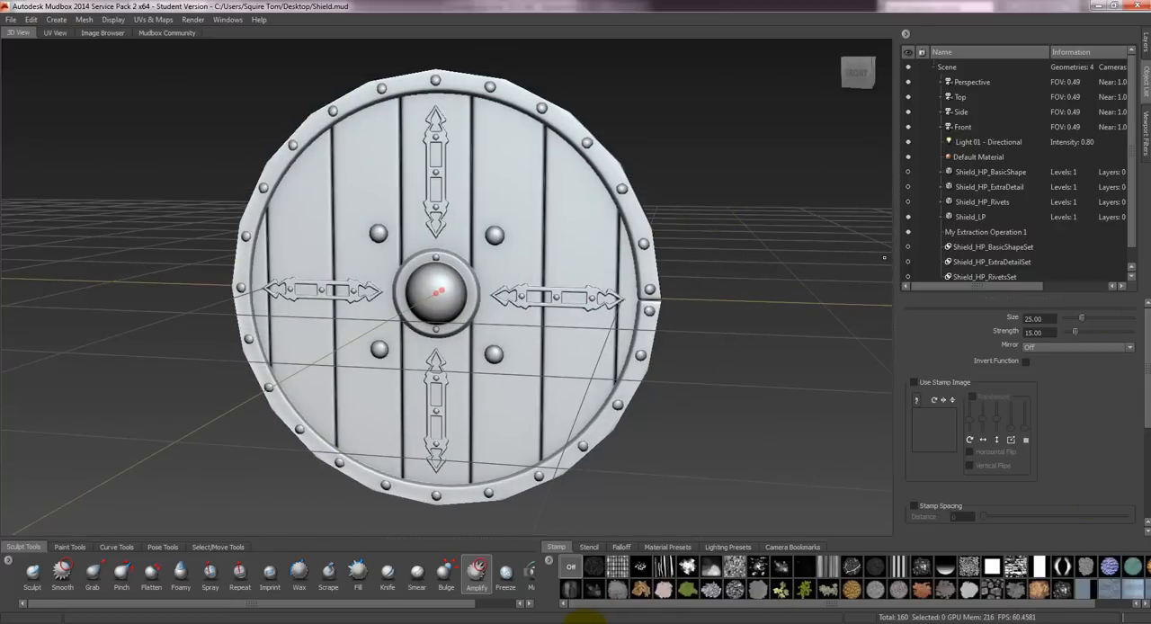
- Switch to Marmoset Toolbag and compare the re-baked low-poly shield with the high-poly one from several angles
{"action": "left_click", "coordinate": [585, 622]}
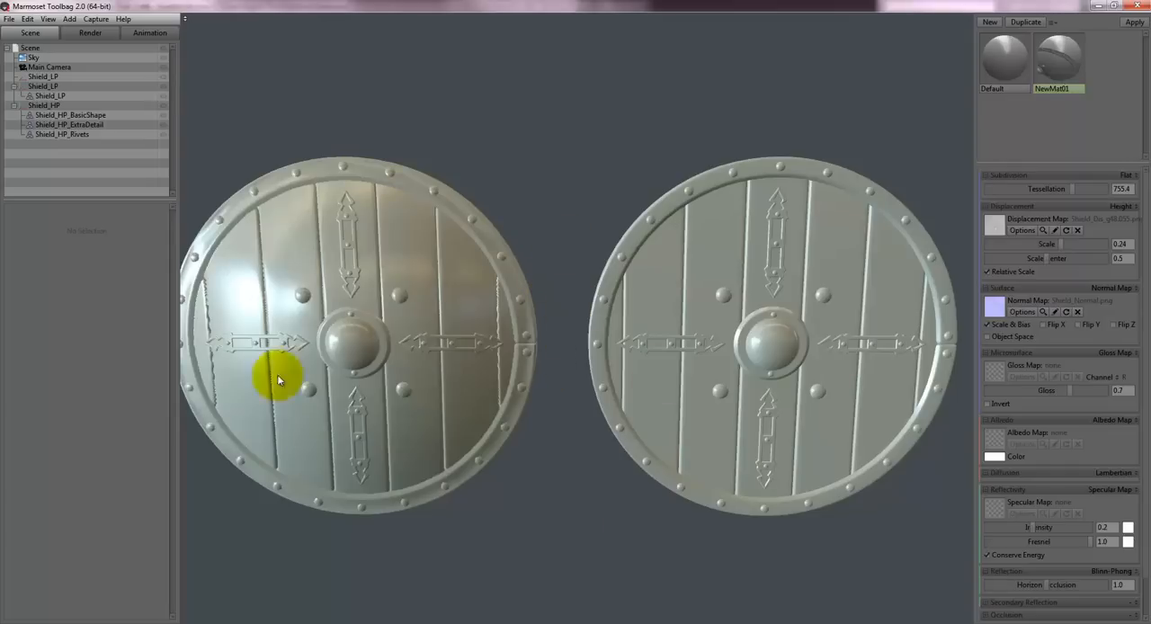
{"action": "left_click_drag", "start_coordinate": [527, 171], "coordinate": [679, 243]}
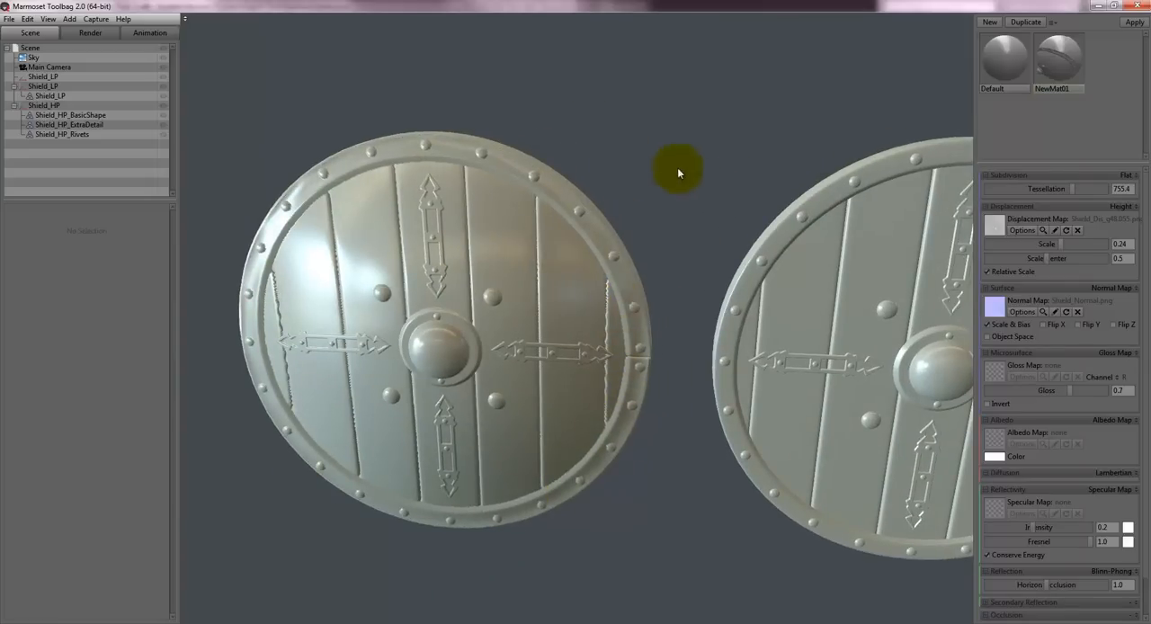
{"action": "left_click_drag", "start_coordinate": [678, 172], "coordinate": [624, 159]}
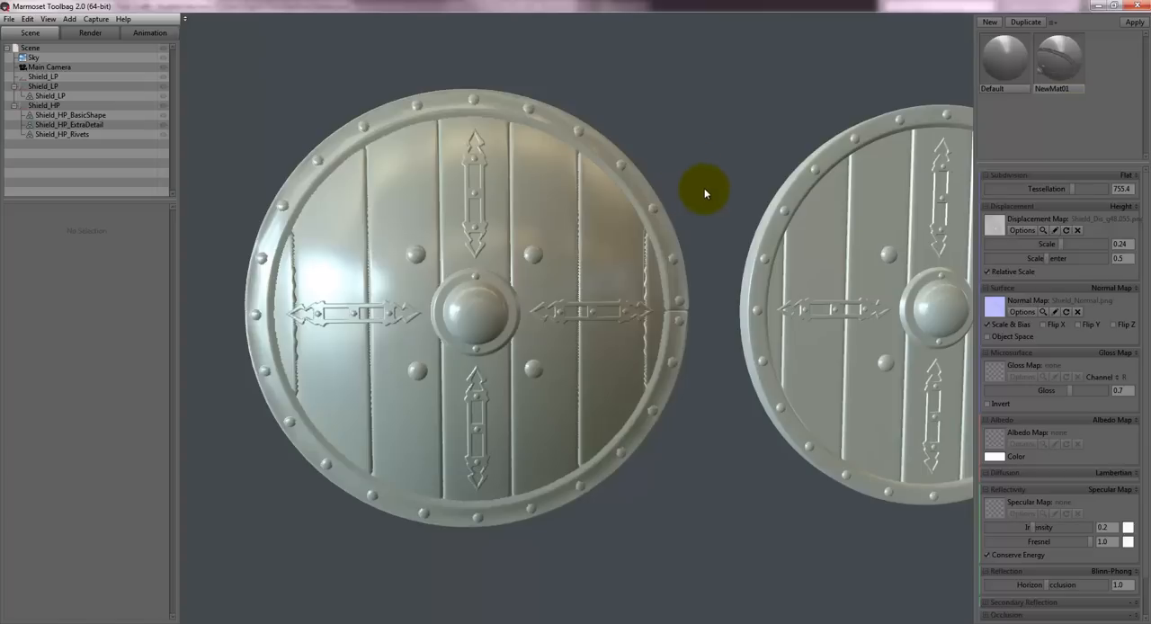
{"action": "left_click_drag", "start_coordinate": [720, 231], "coordinate": [758, 189]}
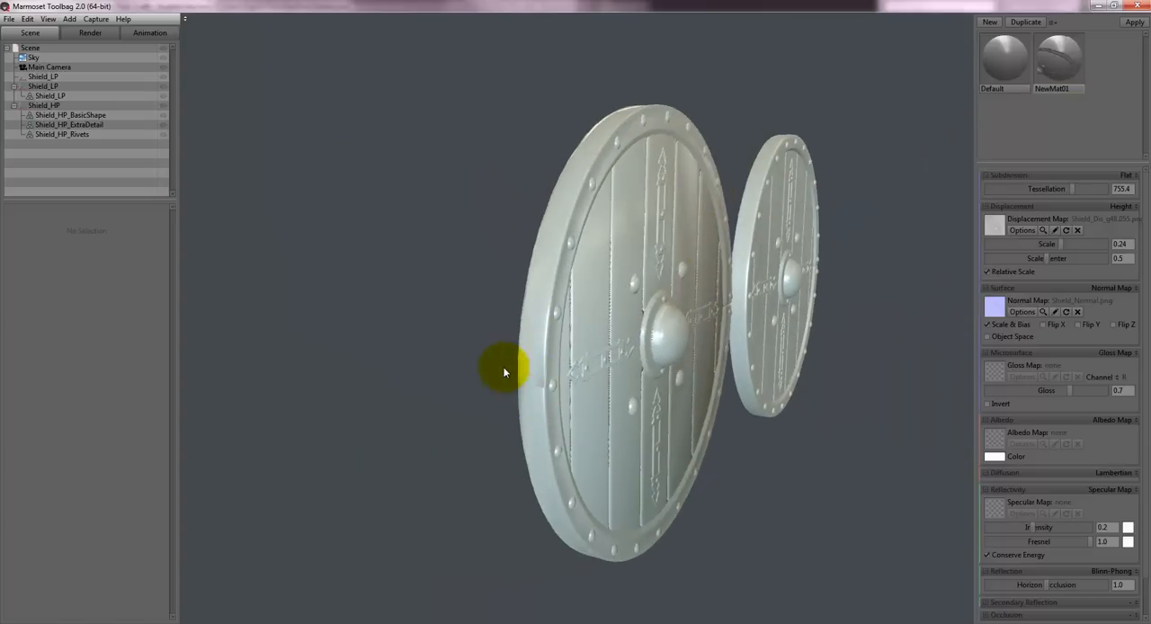
{"action": "left_click_drag", "start_coordinate": [737, 93], "coordinate": [539, 320]}
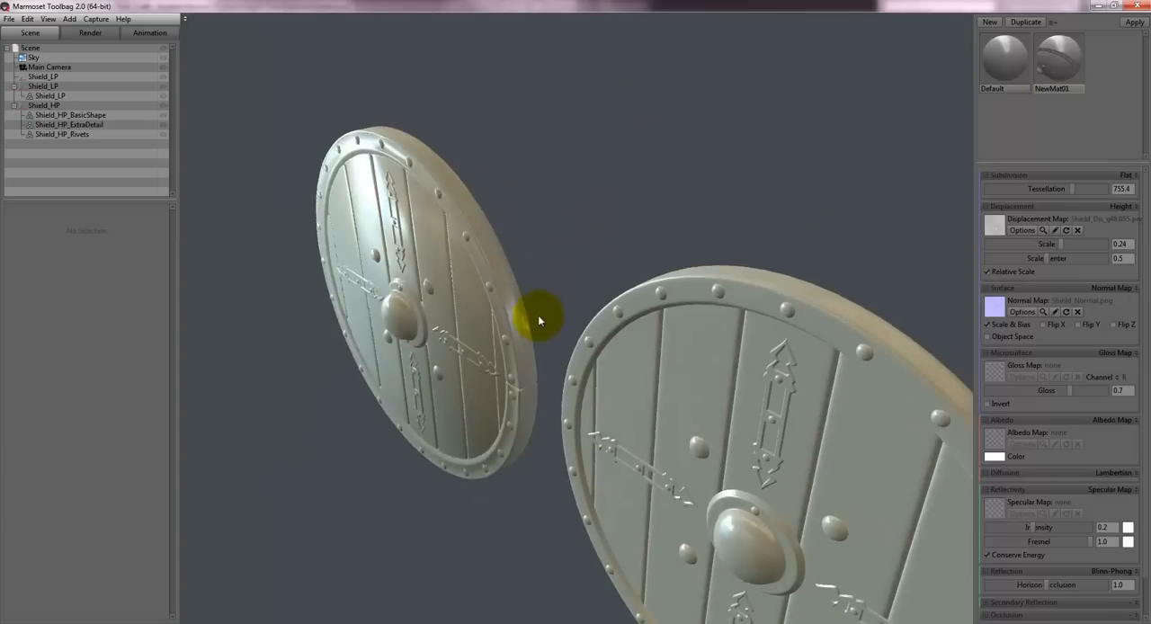
{"action": "left_click_drag", "start_coordinate": [556, 206], "coordinate": [665, 315]}
{"action": "left_click_drag", "start_coordinate": [683, 239], "coordinate": [700, 288]}
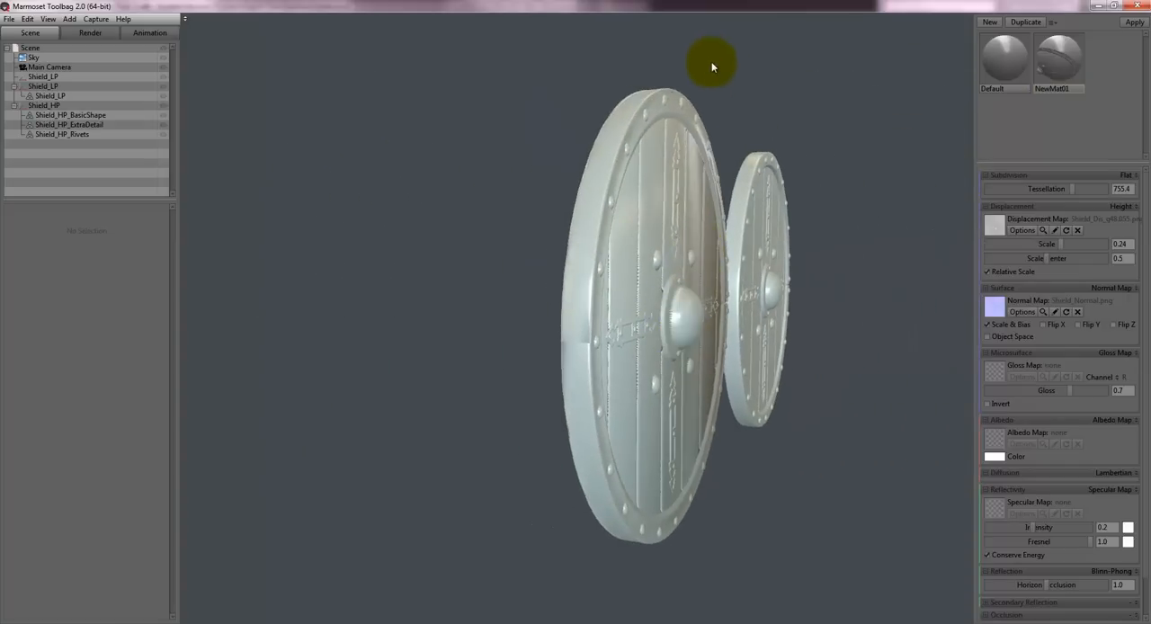
{"action": "left_click_drag", "start_coordinate": [711, 63], "coordinate": [651, 137]}
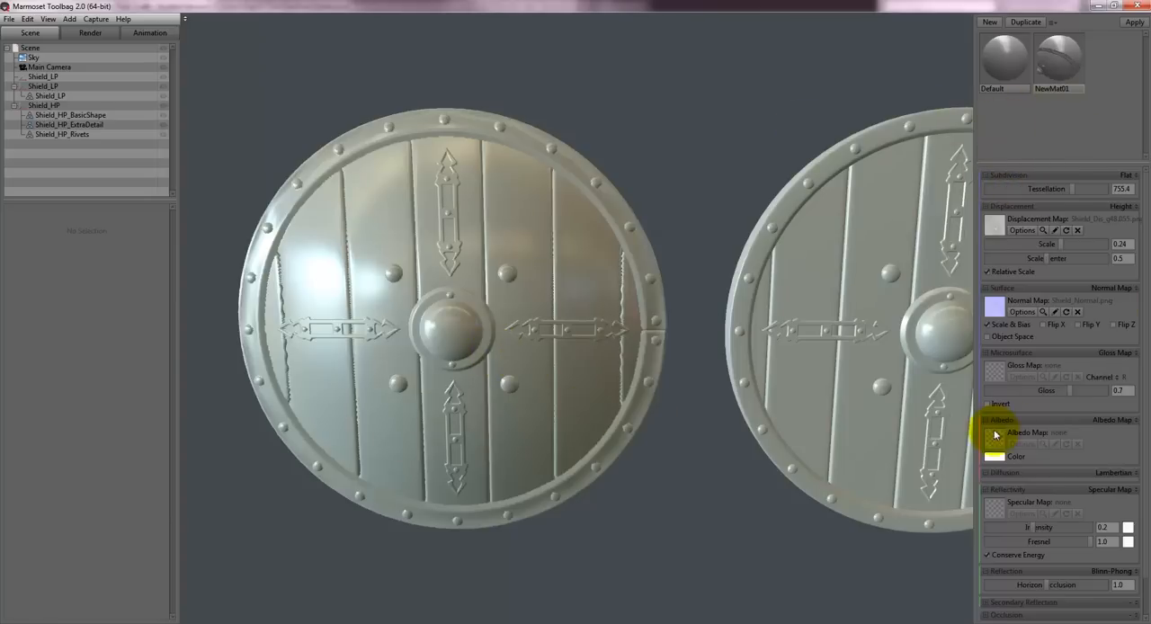
- Expand the material's Occlusion settings and load Shield_AO.png as the Occlusion Map
{"action": "scroll", "coordinate": [1147, 454], "scroll_direction": "down", "scroll_amount": 2}
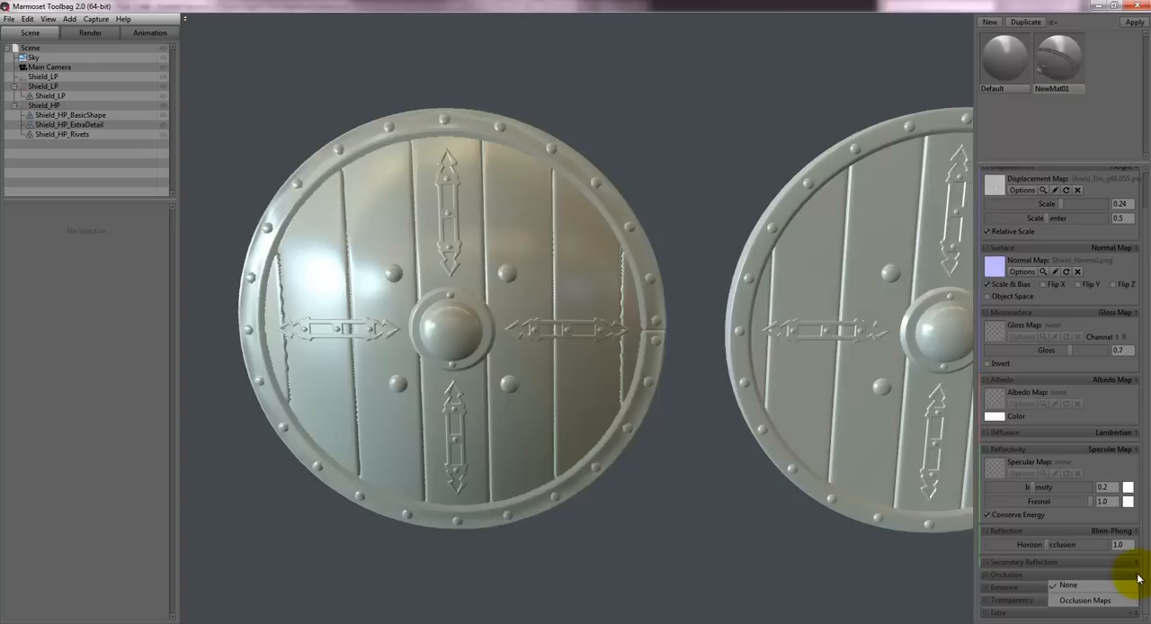
{"action": "left_click", "coordinate": [1051, 577]}
{"action": "scroll", "coordinate": [1048, 555], "scroll_direction": "down", "scroll_amount": 3}
{"action": "scroll", "coordinate": [1049, 558], "scroll_direction": "down", "scroll_amount": 1}
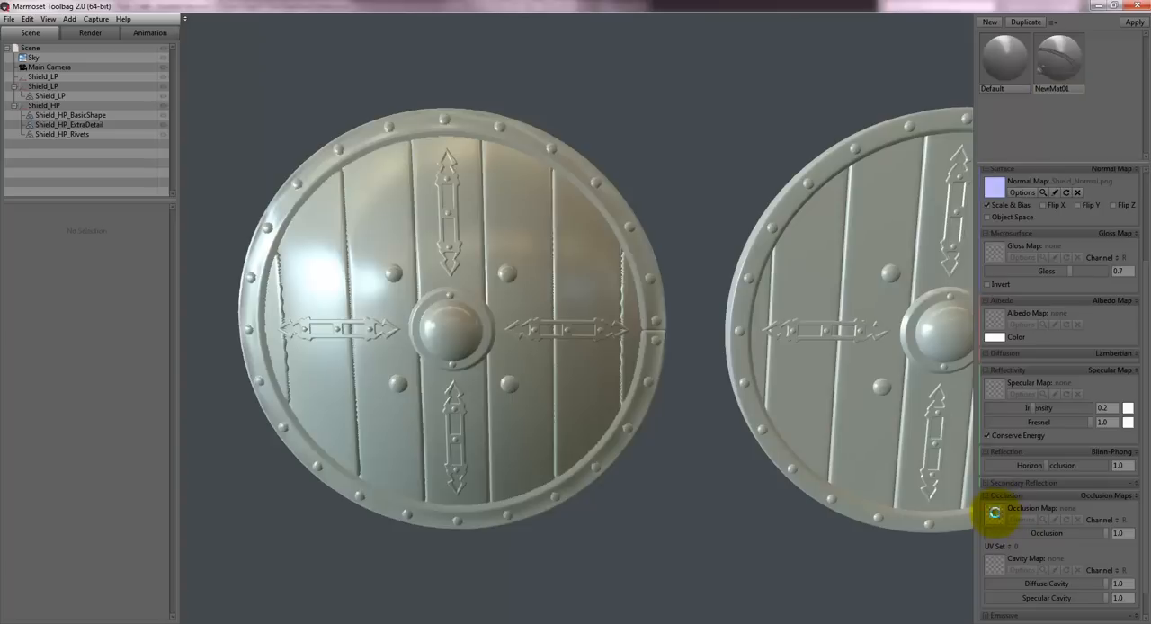
{"action": "left_click", "coordinate": [994, 512]}
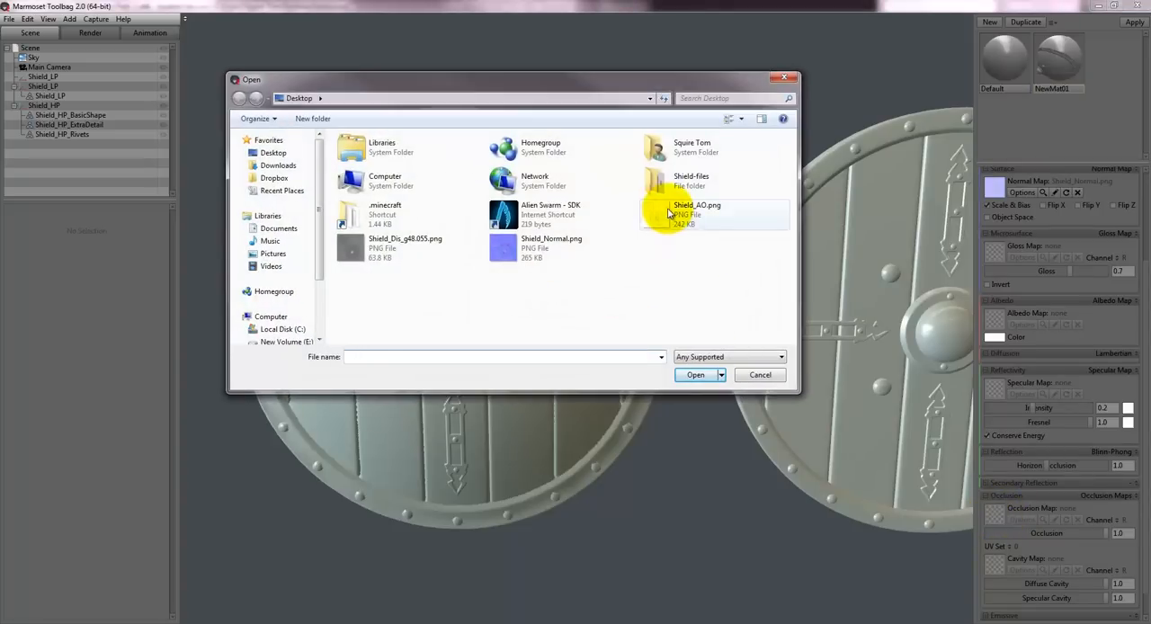
{"action": "left_click", "coordinate": [668, 213]}
{"action": "left_click", "coordinate": [697, 376]}
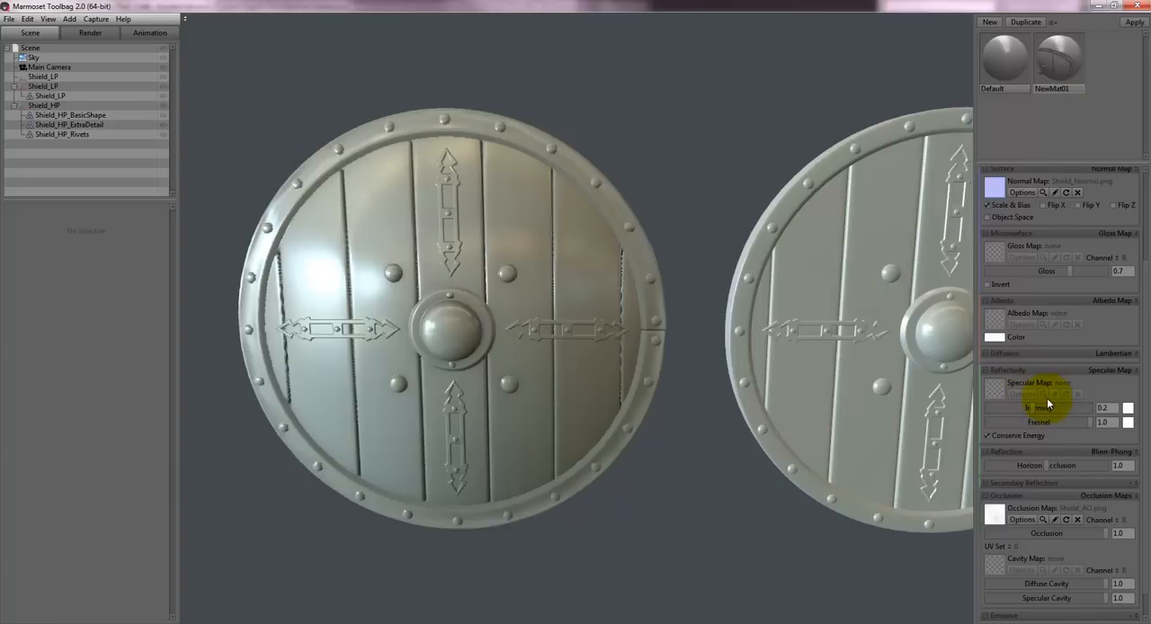
- Lower the material's gloss to 0.348 and inspect the low-poly shield's rim and planks from different angles
{"action": "scroll", "coordinate": [1047, 397], "scroll_direction": "up", "scroll_amount": 2}
{"action": "left_click_drag", "start_coordinate": [1065, 305], "coordinate": [1023, 302]}
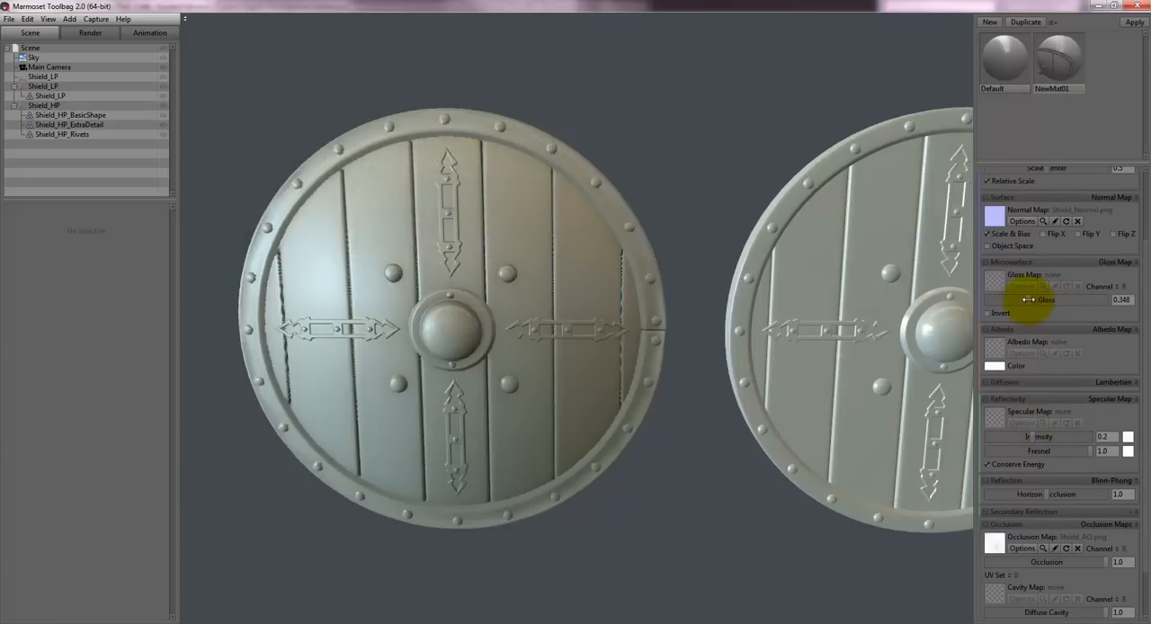
{"action": "mouse_move", "coordinate": [721, 279]}
{"action": "left_mouse_down"}
{"action": "mouse_move", "coordinate": [695, 177]}
{"action": "mouse_move", "coordinate": [716, 171]}
{"action": "mouse_move", "coordinate": [706, 173]}
{"action": "mouse_move", "coordinate": [705, 152]}
{"action": "mouse_move", "coordinate": [690, 190]}
{"action": "mouse_move", "coordinate": [714, 183]}
{"action": "mouse_move", "coordinate": [721, 293]}
{"action": "left_mouse_up"}
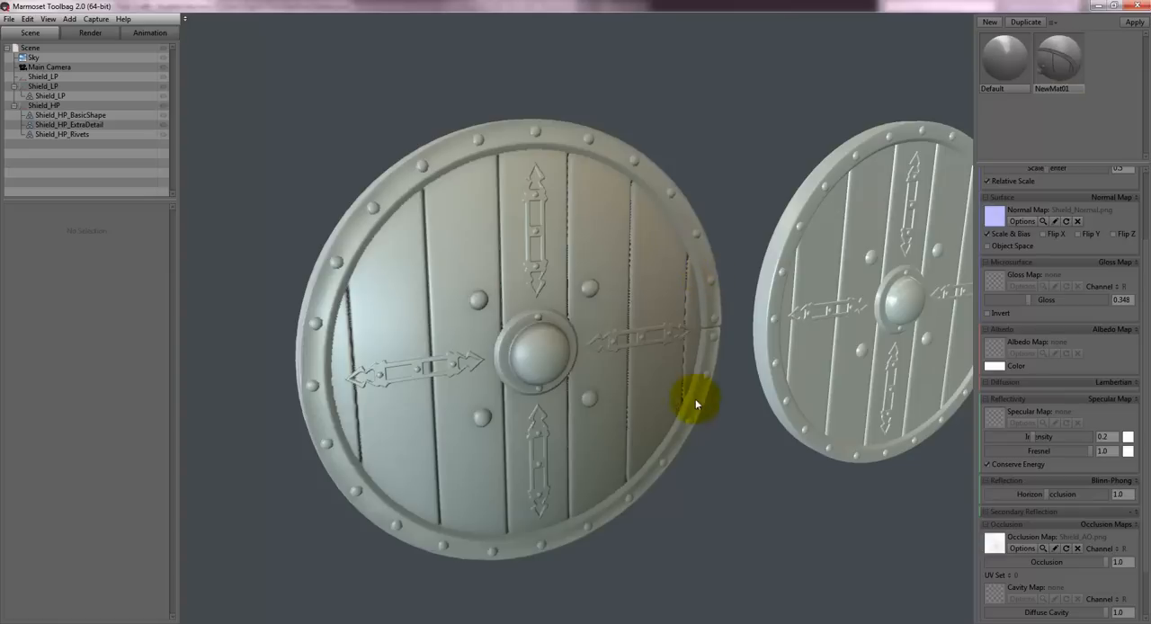
{"action": "left_click_drag", "start_coordinate": [707, 160], "coordinate": [462, 419]}
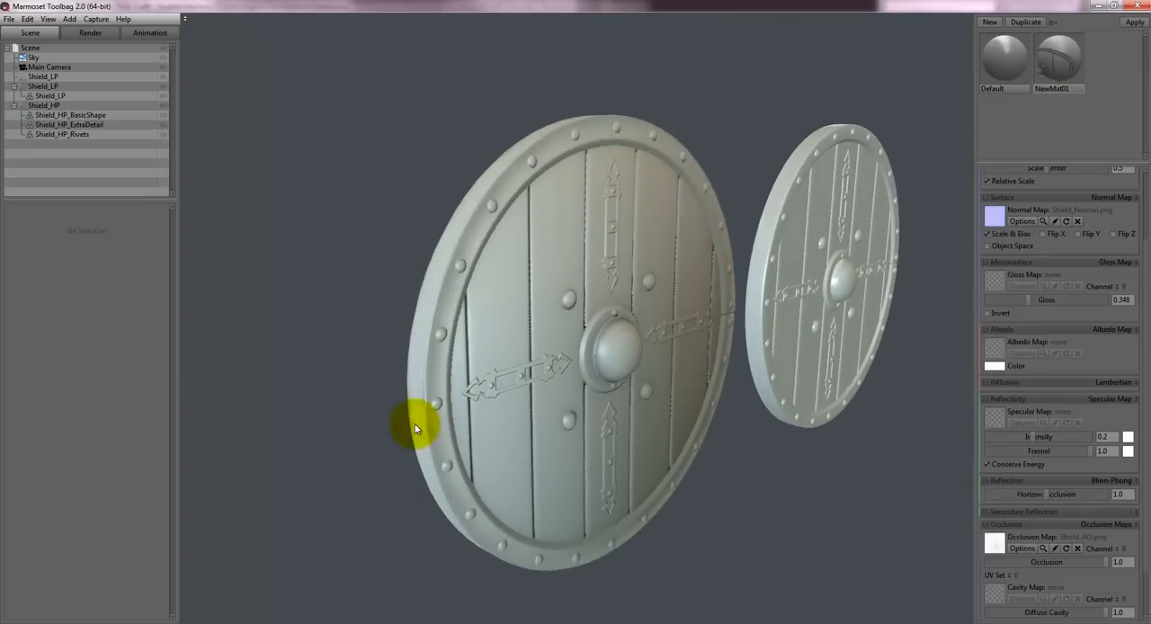
{"action": "mouse_move", "coordinate": [718, 130]}
{"action": "left_mouse_down"}
{"action": "mouse_move", "coordinate": [763, 119]}
{"action": "mouse_move", "coordinate": [705, 121]}
{"action": "left_mouse_up"}
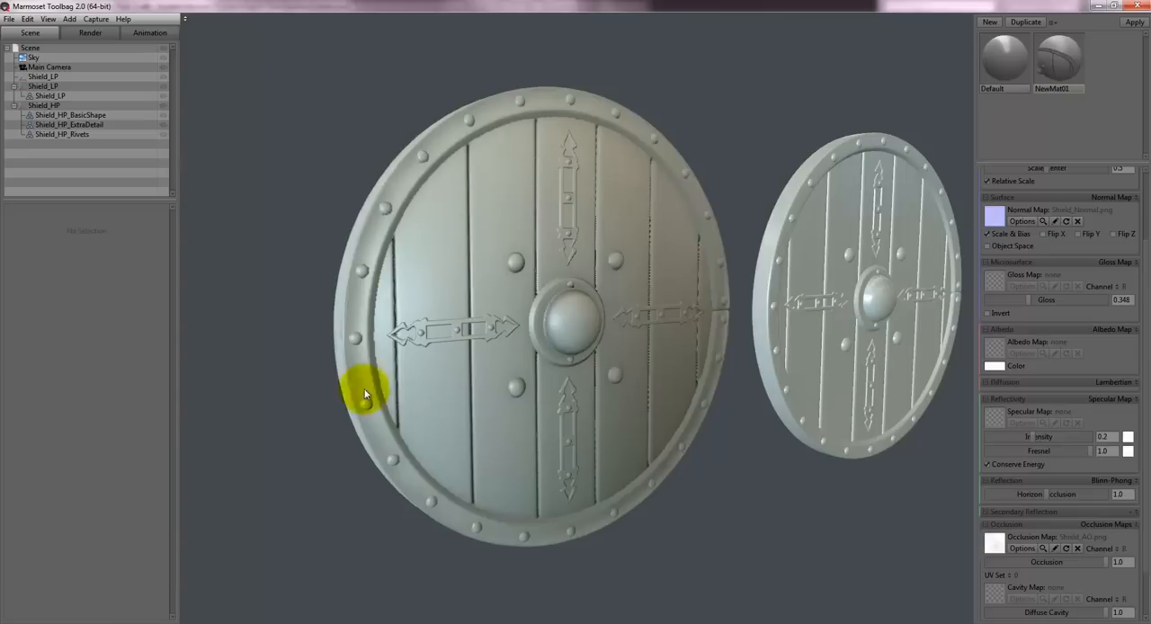
{"action": "left_click_drag", "start_coordinate": [280, 314], "coordinate": [463, 384]}
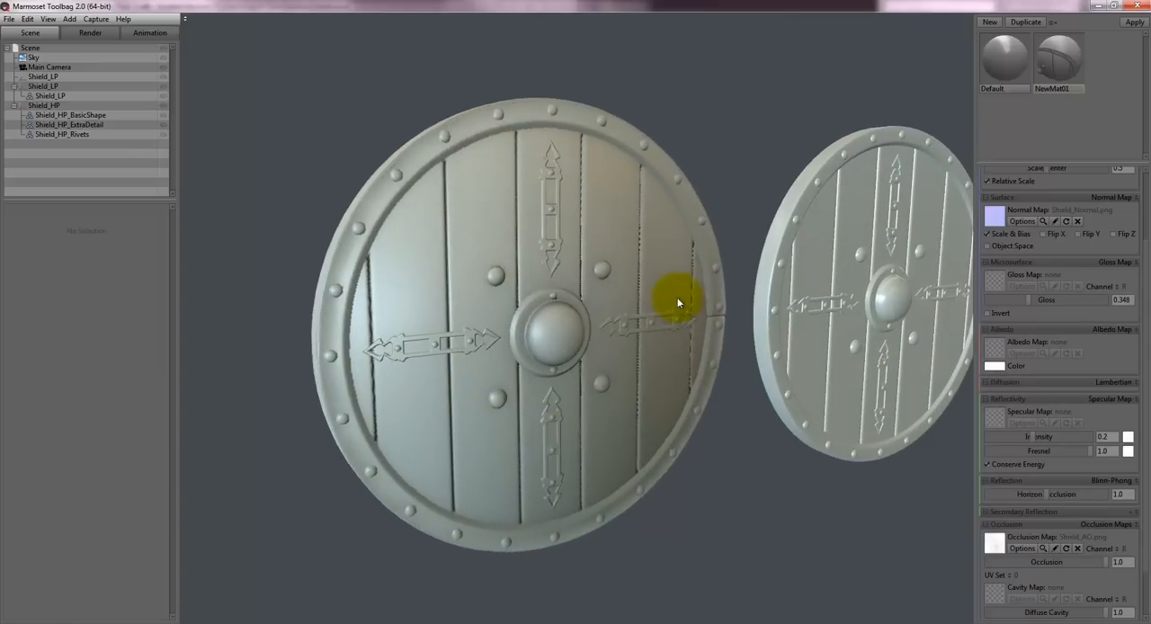
{"action": "mouse_move", "coordinate": [675, 301]}
{"action": "left_mouse_down"}
{"action": "mouse_move", "coordinate": [547, 324]}
{"action": "mouse_move", "coordinate": [690, 289]}
{"action": "left_mouse_up"}
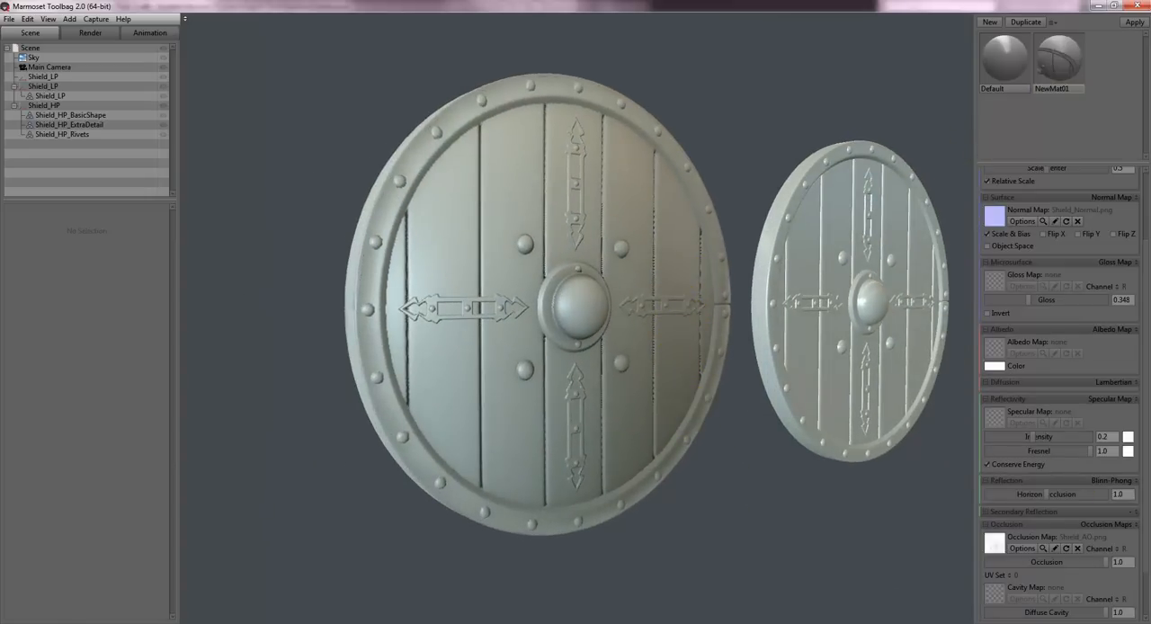
- Switch to 3ds Max and remove the centre vertices from the front and back faces of Shield_LP
{"action": "left_click", "coordinate": [392, 622]}
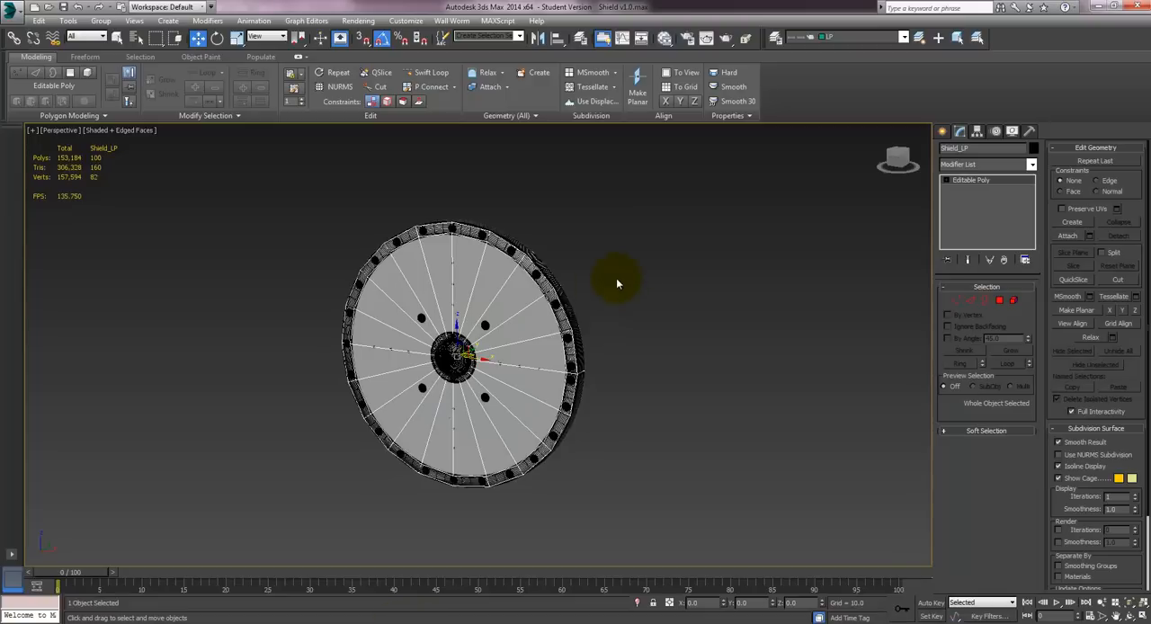
{"action": "left_click_drag", "start_coordinate": [490, 359], "coordinate": [790, 394]}
{"action": "middle_click_drag", "start_coordinate": [815, 337], "coordinate": [576, 257]}
{"action": "middle_click_drag", "start_coordinate": [466, 231], "coordinate": [770, 326], "text": "alt"}
{"action": "left_click", "coordinate": [959, 308]}
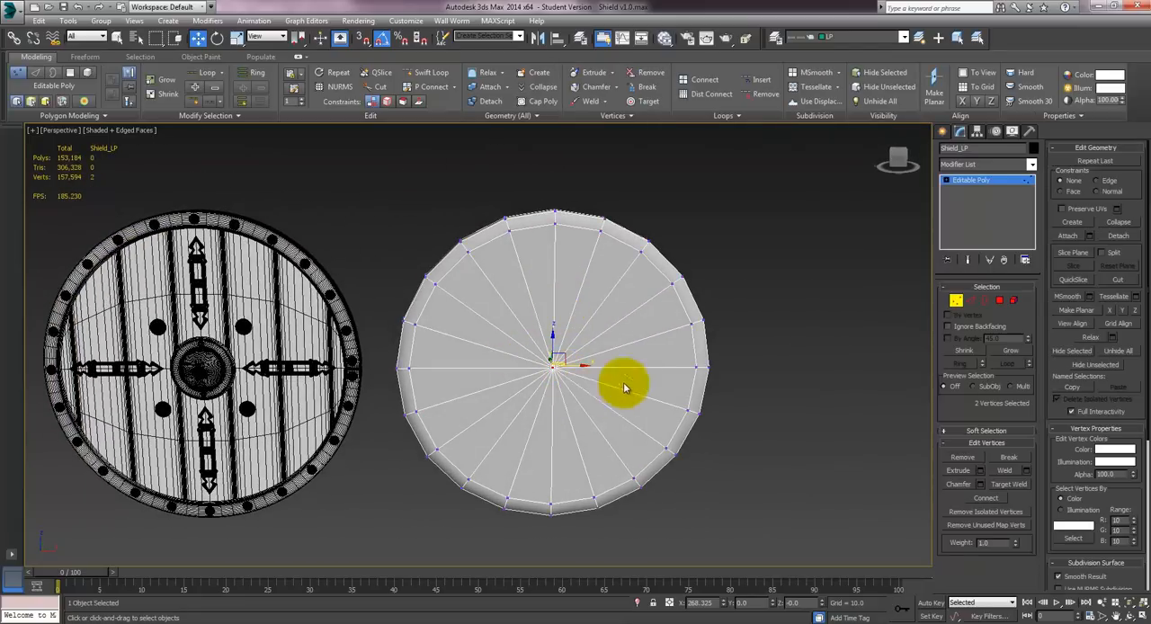
{"action": "middle_click_drag", "start_coordinate": [624, 384], "coordinate": [649, 347], "text": "alt"}
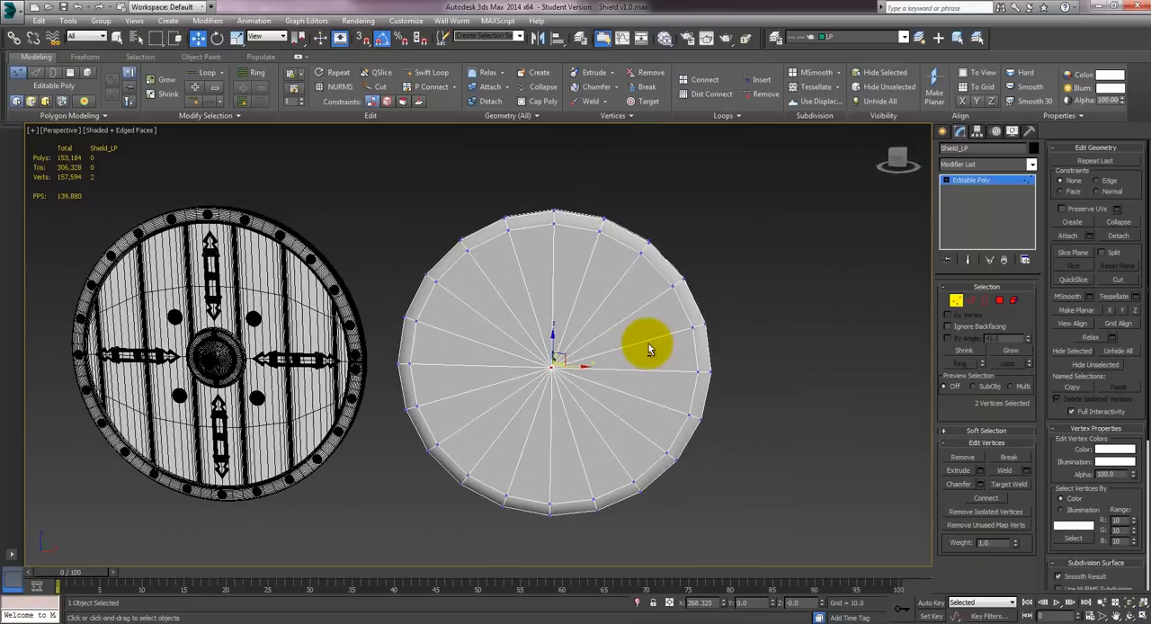
{"action": "key", "text": "BackSpace"}
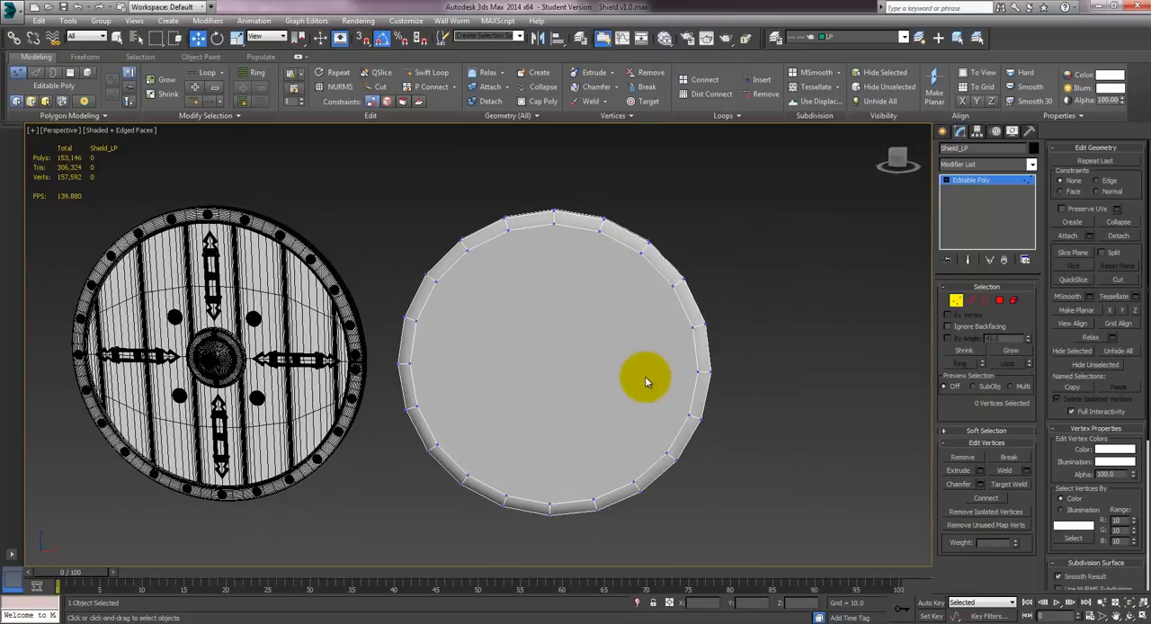
- In wireframe view, connect two inner-rim vertices three segments apart at the lower right of Shield_LP, on both the front and back faces
{"action": "middle_click_drag", "start_coordinate": [617, 375], "coordinate": [650, 416], "text": "alt"}
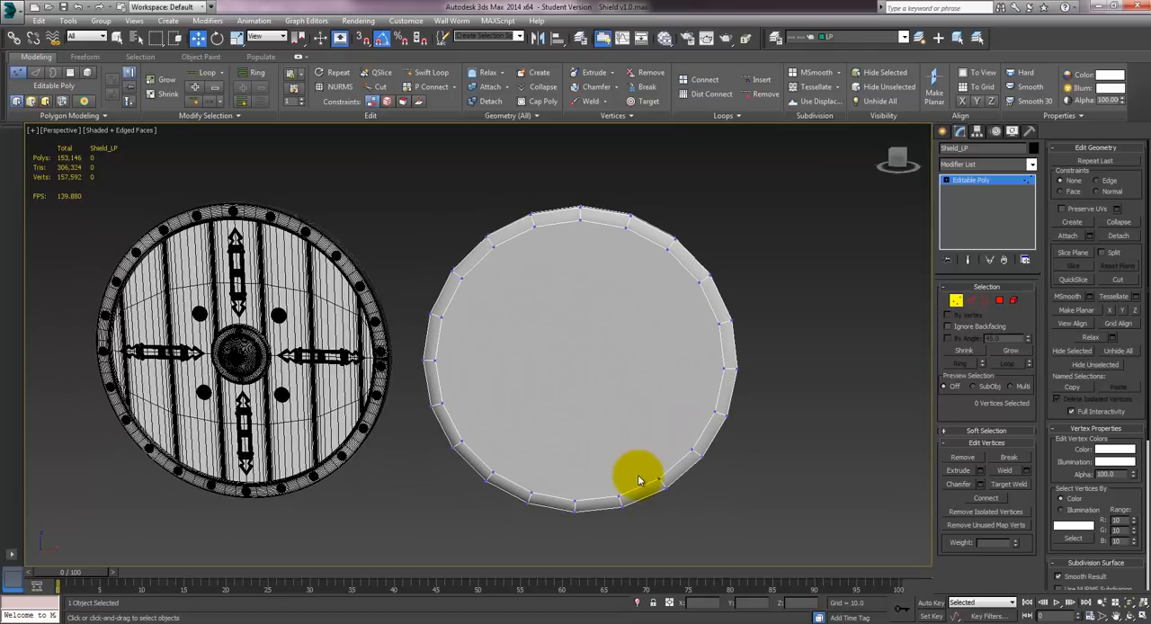
{"action": "mouse_move", "coordinate": [635, 465]}
{"action": "middle_mouse_down", "text": "alt"}
{"action": "mouse_move", "coordinate": [626, 354]}
{"action": "mouse_move", "coordinate": [586, 358]}
{"action": "mouse_move", "coordinate": [634, 360]}
{"action": "mouse_move", "coordinate": [622, 376]}
{"action": "mouse_move", "coordinate": [614, 358]}
{"action": "mouse_move", "coordinate": [542, 416]}
{"action": "mouse_move", "coordinate": [585, 416]}
{"action": "mouse_move", "coordinate": [546, 463]}
{"action": "mouse_move", "coordinate": [553, 454]}
{"action": "middle_mouse_up", "text": "alt"}
{"action": "key", "text": "F3"}
{"action": "scroll", "coordinate": [621, 376], "scroll_direction": "up", "scroll_amount": 3}
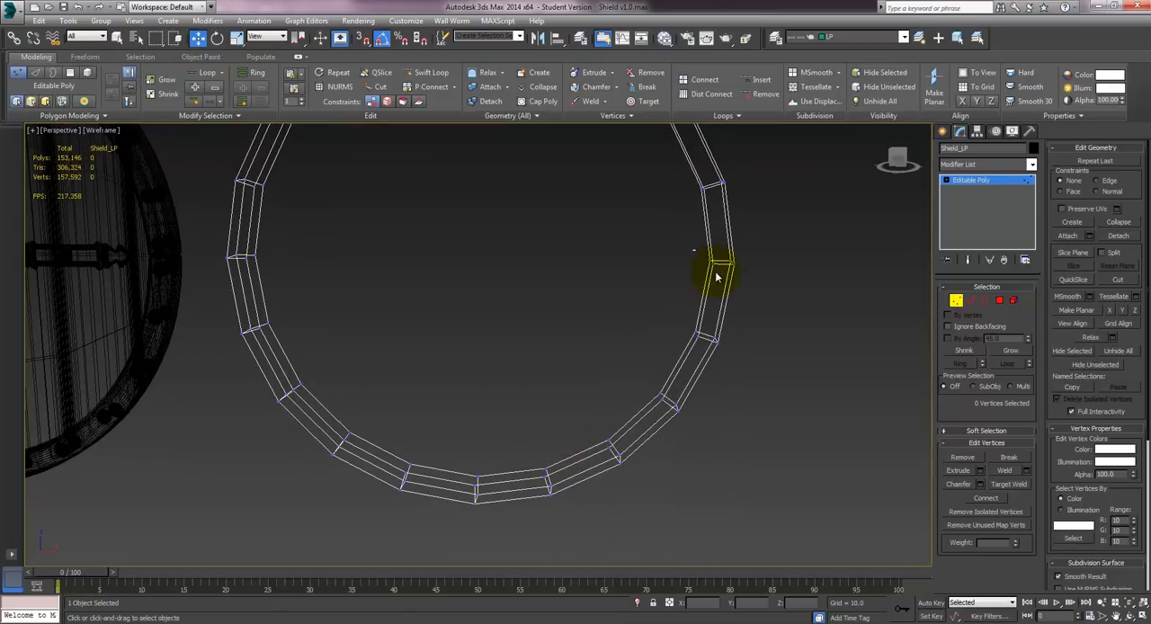
{"action": "left_click_drag", "start_coordinate": [693, 249], "coordinate": [716, 277]}
{"action": "left_click_drag", "start_coordinate": [598, 442], "coordinate": [618, 461], "text": "ctrl"}
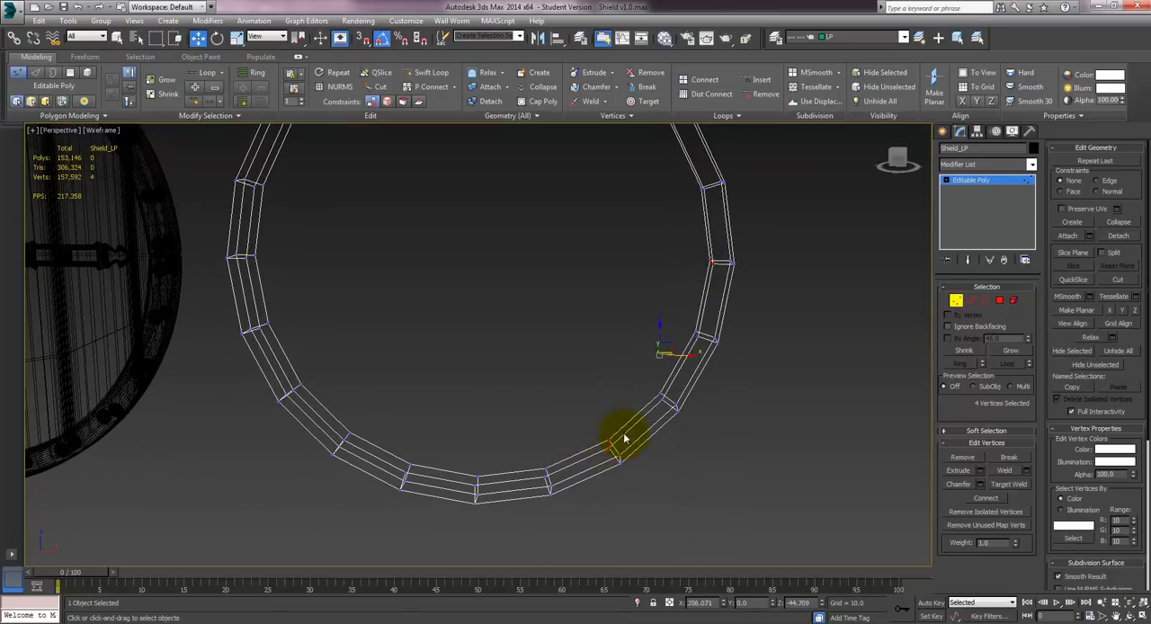
{"action": "middle_click_drag", "start_coordinate": [621, 437], "coordinate": [628, 344], "text": "alt"}
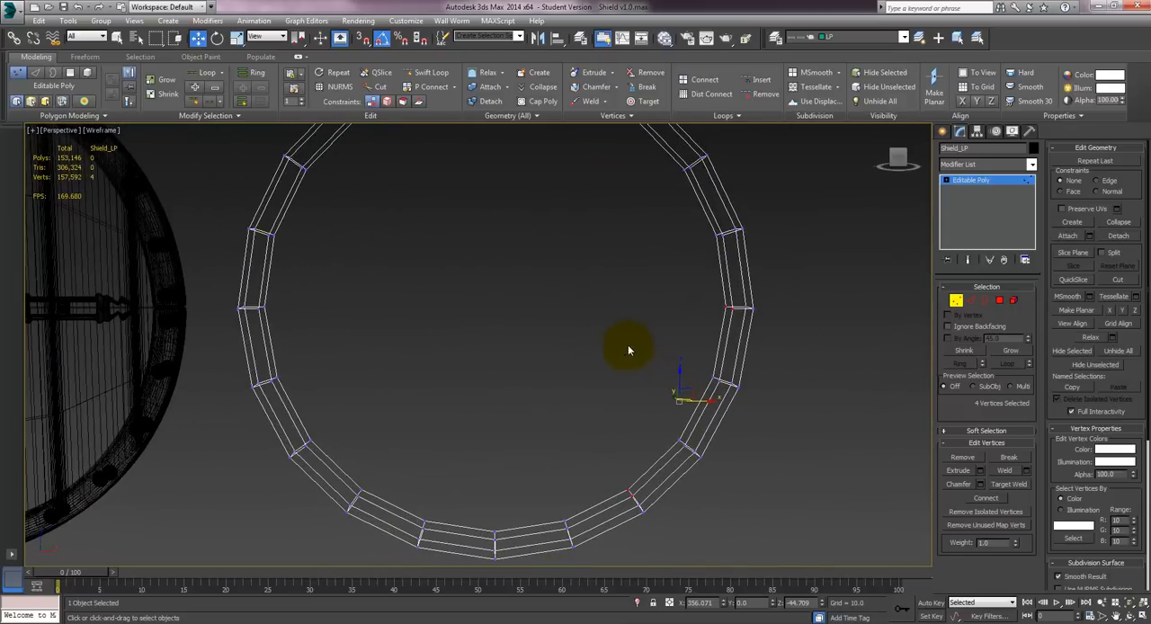
{"action": "left_click", "coordinate": [697, 86]}
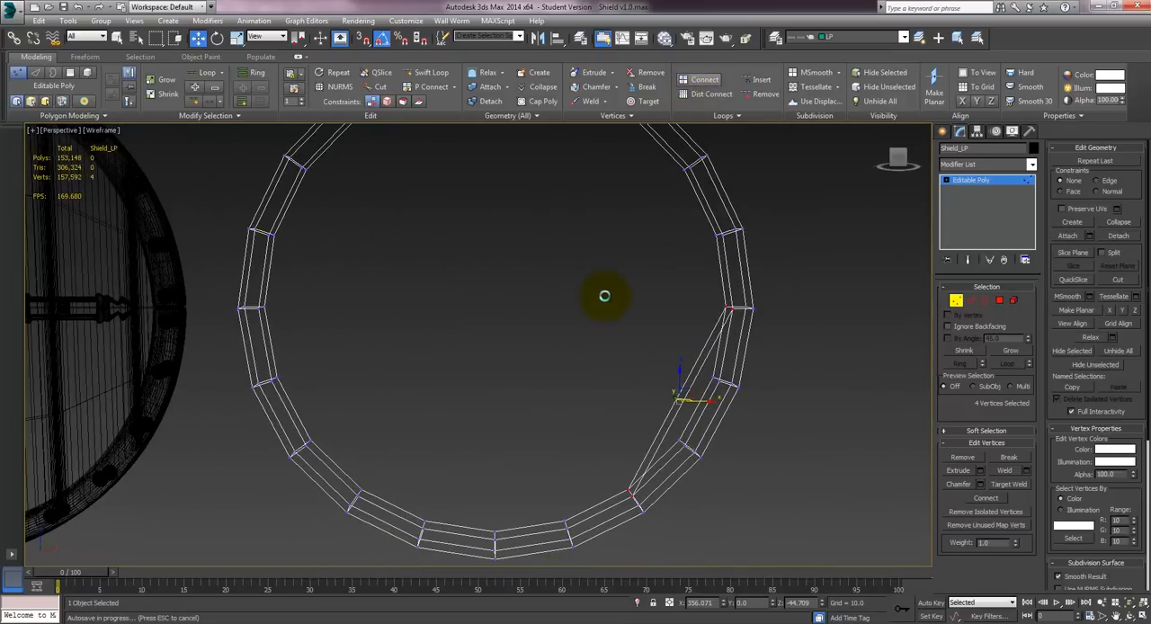
- Connect the next pair of inner-rim vertices outside the first chord, adding a parallel edge on both faces
{"action": "middle_click_drag", "start_coordinate": [599, 417], "coordinate": [527, 390]}
{"action": "middle_click_drag", "start_coordinate": [442, 257], "coordinate": [573, 377], "text": "alt"}
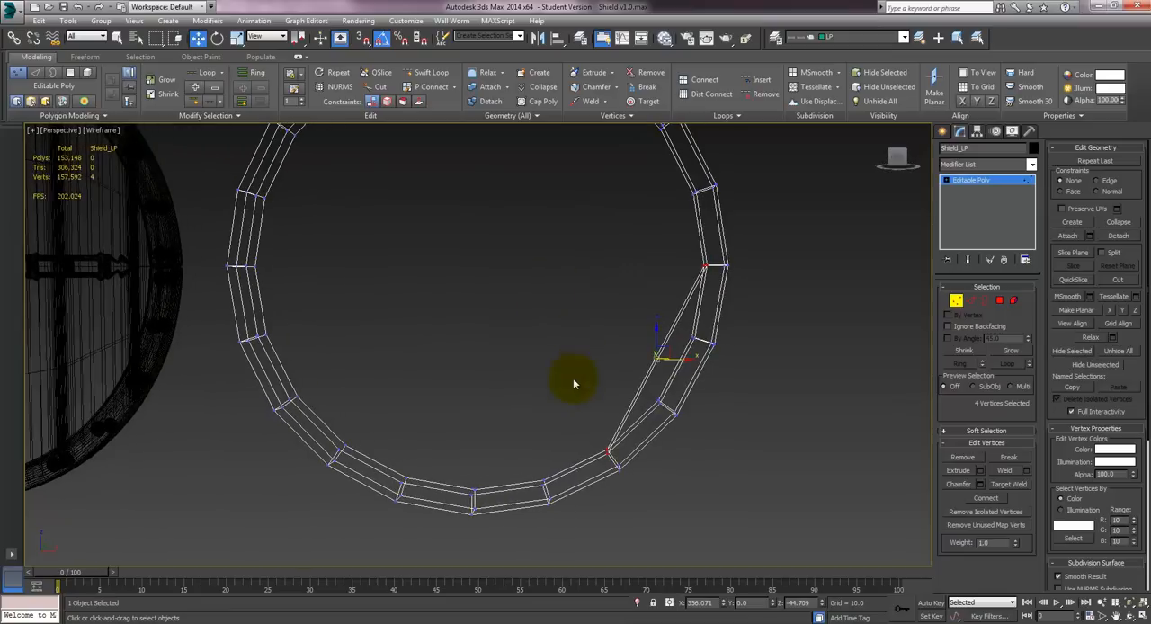
{"action": "middle_click_drag", "start_coordinate": [519, 415], "coordinate": [518, 380]}
{"action": "scroll", "coordinate": [467, 289], "scroll_direction": "up", "scroll_amount": 3}
{"action": "scroll", "coordinate": [536, 232], "scroll_direction": "down", "scroll_amount": 4}
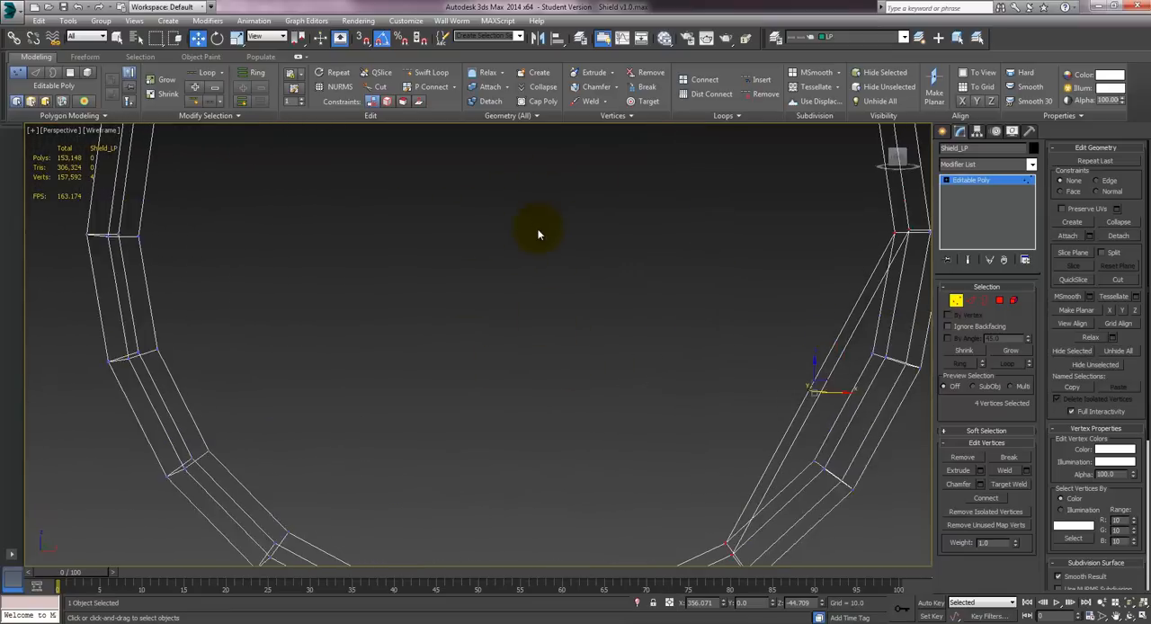
{"action": "middle_click_drag", "start_coordinate": [534, 241], "coordinate": [489, 234]}
{"action": "middle_click_drag", "start_coordinate": [551, 331], "coordinate": [540, 250]}
{"action": "left_click_drag", "start_coordinate": [524, 392], "coordinate": [565, 409]}
{"action": "middle_click_drag", "start_coordinate": [578, 270], "coordinate": [534, 366]}
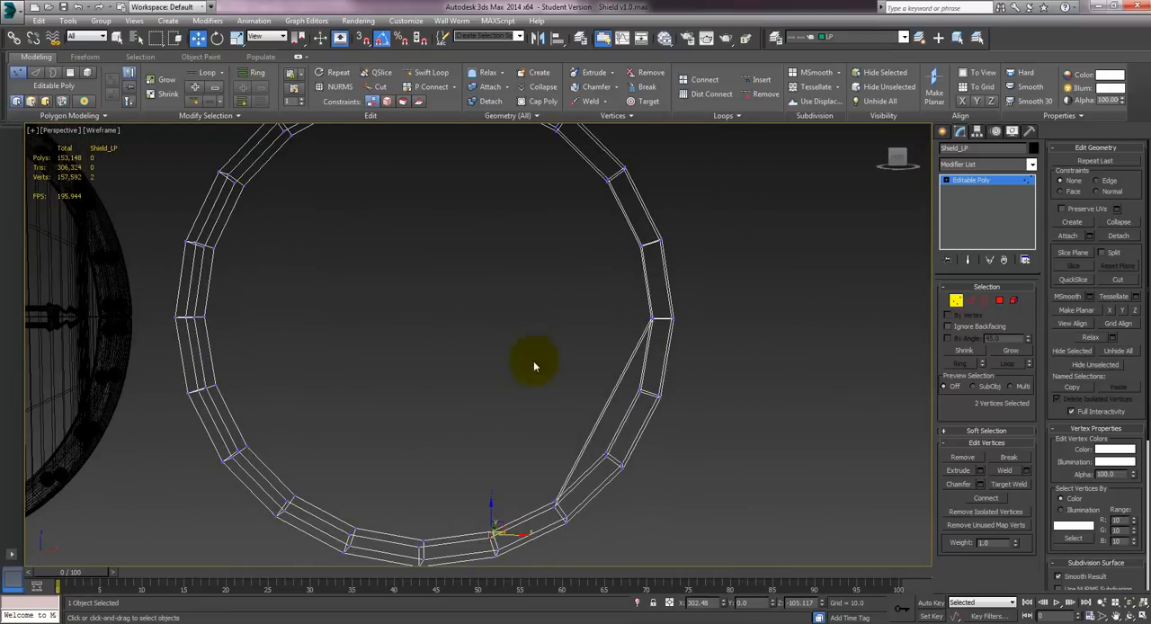
{"action": "left_click_drag", "start_coordinate": [637, 248], "coordinate": [649, 260], "text": "ctrl"}
{"action": "middle_click_drag", "start_coordinate": [568, 326], "coordinate": [559, 310]}
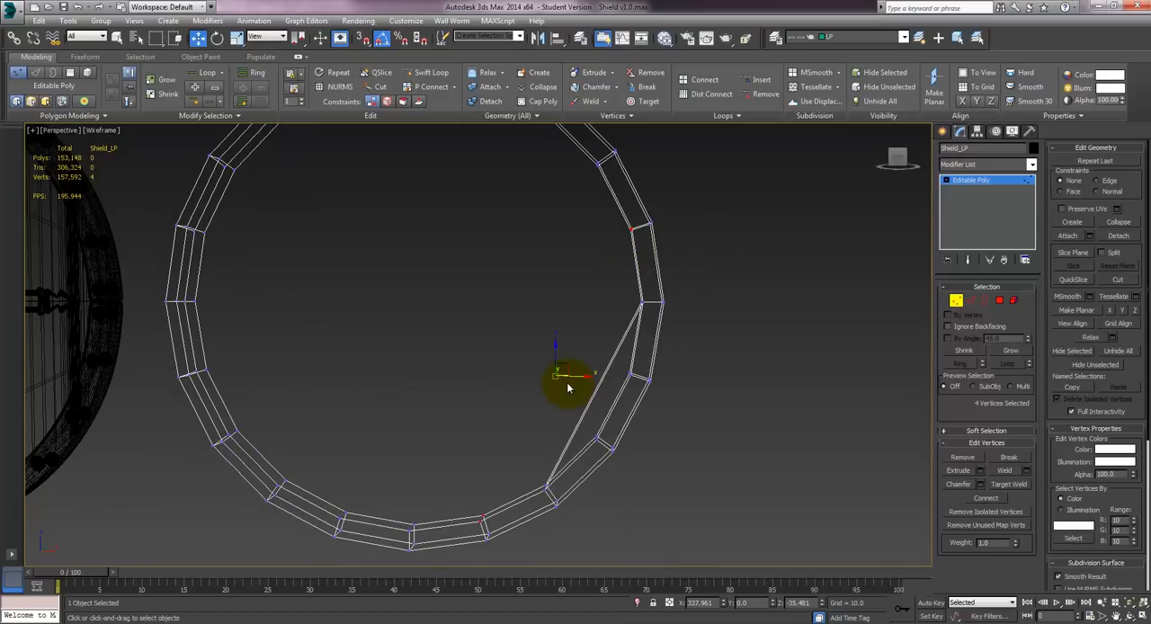
{"action": "key", "text": "ctrl+shift+e"}
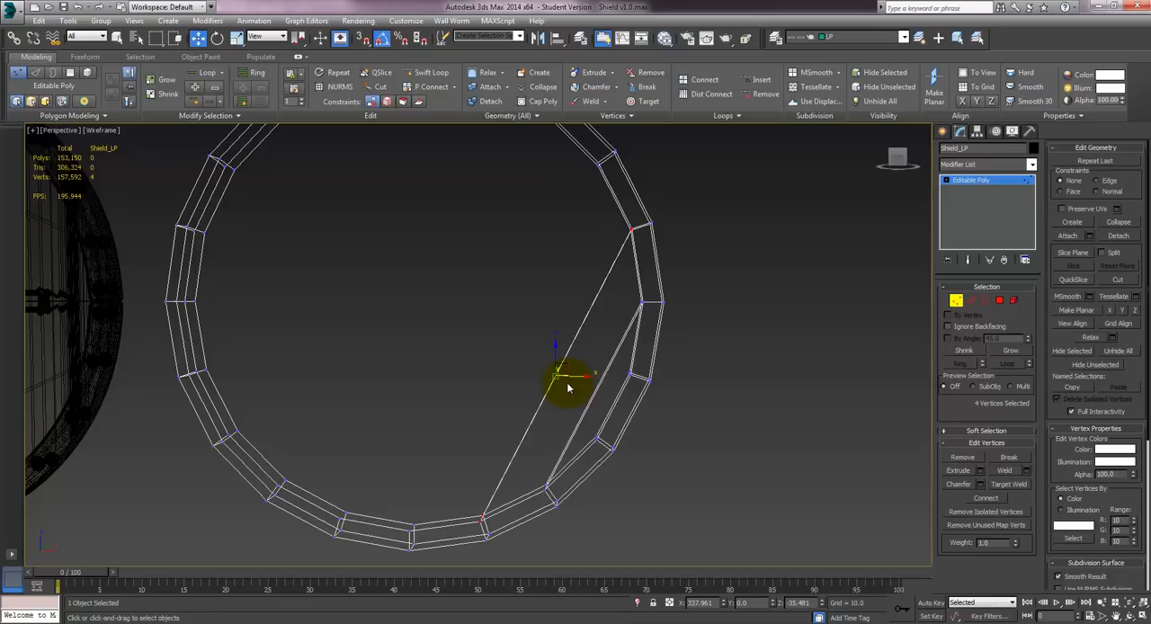
- Add two more parallel diagonal edges across both shield faces by connecting opposite inner-rim vertex pairs, the second pair skipping one vertex per side
{"action": "middle_click_drag", "start_coordinate": [551, 399], "coordinate": [572, 375]}
{"action": "left_click_drag", "start_coordinate": [422, 491], "coordinate": [442, 524]}
{"action": "middle_click_drag", "start_coordinate": [482, 338], "coordinate": [457, 412]}
{"action": "left_click_drag", "start_coordinate": [607, 232], "coordinate": [606, 235], "text": "ctrl"}
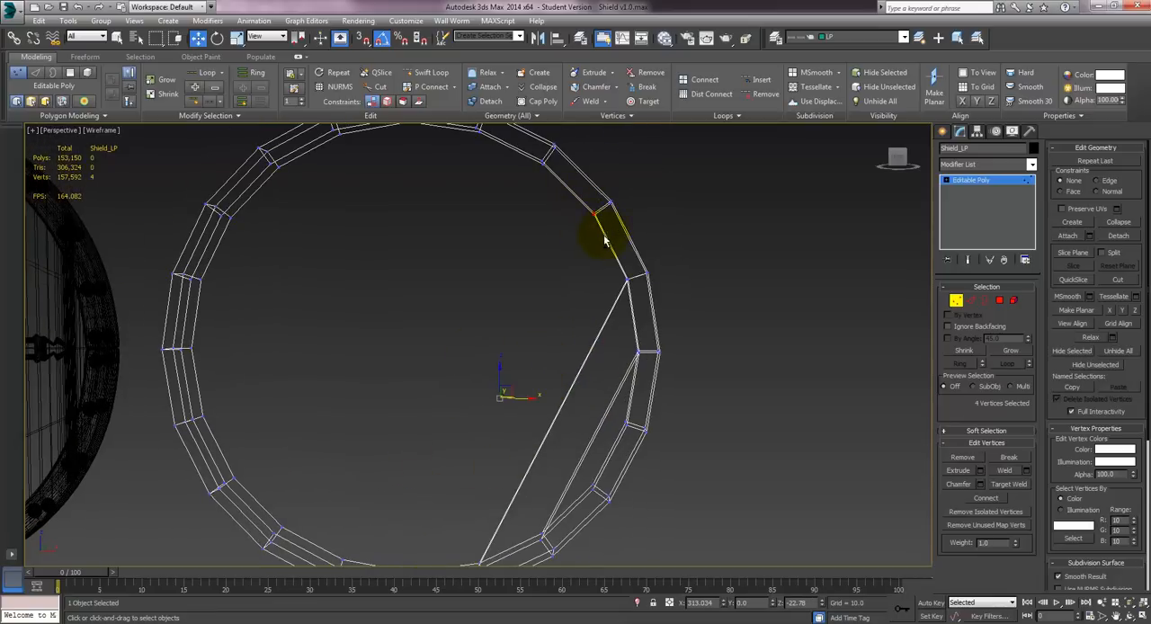
{"action": "key", "text": "ctrl+shift+e"}
{"action": "left_click_drag", "start_coordinate": [501, 160], "coordinate": [464, 123]}
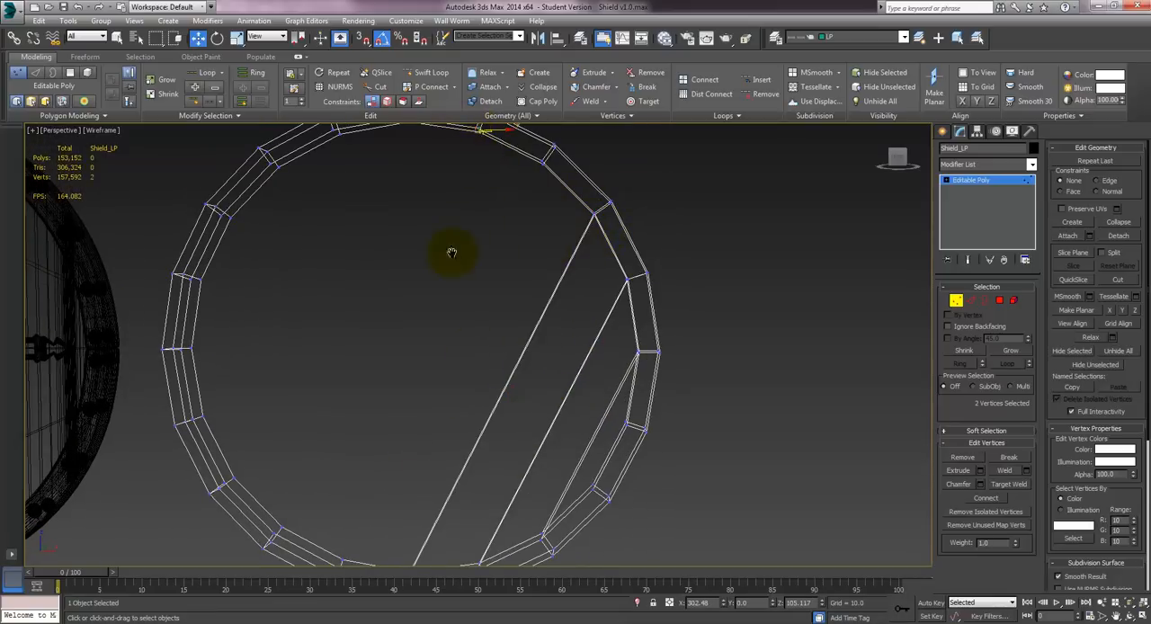
{"action": "middle_click_drag", "start_coordinate": [453, 252], "coordinate": [512, 155]}
{"action": "left_click_drag", "start_coordinate": [320, 394], "coordinate": [349, 442]}
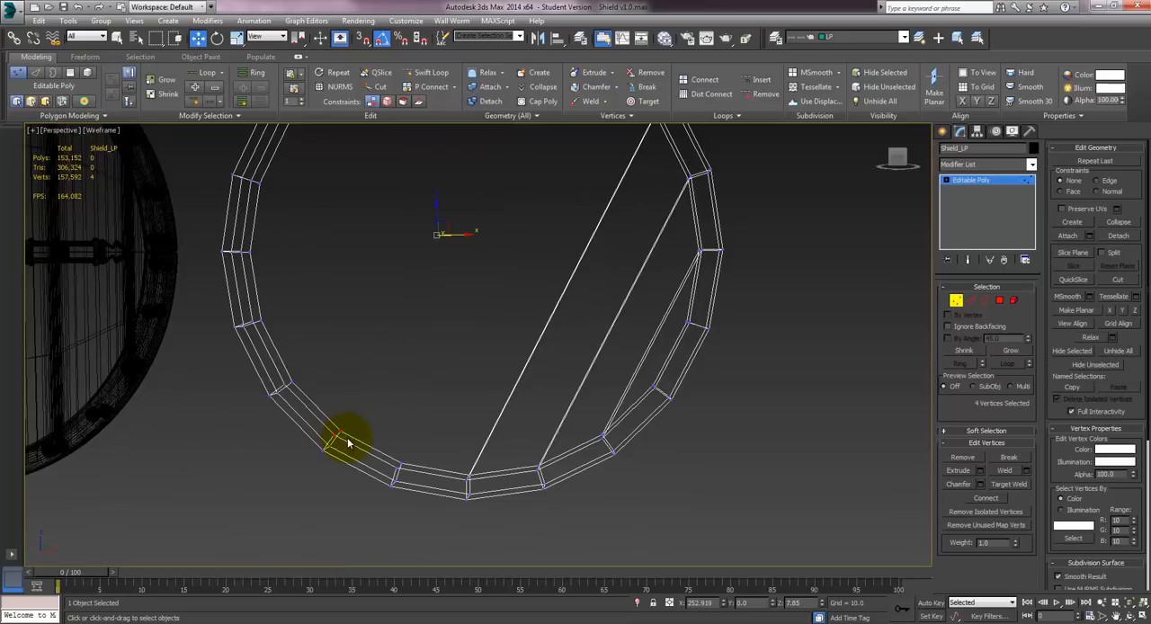
{"action": "key", "text": "ctrl+shift+e"}
- Connect the inner-rim vertex pair near the upper left to add a fifth diagonal edge on both faces
{"action": "middle_click_drag", "start_coordinate": [376, 375], "coordinate": [411, 414]}
{"action": "left_click_drag", "start_coordinate": [304, 370], "coordinate": [307, 371]}
{"action": "middle_click_drag", "start_coordinate": [356, 276], "coordinate": [366, 398]}
{"action": "left_click_drag", "start_coordinate": [423, 199], "coordinate": [419, 219], "text": "ctrl"}
{"action": "middle_click_drag", "start_coordinate": [419, 219], "coordinate": [448, 234]}
{"action": "left_click_drag", "start_coordinate": [432, 201], "coordinate": [431, 201]}
{"action": "left_click_drag", "start_coordinate": [364, 412], "coordinate": [346, 380], "text": "ctrl"}
- Connect the remaining opposite inner-rim vertex pairs of Shield_LP, filling both faces with parallel diagonal edges
{"action": "left_click_drag", "start_coordinate": [561, 162], "coordinate": [560, 160], "text": "ctrl"}
{"action": "middle_click_drag", "start_coordinate": [498, 402], "coordinate": [610, 294]}
{"action": "left_click_drag", "start_coordinate": [516, 411], "coordinate": [495, 439], "text": "ctrl"}
{"action": "middle_click_drag", "start_coordinate": [620, 462], "coordinate": [540, 424]}
{"action": "left_click_drag", "start_coordinate": [527, 418], "coordinate": [542, 472], "text": "ctrl"}
{"action": "middle_click_drag", "start_coordinate": [629, 272], "coordinate": [496, 443]}
{"action": "left_click_drag", "start_coordinate": [589, 232], "coordinate": [591, 236], "text": "ctrl"}
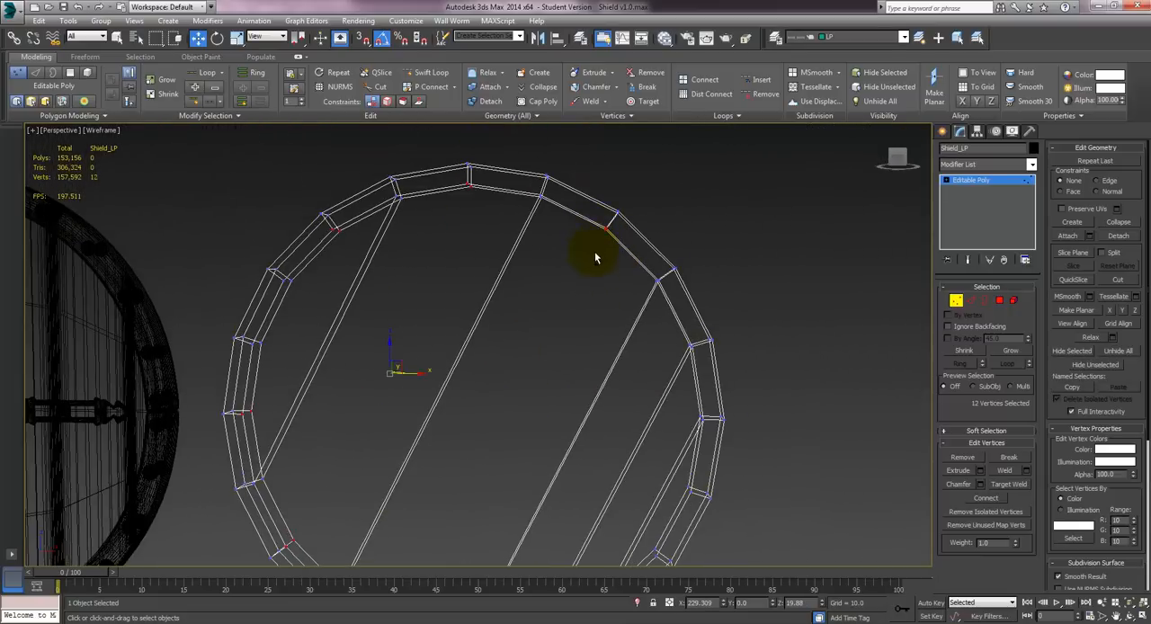
{"action": "middle_click_drag", "start_coordinate": [697, 282], "coordinate": [765, 231]}
{"action": "scroll", "coordinate": [765, 231], "scroll_direction": "down", "scroll_amount": 3}
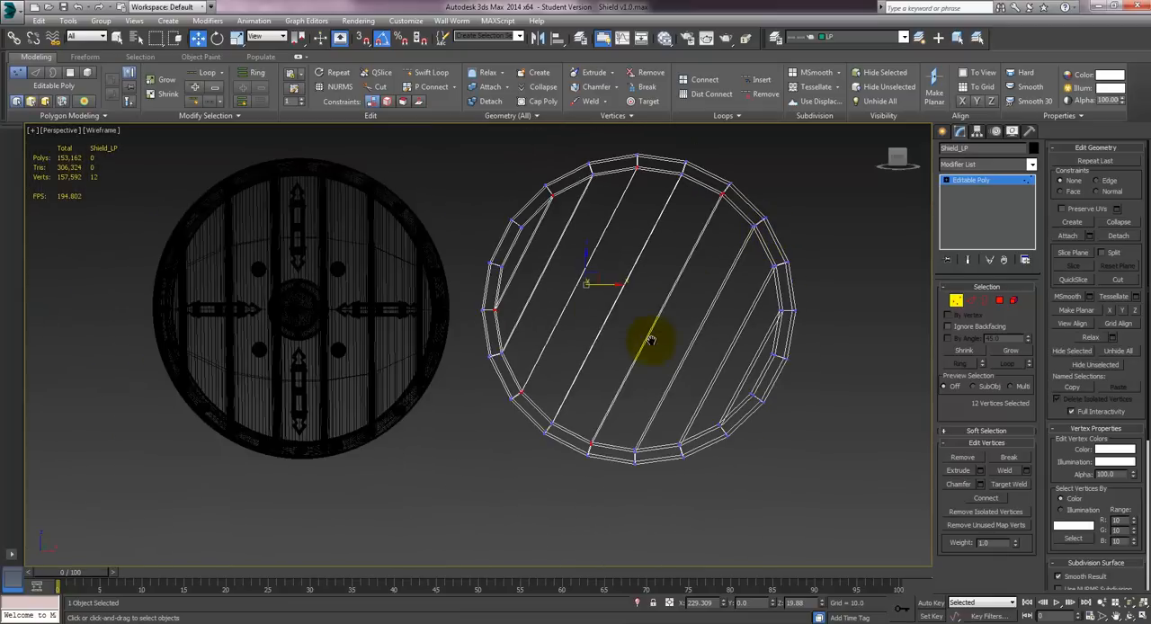
- In shaded view, leave vertex editing and set Shield_LP's X position to 0 so it overlays the high-poly shield
{"action": "middle_click_drag", "start_coordinate": [650, 336], "coordinate": [646, 366], "text": "alt"}
{"action": "key", "text": "F3"}
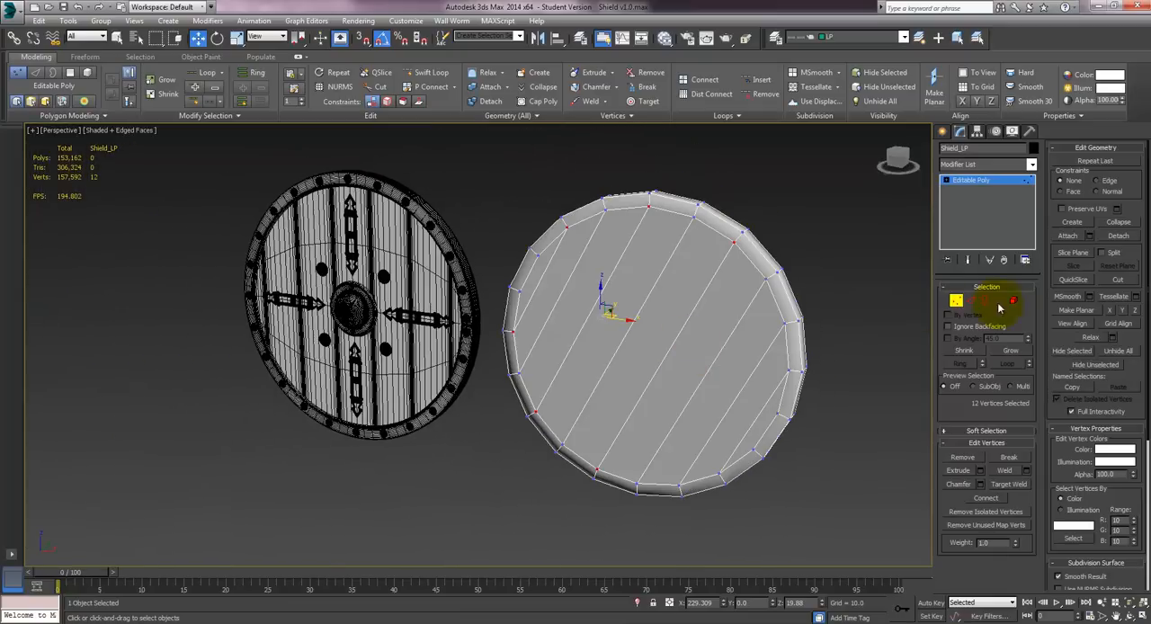
{"action": "left_click", "coordinate": [957, 302]}
{"action": "middle_click_drag", "start_coordinate": [634, 283], "coordinate": [609, 354], "text": "alt"}
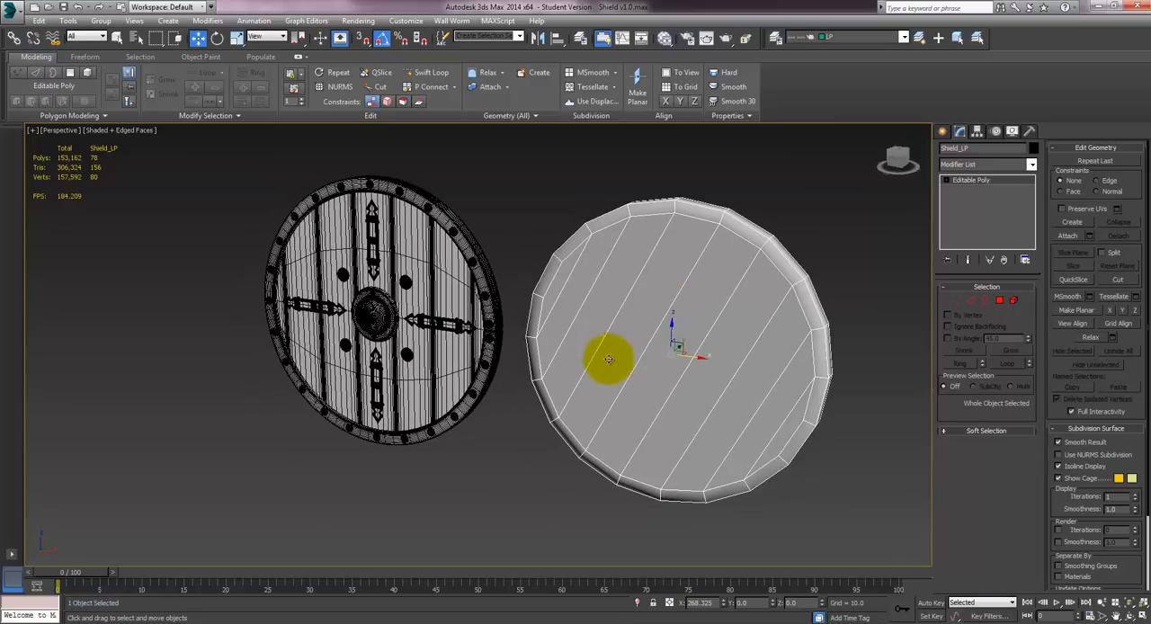
{"action": "right_click", "coordinate": [724, 604]}
{"action": "middle_click_drag", "start_coordinate": [393, 278], "coordinate": [515, 297], "text": "alt"}
- Export the selected Shield_LP as an OBJ, replacing Shield_LP.obj on the desktop
{"action": "left_click", "coordinate": [11, 11]}
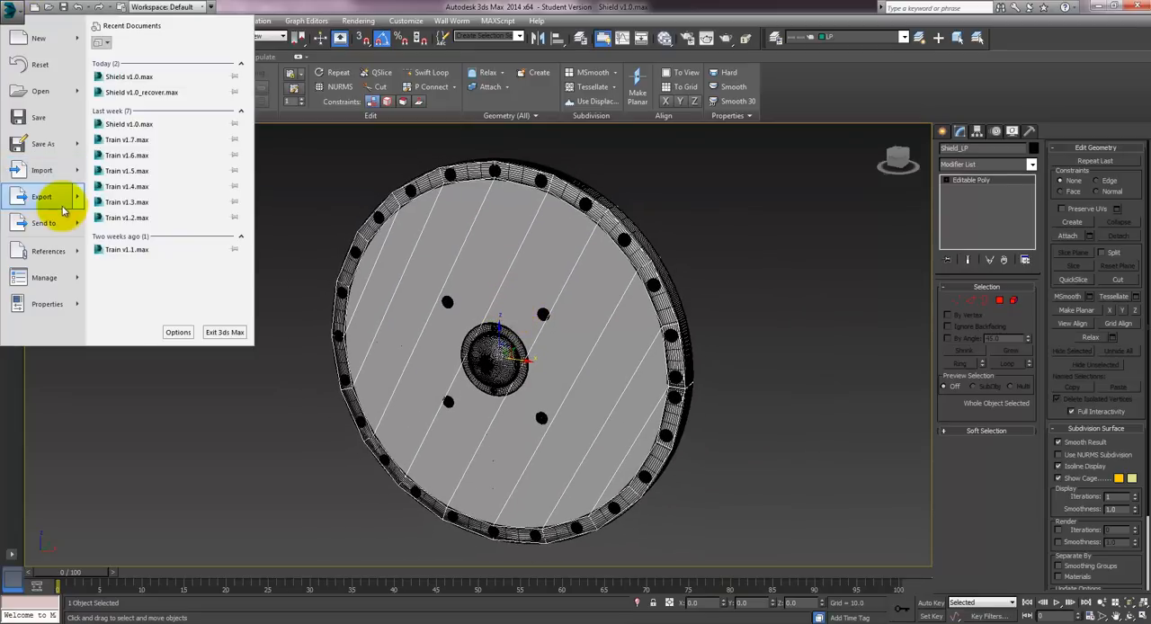
{"action": "mouse_move", "coordinate": [80, 188]}
{"action": "left_click", "coordinate": [131, 151]}
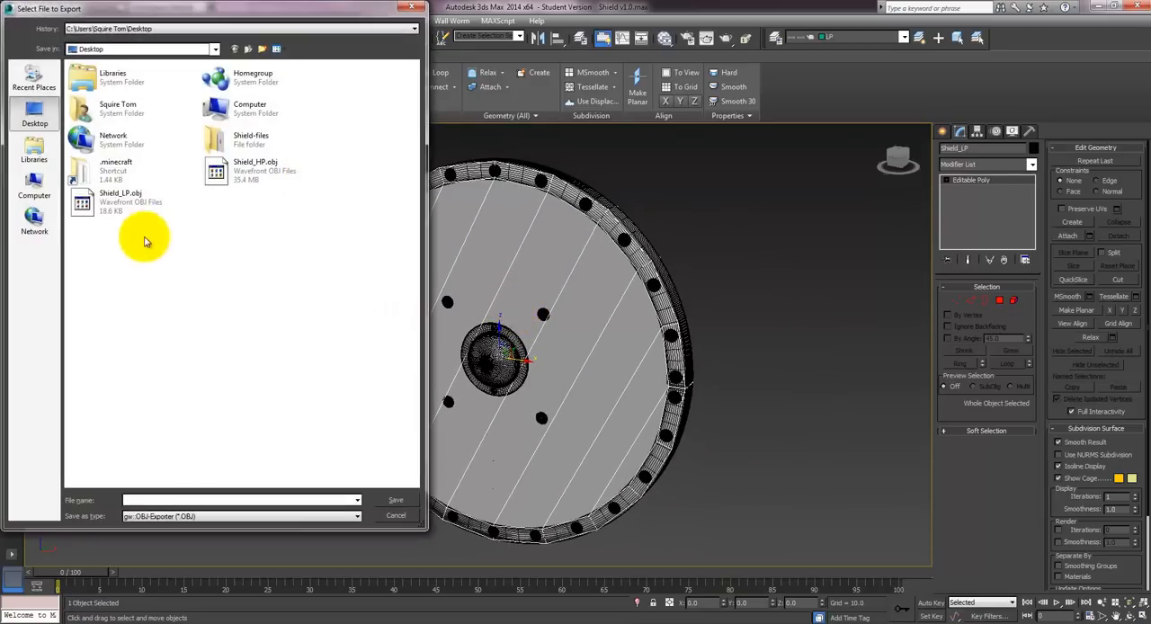
{"action": "left_click", "coordinate": [392, 499]}
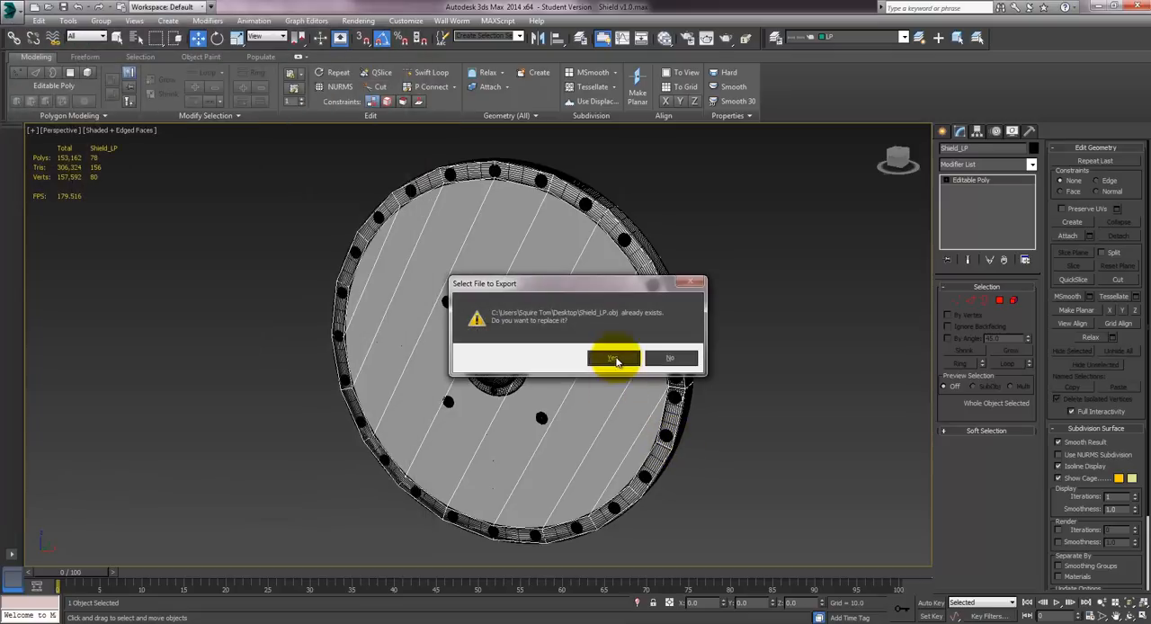
{"action": "left_click", "coordinate": [681, 354]}
{"action": "left_click", "coordinate": [509, 409]}
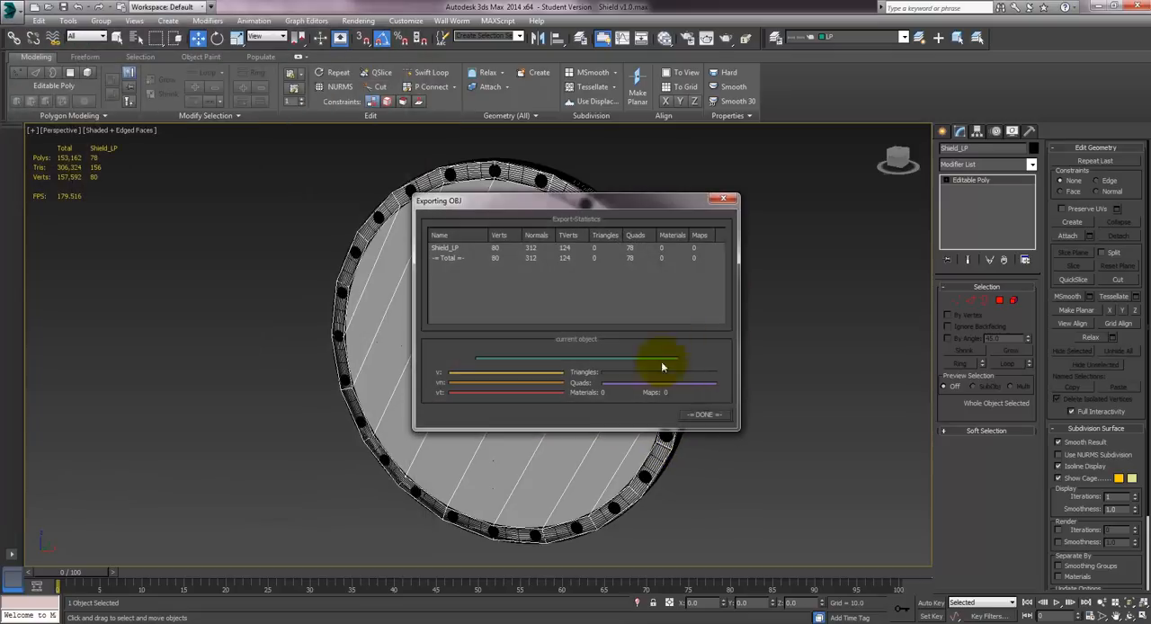
{"action": "left_click", "coordinate": [698, 414]}
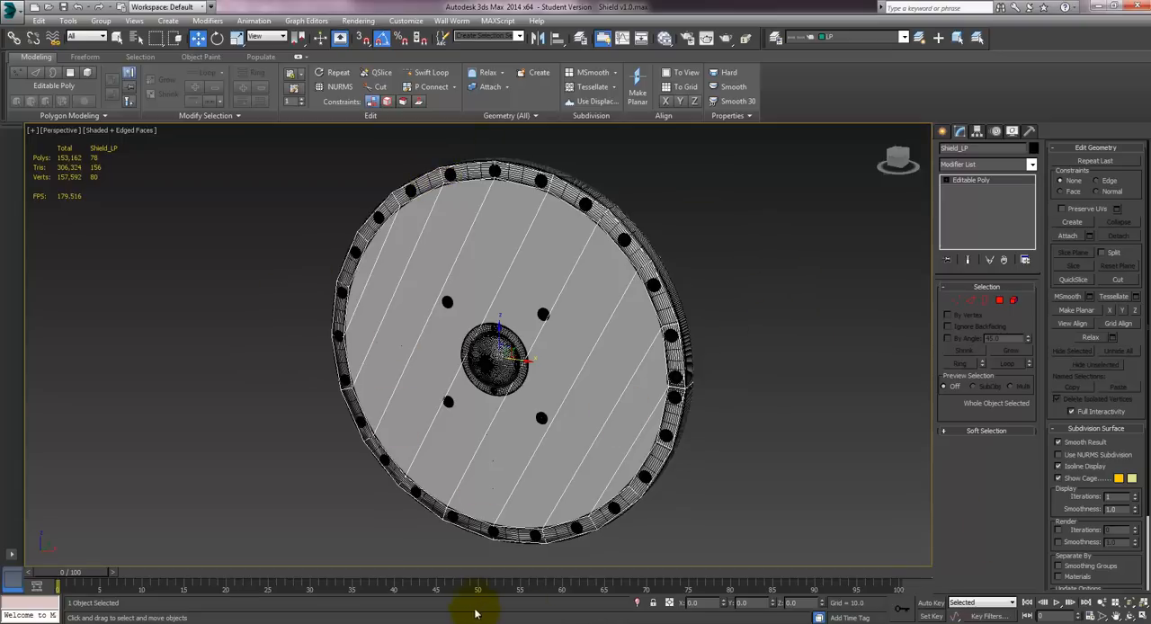
- Switch to Mudbox, delete the old Shield_LP mesh and import the updated Shield_LP.obj from the desktop
{"action": "mouse_move", "coordinate": [424, 617]}
{"action": "left_click", "coordinate": [432, 566]}
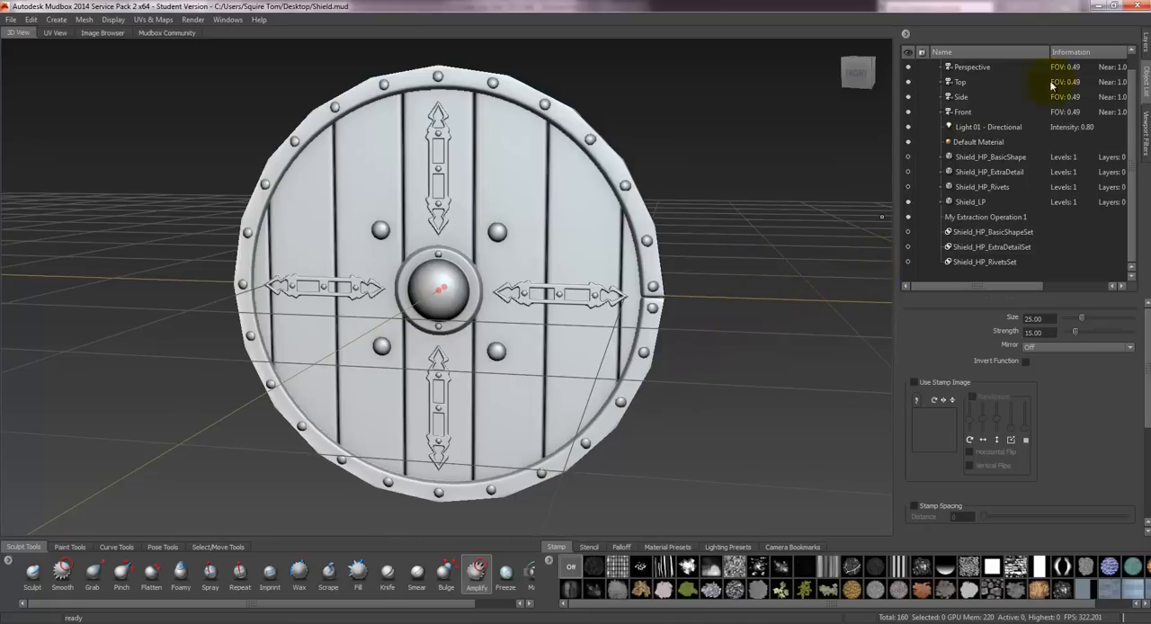
{"action": "left_click", "coordinate": [969, 202]}
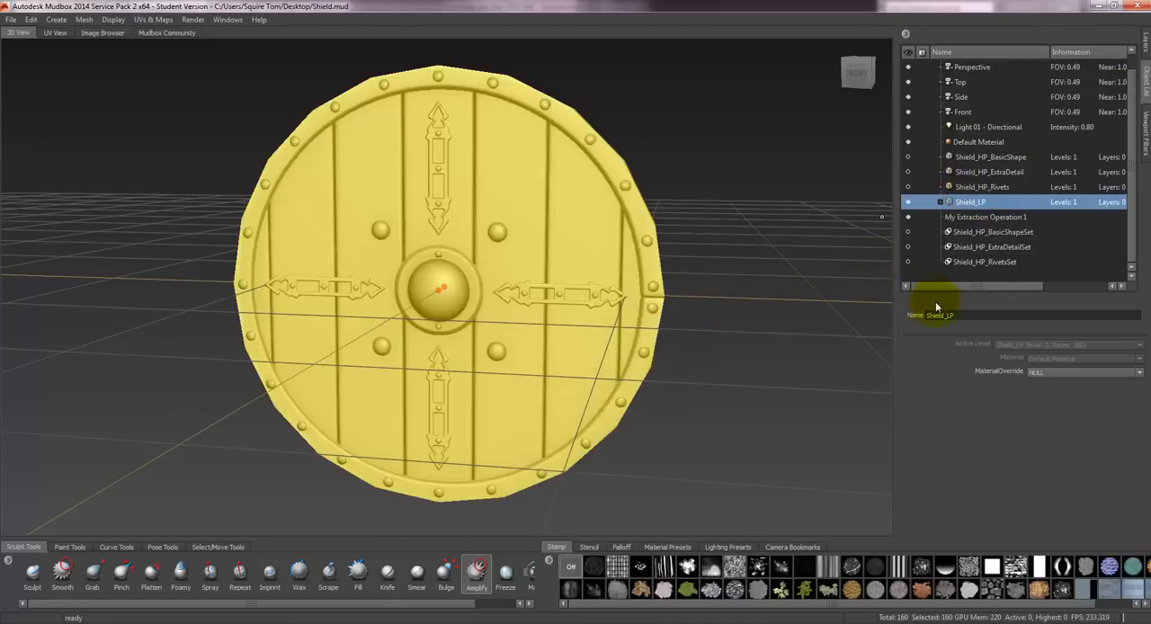
{"action": "key", "text": "Delete"}
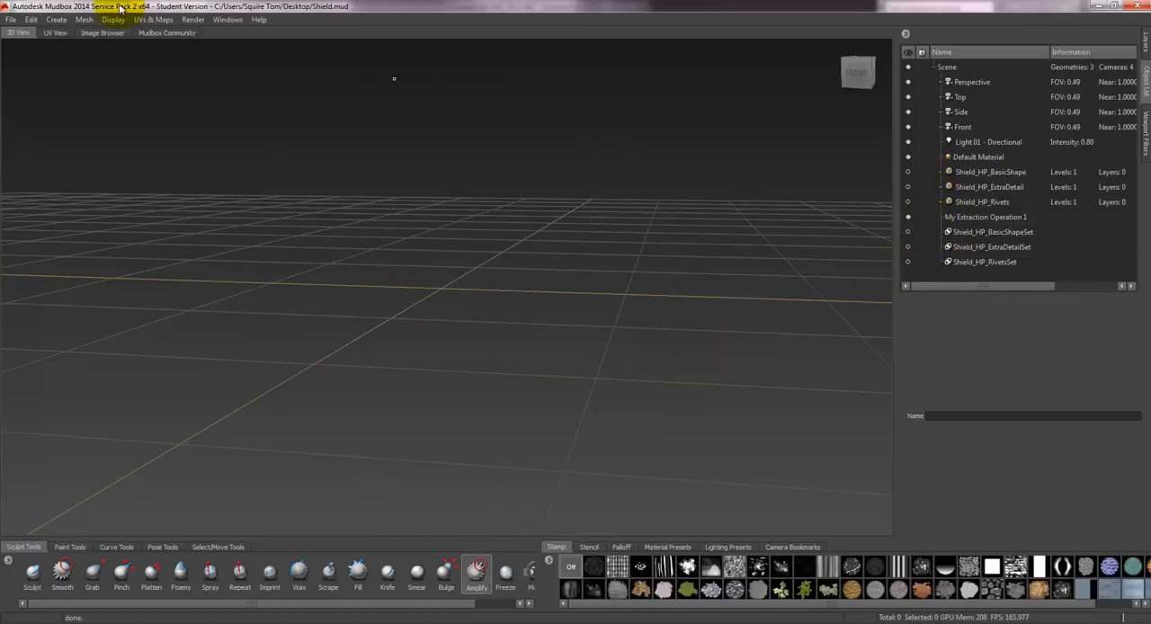
{"action": "left_click", "coordinate": [10, 19]}
{"action": "left_click", "coordinate": [27, 160]}
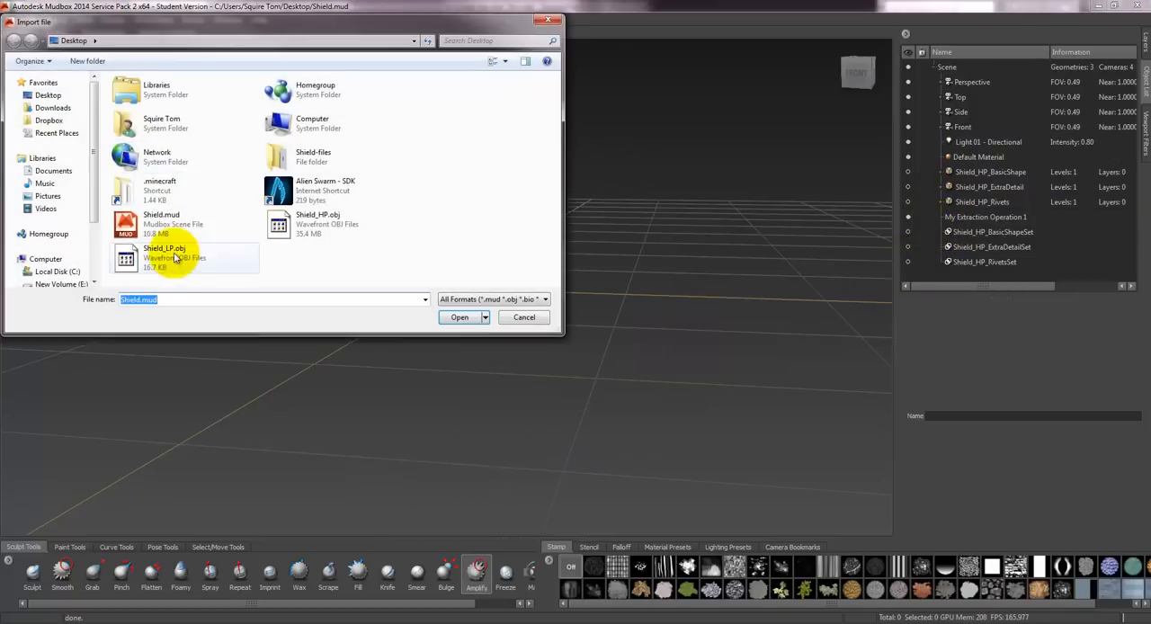
{"action": "left_click", "coordinate": [170, 259]}
{"action": "left_click", "coordinate": [446, 320]}
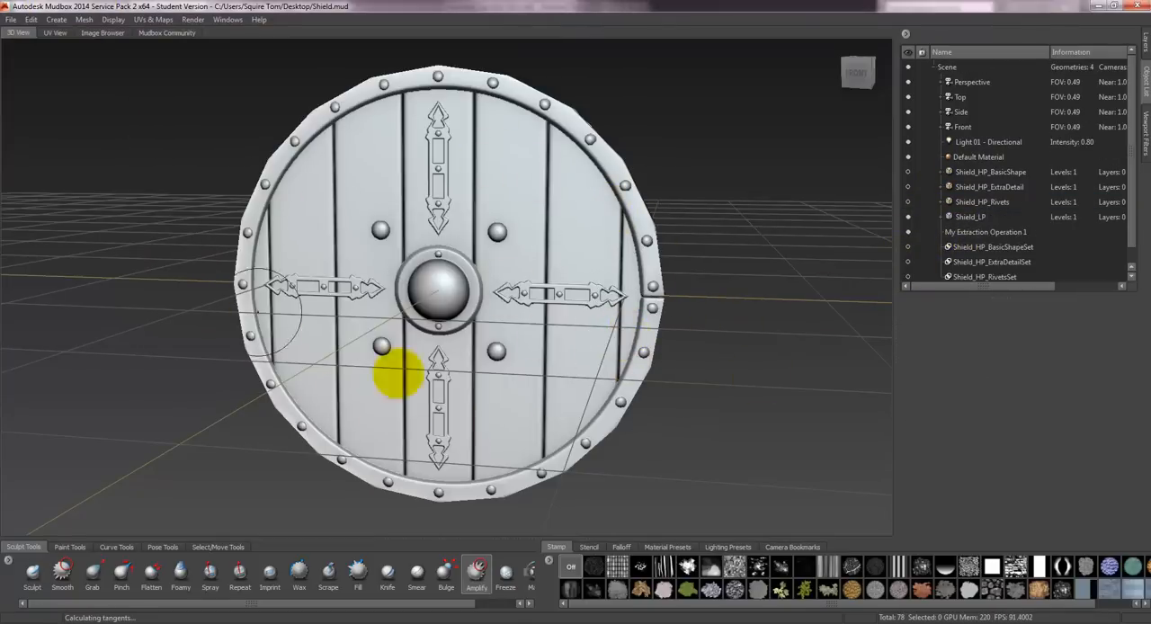
- Unhide the Rivets, ExtraDetail and BasicShape high-poly meshes and delete the Shield_AO diffuse paint layer
{"action": "left_click", "coordinate": [907, 201]}
{"action": "left_click", "coordinate": [907, 186]}
{"action": "left_click", "coordinate": [907, 171]}
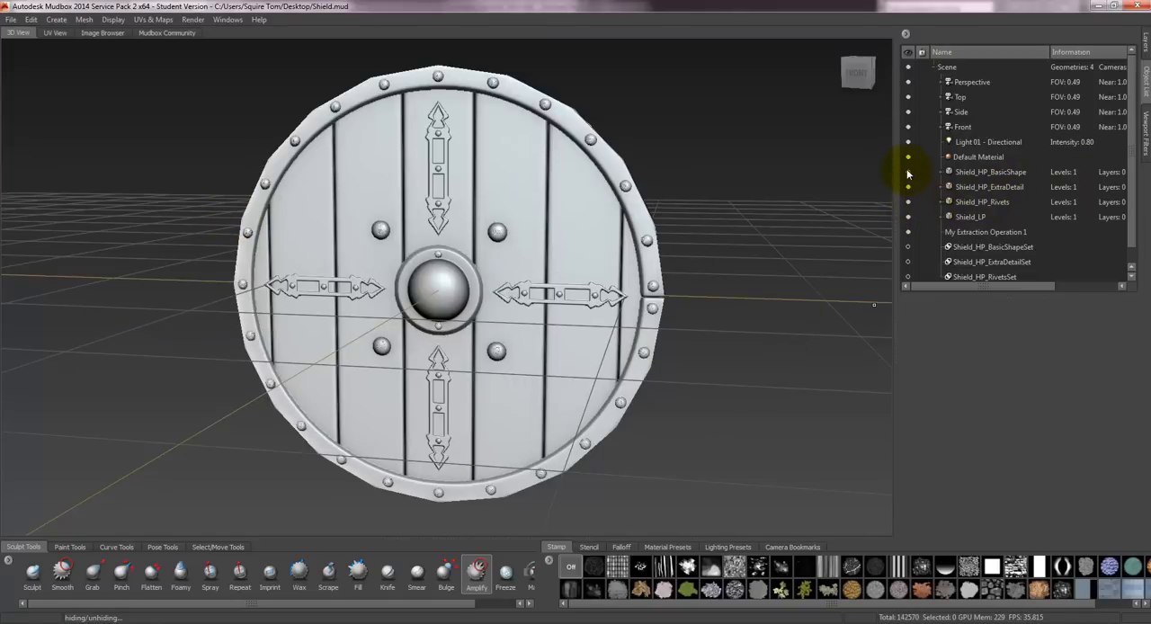
{"action": "left_click", "coordinate": [973, 172]}
{"action": "left_click", "coordinate": [1143, 45]}
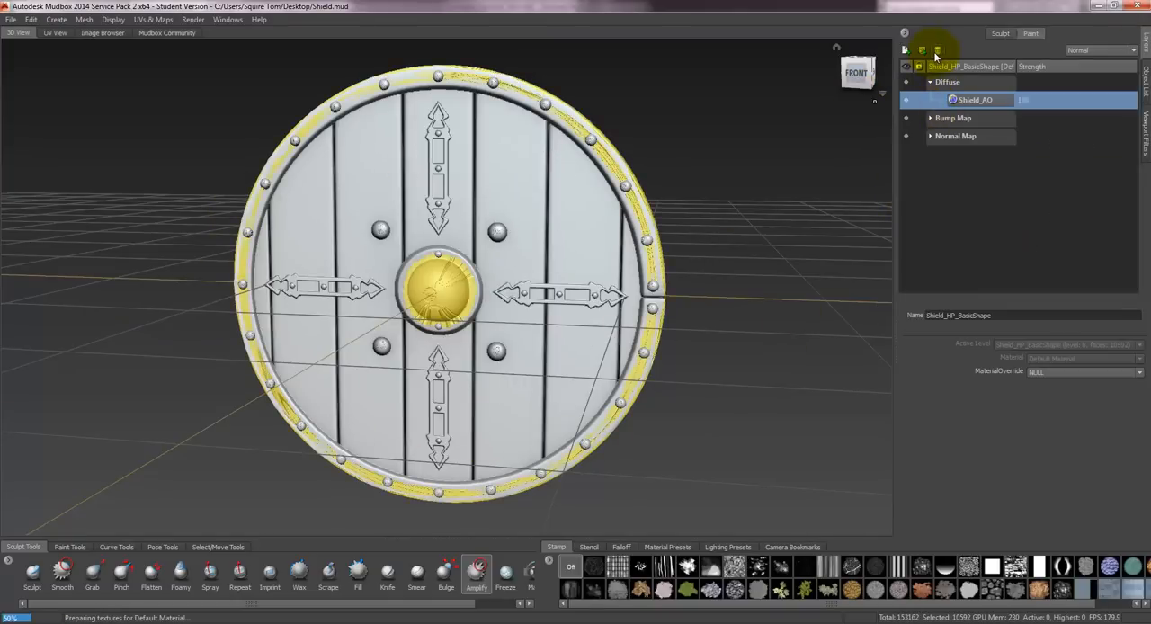
{"action": "left_click", "coordinate": [937, 53]}
{"action": "left_click", "coordinate": [937, 53]}
{"action": "left_click", "coordinate": [937, 53]}
{"action": "left_click", "coordinate": [1145, 82]}
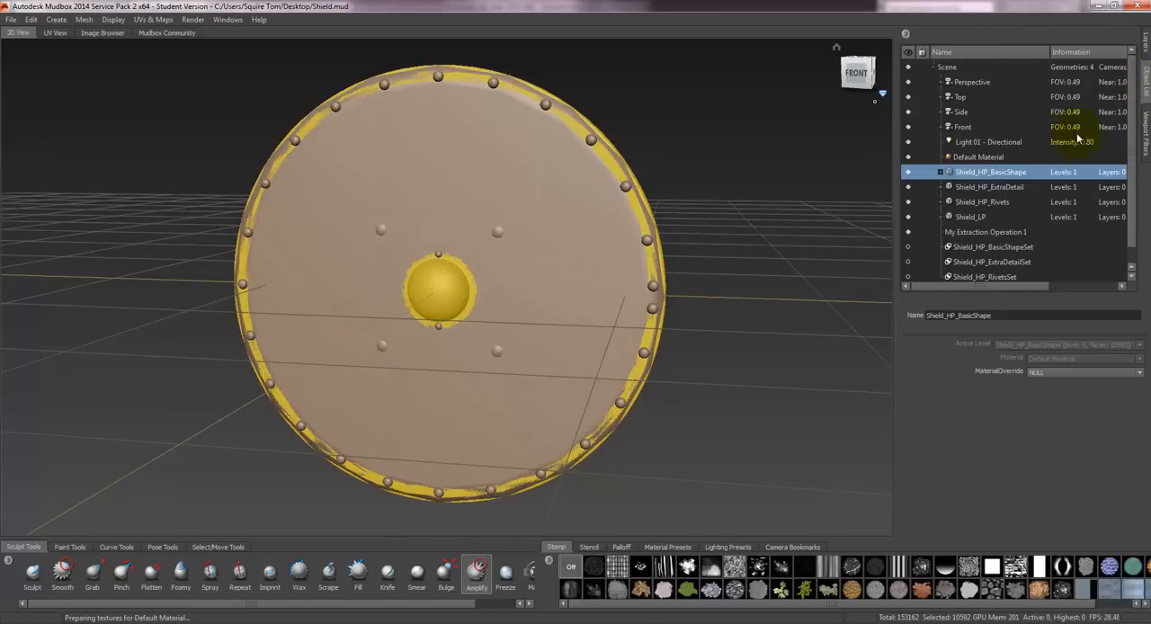
- For Shield_LP, open texture map extraction and remove the high-poly meshes from the ambient occlusion target models, leaving only Shield_LP
{"action": "left_click", "coordinate": [970, 217]}
{"action": "left_click", "coordinate": [153, 19]}
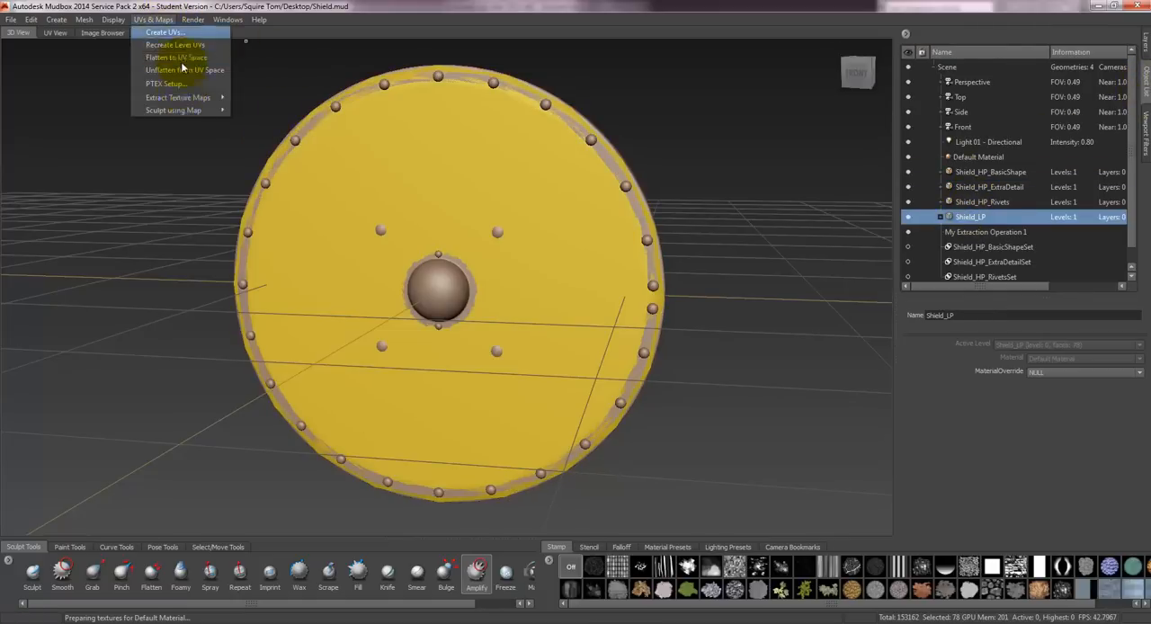
{"action": "mouse_move", "coordinate": [180, 98]}
{"action": "left_click", "coordinate": [265, 104]}
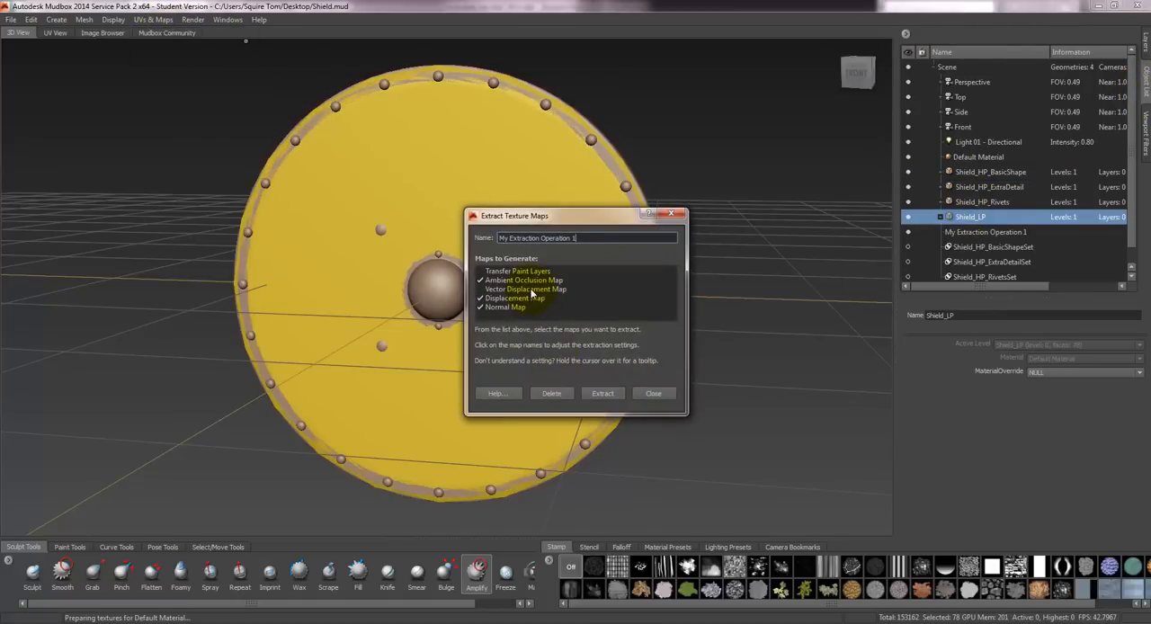
{"action": "left_click", "coordinate": [526, 280]}
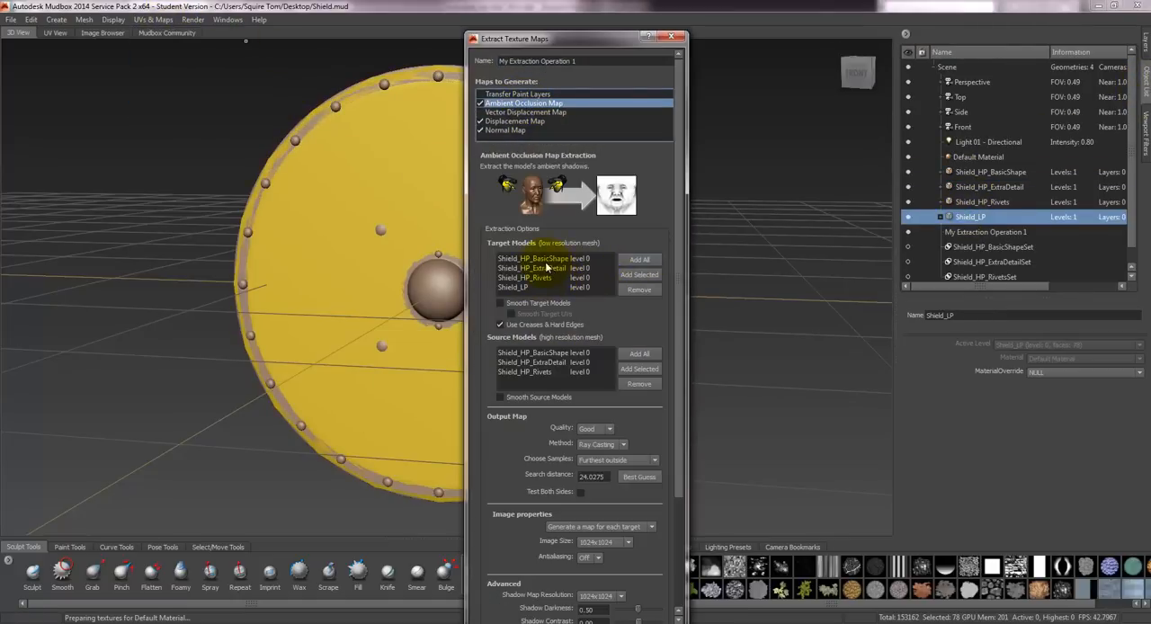
{"action": "left_click", "coordinate": [542, 281], "text": "shift"}
{"action": "left_click", "coordinate": [647, 293]}
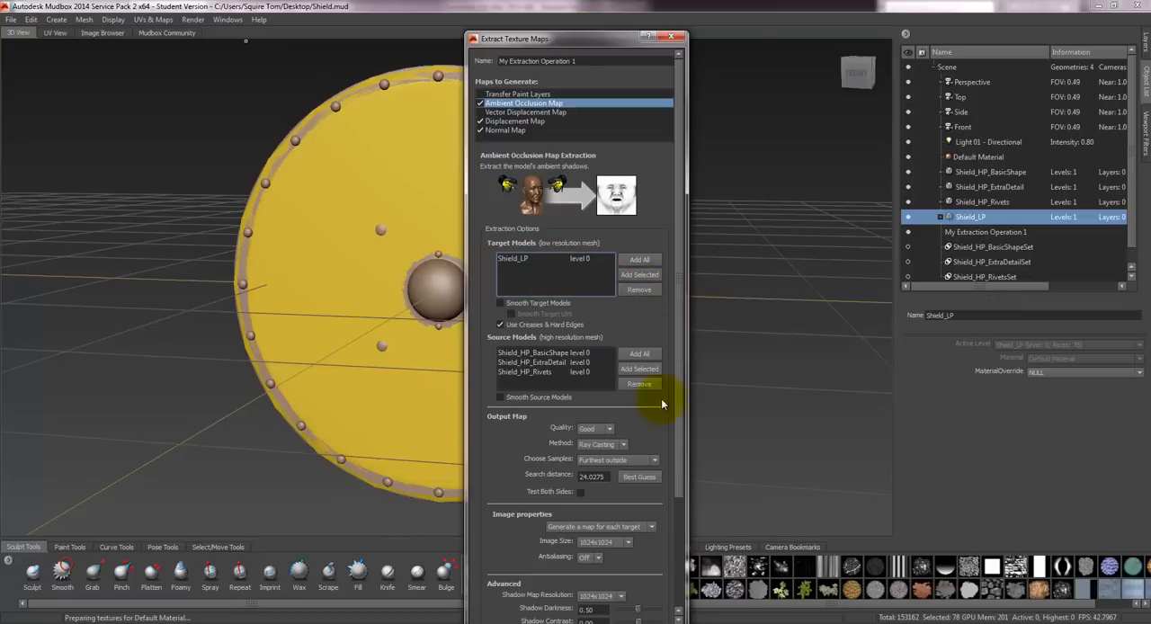
- Extract the ambient occlusion, displacement and normal maps with the current settings and close the extraction results
{"action": "scroll", "coordinate": [670, 557], "scroll_direction": "down", "scroll_amount": 3}
{"action": "scroll", "coordinate": [670, 592], "scroll_direction": "down", "scroll_amount": 1}
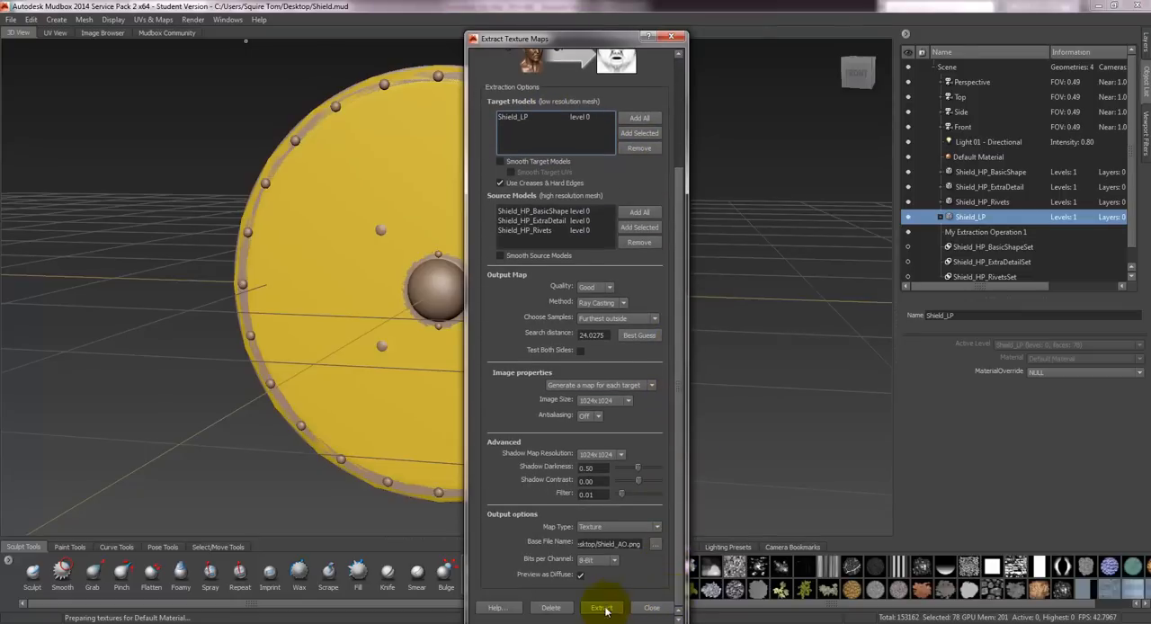
{"action": "left_click", "coordinate": [603, 609]}
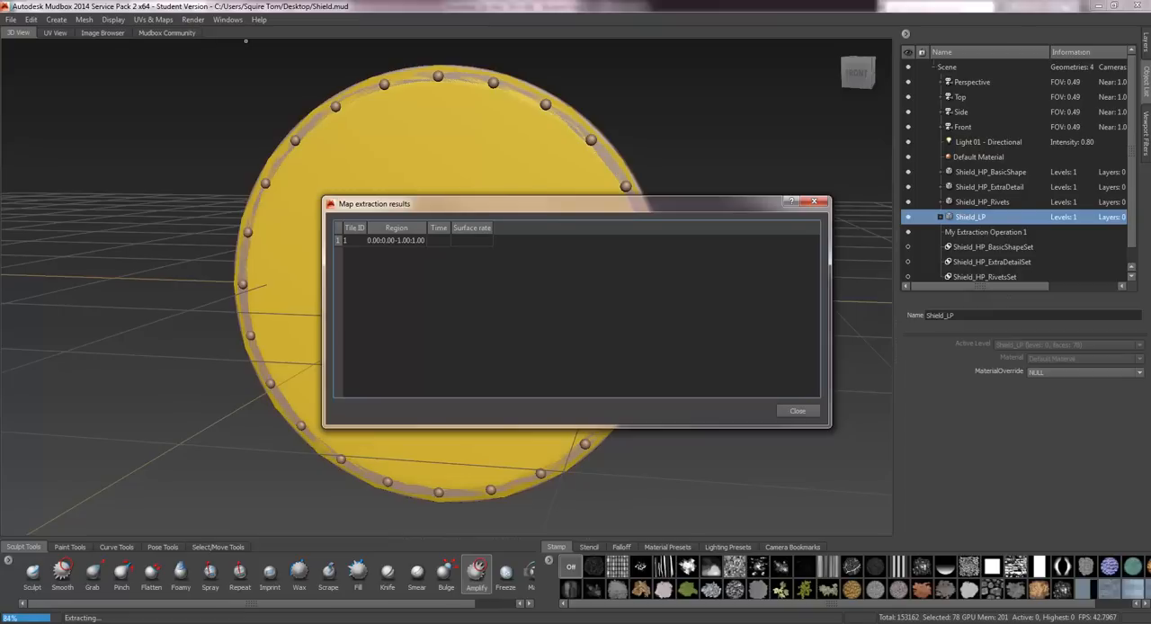
{"action": "left_click", "coordinate": [589, 357]}
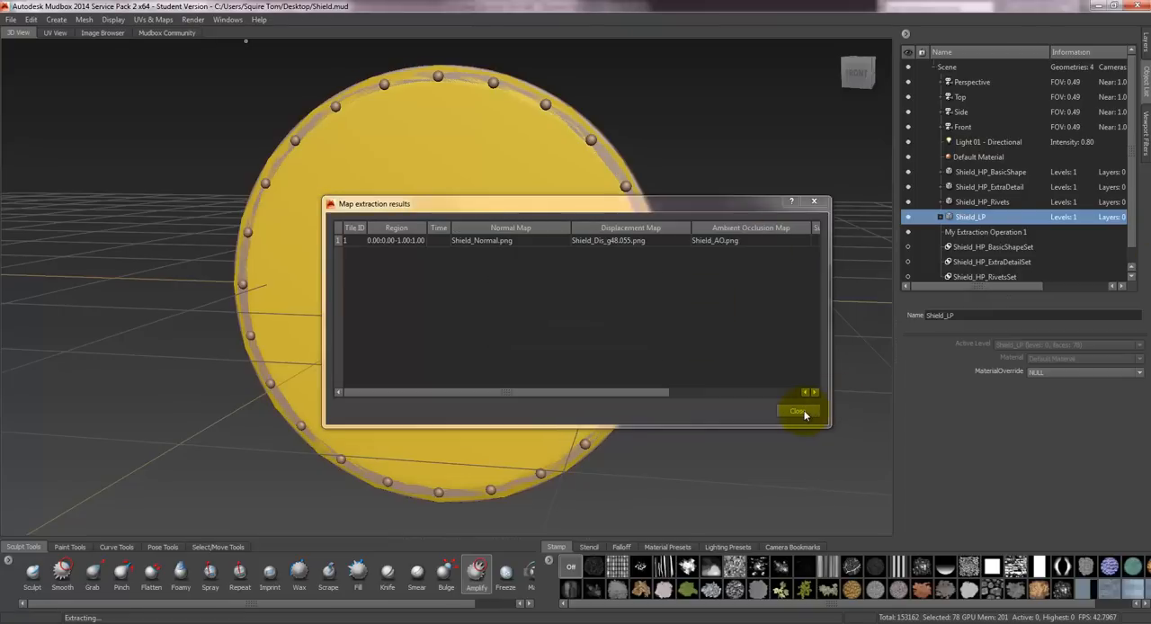
{"action": "left_click", "coordinate": [797, 412]}
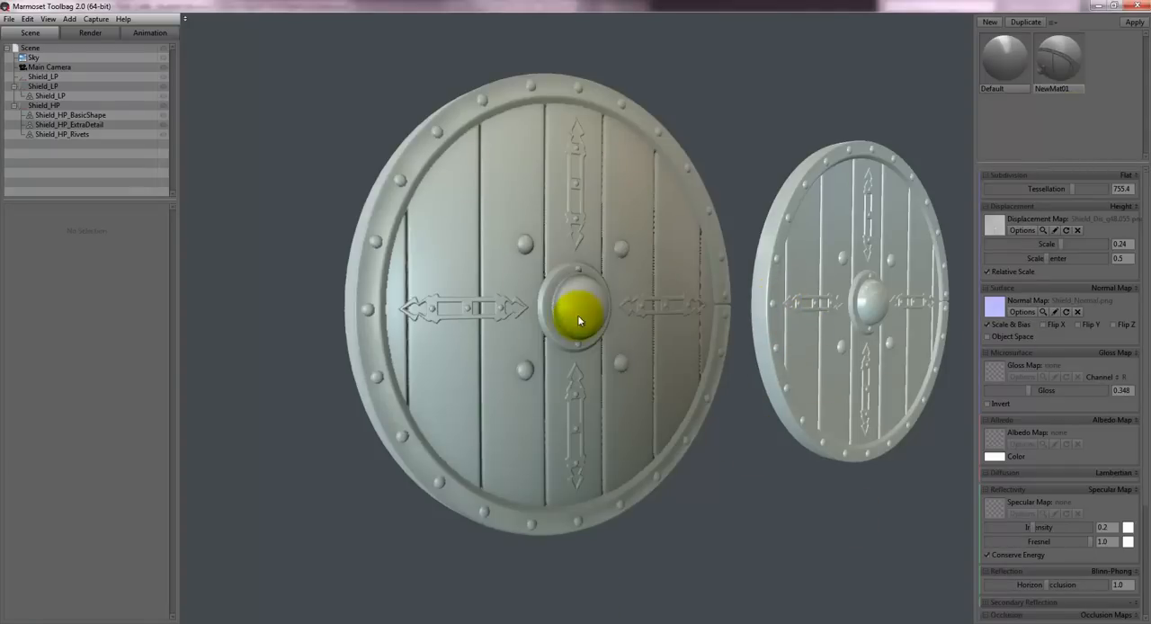
- In Marmoset Toolbag, examine the re-baked low-poly shield's plank grooves and rim beside the high-poly shield from several angles
{"action": "left_click_drag", "start_coordinate": [520, 349], "coordinate": [615, 340]}
{"action": "left_click_drag", "start_coordinate": [679, 364], "coordinate": [506, 275]}
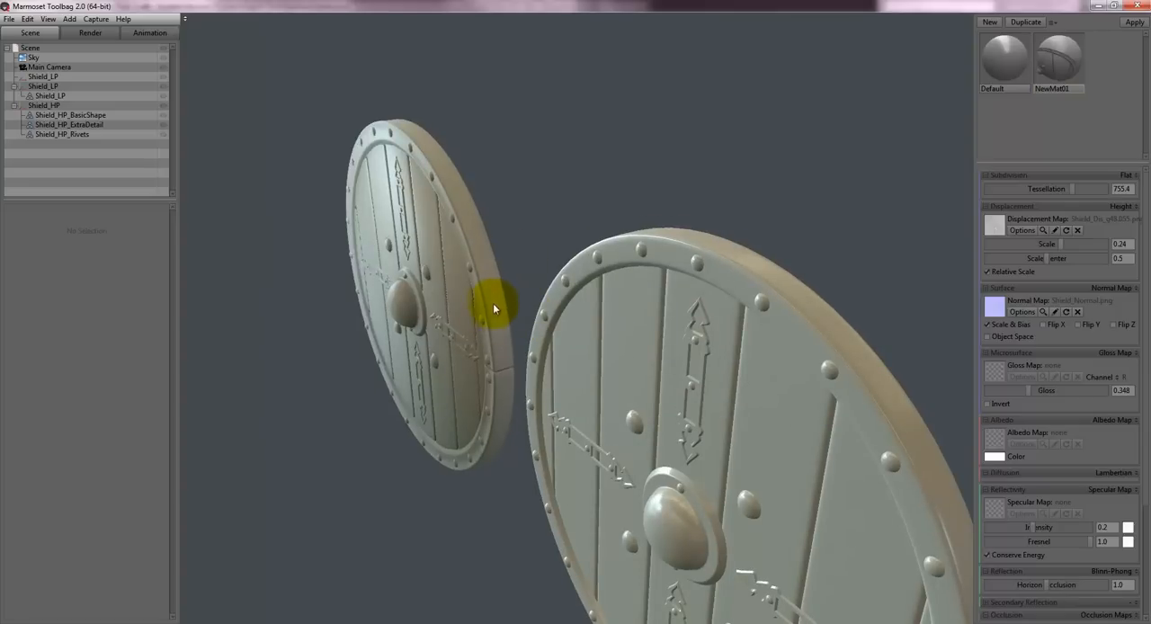
{"action": "left_click_drag", "start_coordinate": [460, 367], "coordinate": [547, 341]}
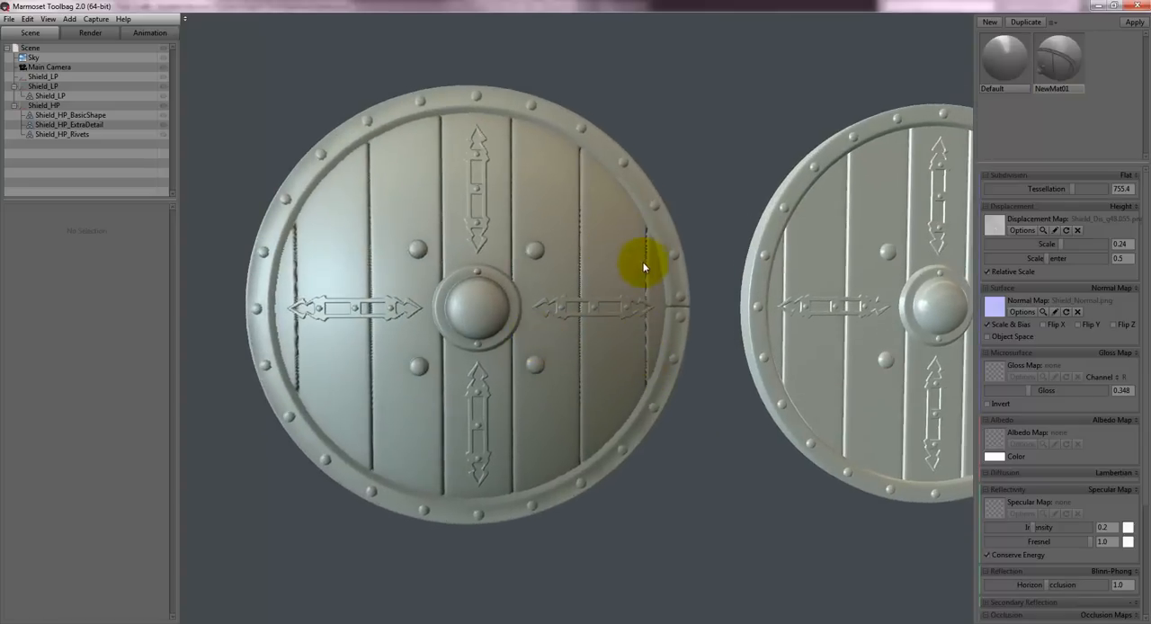
{"action": "left_click_drag", "start_coordinate": [652, 214], "coordinate": [437, 187]}
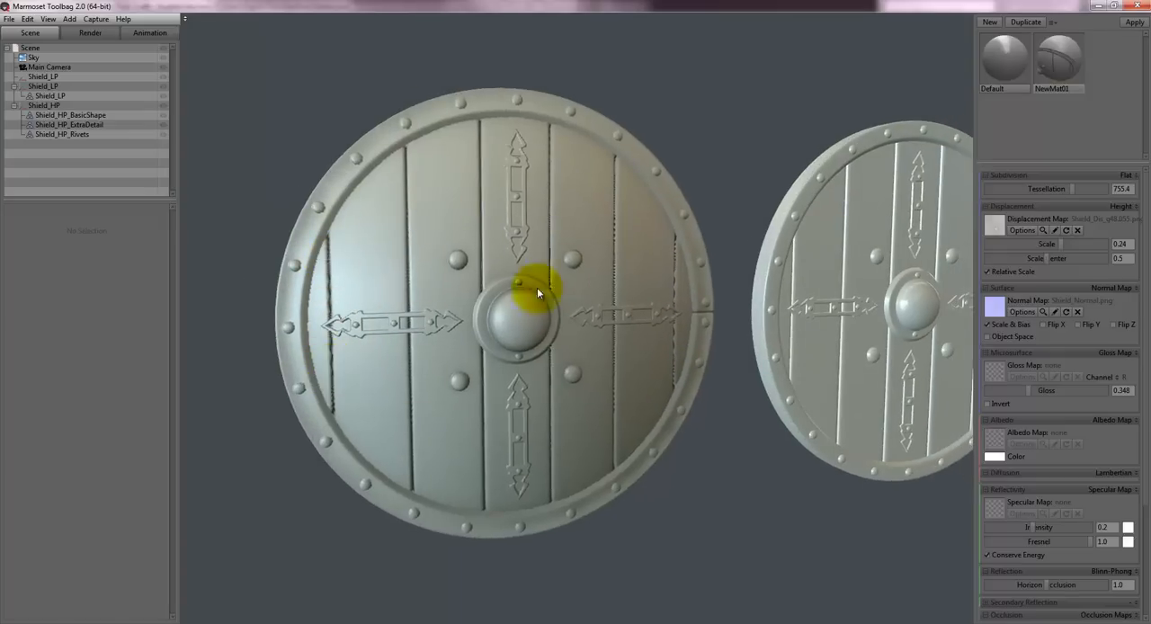
{"action": "left_click_drag", "start_coordinate": [537, 286], "coordinate": [592, 316]}
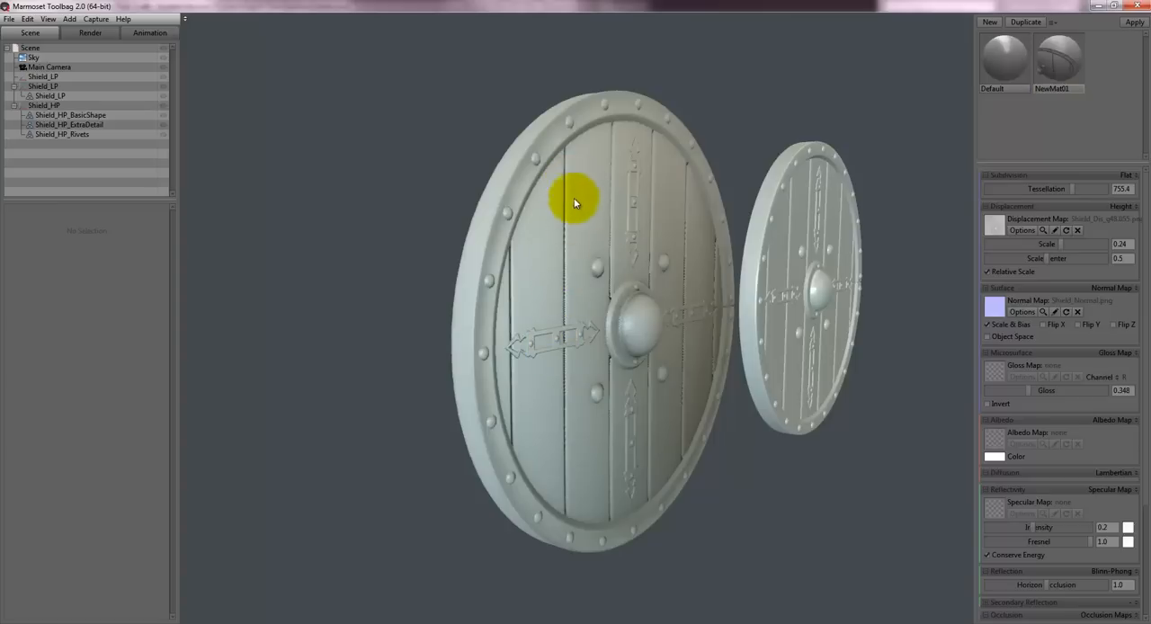
{"action": "left_click_drag", "start_coordinate": [627, 345], "coordinate": [677, 309]}
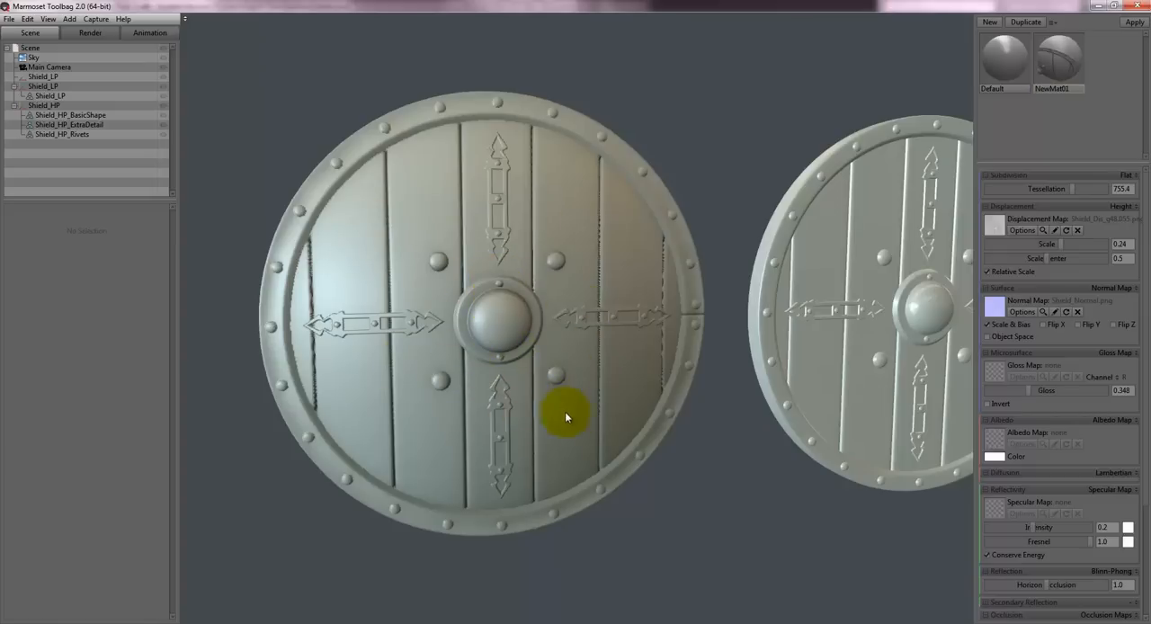
{"action": "left_click_drag", "start_coordinate": [488, 313], "coordinate": [495, 295]}
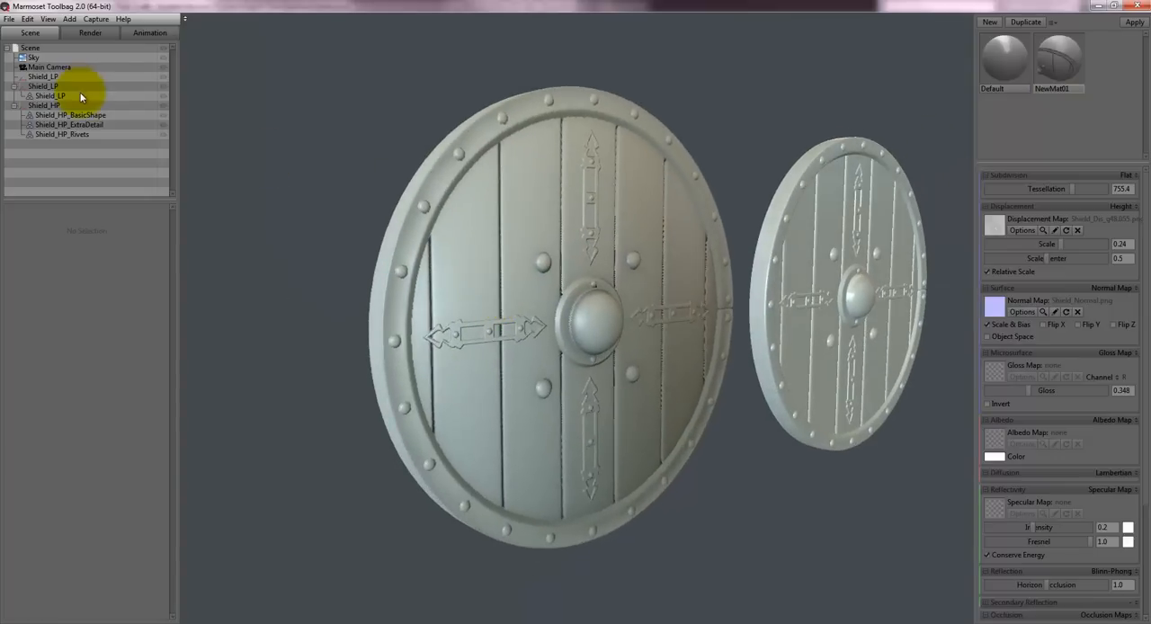
- Turn on the wireframe overlay in the render settings and inspect the tessellated low-poly shield's triangle layout
{"action": "left_click", "coordinate": [85, 31]}
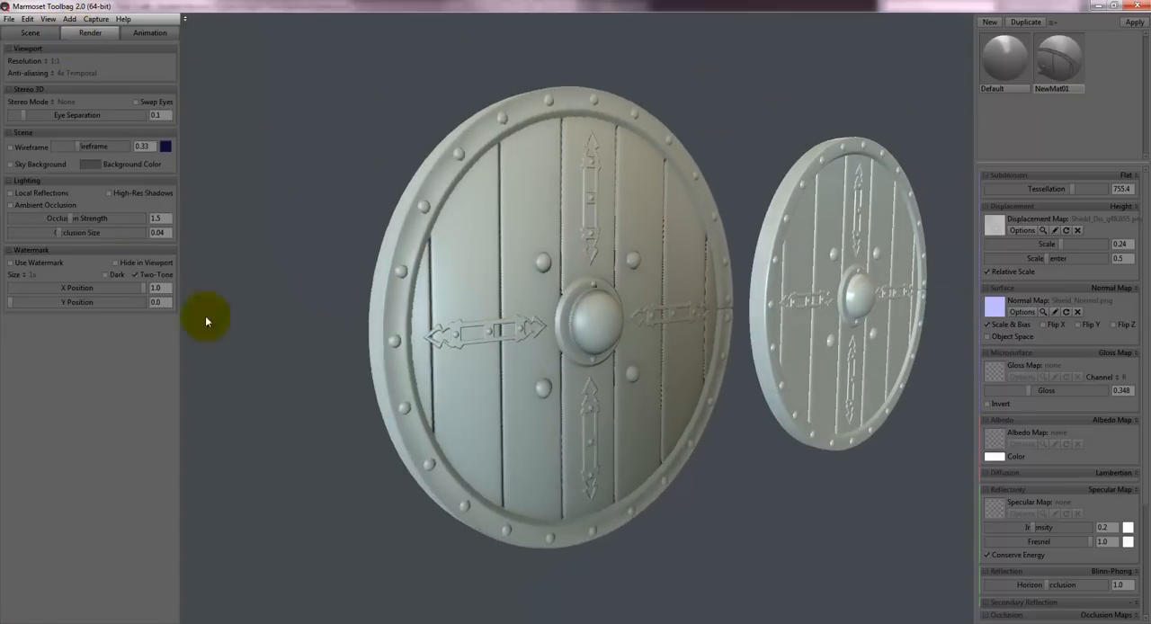
{"action": "left_click", "coordinate": [25, 147]}
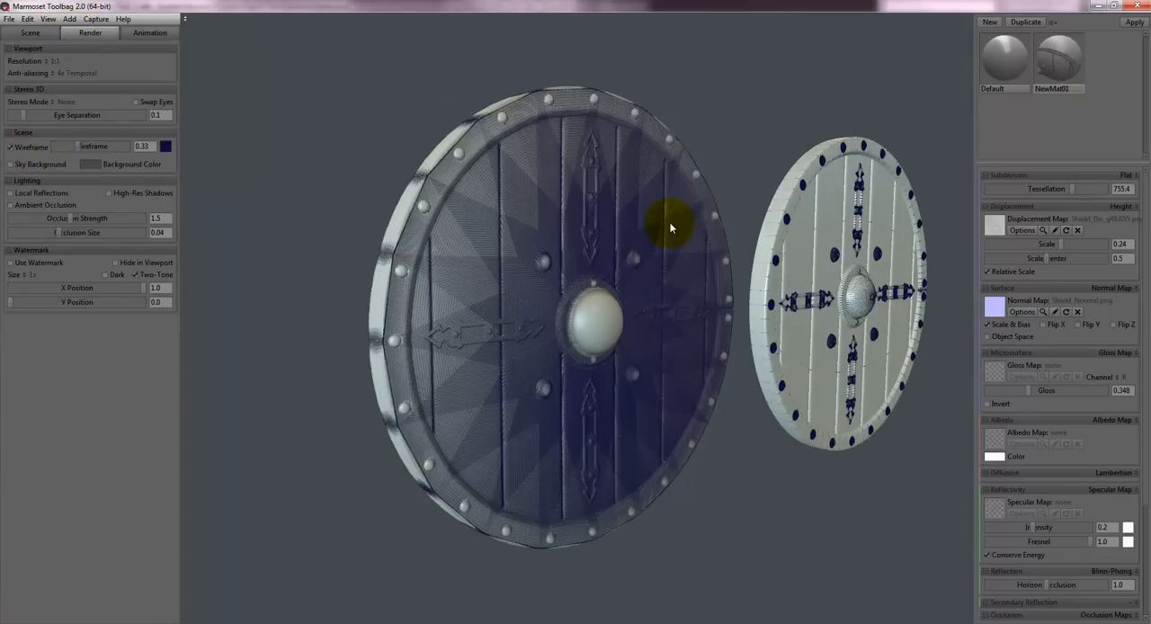
{"action": "left_click_drag", "start_coordinate": [669, 227], "coordinate": [660, 224]}
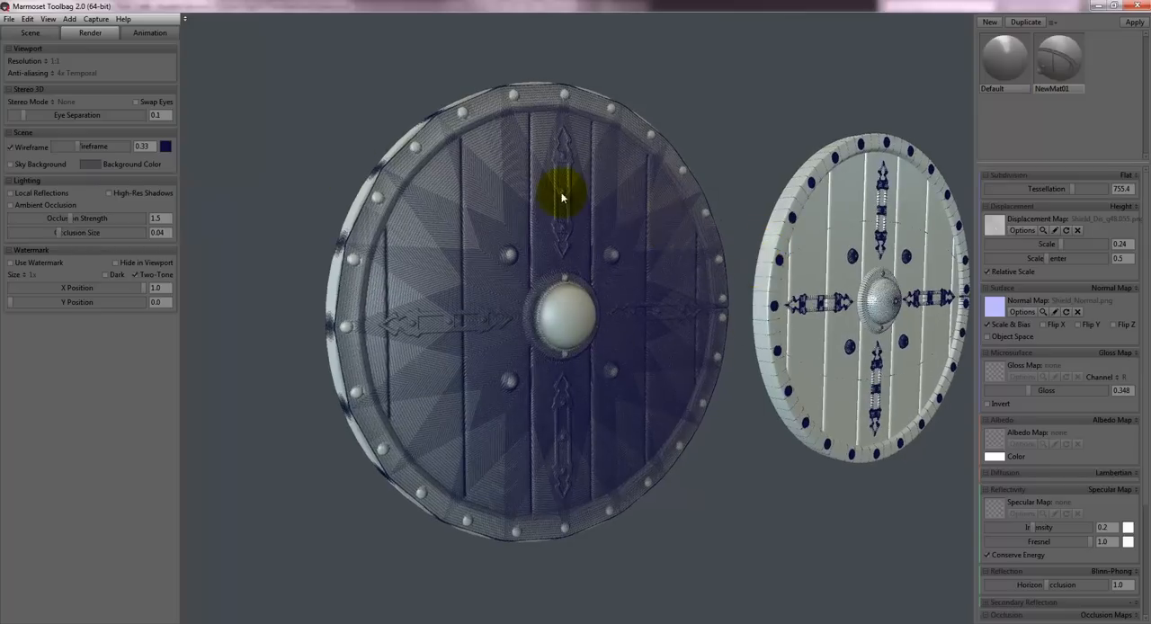
{"action": "left_click_drag", "start_coordinate": [560, 185], "coordinate": [560, 206]}
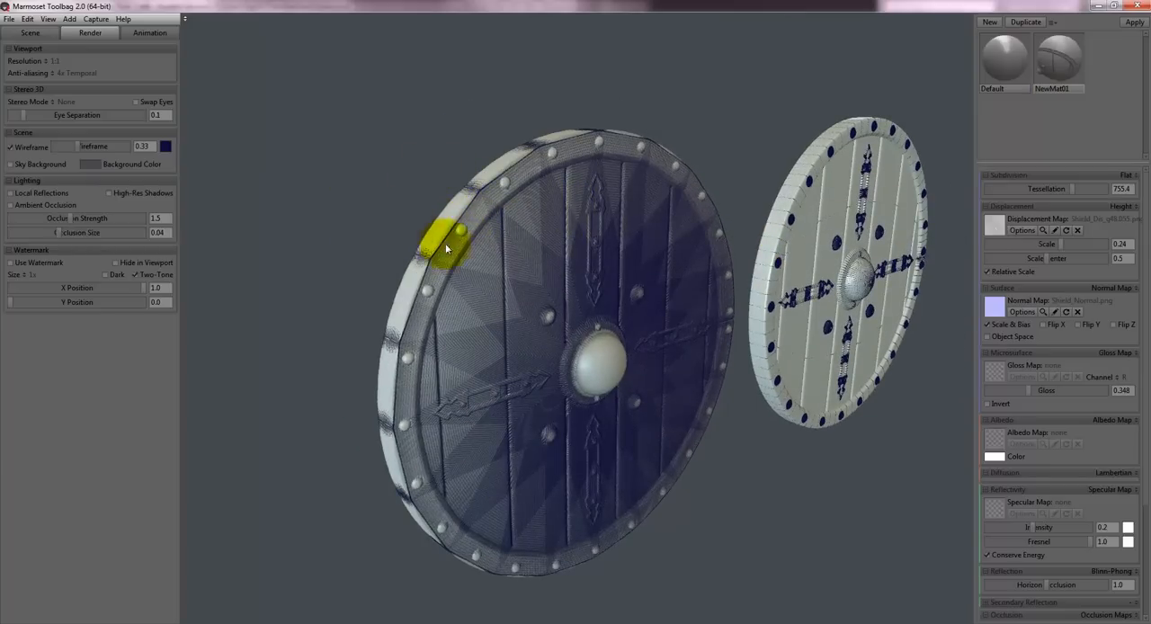
- Delete the high-poly shield's body, rivets and metal strap meshes from the scene, keeping only the low-poly shield
{"action": "left_click_drag", "start_coordinate": [675, 252], "coordinate": [670, 258]}
{"action": "left_click", "coordinate": [770, 279]}
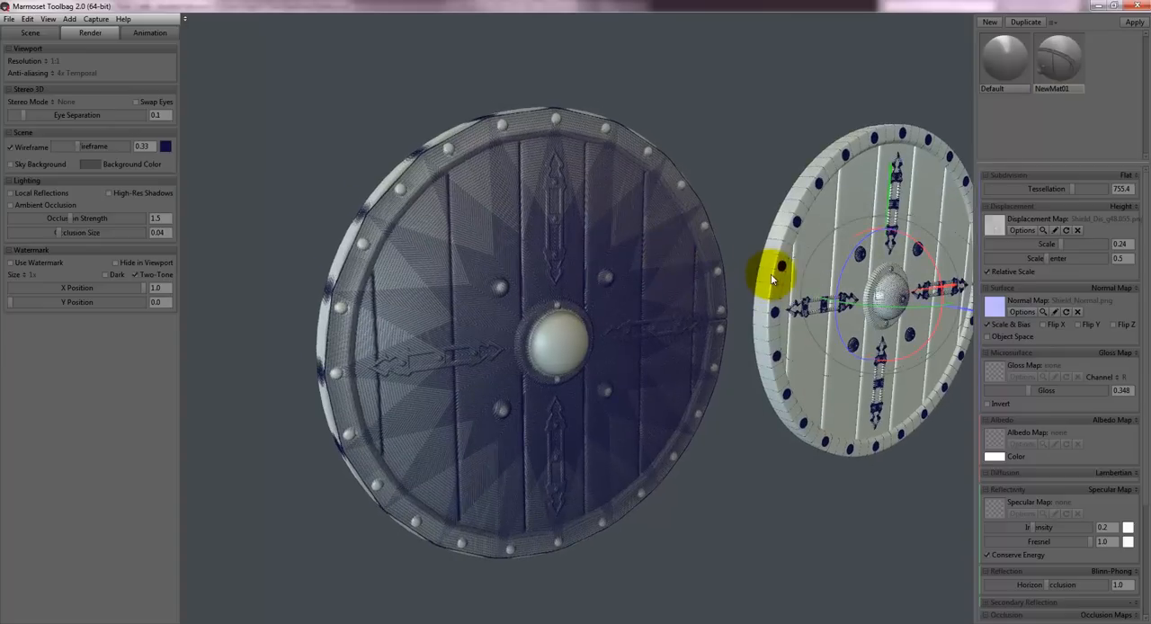
{"action": "key", "text": "Delete"}
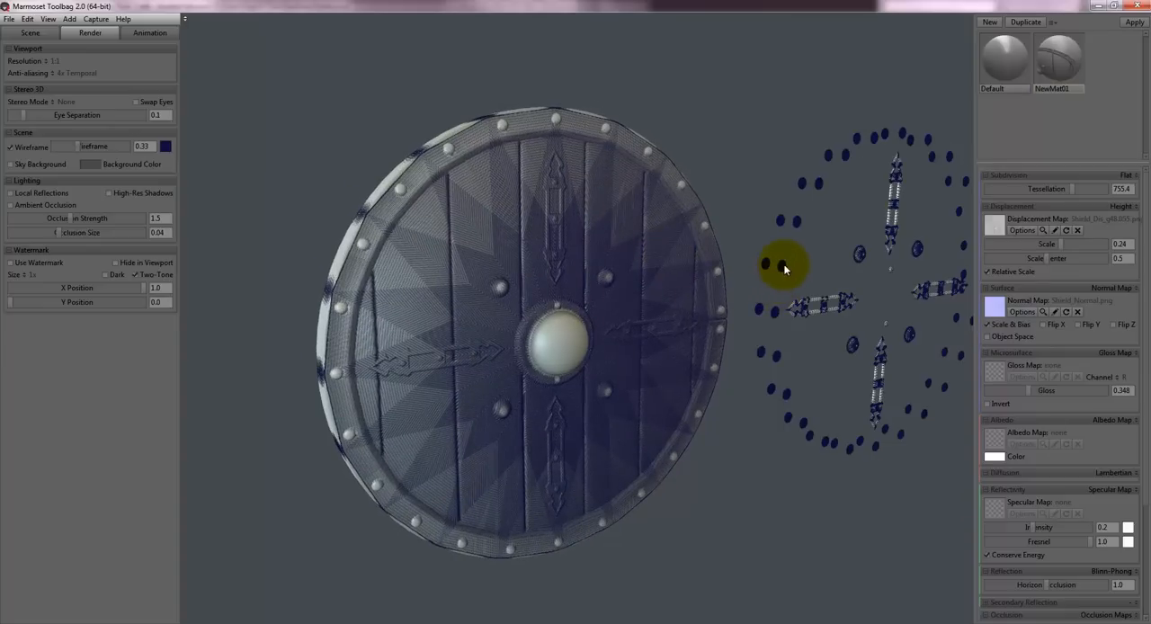
{"action": "left_click", "coordinate": [791, 368]}
{"action": "key", "text": "Delete"}
{"action": "left_click", "coordinate": [805, 301]}
{"action": "key", "text": "Delete"}
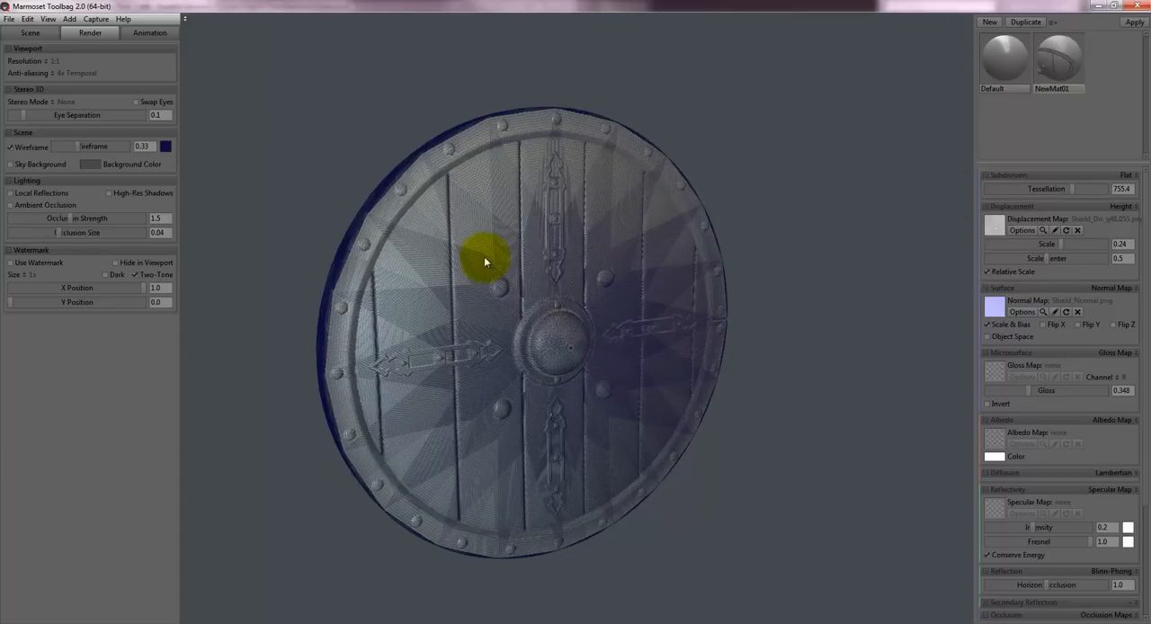
- Examine the tessellated low-poly shield's wireframe density and displaced detail from the front, side and oblique angles
{"action": "left_click_drag", "start_coordinate": [483, 260], "coordinate": [616, 223]}
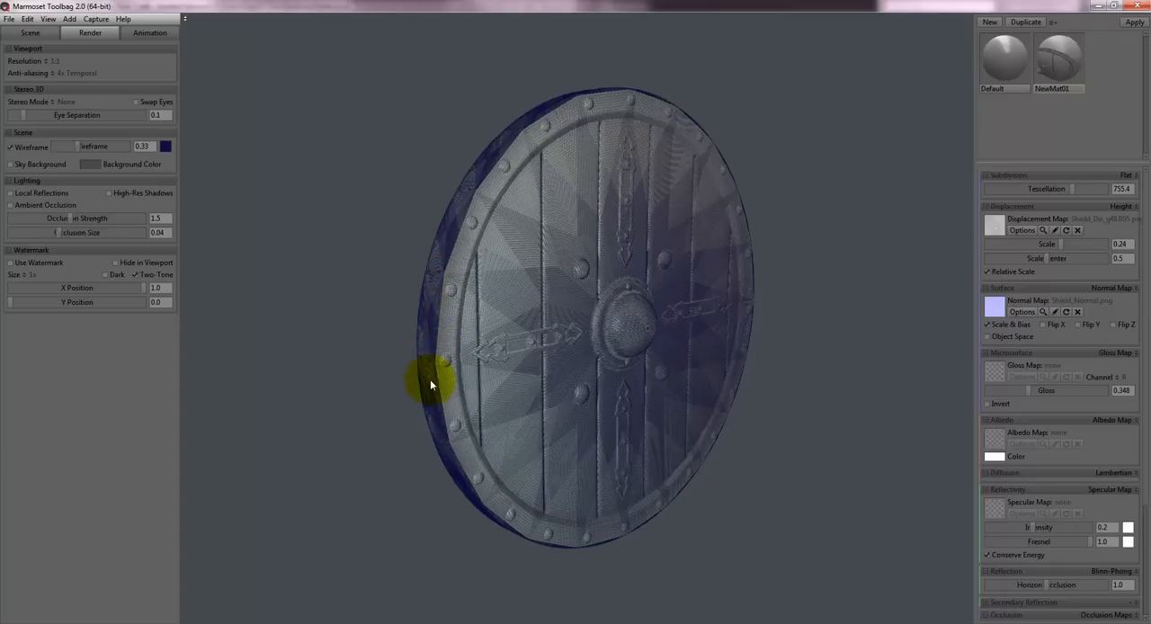
{"action": "left_click_drag", "start_coordinate": [570, 325], "coordinate": [603, 328]}
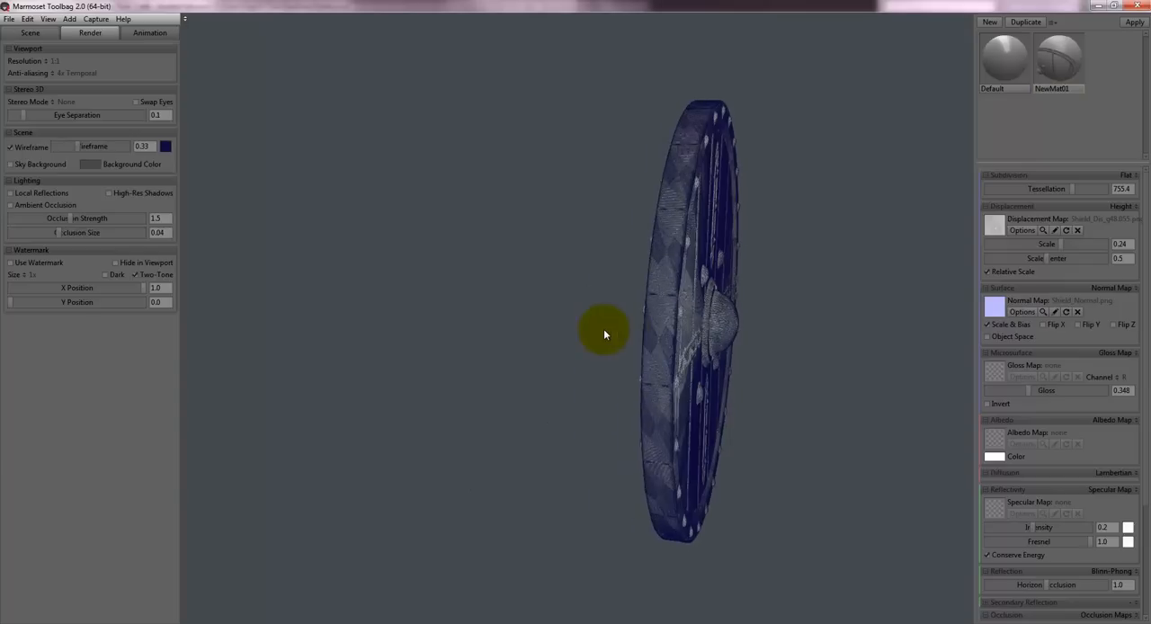
{"action": "left_click_drag", "start_coordinate": [686, 300], "coordinate": [526, 289]}
{"action": "left_click_drag", "start_coordinate": [583, 187], "coordinate": [470, 288]}
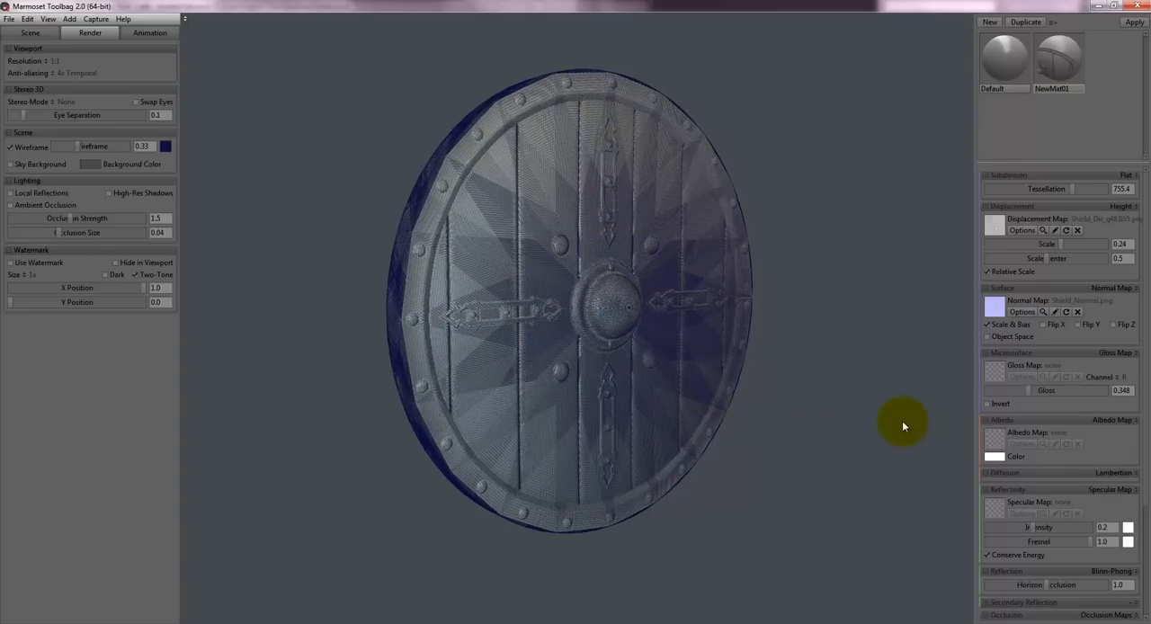
{"action": "left_click_drag", "start_coordinate": [901, 420], "coordinate": [544, 272]}
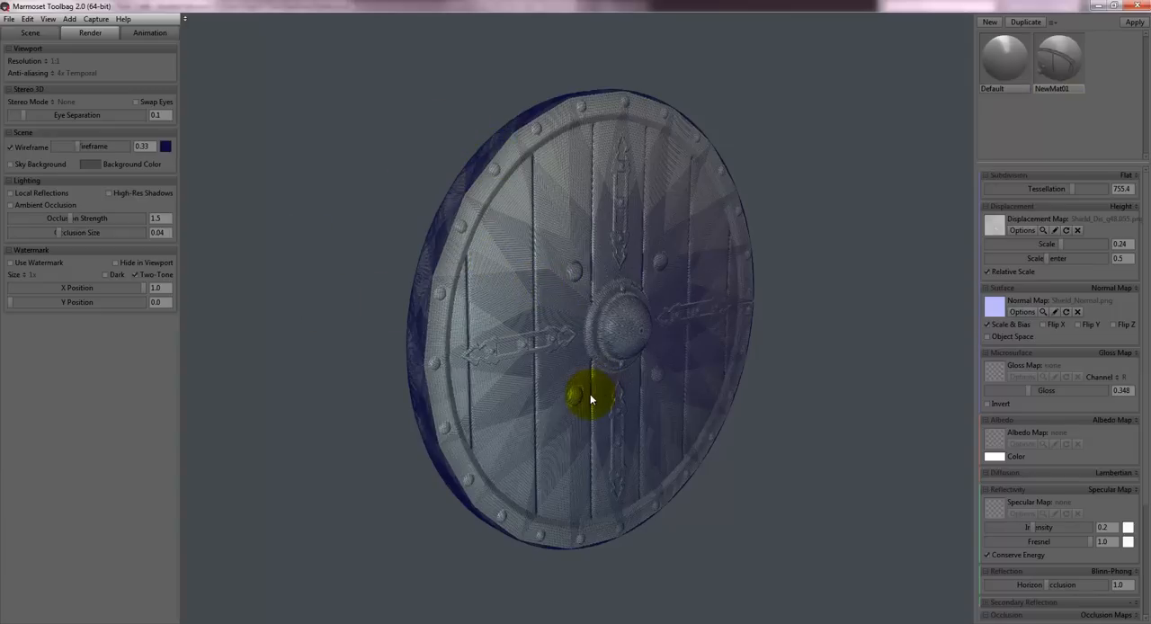
{"action": "left_click_drag", "start_coordinate": [498, 320], "coordinate": [527, 231]}
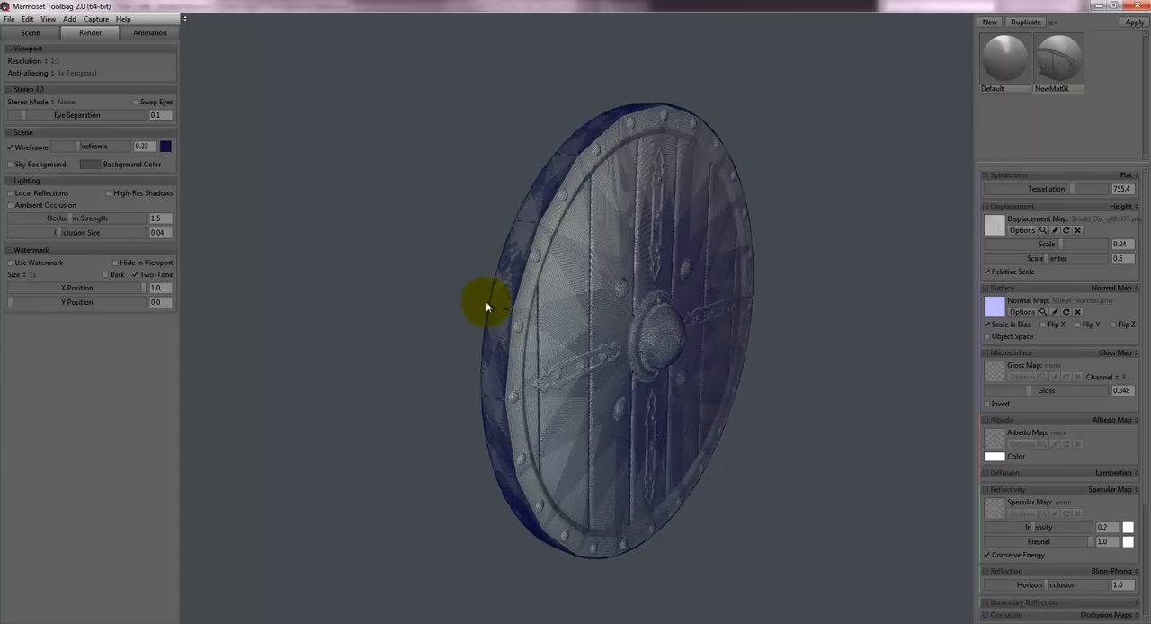
{"action": "left_click_drag", "start_coordinate": [492, 272], "coordinate": [557, 299]}
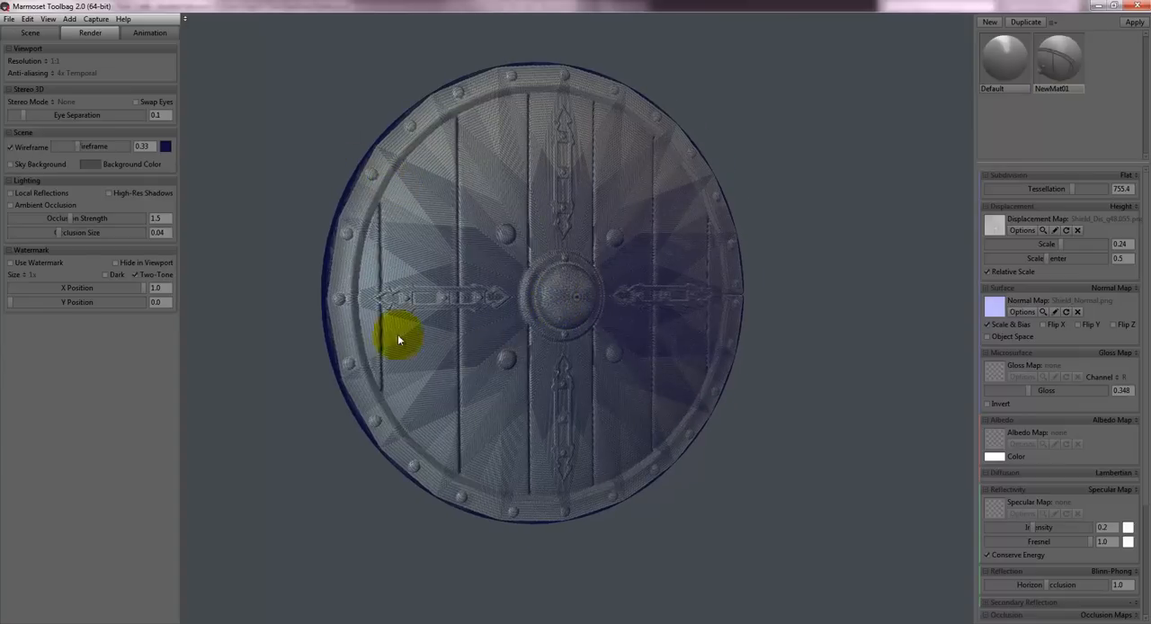
{"action": "left_click_drag", "start_coordinate": [459, 339], "coordinate": [542, 276]}
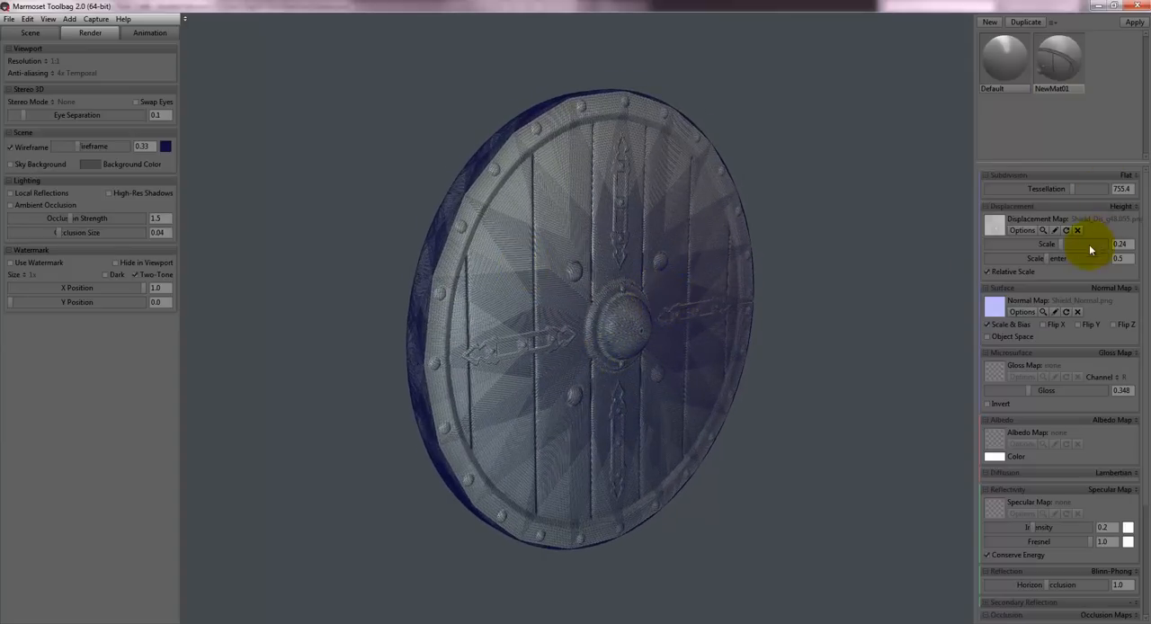
{"action": "left_click_drag", "start_coordinate": [621, 290], "coordinate": [441, 384]}
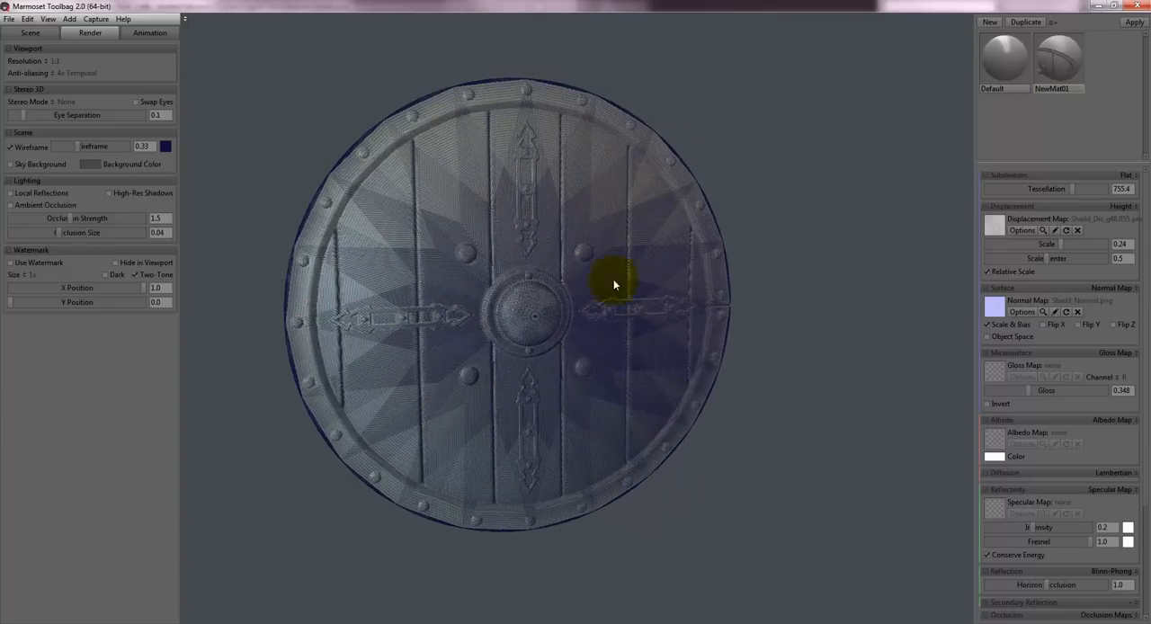
{"action": "left_click_drag", "start_coordinate": [433, 219], "coordinate": [566, 261]}
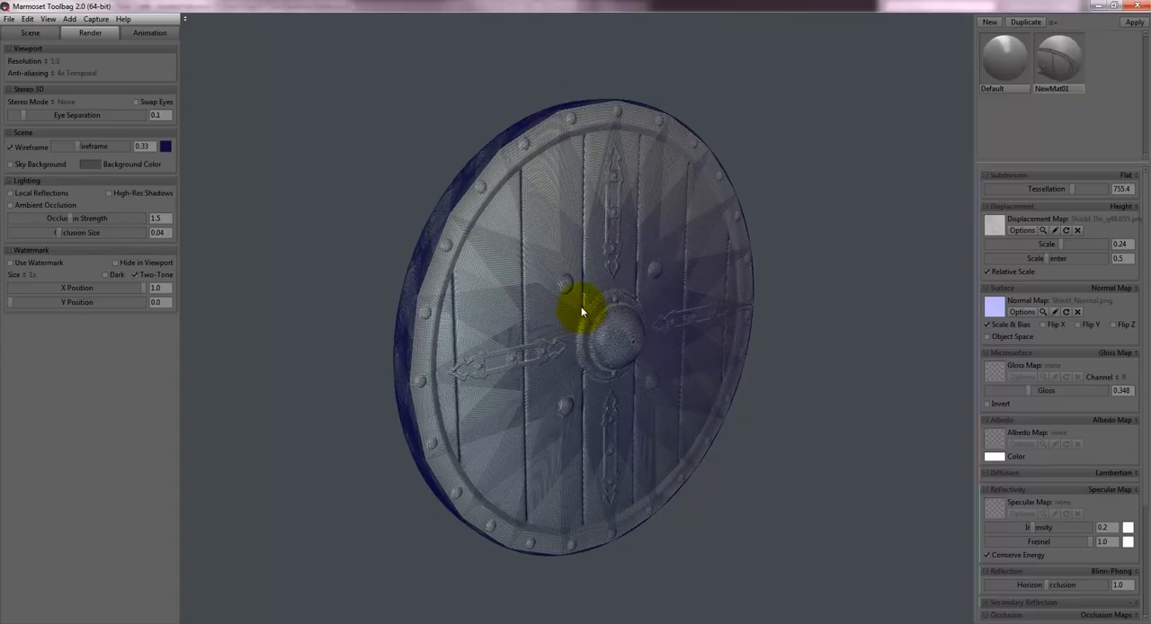
{"action": "left_click_drag", "start_coordinate": [581, 305], "coordinate": [582, 301]}
- Set the shield material's tessellation to 0 and inspect the base mesh's wireframe from the front and at an angle
{"action": "left_click_drag", "start_coordinate": [1072, 190], "coordinate": [316, 153]}
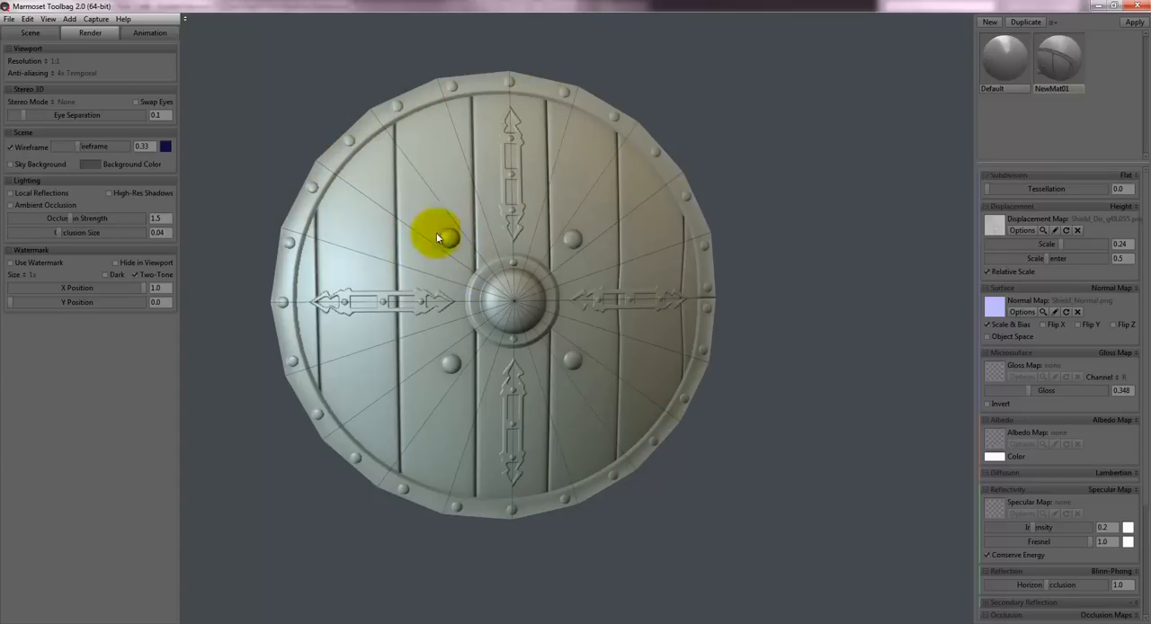
{"action": "left_click_drag", "start_coordinate": [548, 275], "coordinate": [467, 198]}
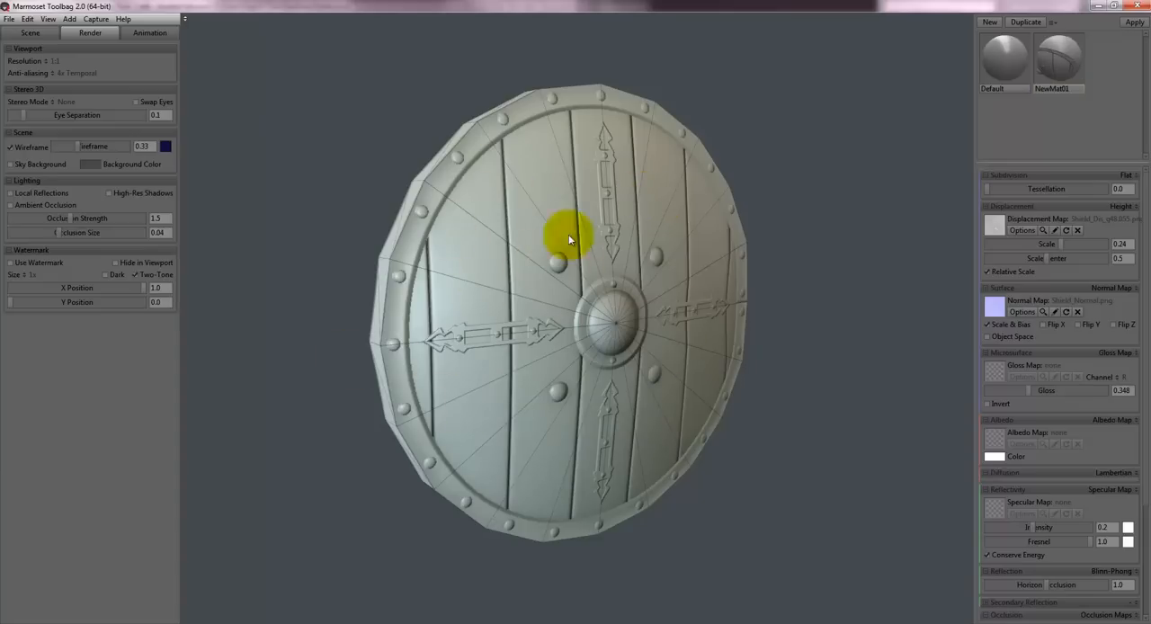
{"action": "mouse_move", "coordinate": [603, 314]}
{"action": "left_mouse_down"}
{"action": "mouse_move", "coordinate": [545, 303]}
{"action": "mouse_move", "coordinate": [585, 303]}
{"action": "left_mouse_up"}
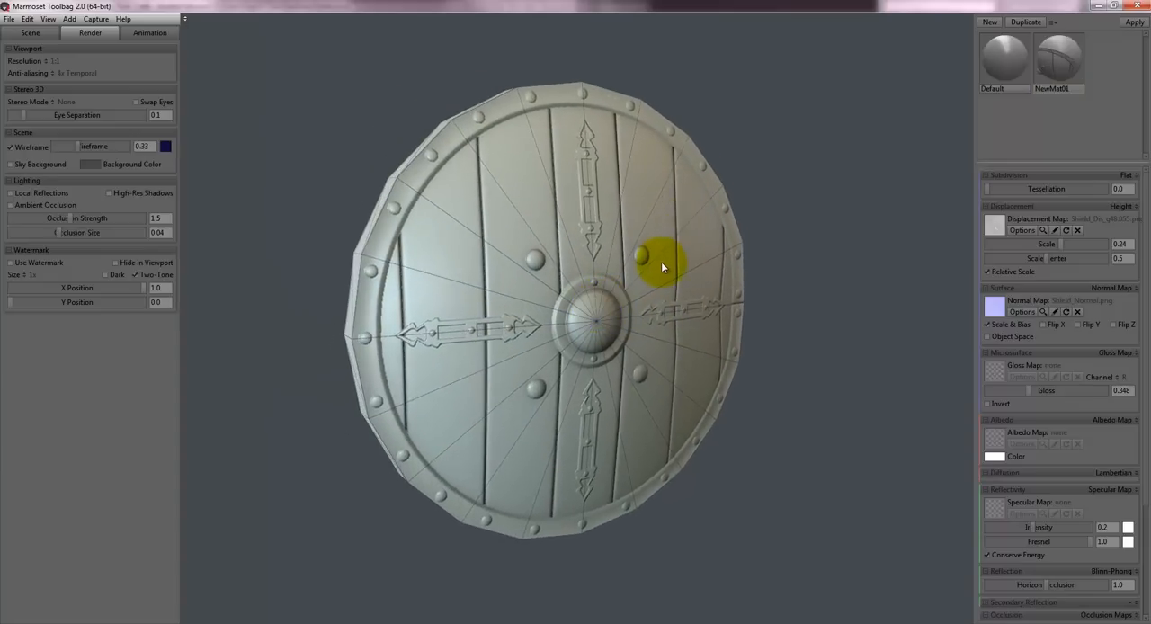
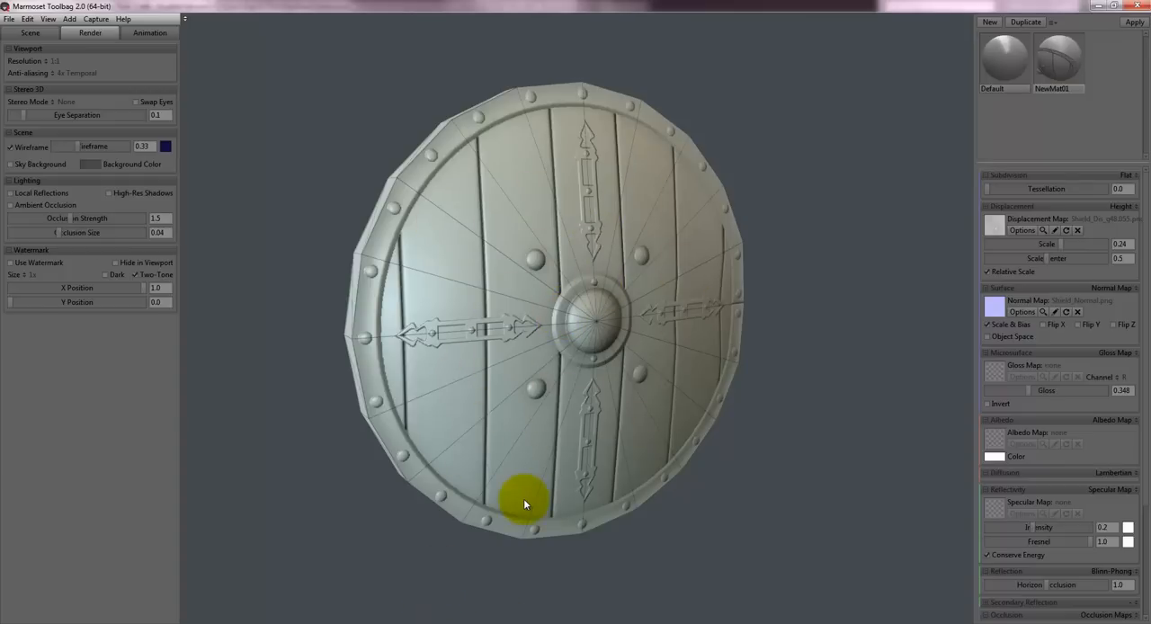
- Switch to 3ds Max and undo the low-poly shield's topology edits until its face has radial edges meeting at the centre
{"action": "left_click", "coordinate": [390, 623]}
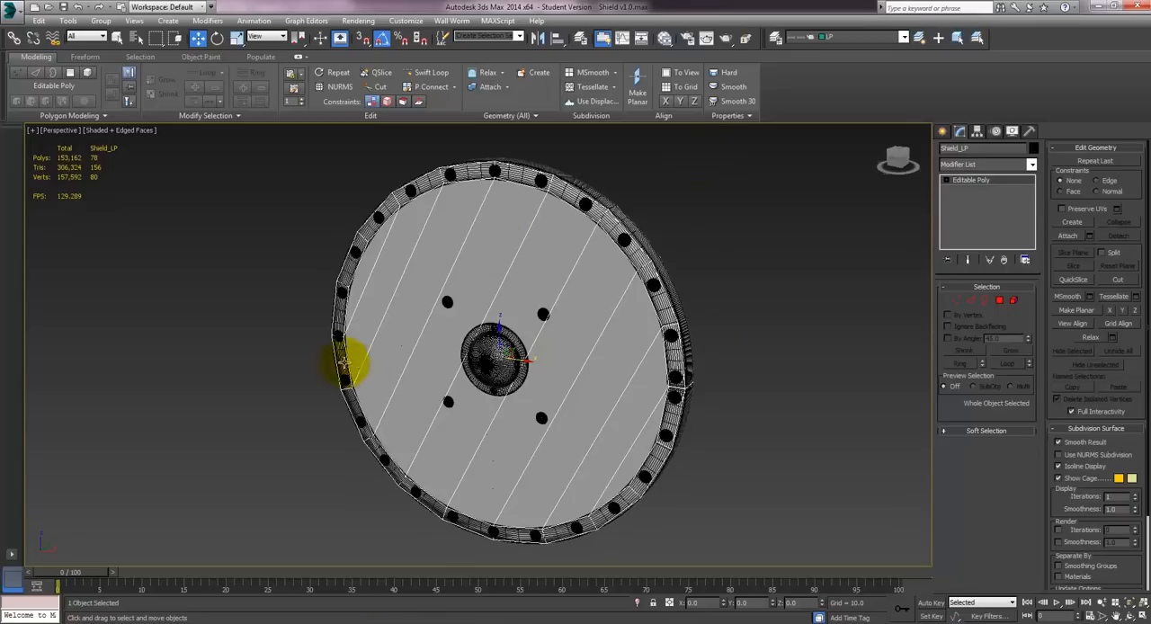
{"action": "left_click", "coordinate": [530, 282]}
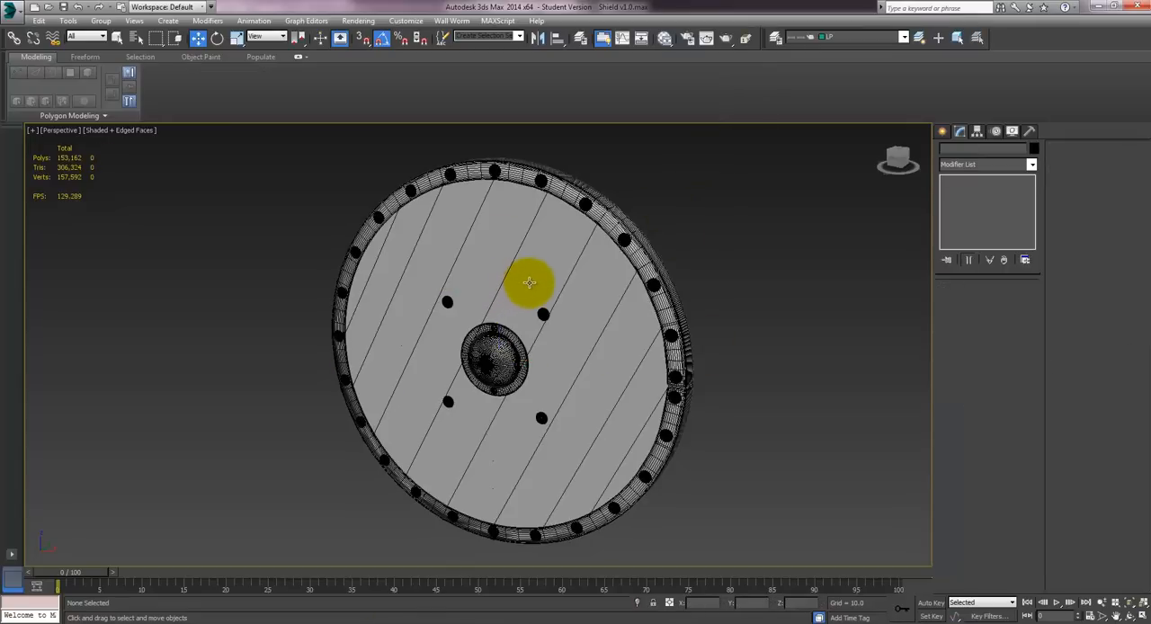
{"action": "left_click", "coordinate": [508, 272]}
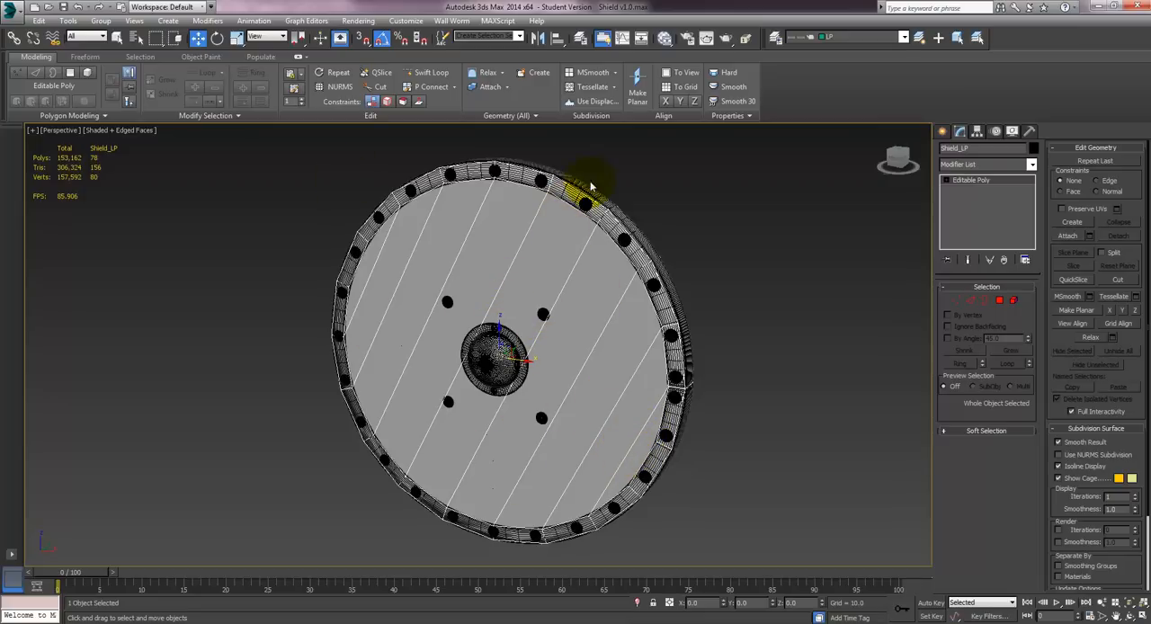
{"action": "left_click", "coordinate": [545, 353]}
{"action": "left_click", "coordinate": [544, 354]}
{"action": "key", "text": "ctrl+z"}
{"action": "key", "text": "ctrl+z"}
{"action": "key", "text": "ctrl+z"}
{"action": "key", "text": "ctrl+z"}
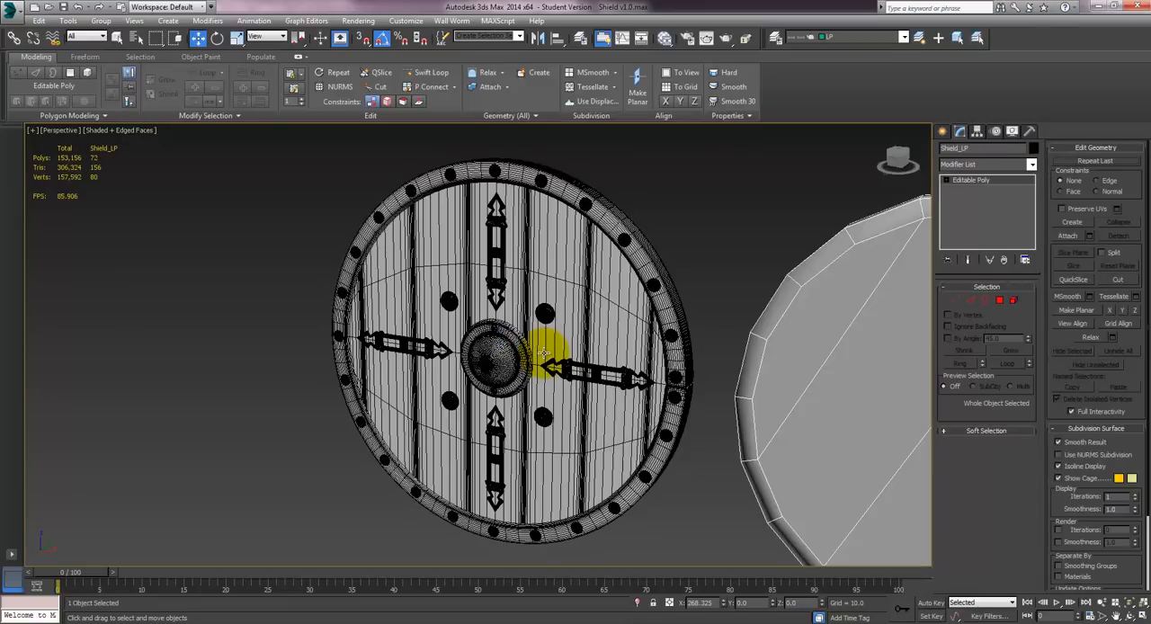
{"action": "key", "text": "ctrl+z"}
{"action": "key", "text": "ctrl+z"}
{"action": "key", "text": "ctrl+z"}
{"action": "key", "text": "ctrl+z"}
{"action": "key", "text": "ctrl+z"}
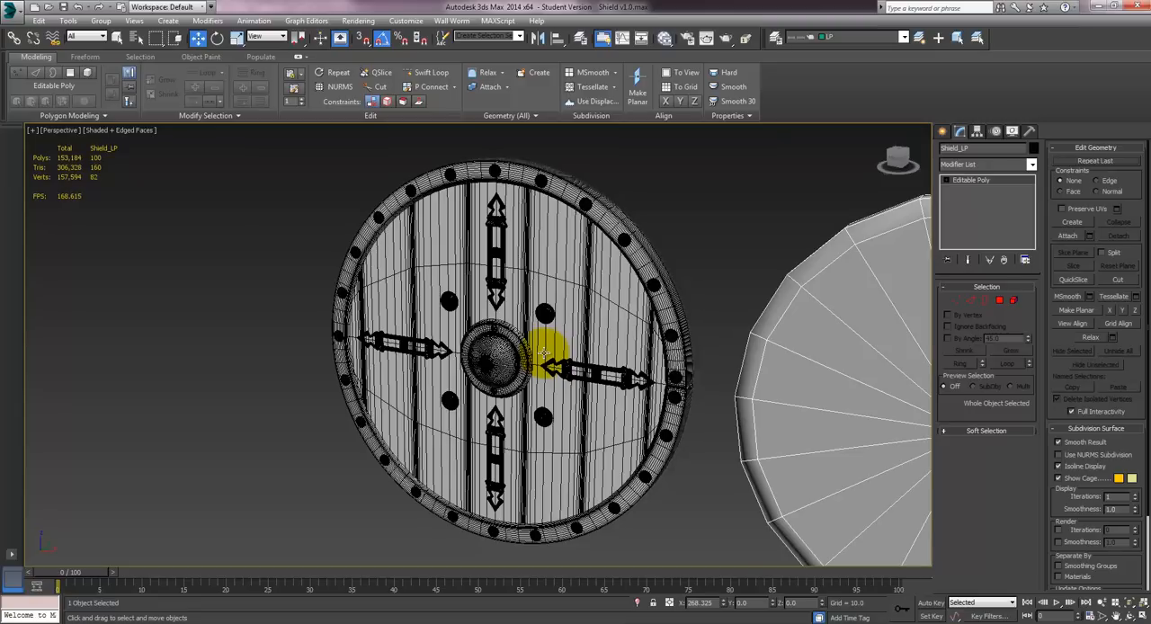
{"action": "key", "text": "ctrl+z"}
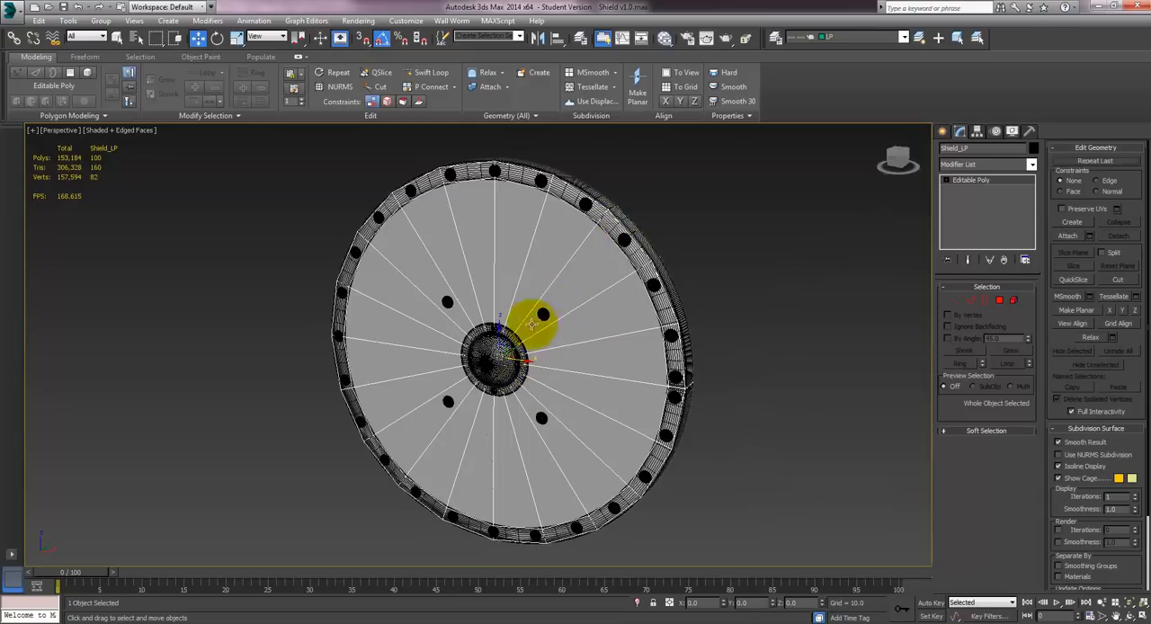
- Select the radial edges on the low-poly shield's faces and connect them with 5 segments to form concentric edge loops
{"action": "middle_click_drag", "start_coordinate": [536, 316], "coordinate": [586, 303], "text": "alt"}
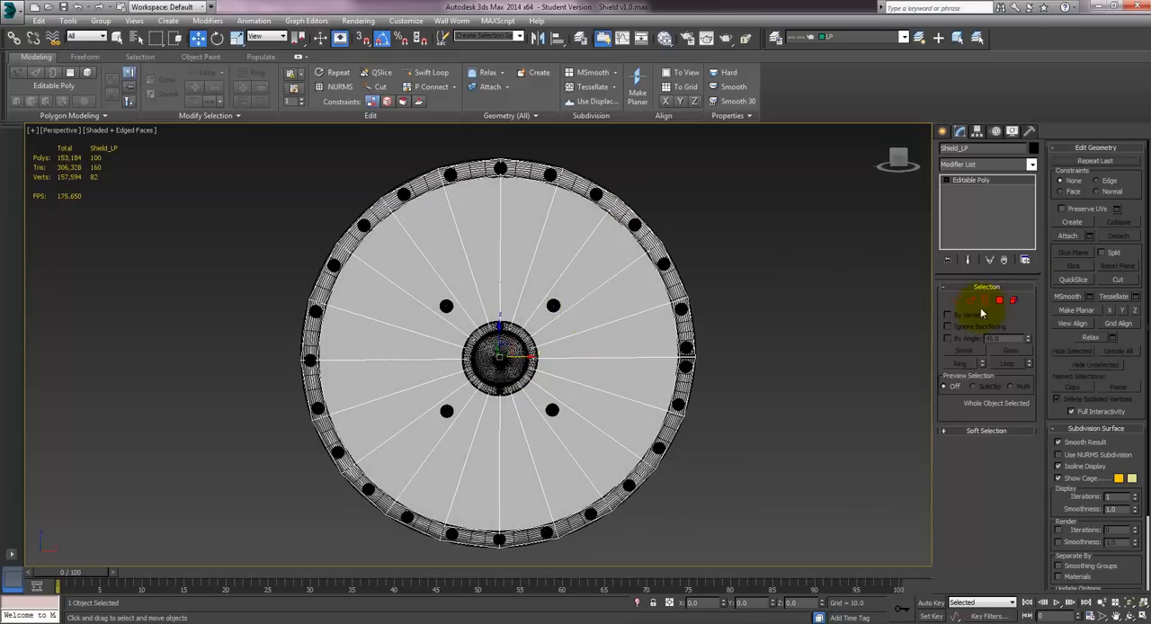
{"action": "key", "text": "2"}
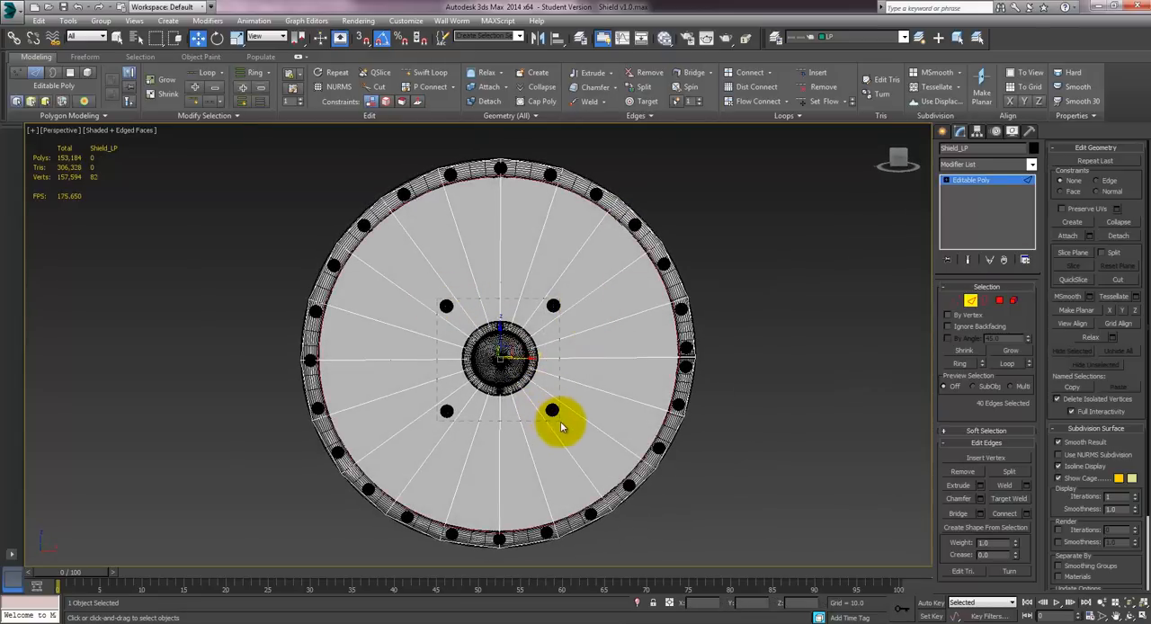
{"action": "key", "text": "ctrl+i"}
{"action": "middle_click_drag", "start_coordinate": [616, 370], "coordinate": [605, 342], "text": "alt"}
{"action": "left_click", "coordinate": [760, 74]}
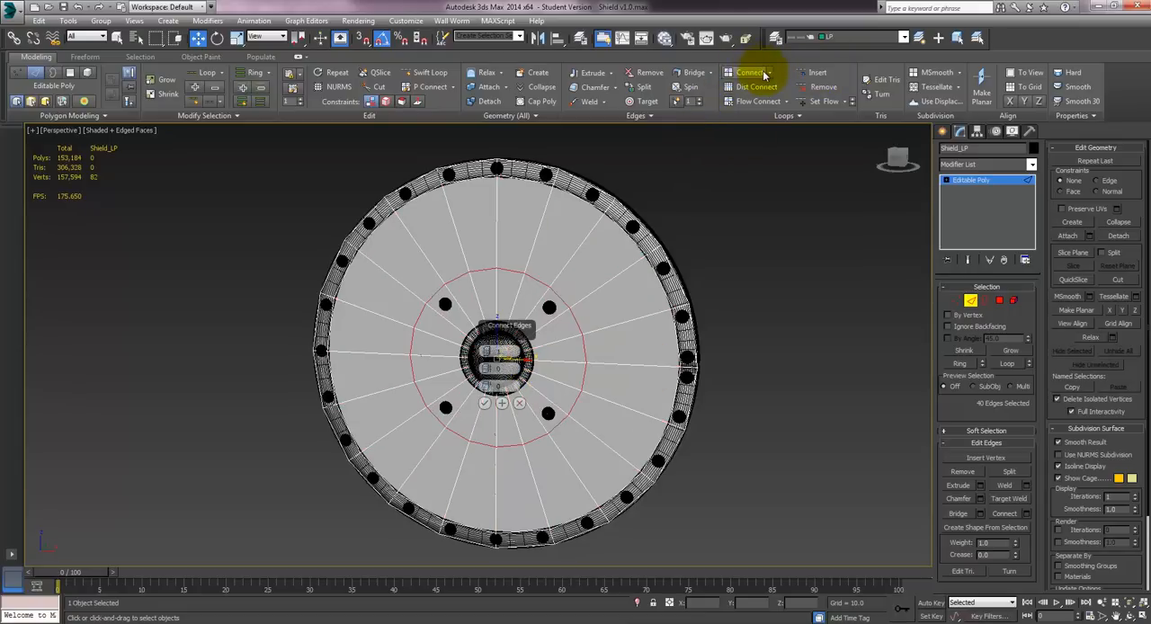
{"action": "left_click_drag", "start_coordinate": [511, 324], "coordinate": [772, 311]}
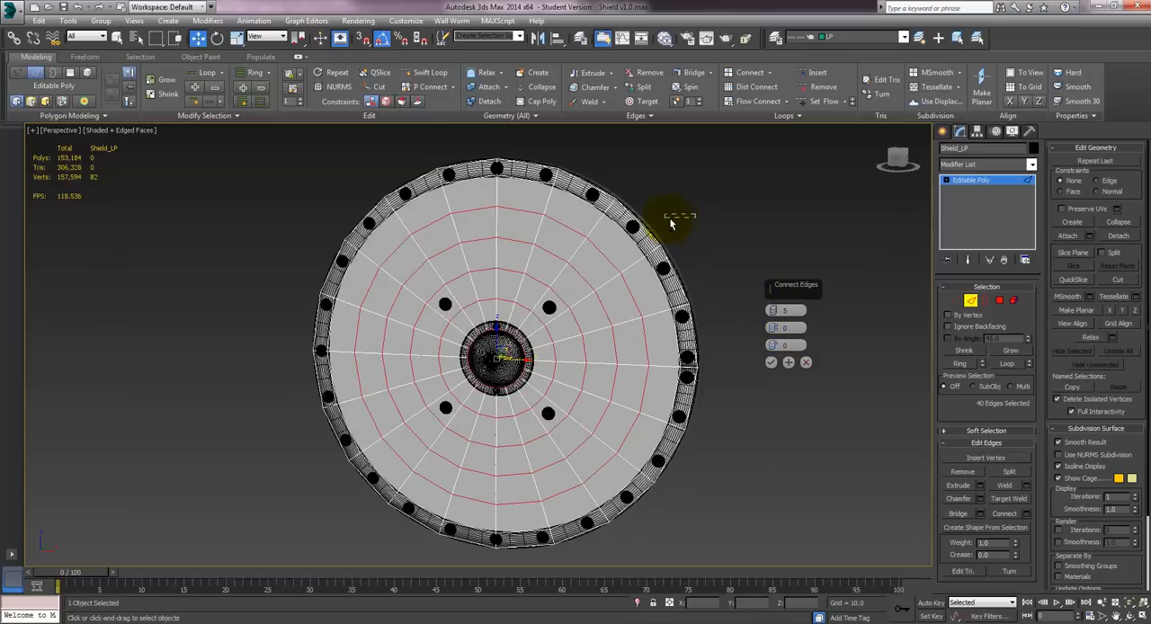
{"action": "middle_click_drag", "start_coordinate": [693, 217], "coordinate": [585, 219], "text": "alt"}
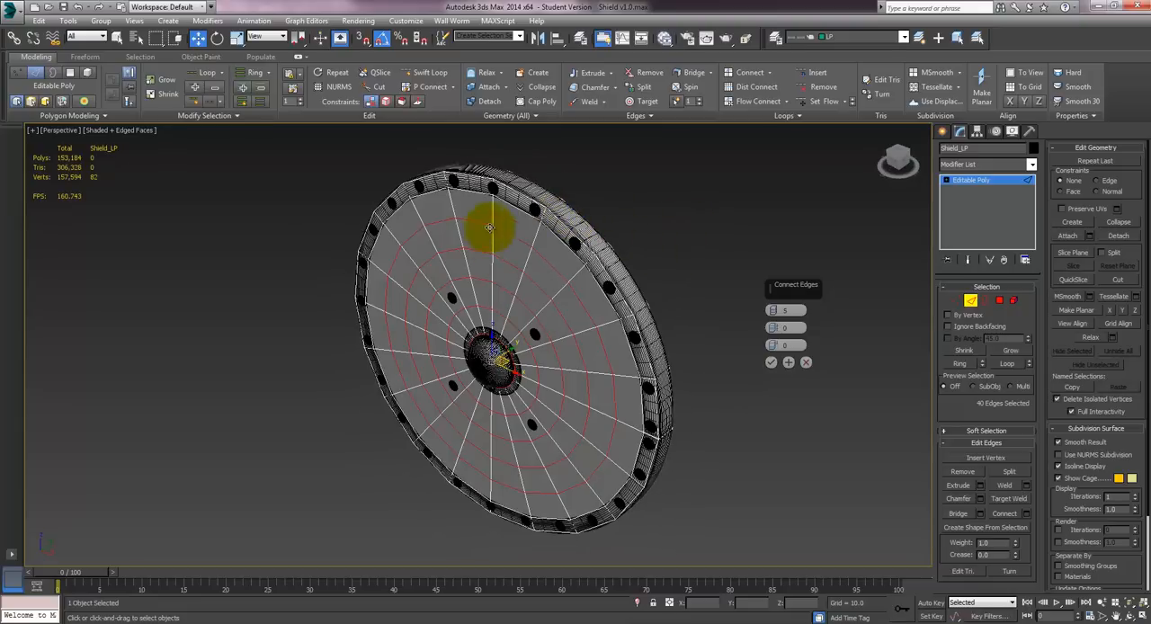
{"action": "middle_click_drag", "start_coordinate": [637, 209], "coordinate": [572, 299], "text": "alt"}
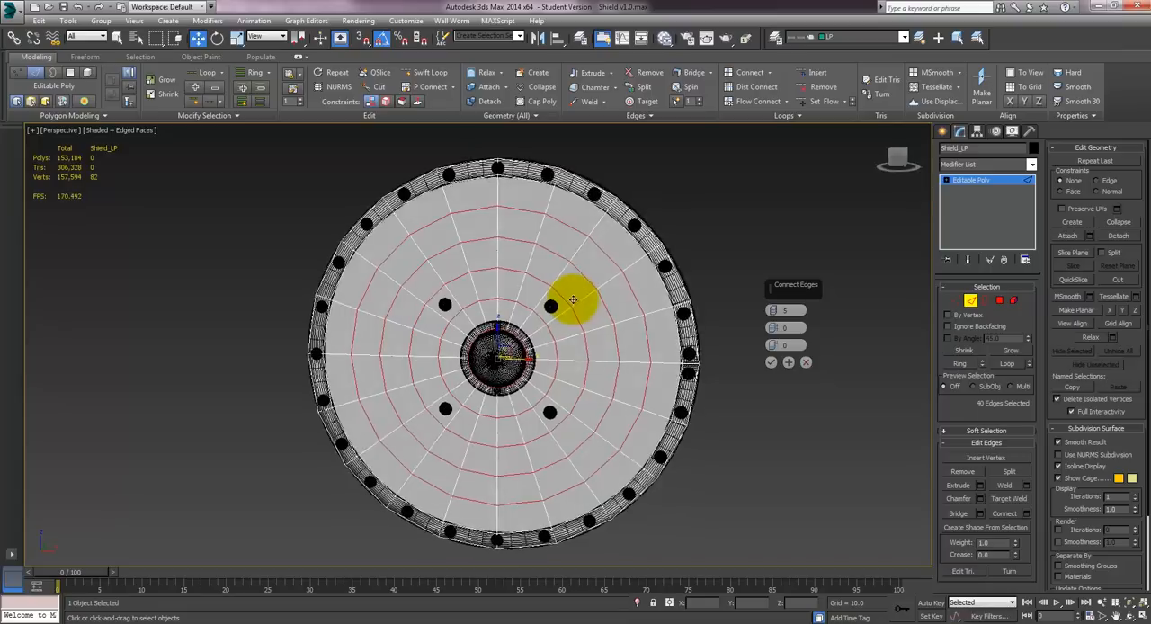
{"action": "left_click", "coordinate": [770, 362]}
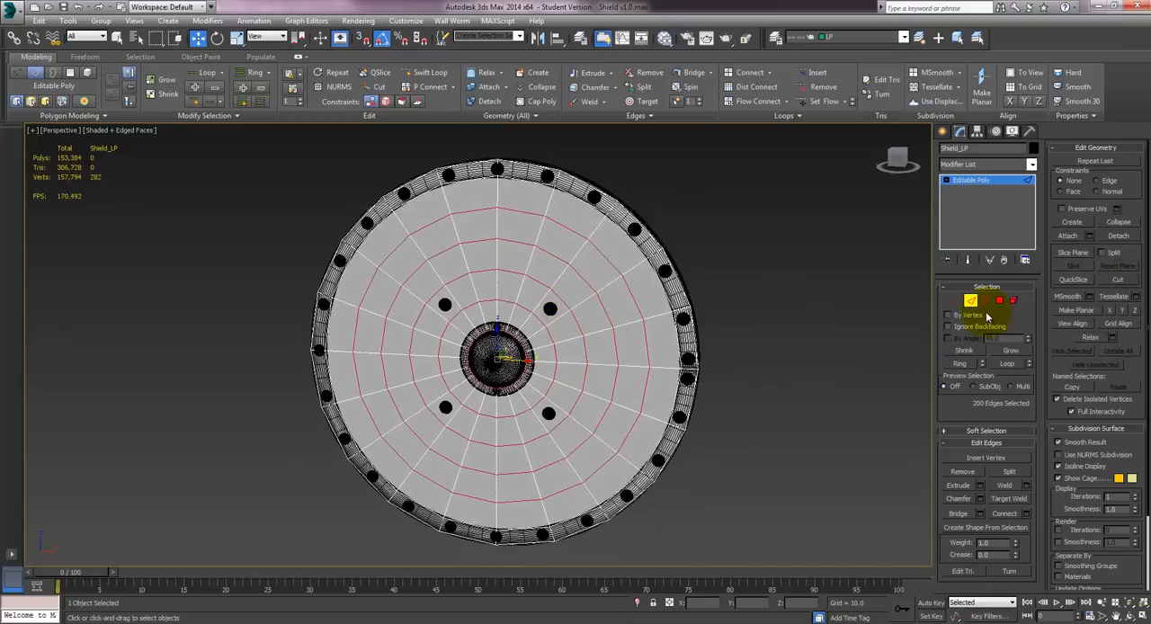
{"action": "left_click", "coordinate": [970, 302]}
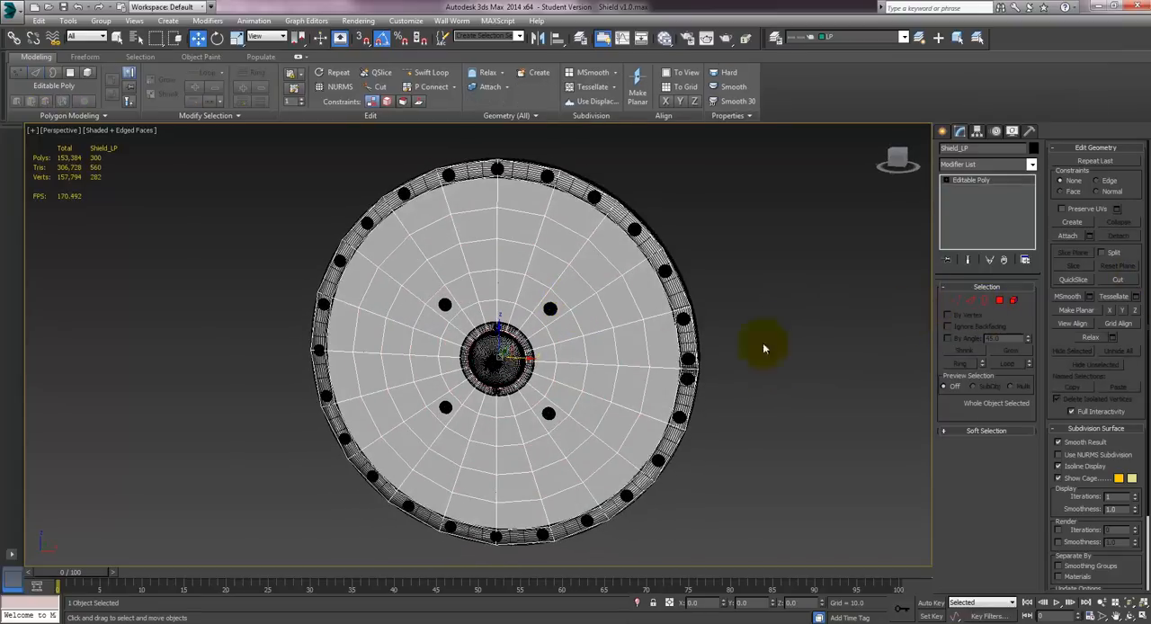
- Export the low-poly shield as an OBJ with quad faces, overwriting Shield_LP.obj on the Desktop
{"action": "left_click", "coordinate": [16, 13]}
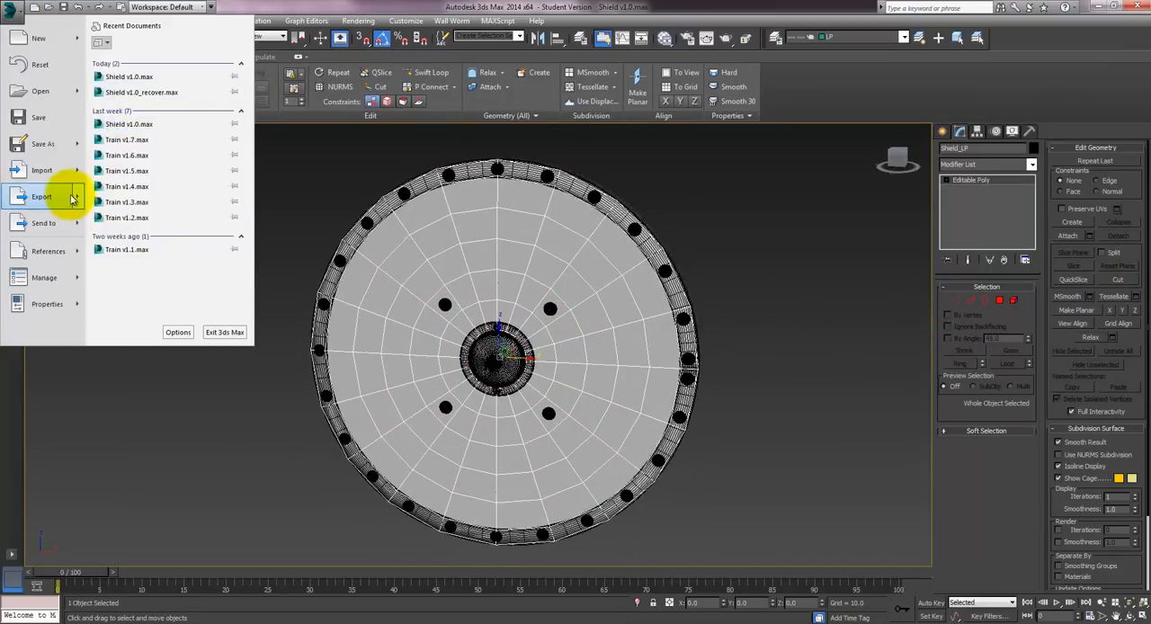
{"action": "left_click", "coordinate": [126, 196]}
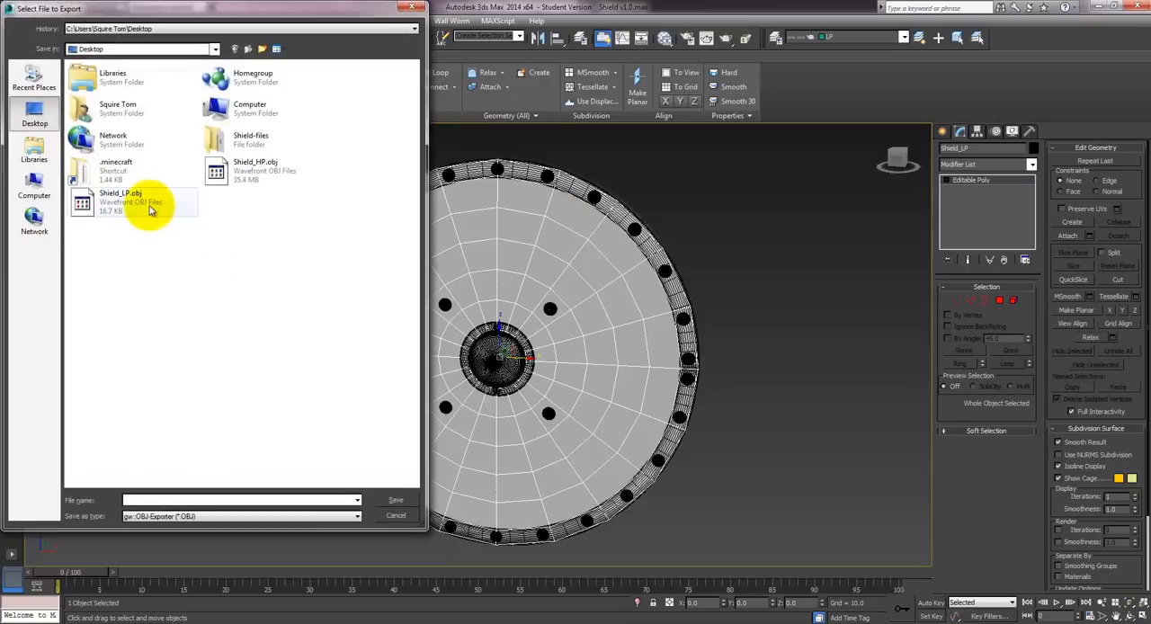
{"action": "left_click", "coordinate": [389, 490]}
{"action": "left_click", "coordinate": [613, 359]}
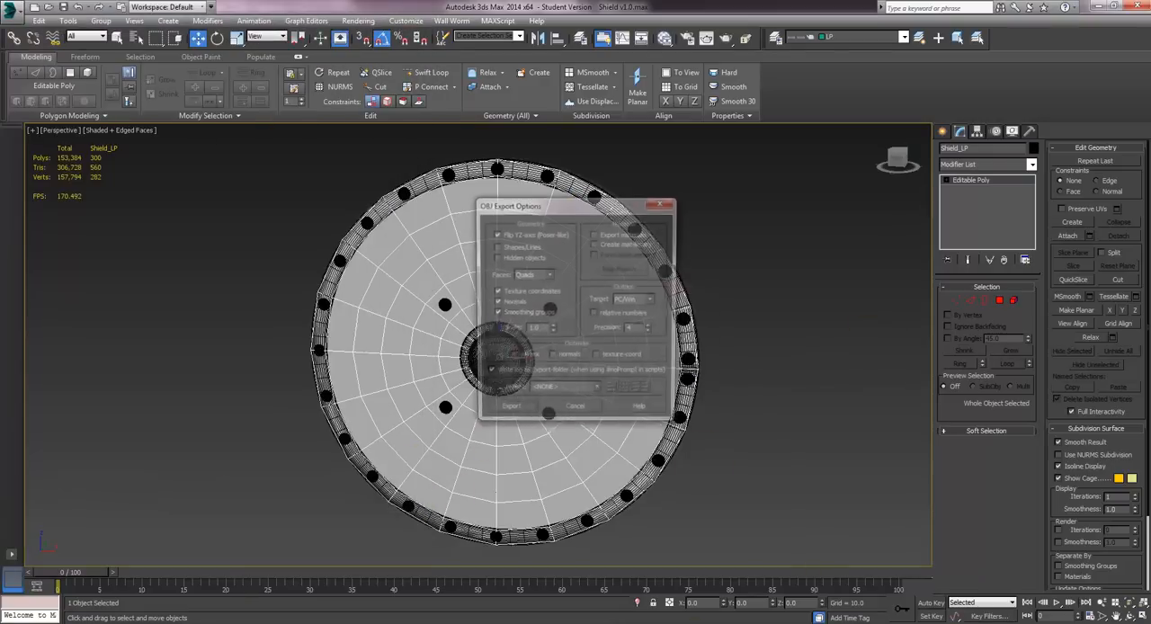
{"action": "left_click", "coordinate": [517, 406]}
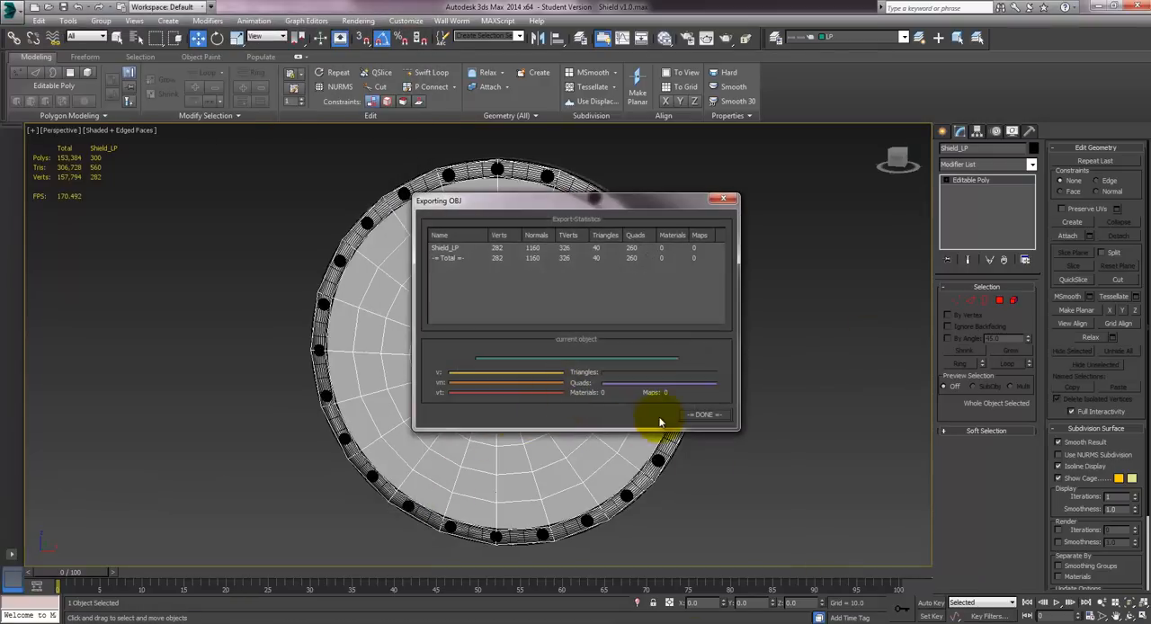
{"action": "left_click", "coordinate": [698, 411]}
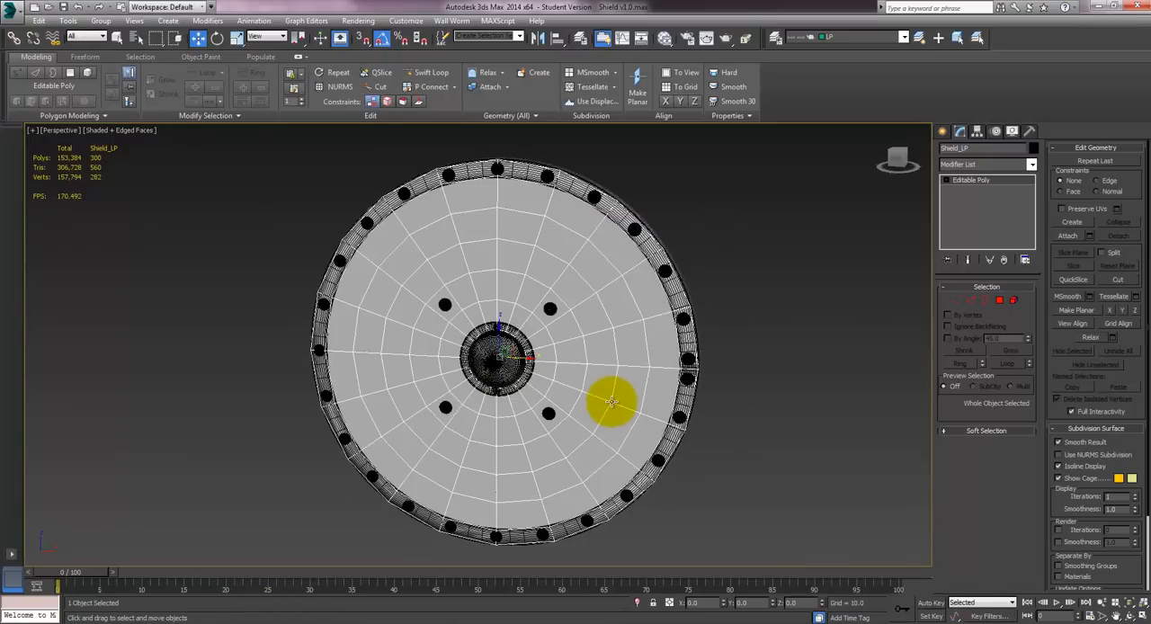
- Switch to Marmoset Toolbag, set the shield material's tessellation to 771.5 and import Shield_LP.obj from the Desktop
{"action": "left_click", "coordinate": [564, 622]}
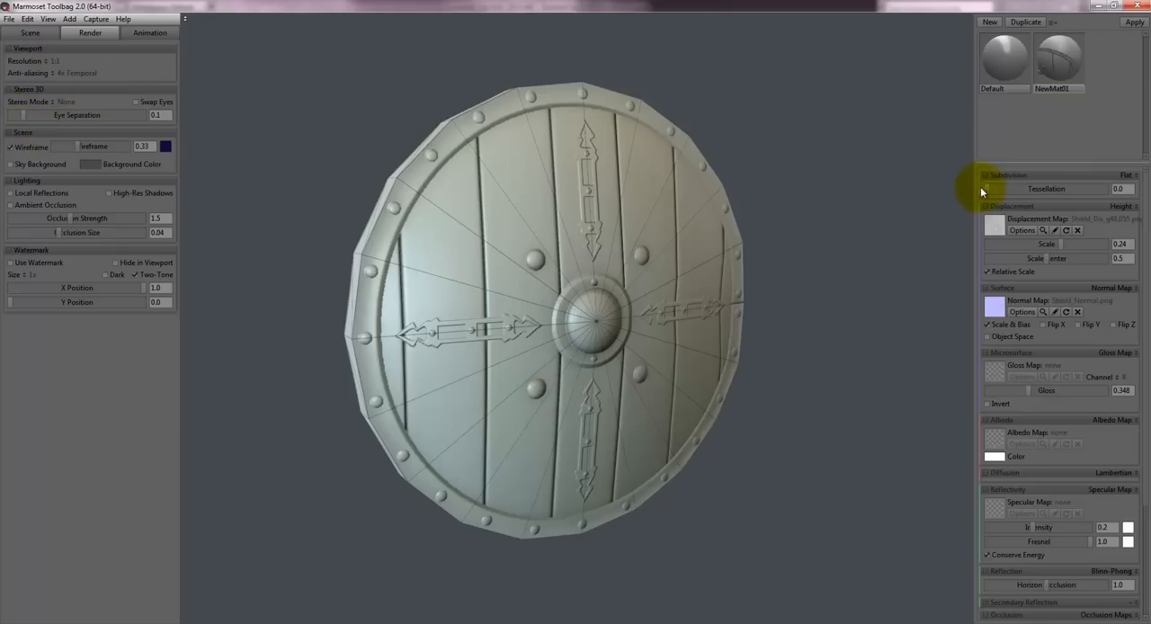
{"action": "left_click_drag", "start_coordinate": [999, 187], "coordinate": [1071, 188]}
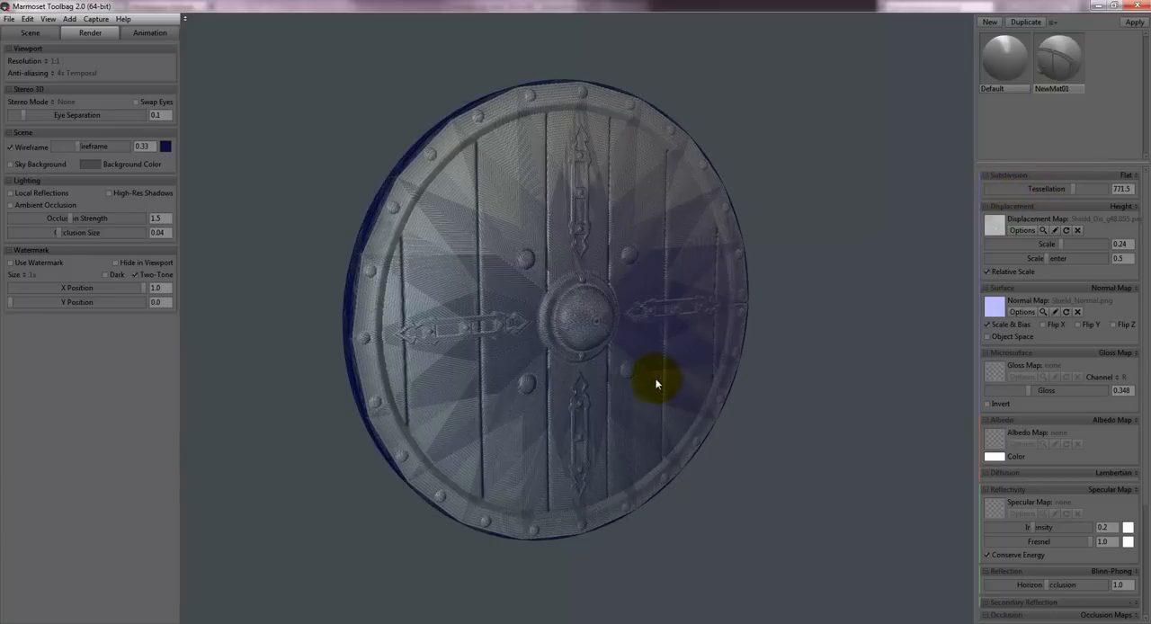
{"action": "left_click", "coordinate": [70, 19]}
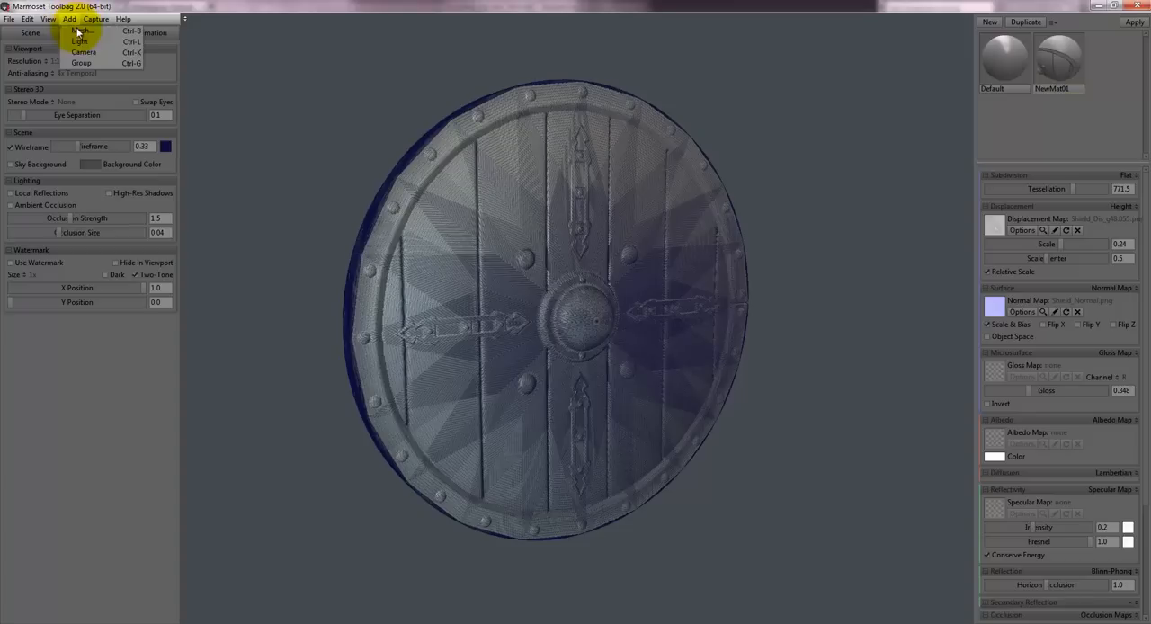
{"action": "left_click", "coordinate": [81, 30]}
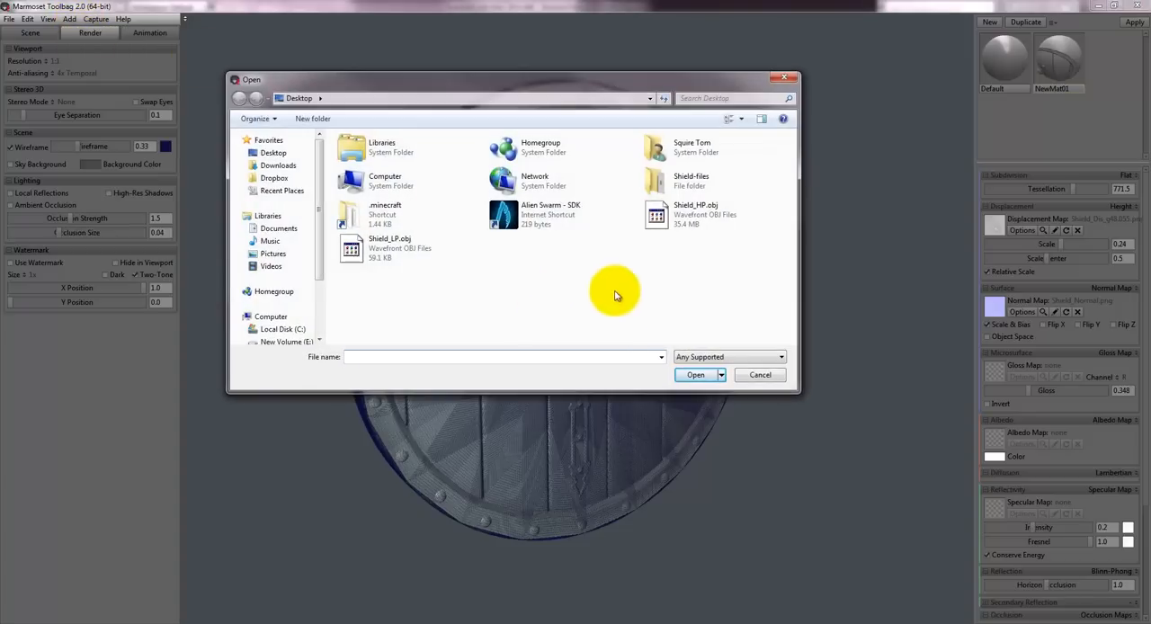
{"action": "left_click", "coordinate": [380, 260]}
{"action": "left_click", "coordinate": [695, 374]}
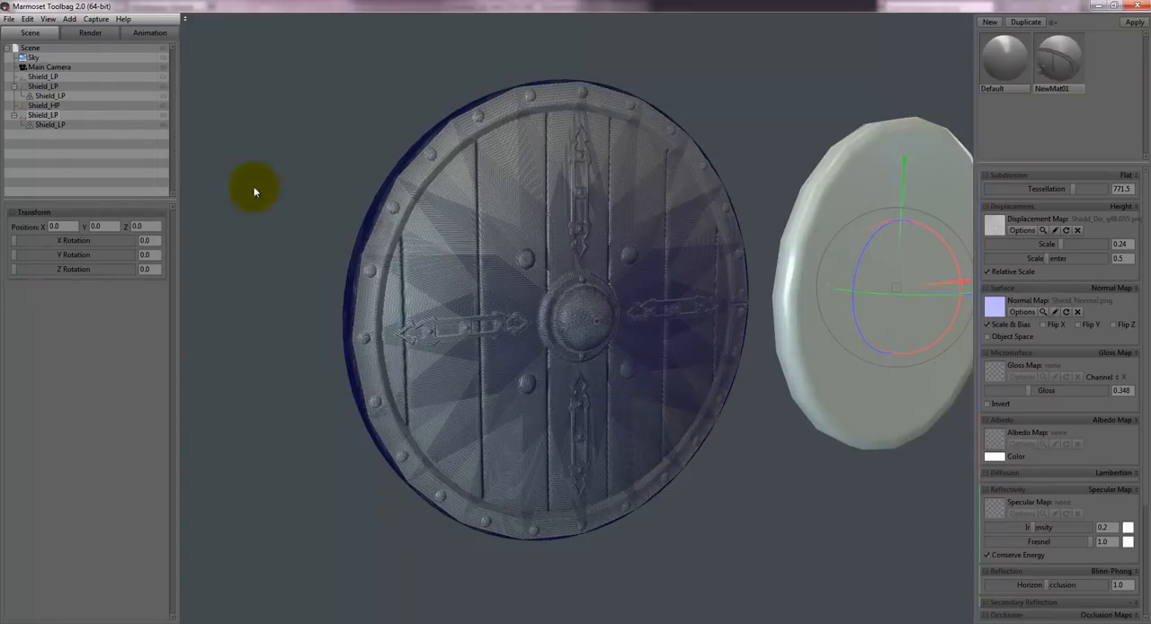
- Turn off the wireframe overlay and assign the NewMat01 material to the newly imported low-poly shield
{"action": "left_click", "coordinate": [92, 34]}
{"action": "left_click", "coordinate": [11, 146]}
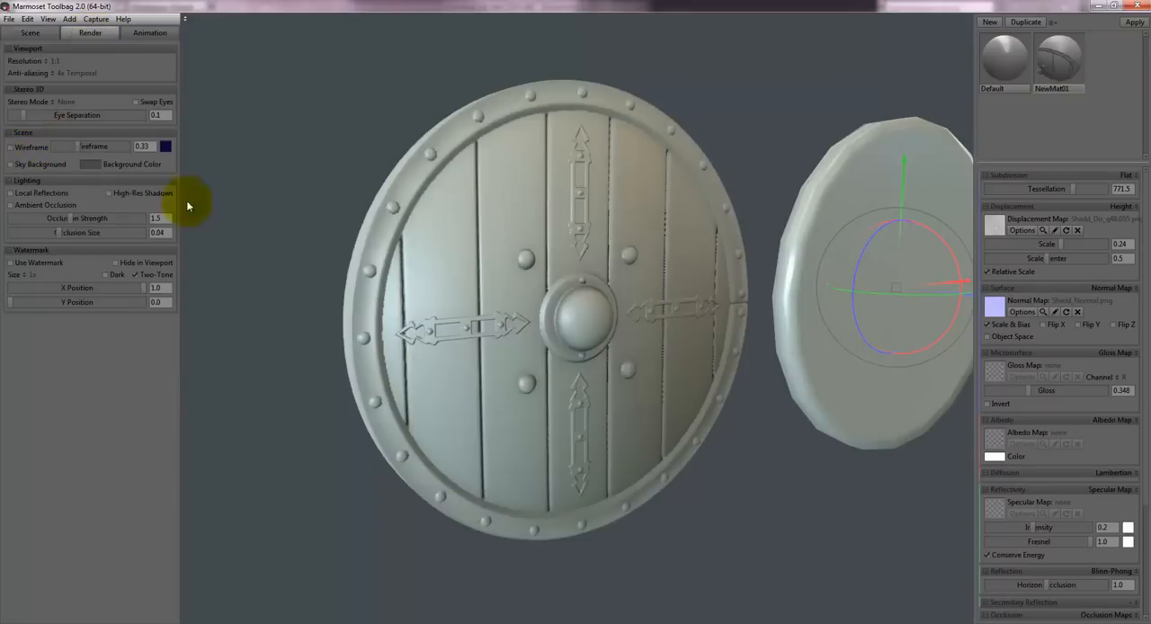
{"action": "left_click_drag", "start_coordinate": [1063, 64], "coordinate": [841, 342]}
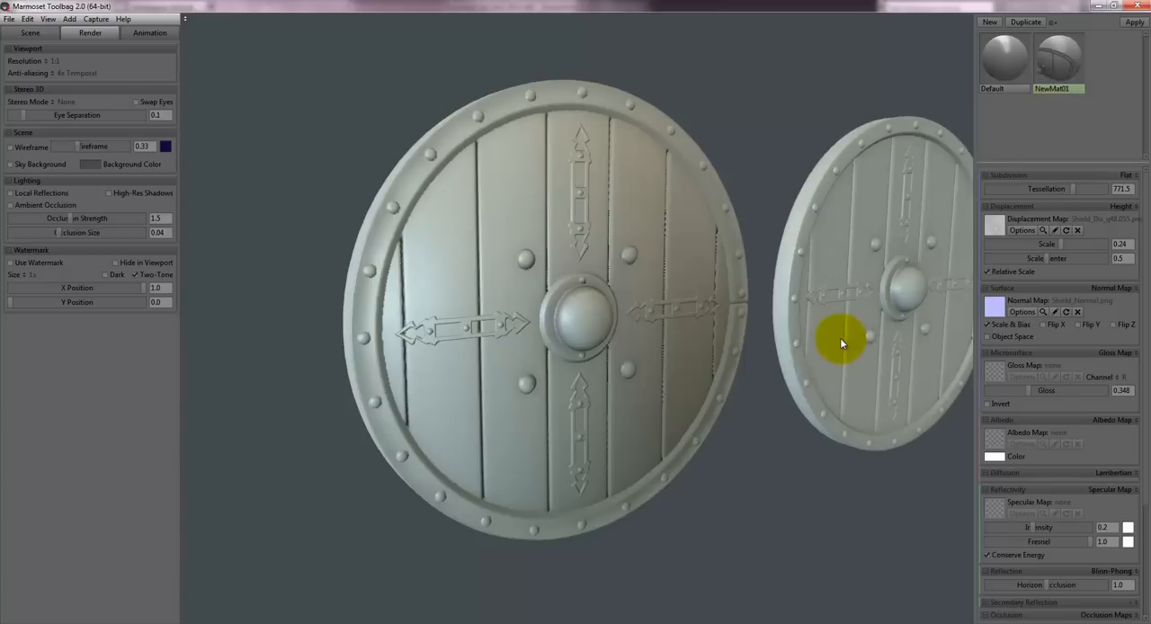
- Compare the displaced detail of both low-poly shields, and delete the original one while keeping the newly imported version
{"action": "left_click_drag", "start_coordinate": [748, 467], "coordinate": [691, 340]}
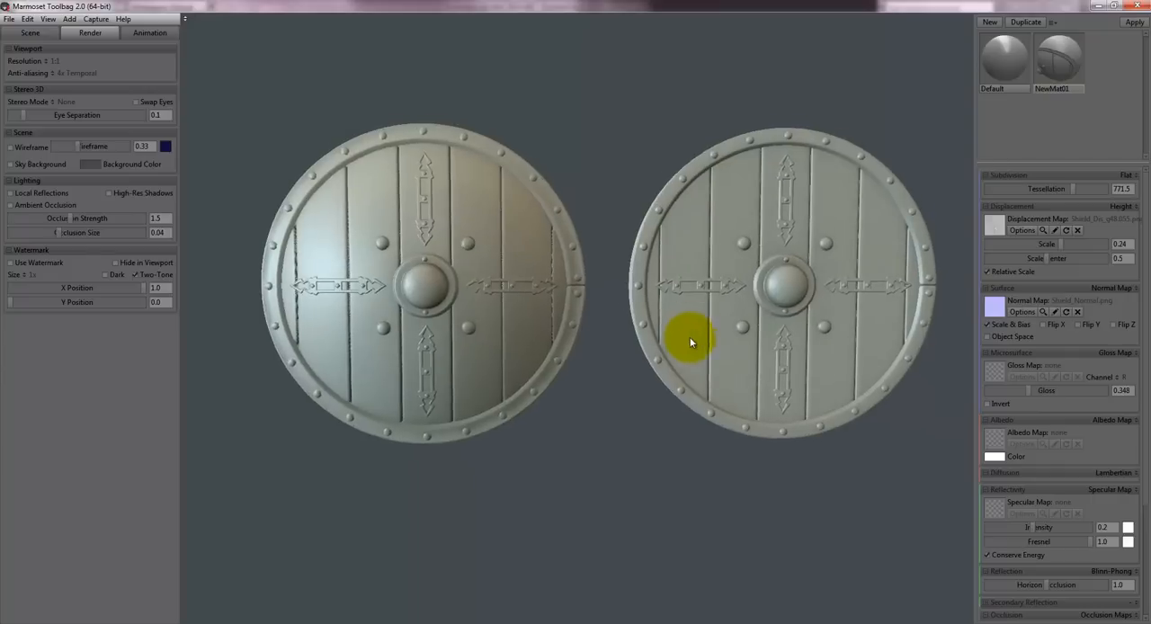
{"action": "left_click_drag", "start_coordinate": [584, 389], "coordinate": [531, 380]}
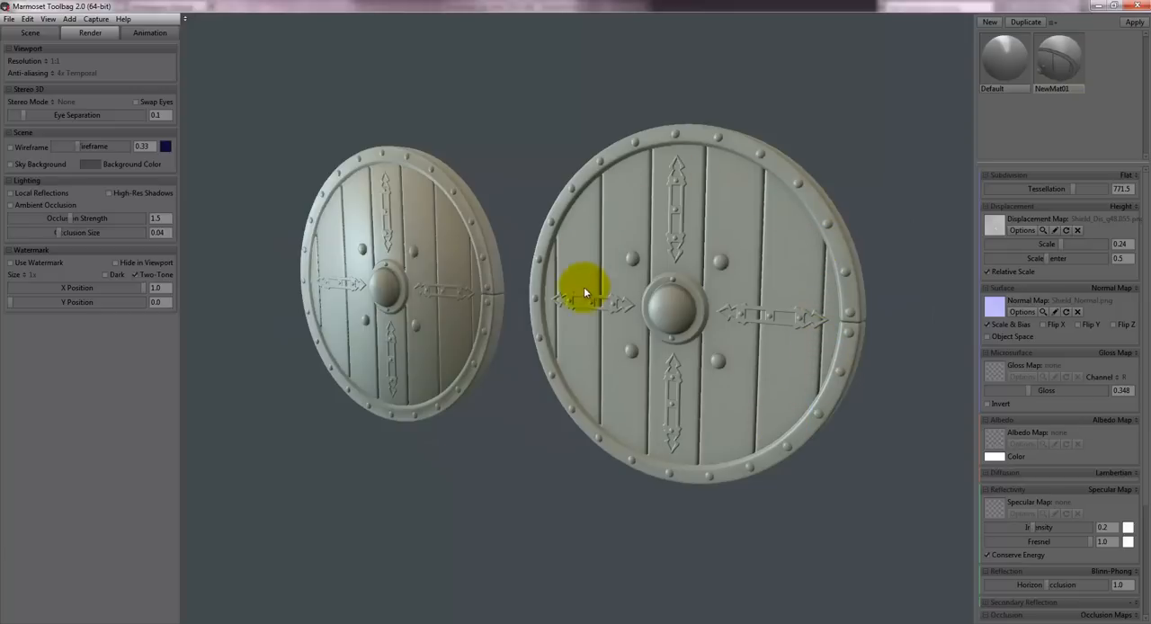
{"action": "left_click_drag", "start_coordinate": [520, 436], "coordinate": [522, 239]}
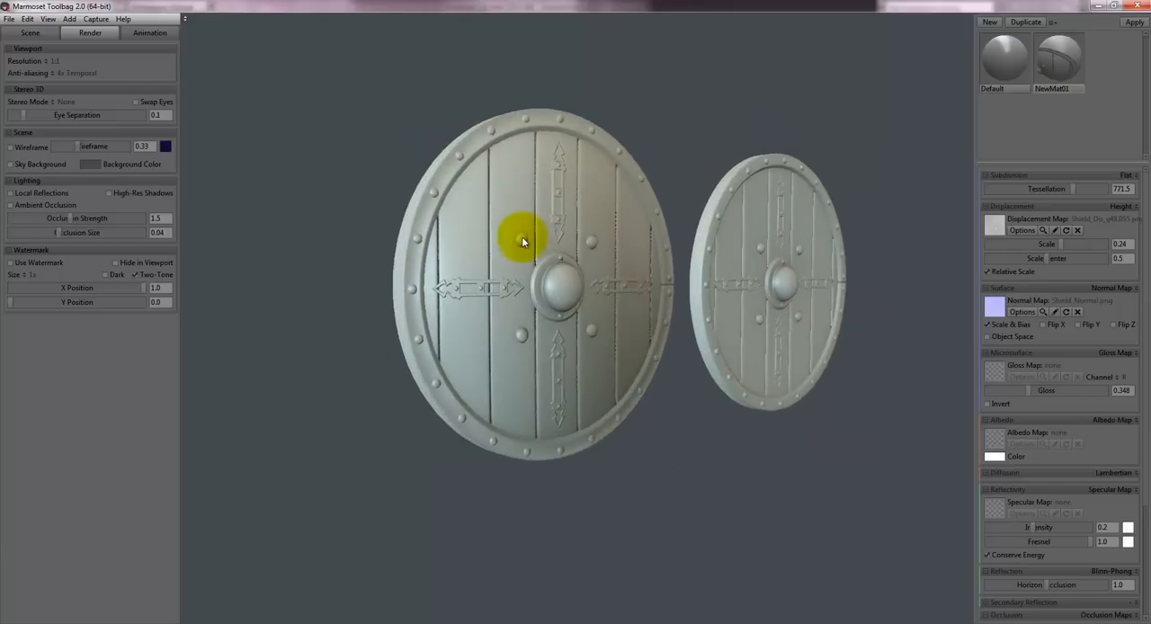
{"action": "double_click", "coordinate": [522, 239]}
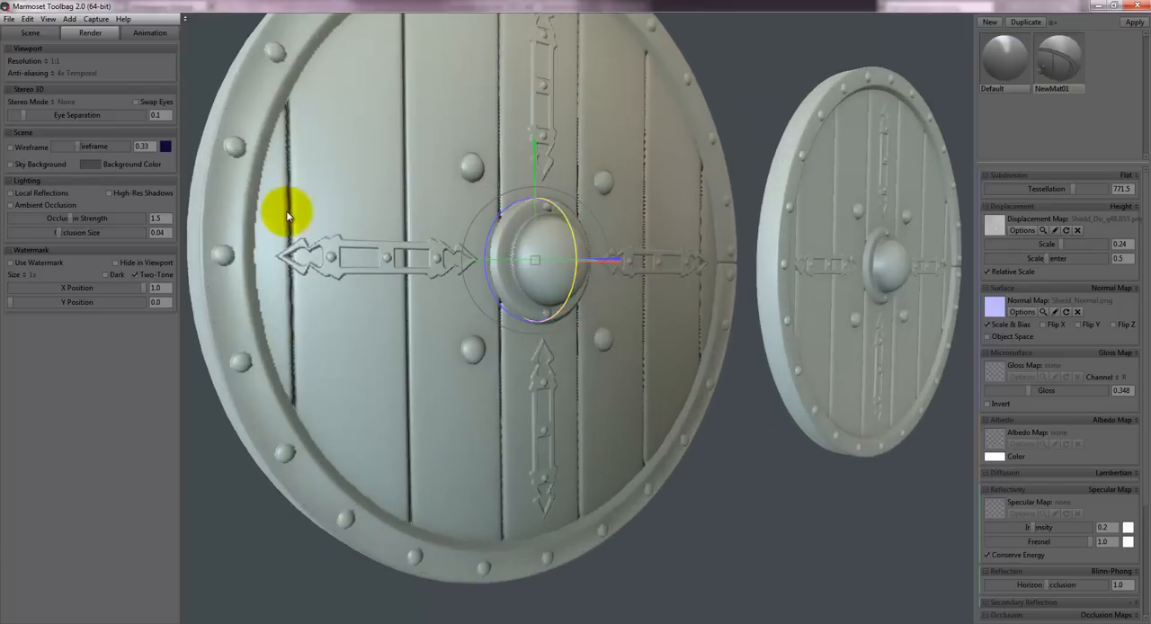
{"action": "left_click_drag", "start_coordinate": [818, 310], "coordinate": [329, 398]}
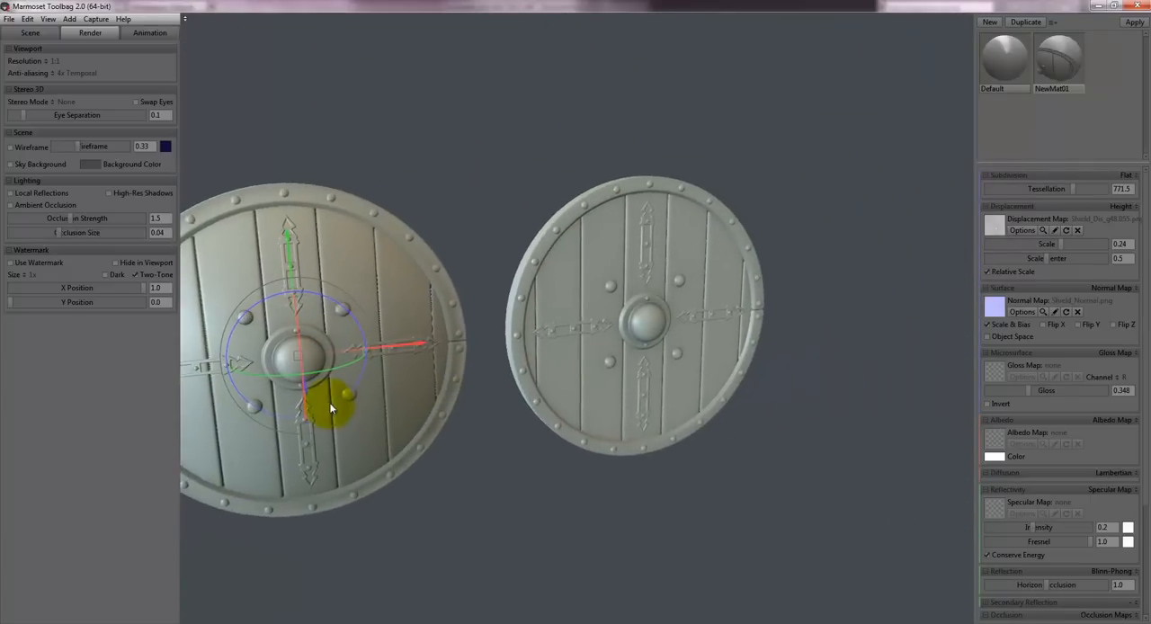
{"action": "key", "text": "Delete"}
{"action": "left_click", "coordinate": [608, 401]}
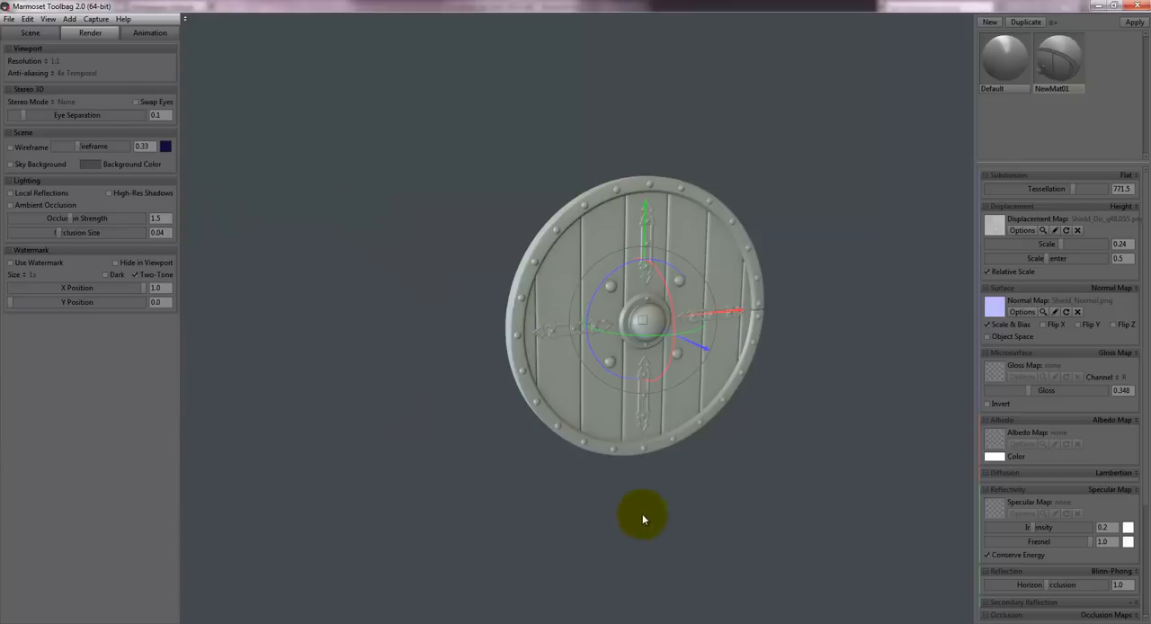
- Import the high-poly mesh Shield_HP.obj from the Desktop into the scene
{"action": "left_click_drag", "start_coordinate": [715, 453], "coordinate": [729, 290]}
{"action": "scroll", "coordinate": [643, 346], "scroll_direction": "up", "scroll_amount": 5}
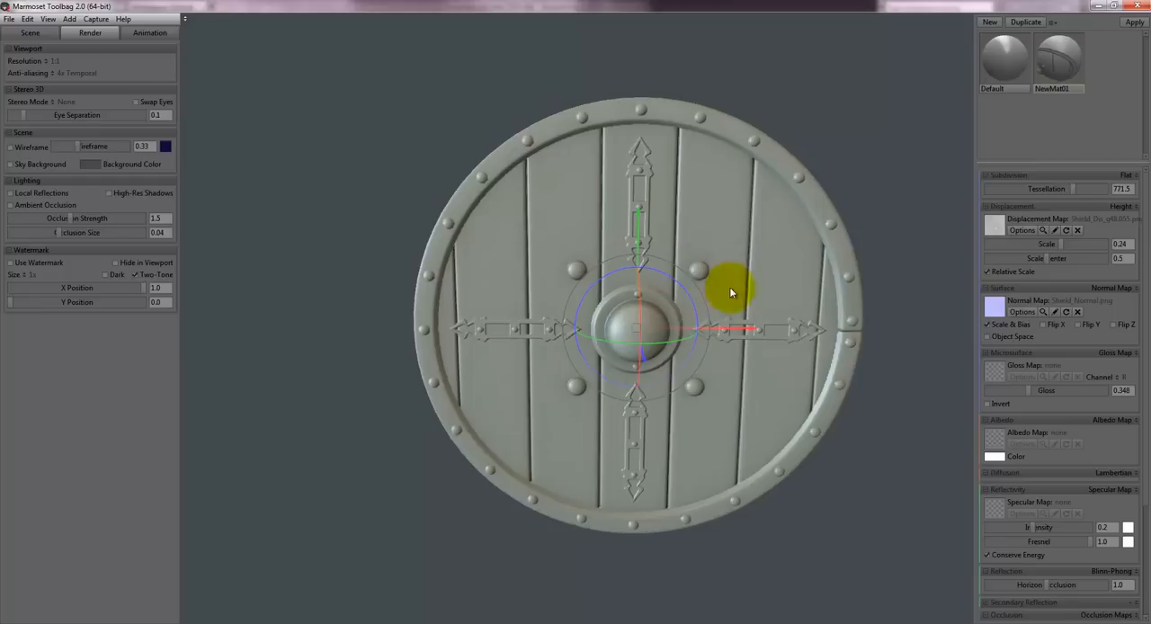
{"action": "left_click", "coordinate": [67, 20]}
{"action": "left_click", "coordinate": [80, 38]}
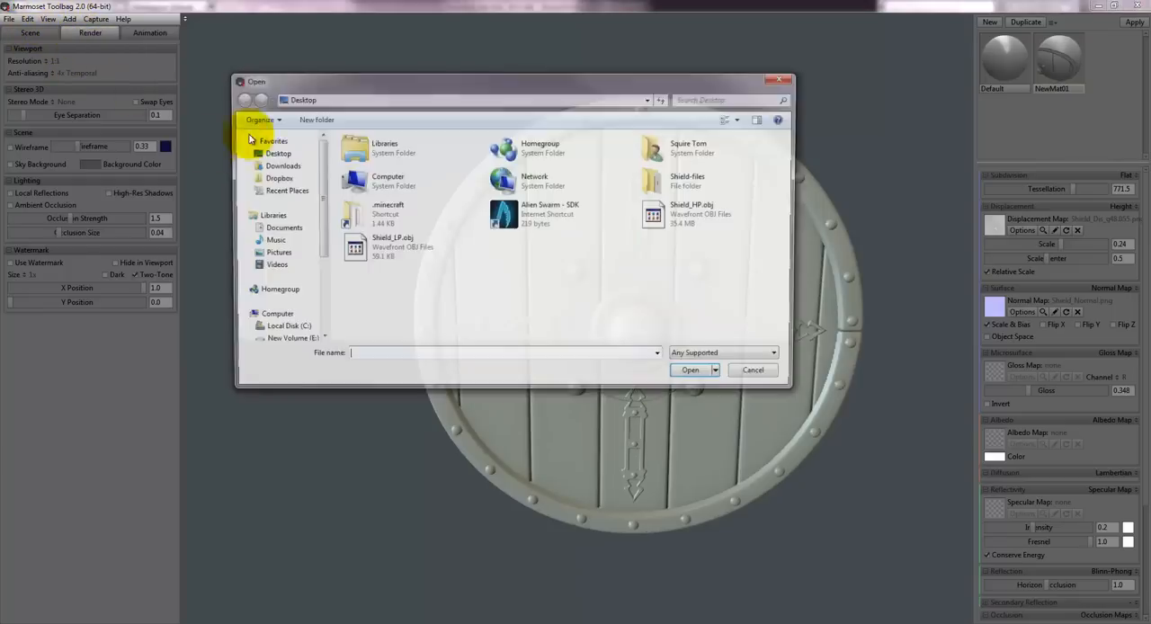
{"action": "double_click", "coordinate": [680, 220]}
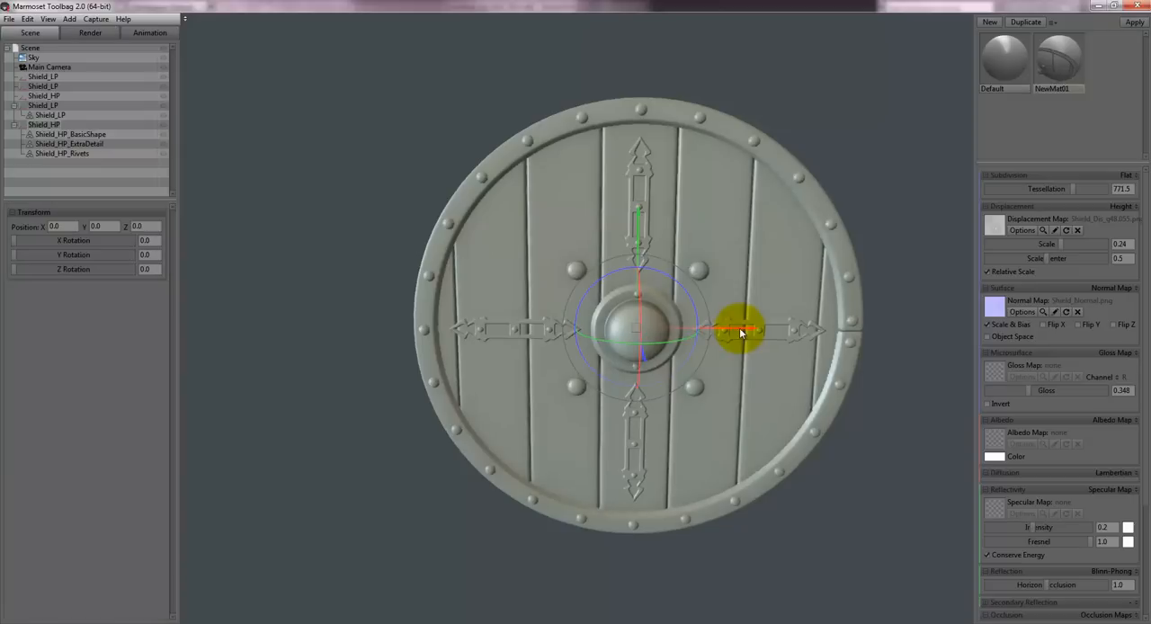
- Move the high-poly shield sideways along X to about -265.4 so it stands beside the low-poly shield
{"action": "left_click_drag", "start_coordinate": [739, 328], "coordinate": [290, 339]}
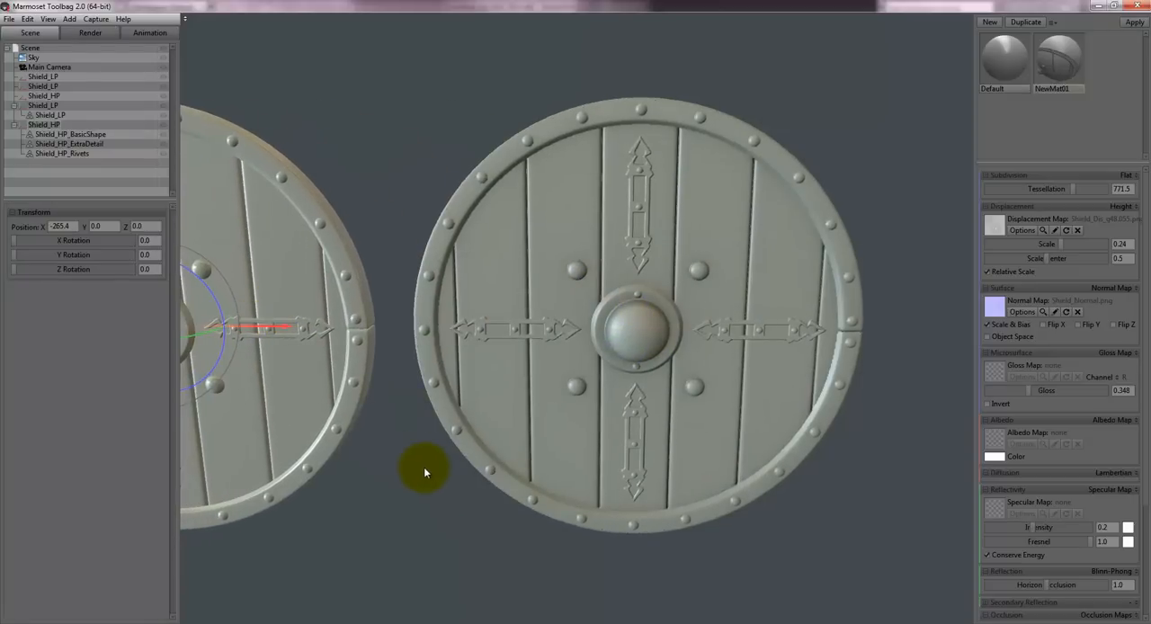
{"action": "left_click_drag", "start_coordinate": [423, 467], "coordinate": [542, 457]}
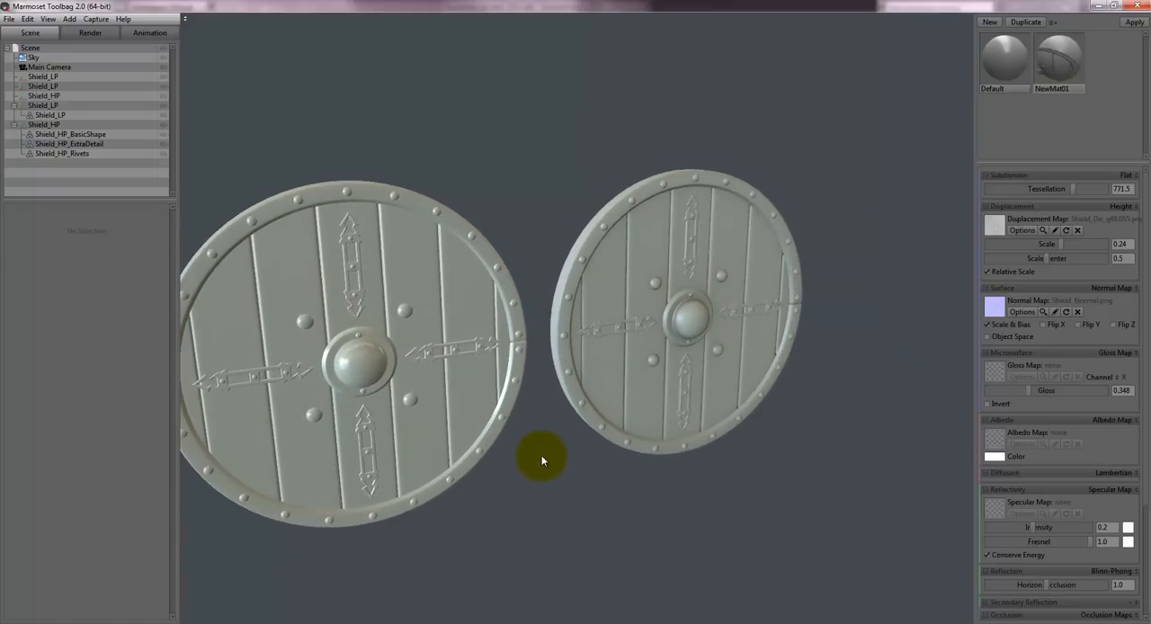
- Lower the gloss of the high-poly shield's Default material to about 0.262
{"action": "left_click", "coordinate": [448, 316]}
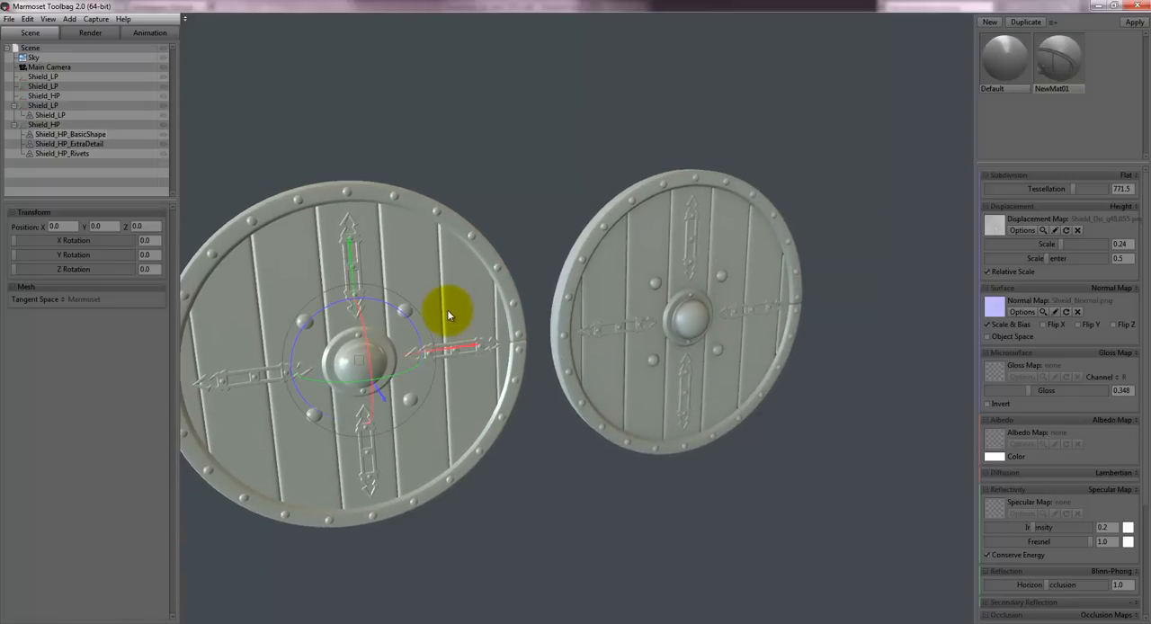
{"action": "left_click", "coordinate": [1004, 61]}
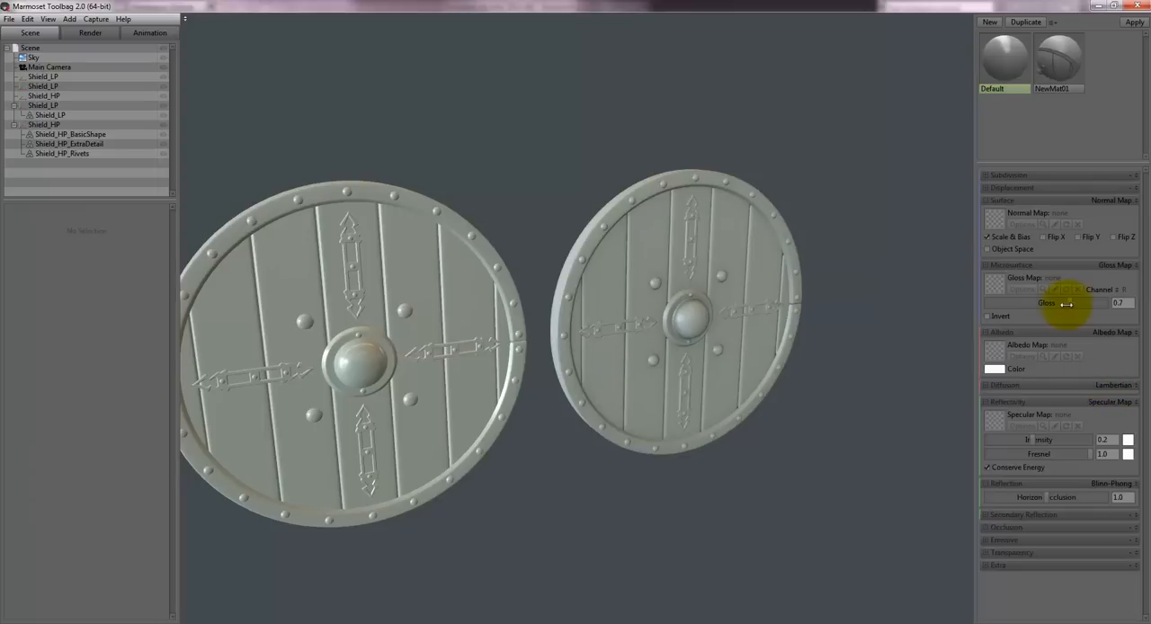
{"action": "left_click_drag", "start_coordinate": [1067, 304], "coordinate": [1043, 304]}
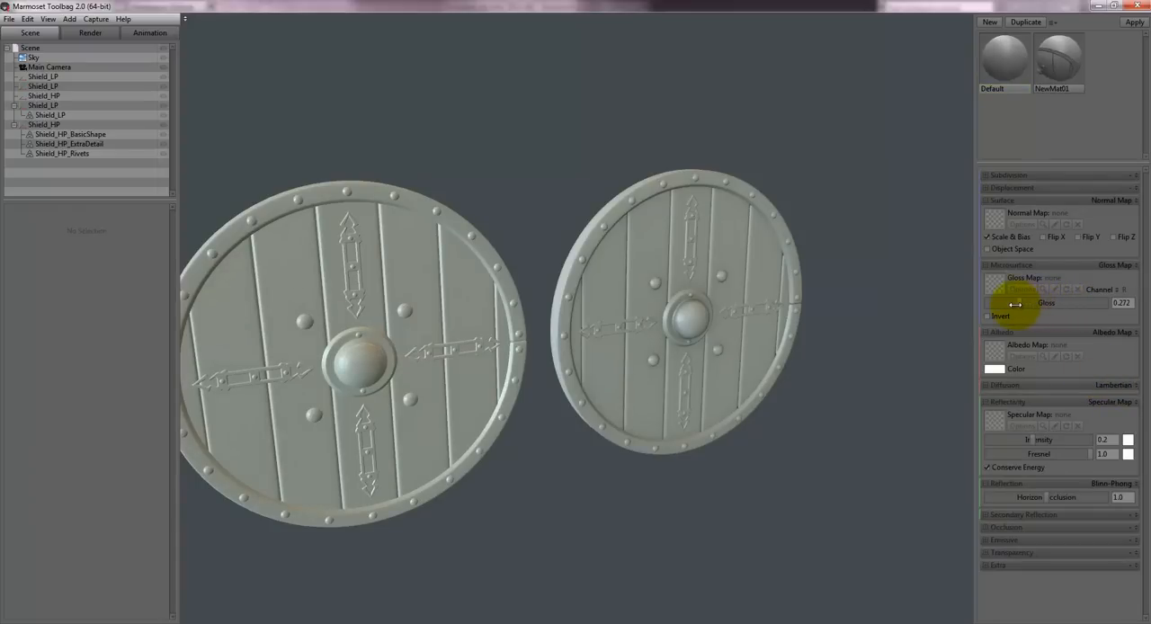
{"action": "left_click", "coordinate": [630, 293]}
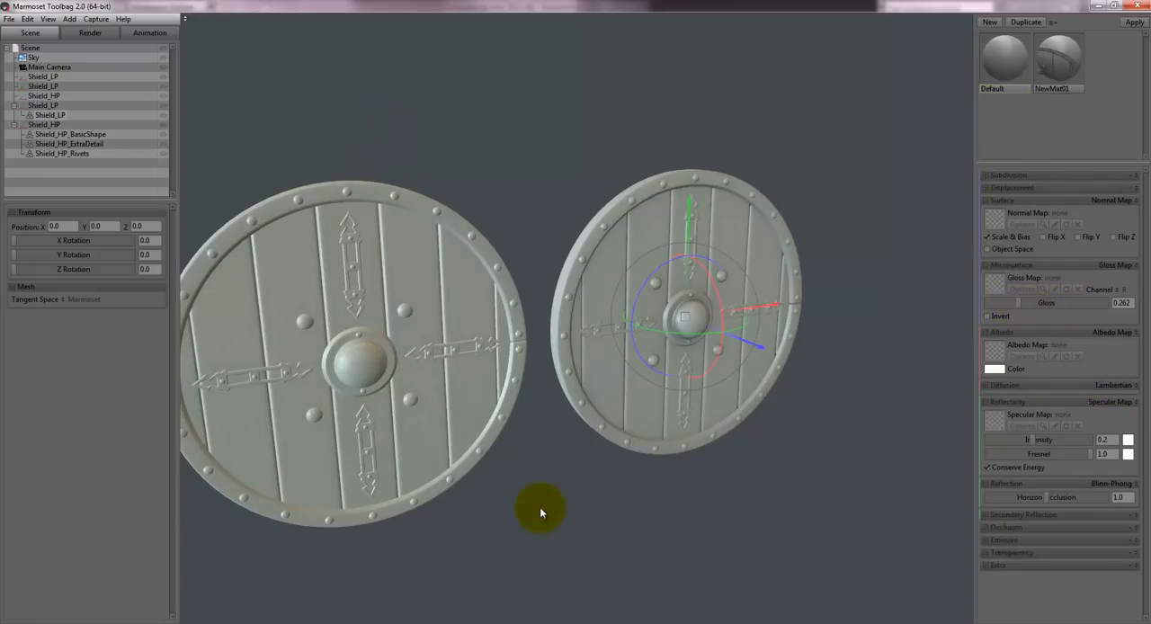
- Compare the high-poly shield with the displaced low-poly shield from several angles, examining the rims, rivets, plank grooves and arrow ornaments up close
{"action": "left_click_drag", "start_coordinate": [541, 508], "coordinate": [484, 430]}
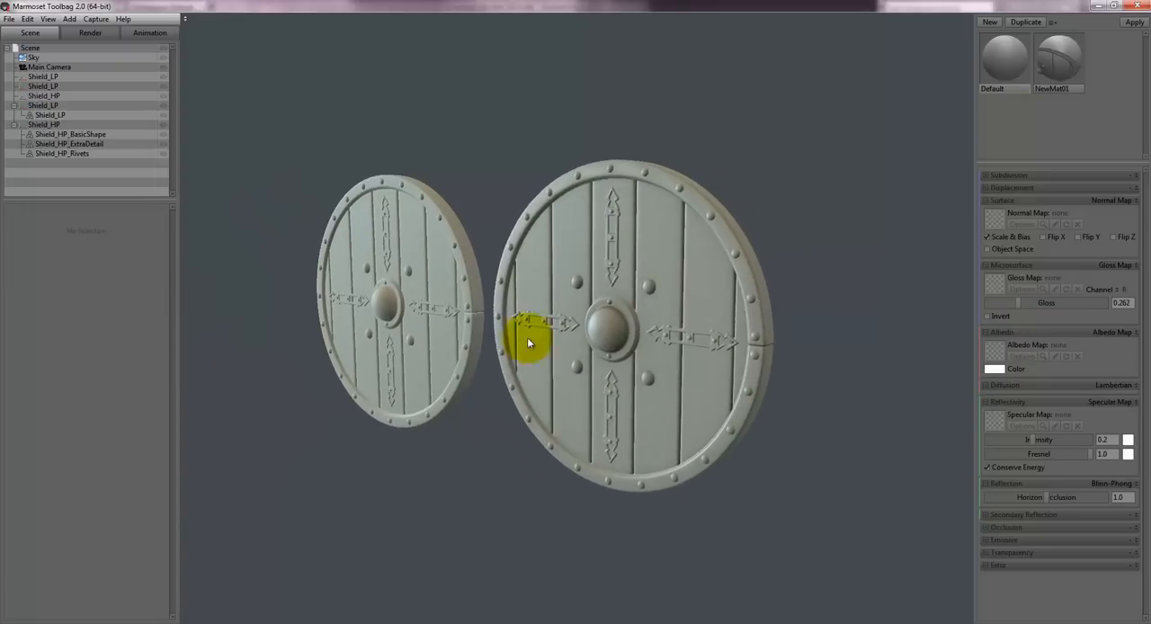
{"action": "left_click_drag", "start_coordinate": [542, 140], "coordinate": [627, 499]}
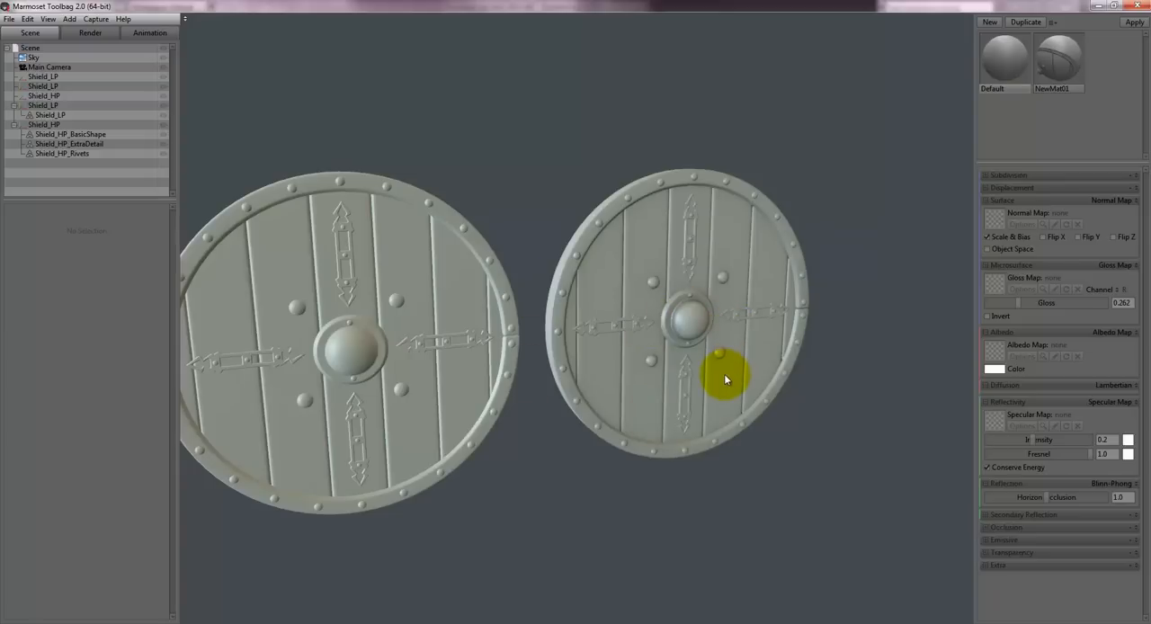
{"action": "left_click_drag", "start_coordinate": [629, 480], "coordinate": [526, 463]}
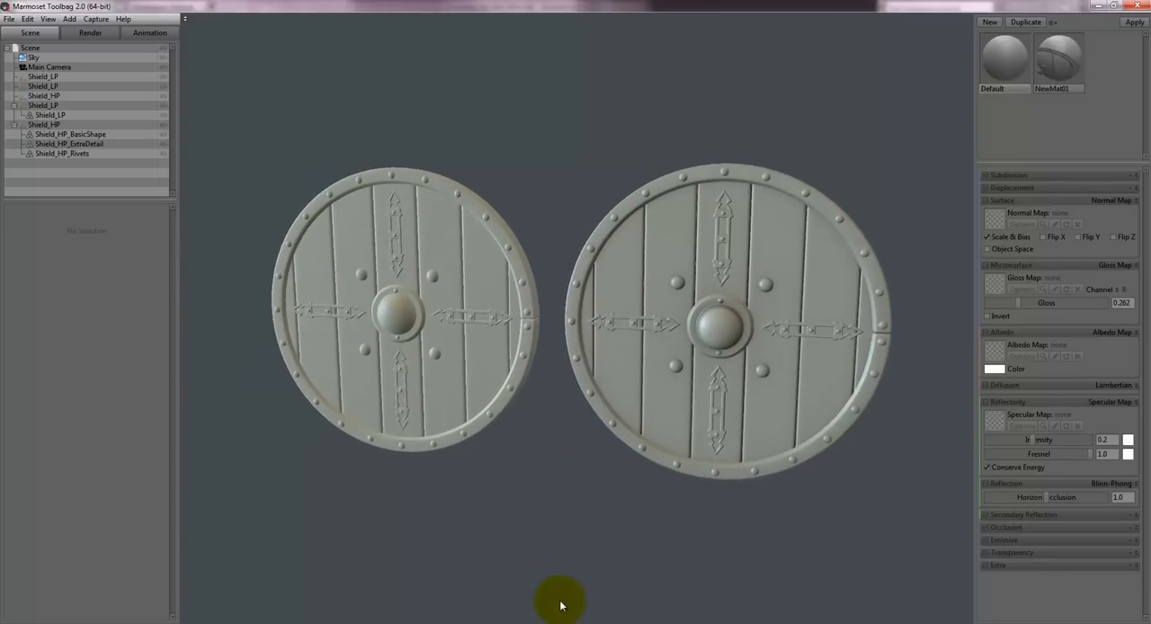
{"action": "left_click_drag", "start_coordinate": [587, 489], "coordinate": [545, 405]}
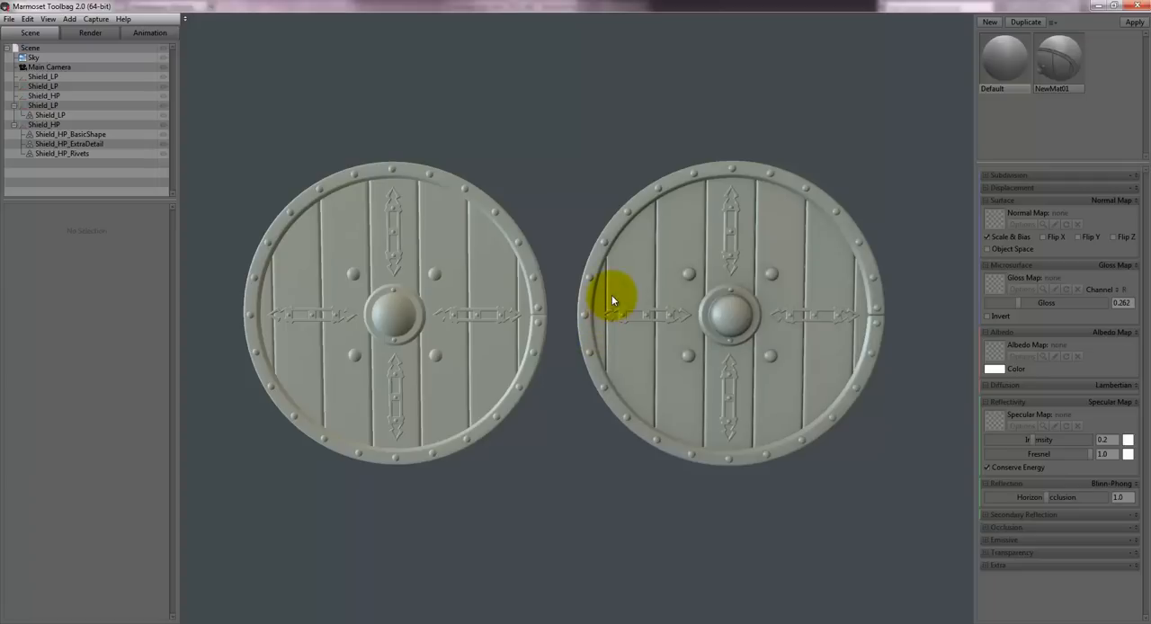
{"action": "scroll", "coordinate": [555, 275], "scroll_direction": "up", "scroll_amount": 8}
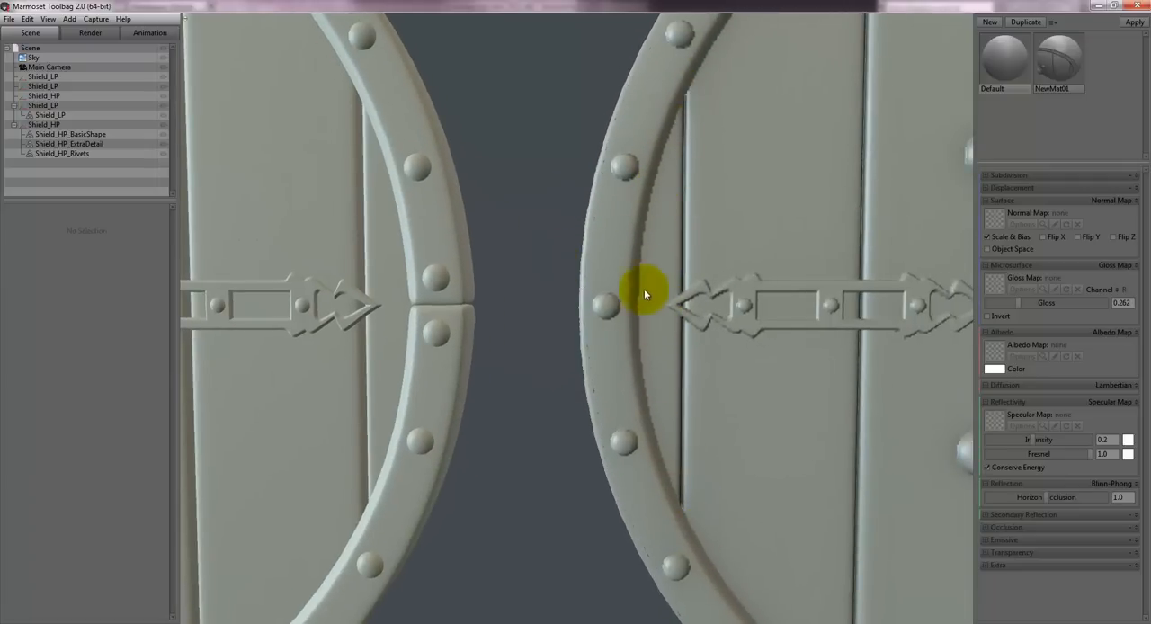
{"action": "left_click_drag", "start_coordinate": [523, 157], "coordinate": [532, 266]}
{"action": "scroll", "coordinate": [543, 254], "scroll_direction": "down", "scroll_amount": 4}
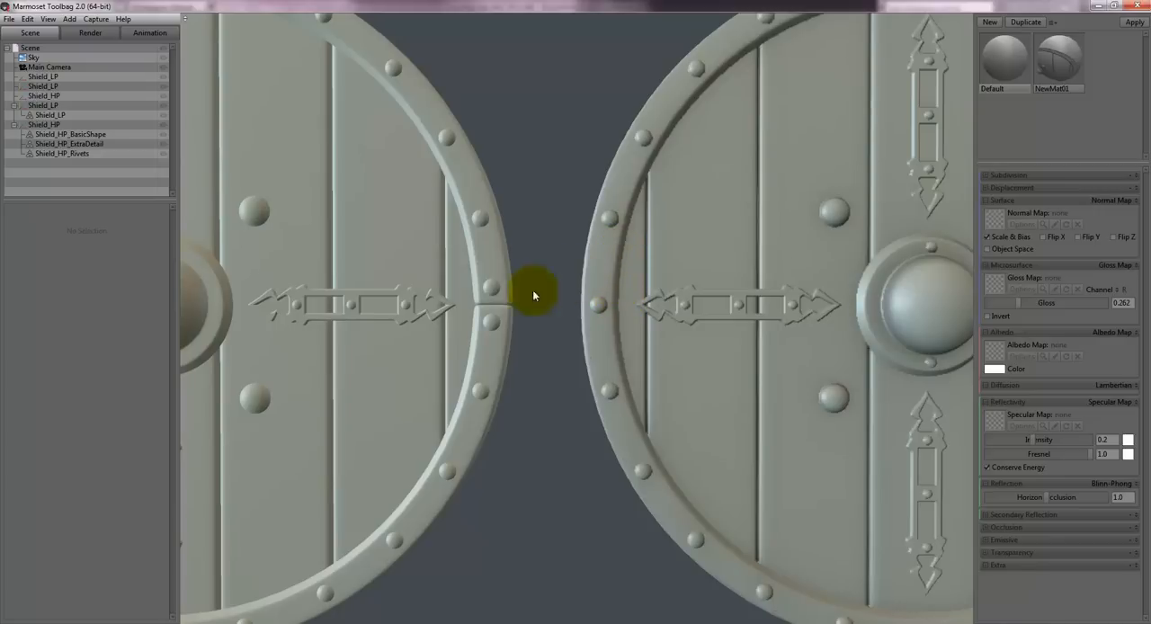
{"action": "scroll", "coordinate": [525, 181], "scroll_direction": "down", "scroll_amount": 5}
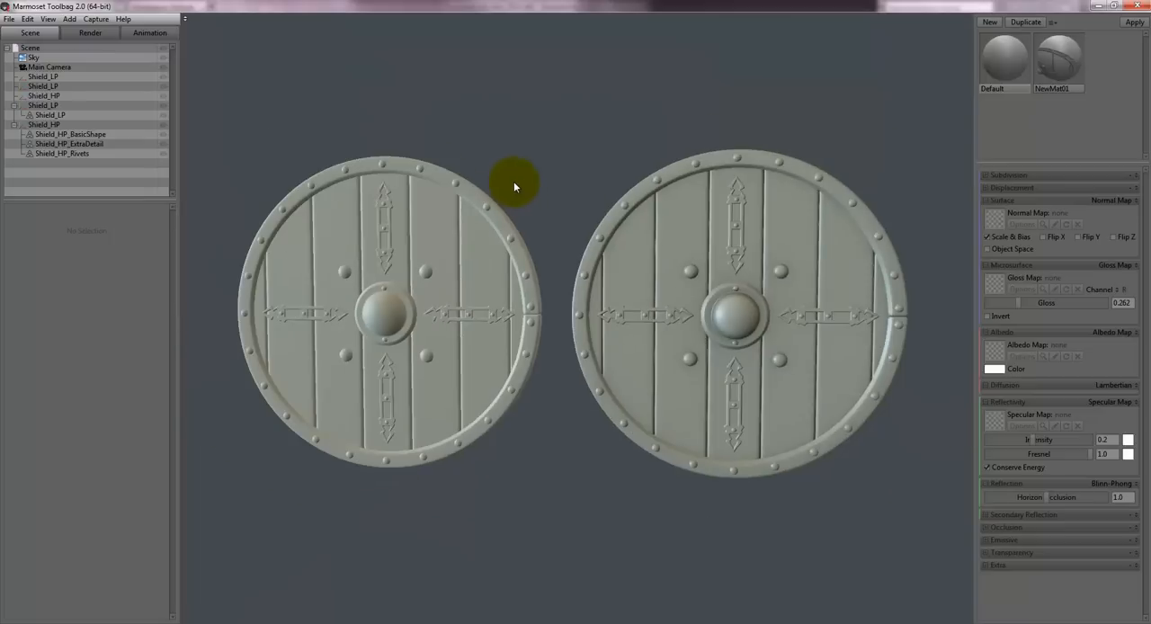
{"action": "scroll", "coordinate": [522, 190], "scroll_direction": "up", "scroll_amount": 5}
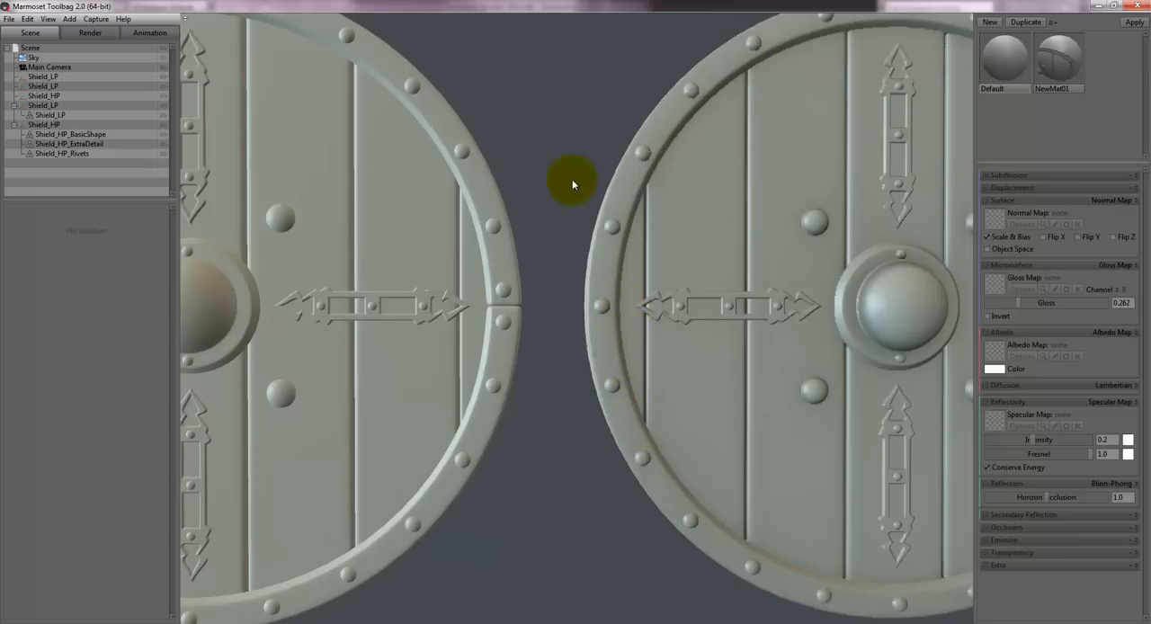
{"action": "scroll", "coordinate": [559, 157], "scroll_direction": "down", "scroll_amount": 6}
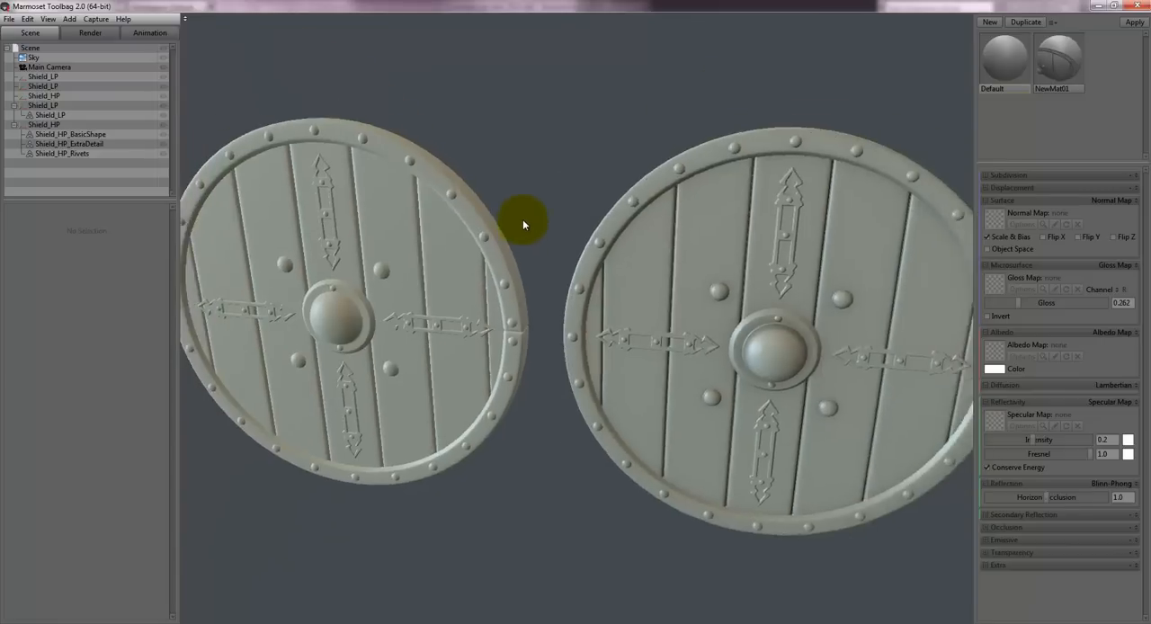
{"action": "mouse_move", "coordinate": [532, 225]}
{"action": "left_mouse_down"}
{"action": "mouse_move", "coordinate": [523, 221]}
{"action": "mouse_move", "coordinate": [537, 211]}
{"action": "left_mouse_up"}
{"action": "scroll", "coordinate": [540, 217], "scroll_direction": "up", "scroll_amount": 3}
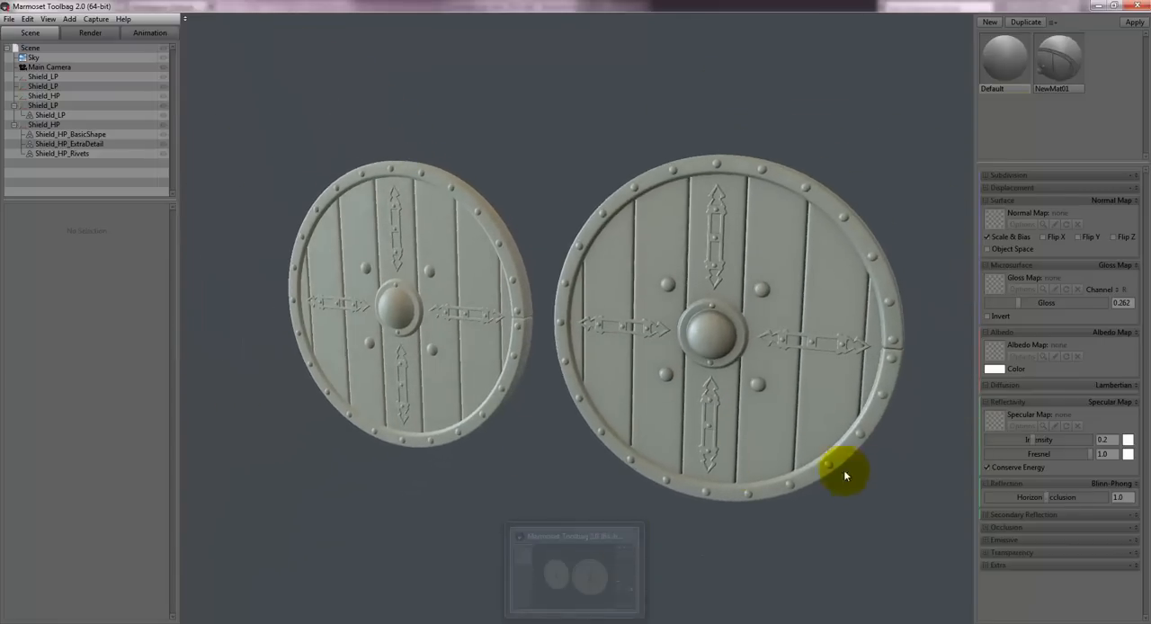